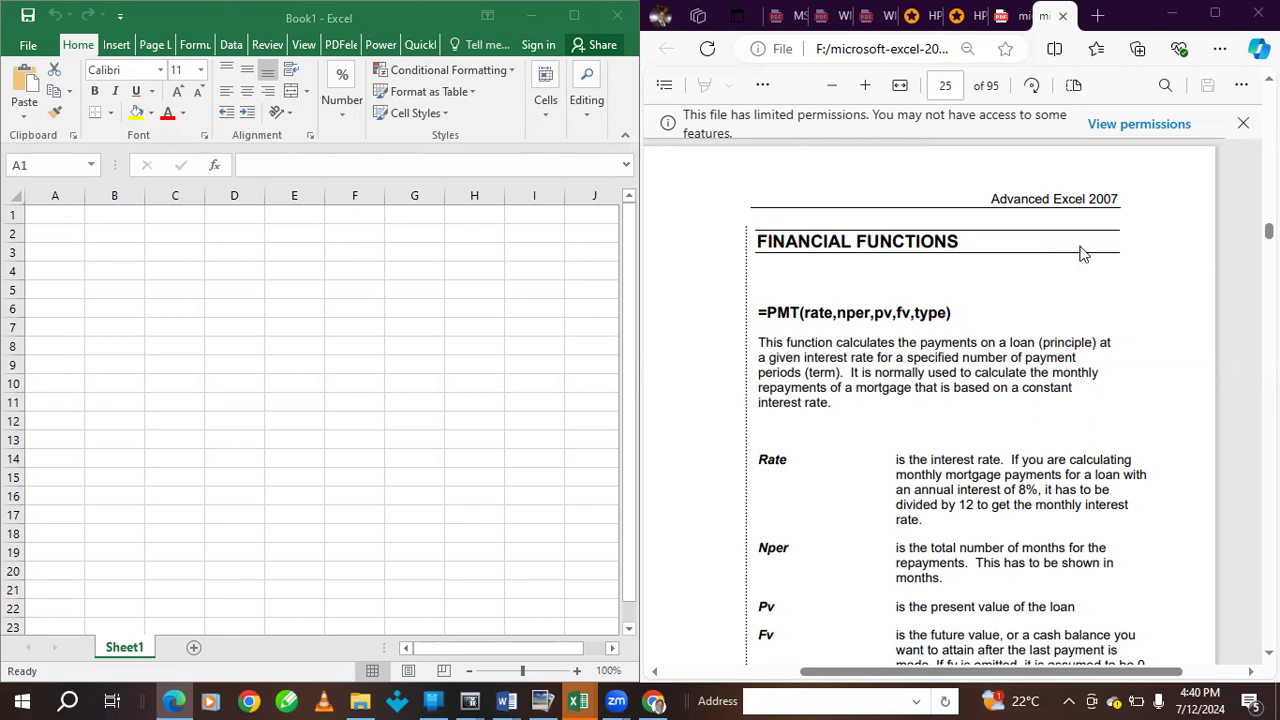
- Review the date and lookup function pages preceding the Financial Functions section in the PDF guide
scroll(965, 335, down, 4)
scroll(911, 249, up, 3)
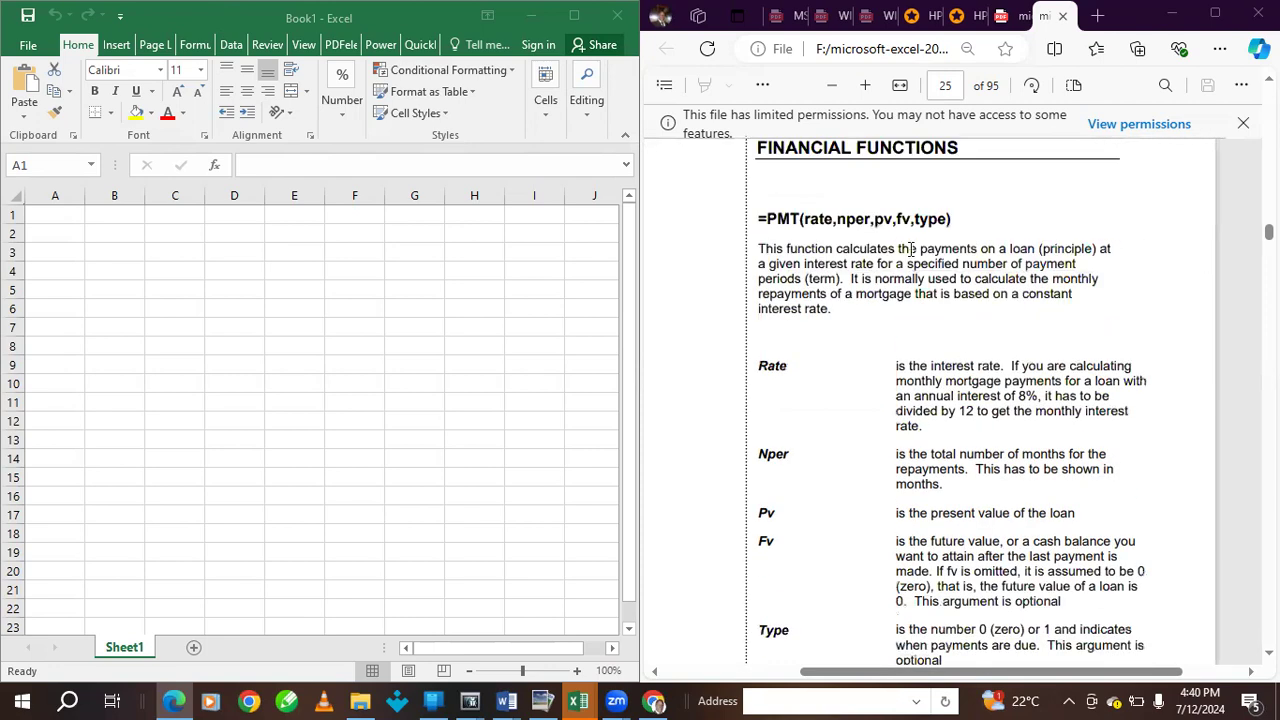
scroll(930, 340, up, 15)
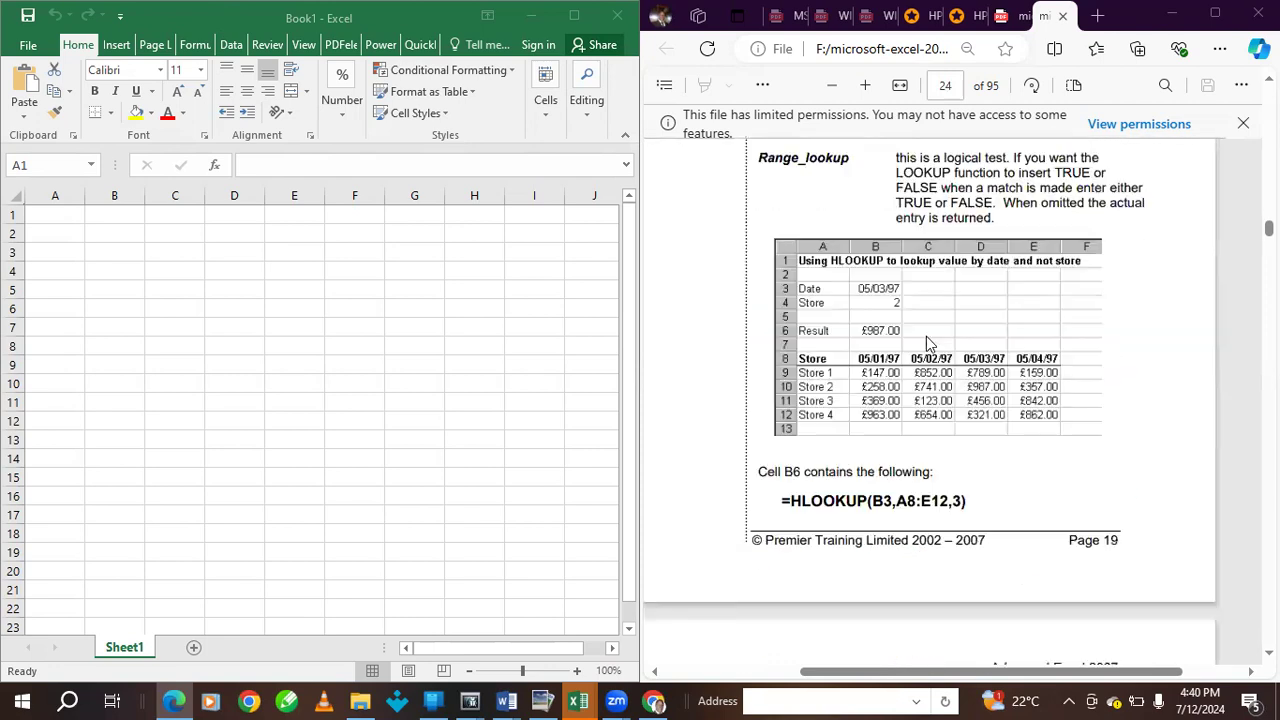
scroll(930, 327, up, 7)
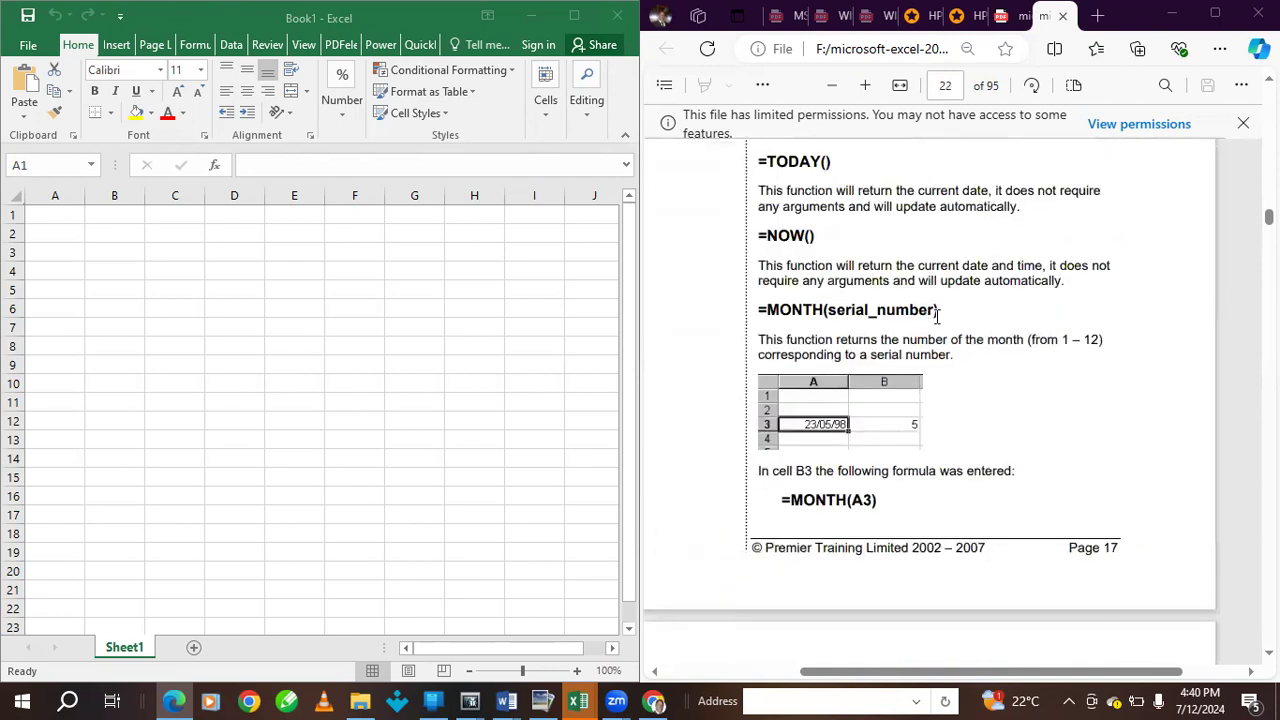
scroll(935, 365, down, 5)
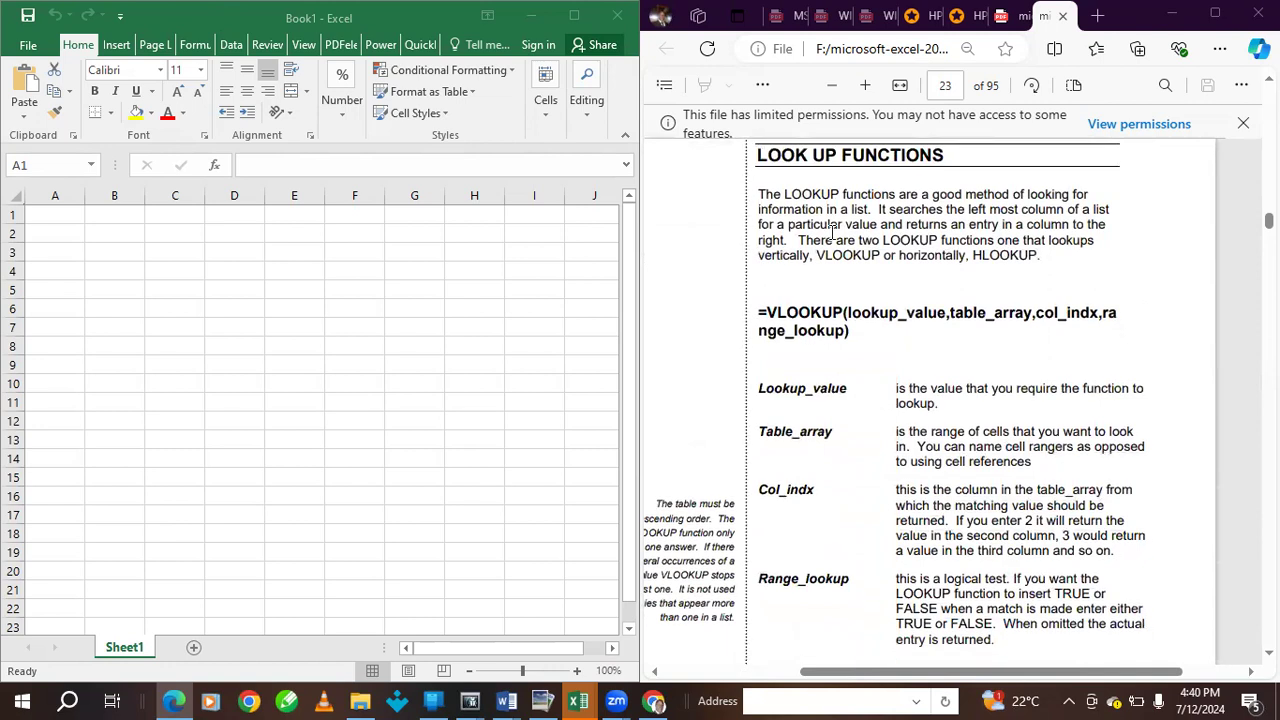
scroll(987, 390, up, 3)
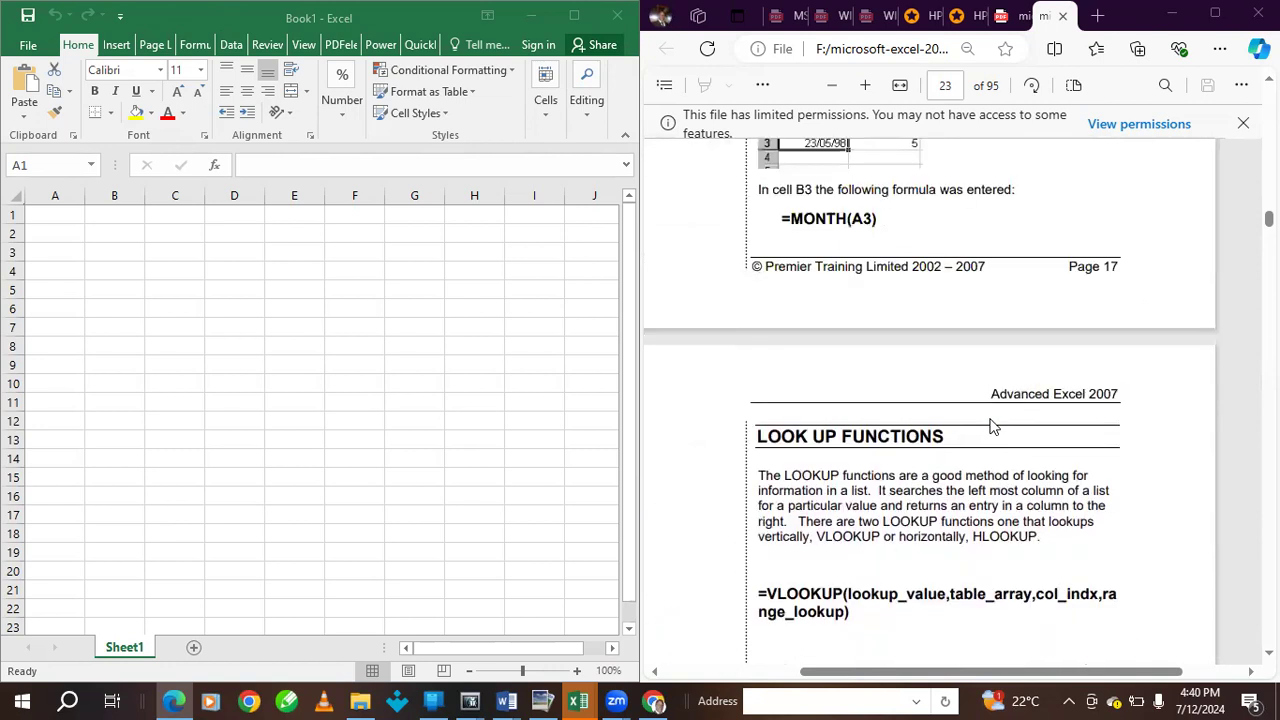
scroll(937, 365, up, 3)
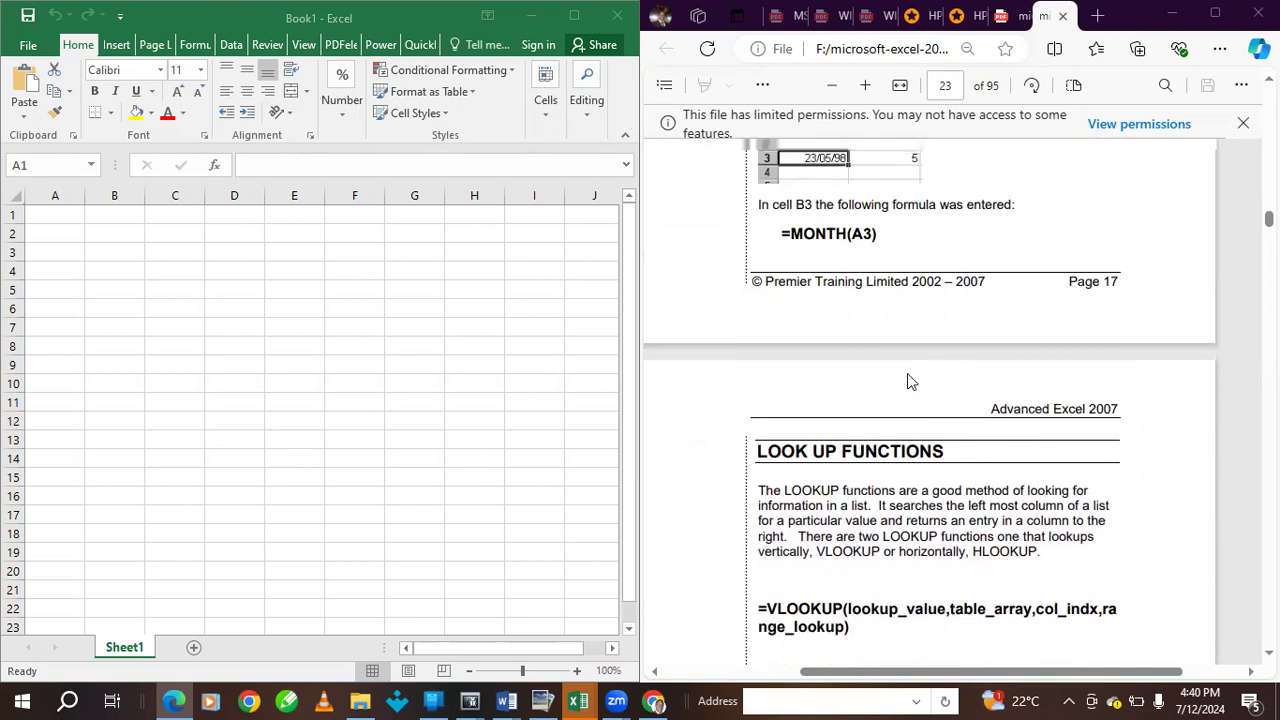
scroll(908, 390, down, 10)
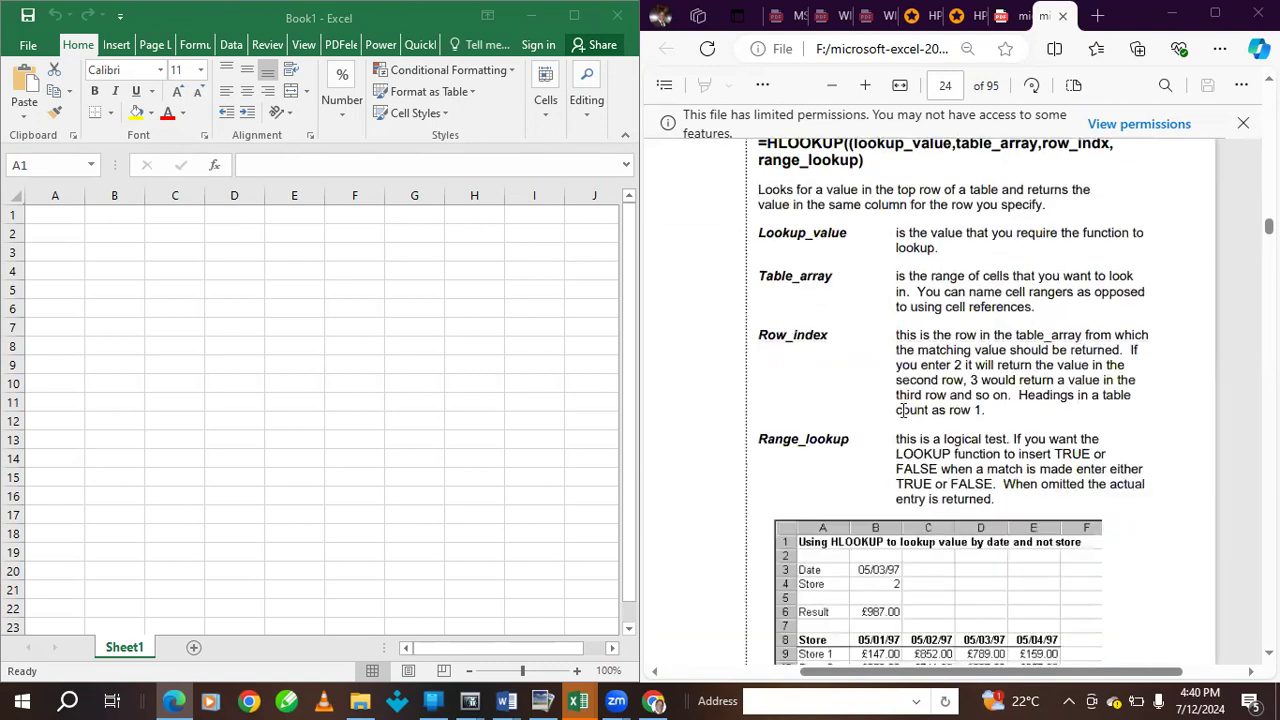
scroll(905, 415, down, 6)
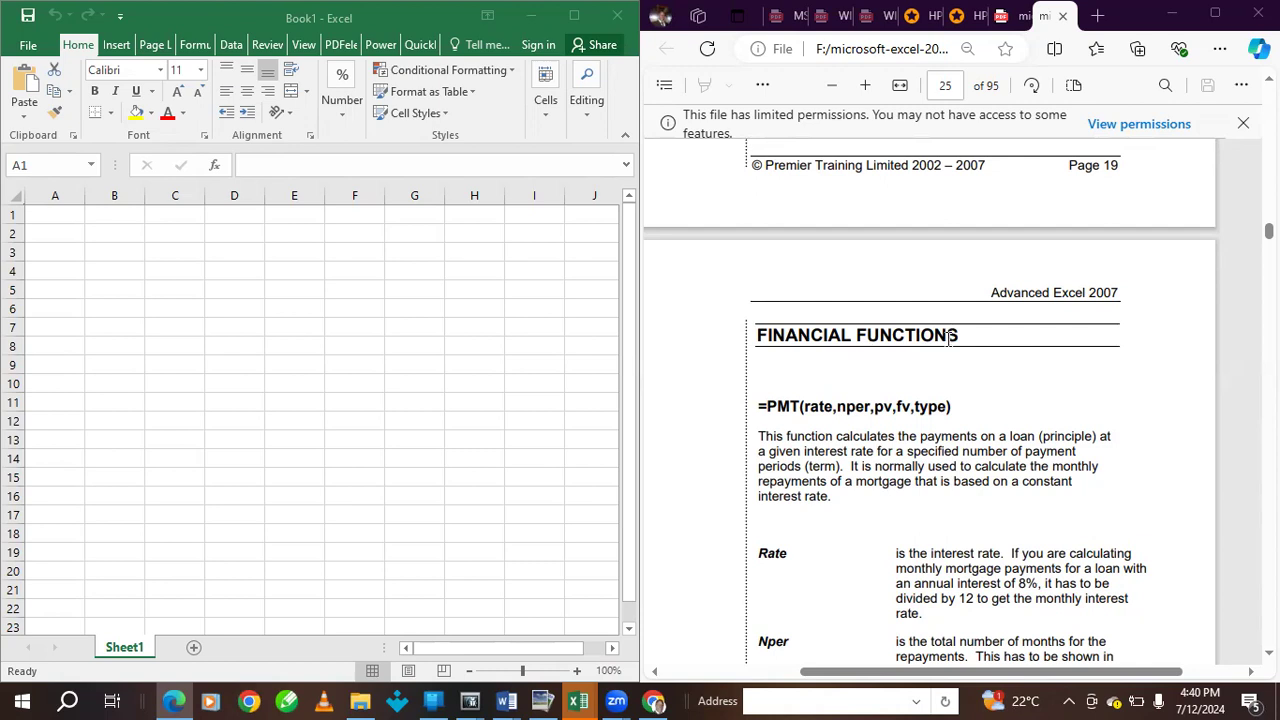
- Read the PMT function's description, its arguments and the worked mortgage payments example in the PDF guide
scroll(831, 354, down, 3)
scroll(830, 336, up, 2)
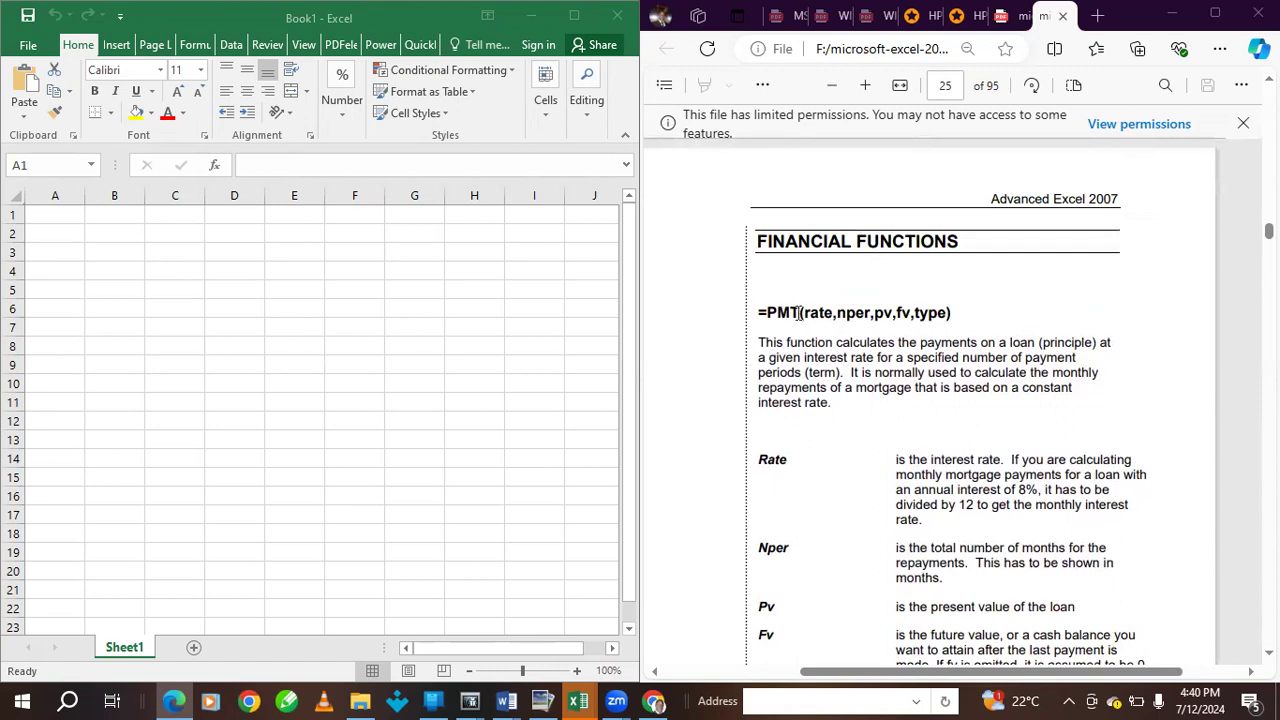
scroll(788, 425, down, 4)
scroll(780, 417, up, 1)
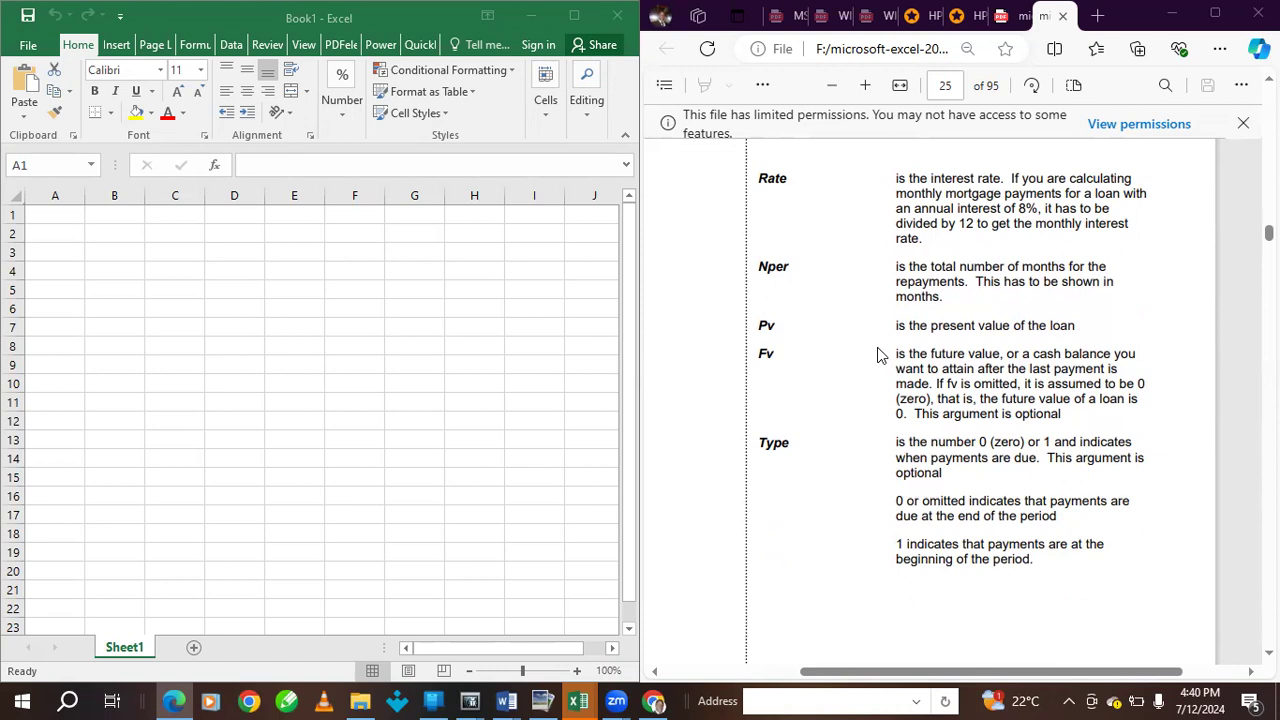
scroll(877, 410, down, 6)
scroll(899, 343, up, 4)
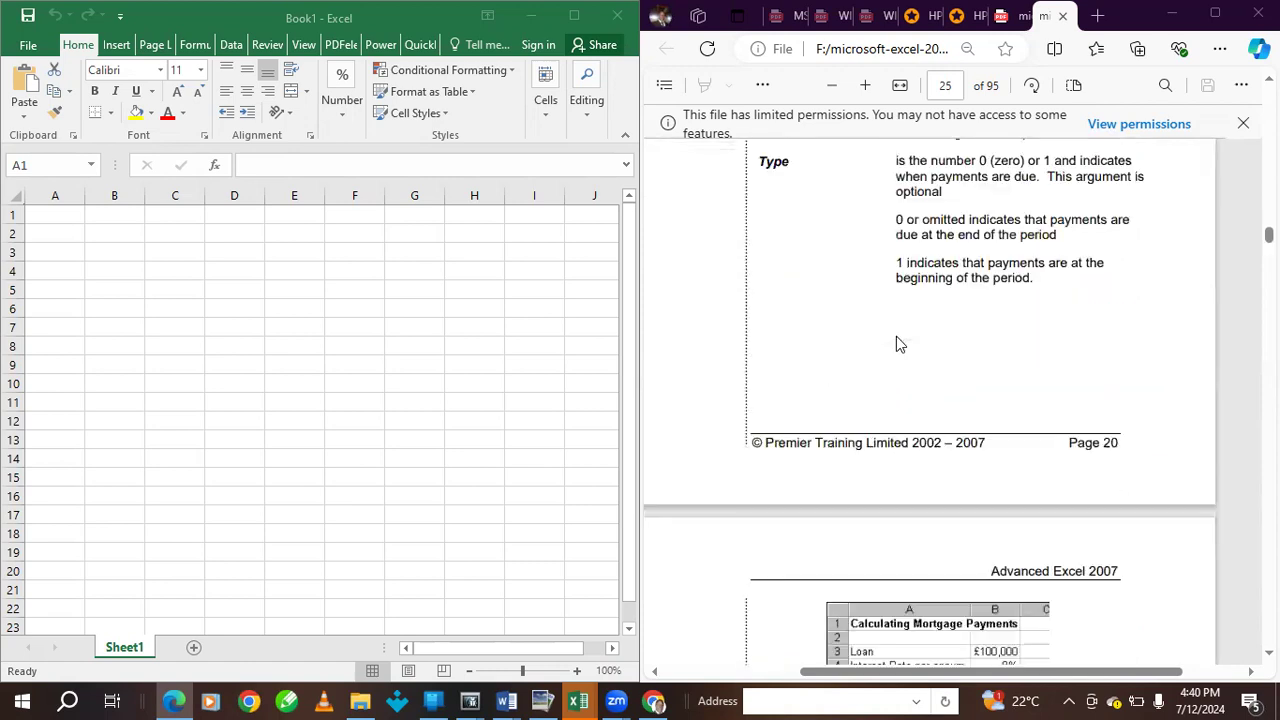
scroll(838, 510, down, 6)
scroll(858, 530, up, 5)
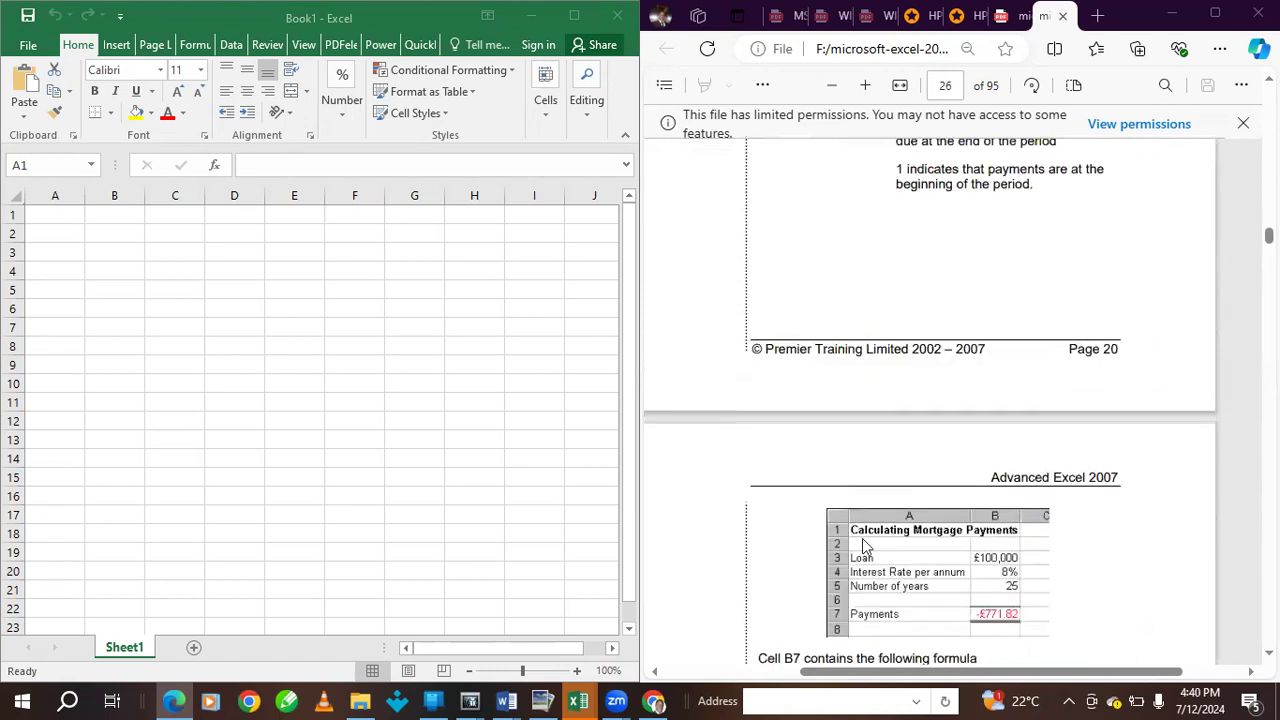
scroll(988, 535, down, 3)
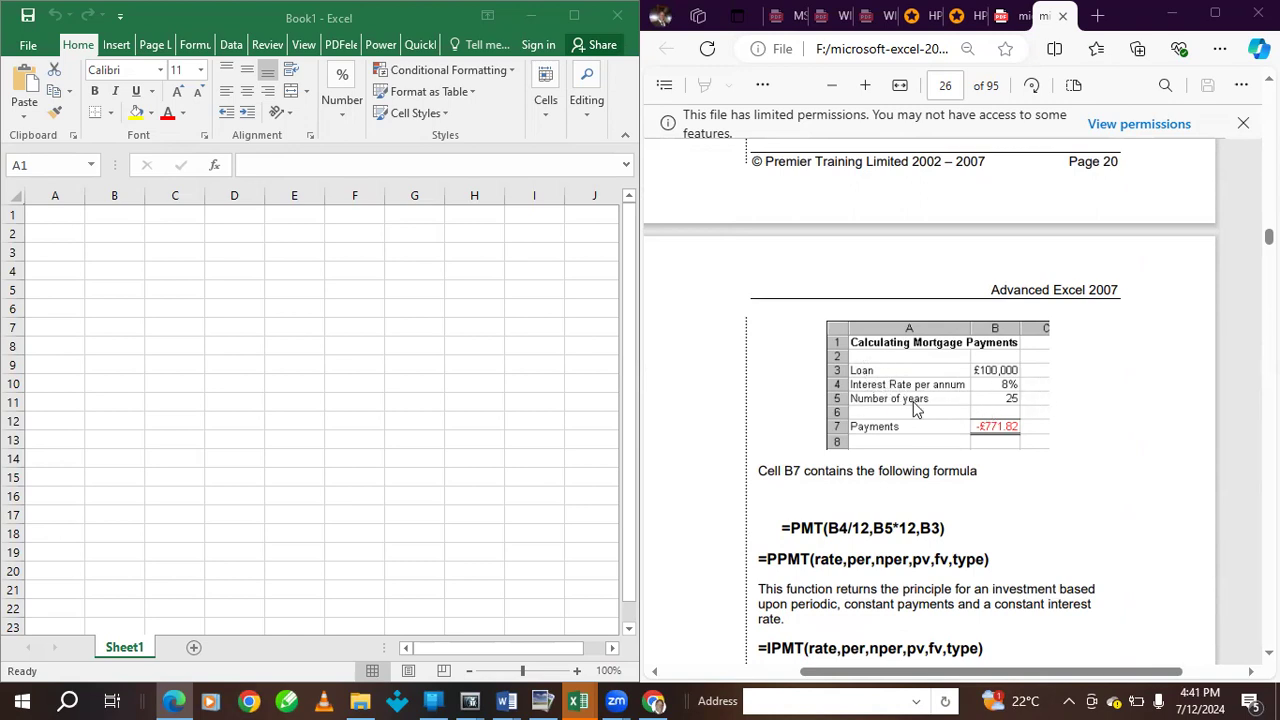
scroll(960, 390, up, 3)
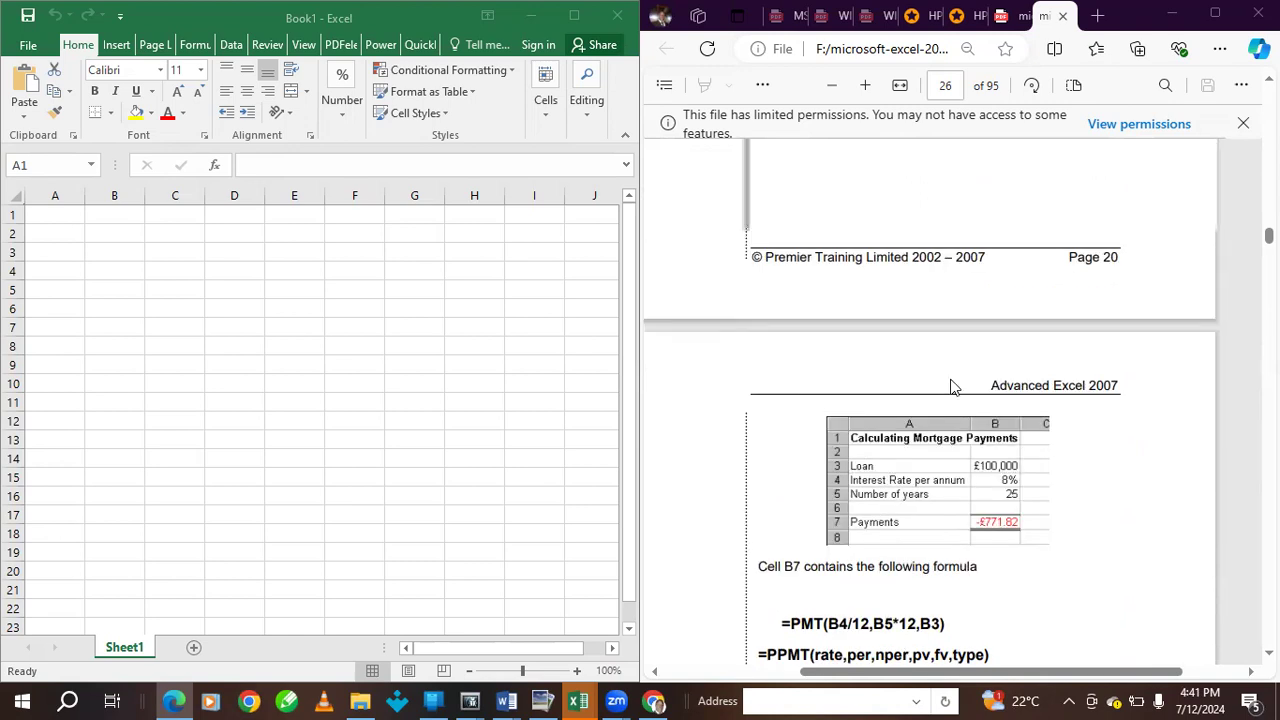
scroll(925, 445, down, 2)
scroll(975, 445, down, 3)
scroll(975, 443, up, 2)
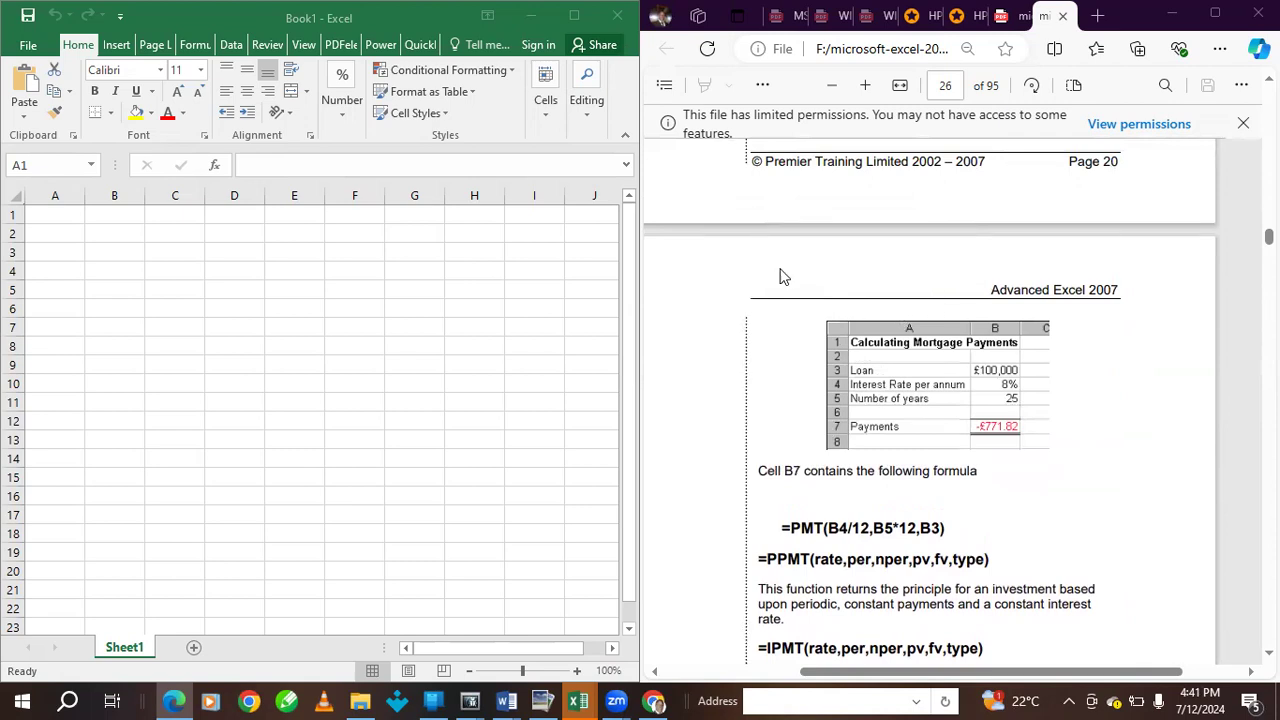
scroll(930, 300, down, 2)
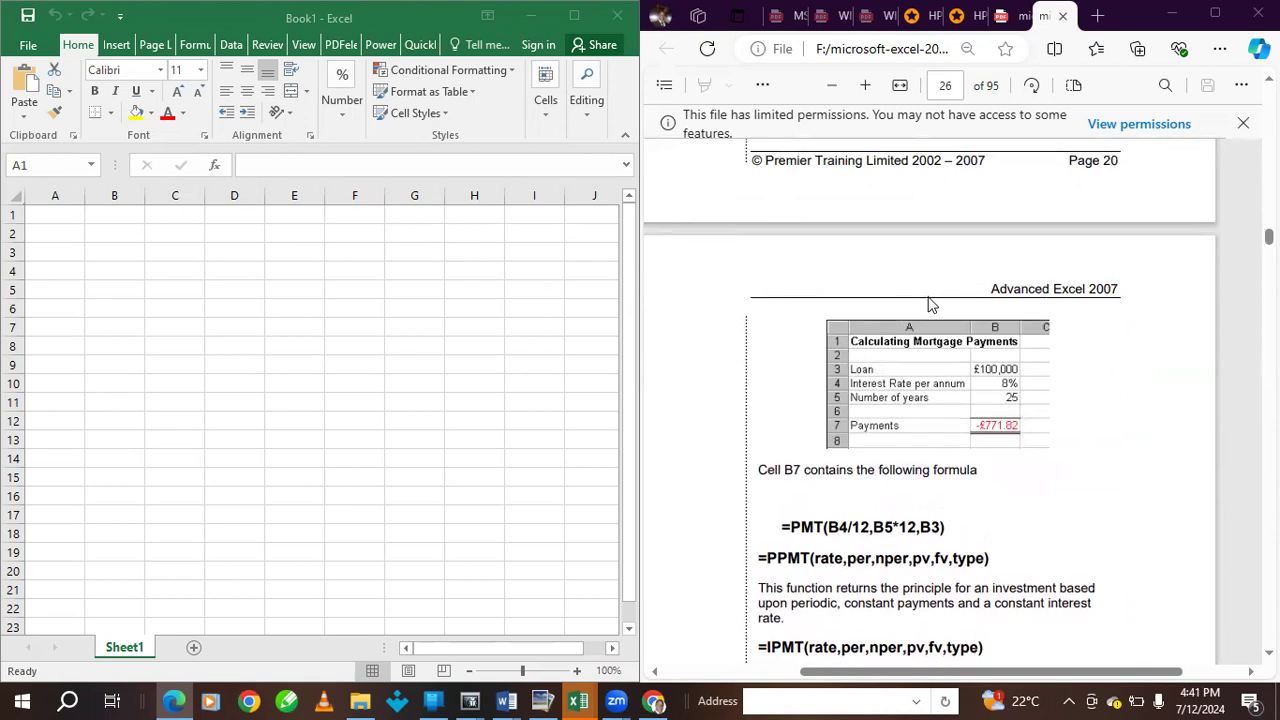
- In the Excel sheet, enter the labels "loan" in A2 and "interest rate per annum" in A3, and widen column A to fit them
click(78, 218)
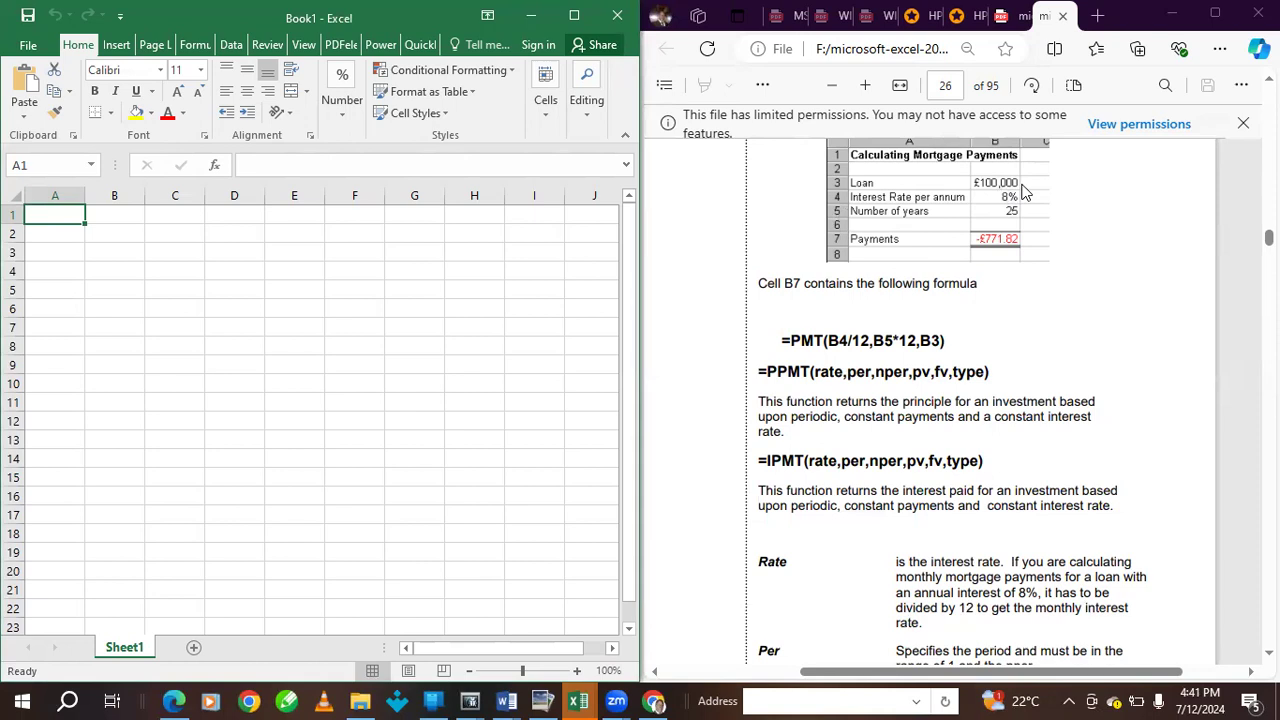
click(55, 235)
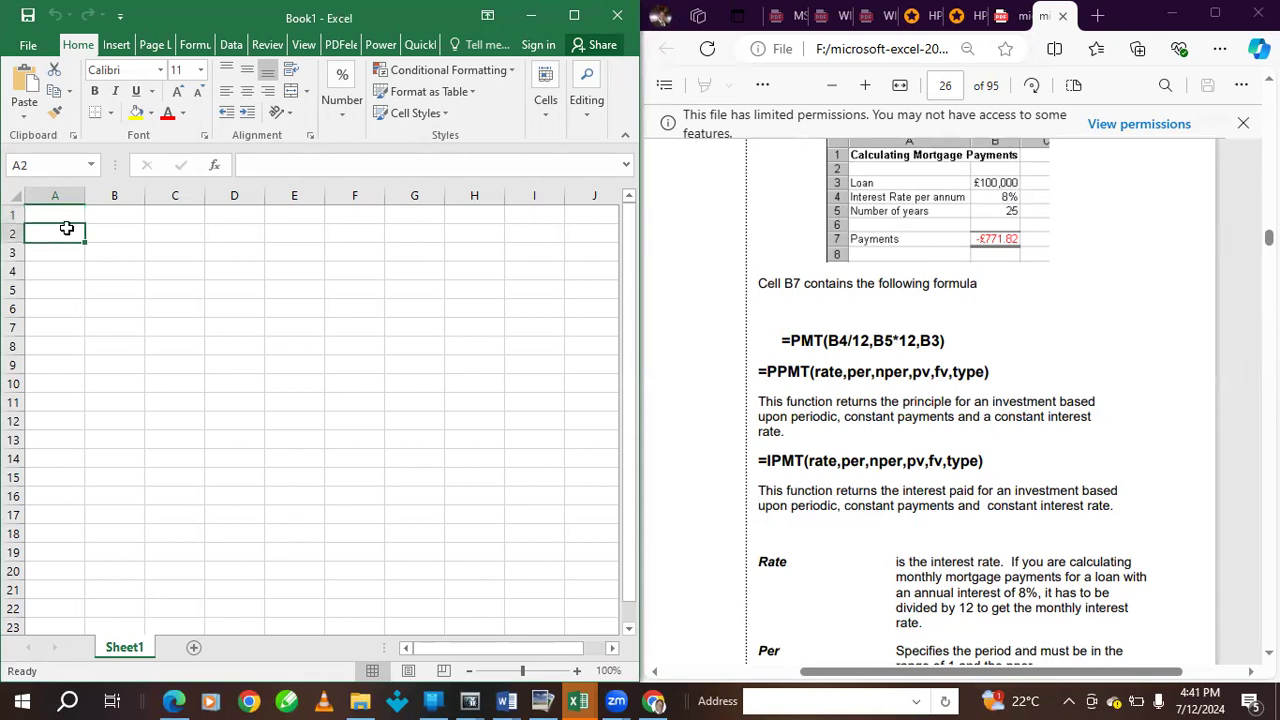
text(loan)
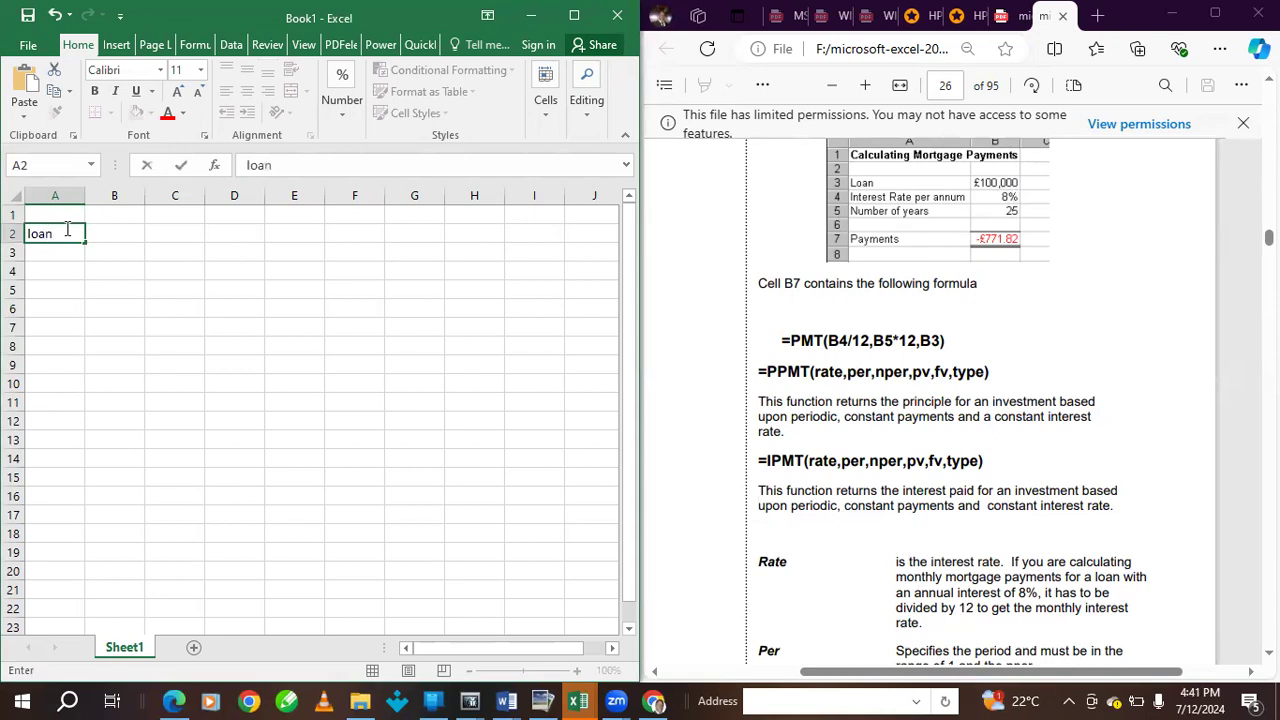
click(42, 251)
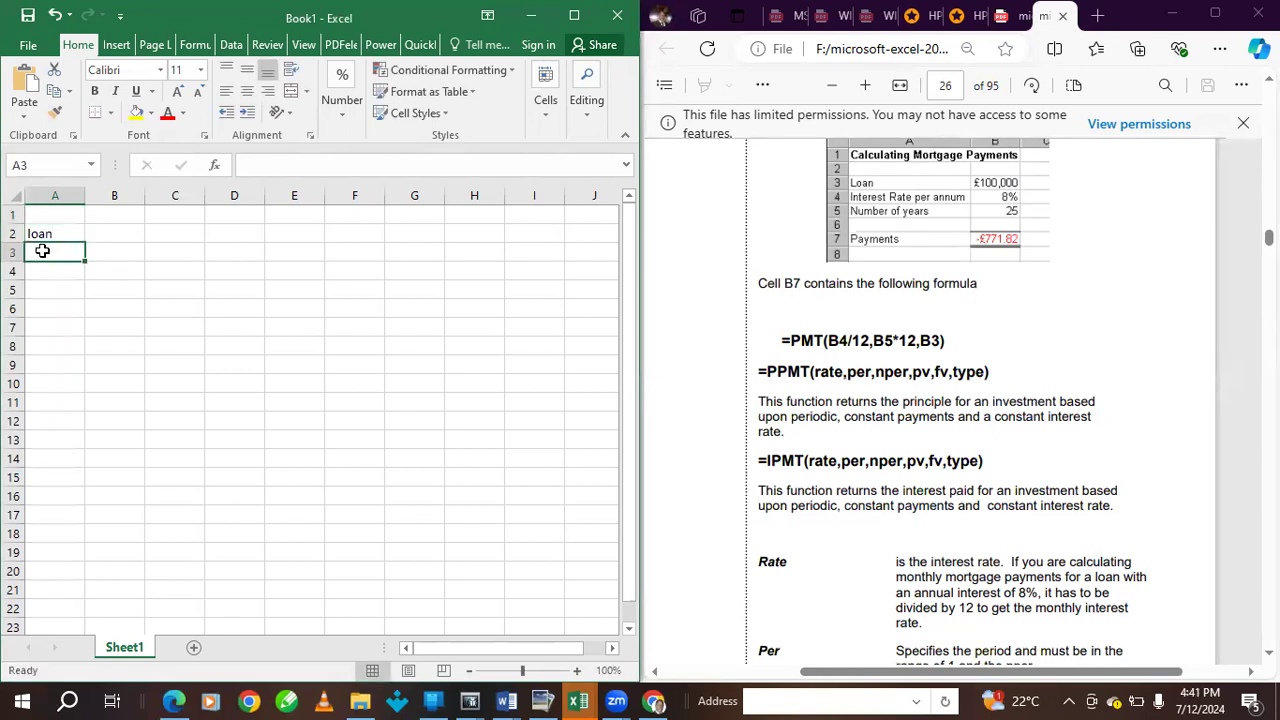
text(in)
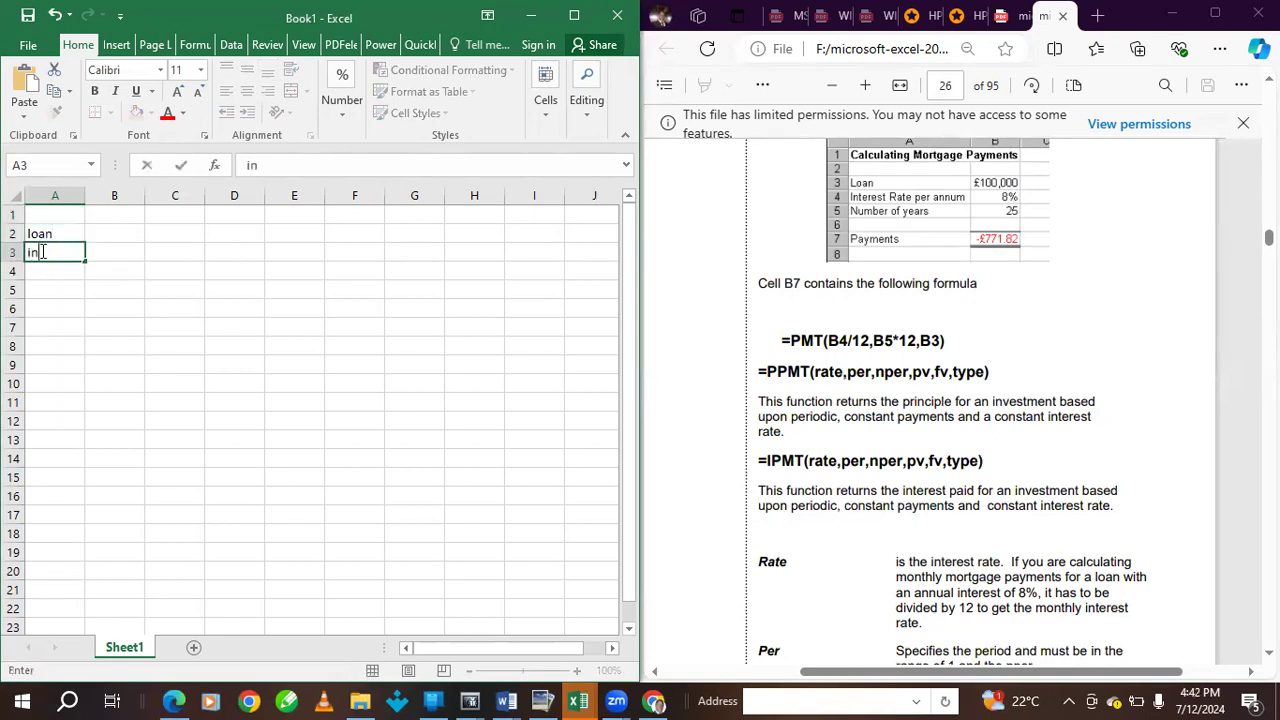
text(terest rate per)
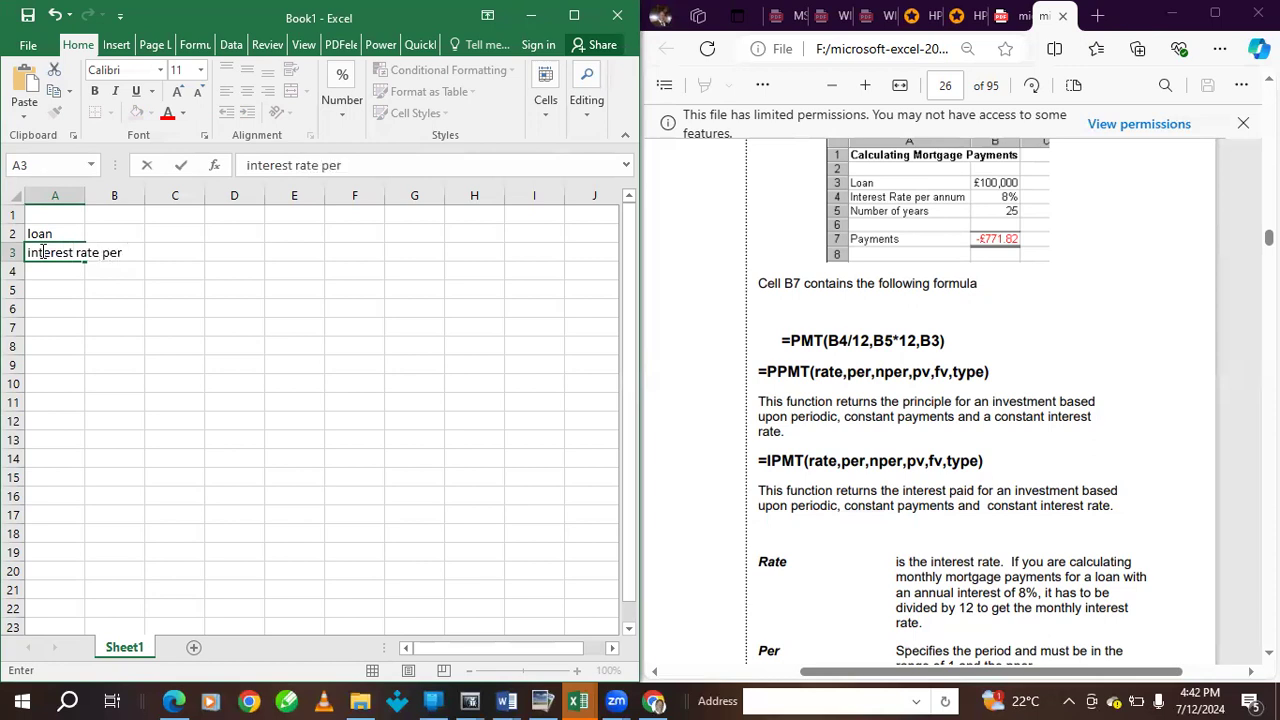
text( annum)
drag(85, 195, 171, 188)
click(84, 193)
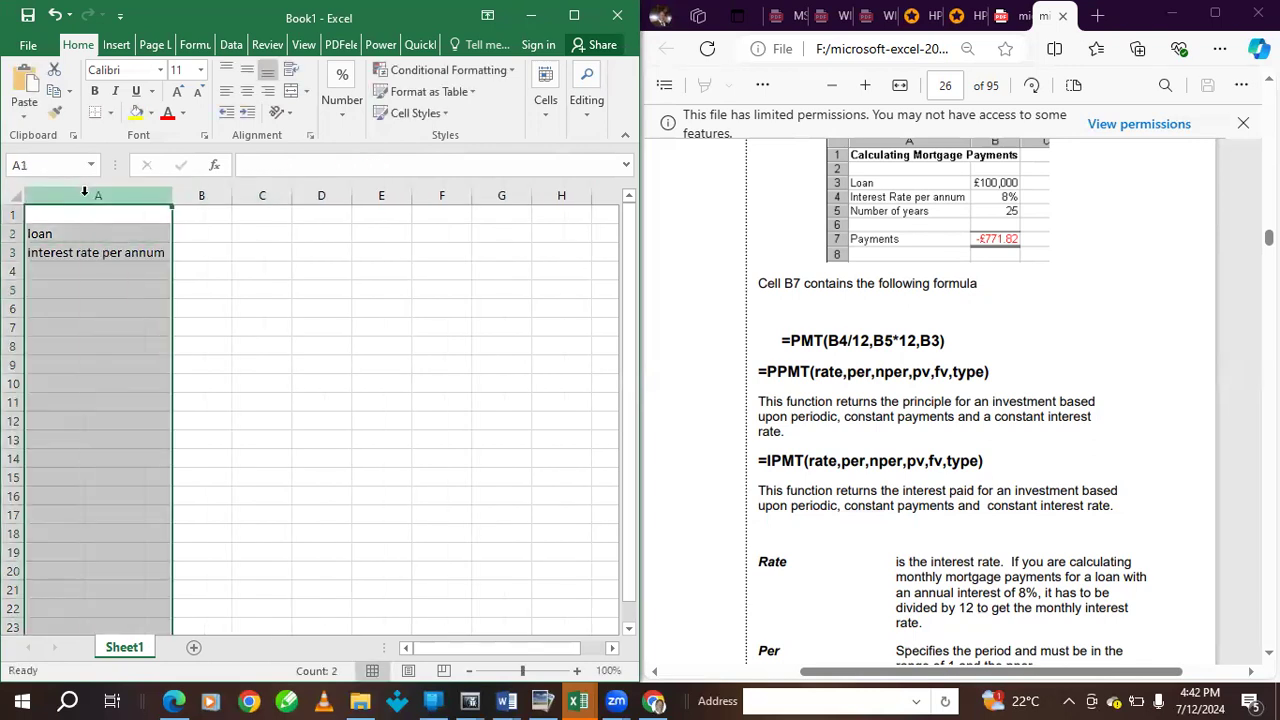
- Enter the labels "number of year" in A4 and "payment" in A6
click(92, 272)
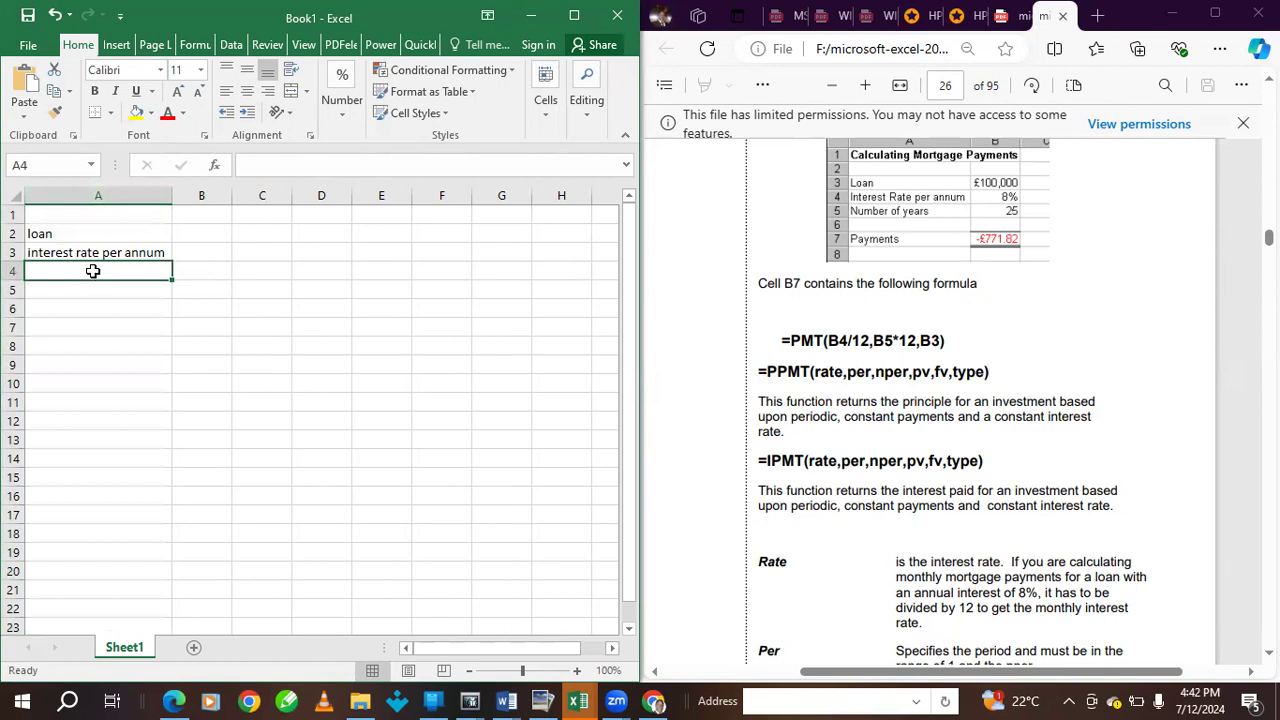
text(number of year)
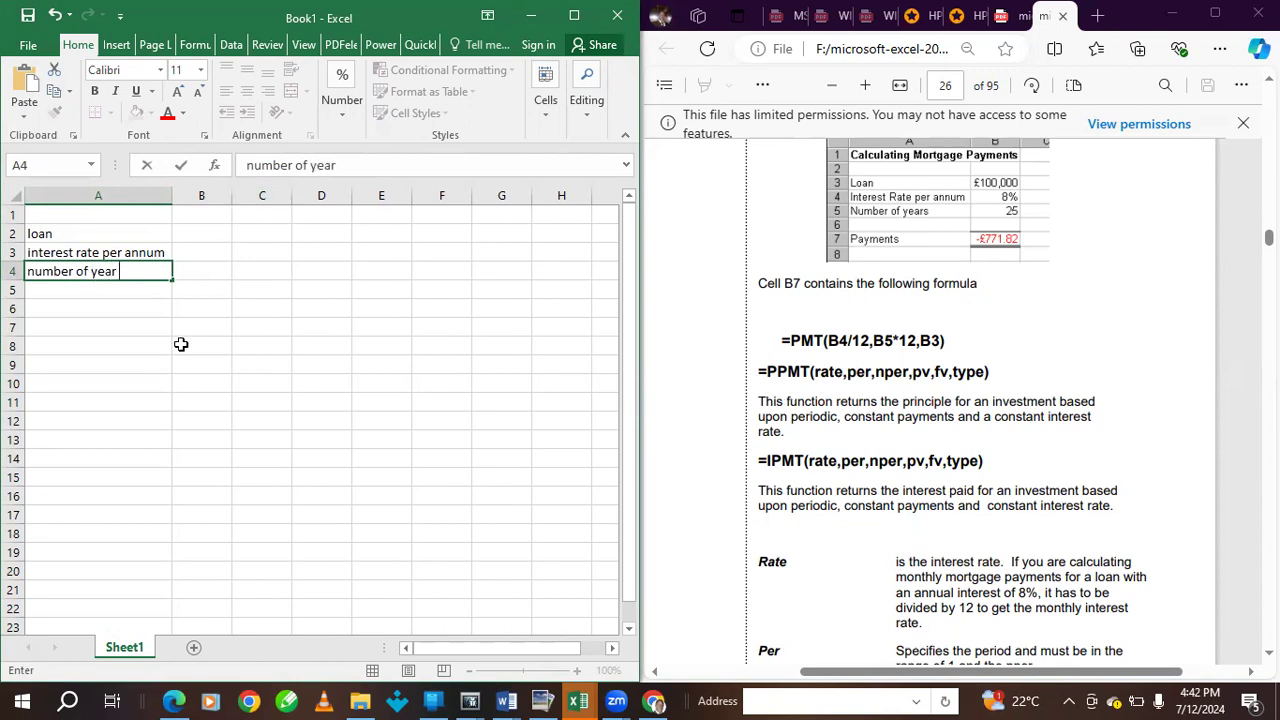
click(65, 310)
text(payment)
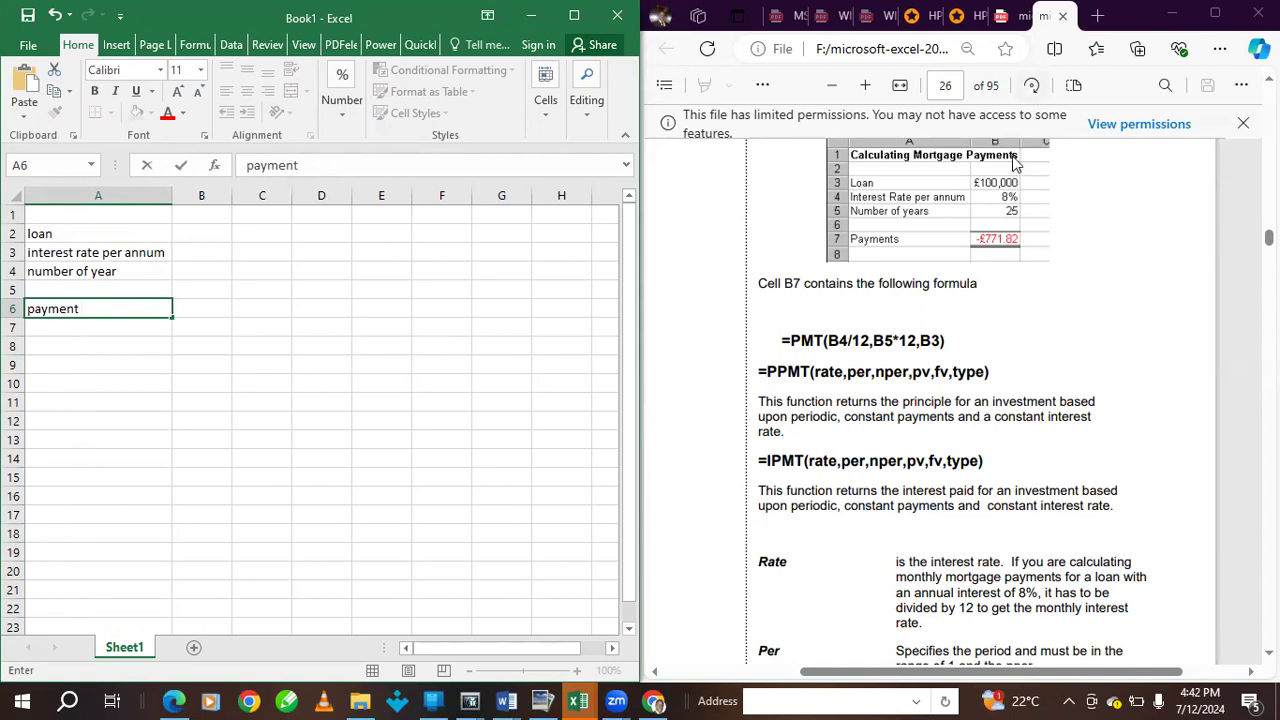
click(203, 232)
text(p)
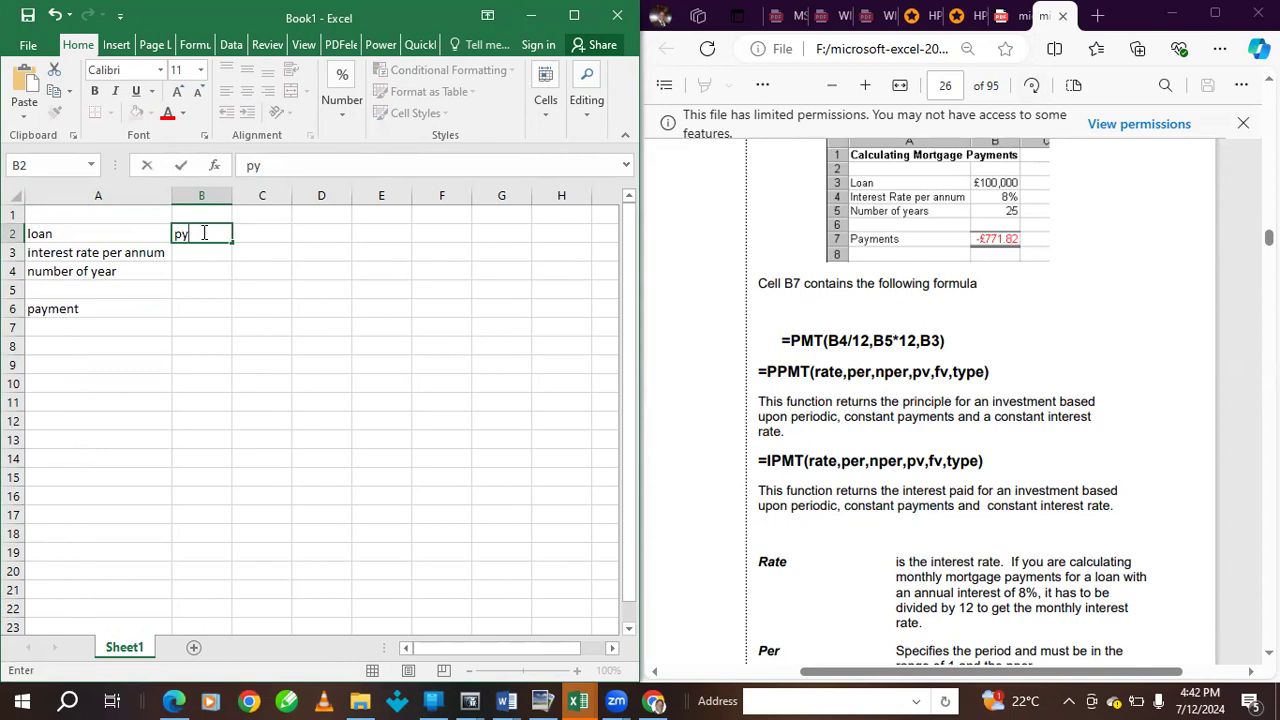
text(paymen)
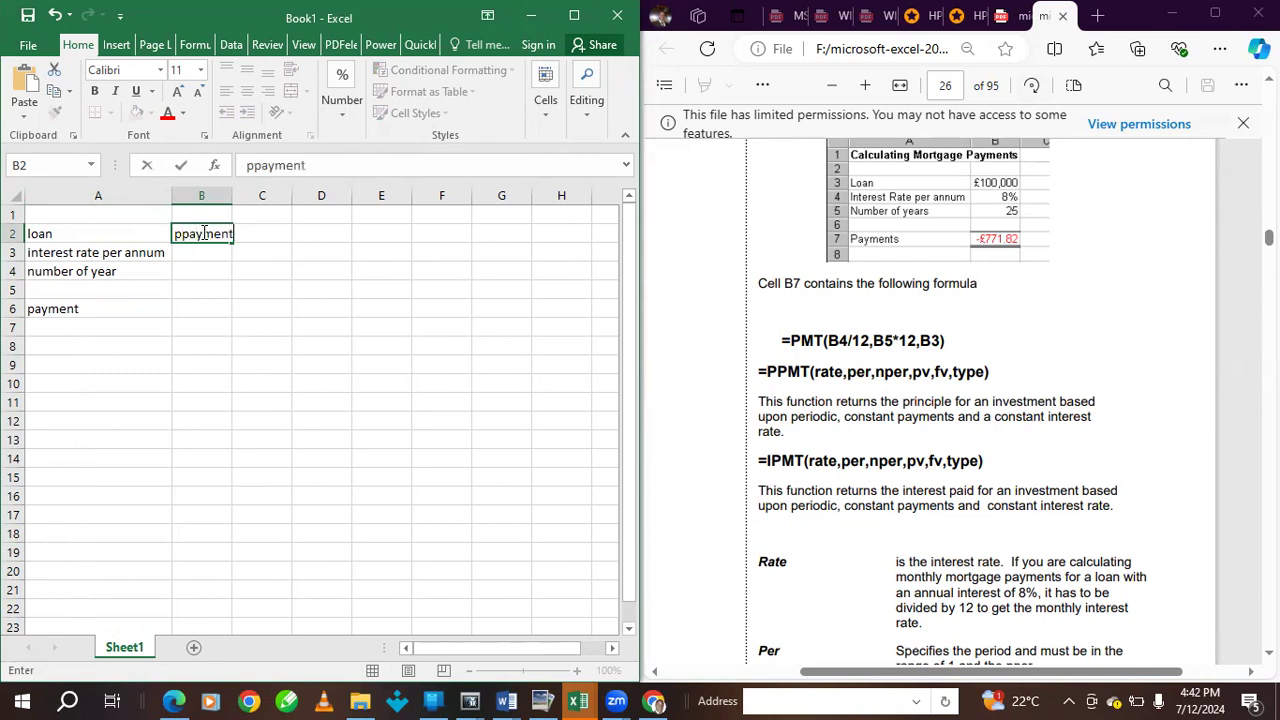
text(t)
click(194, 256)
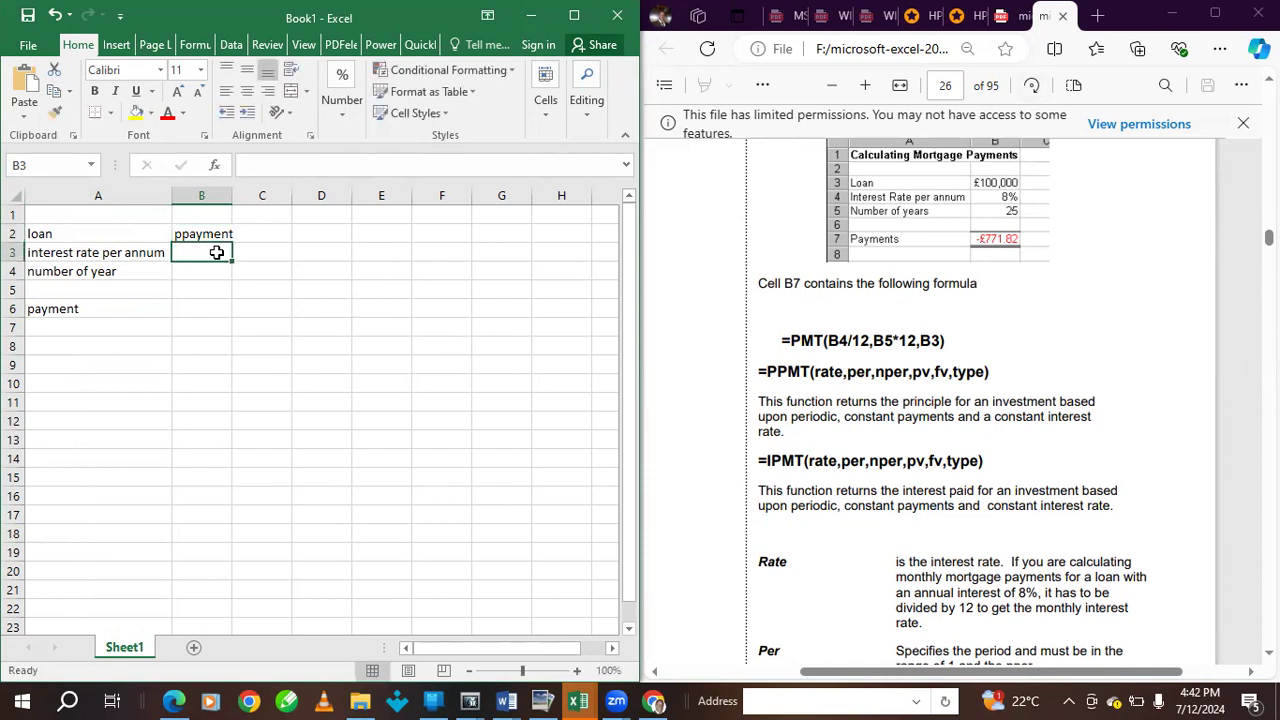
click(196, 236)
double_click(200, 234)
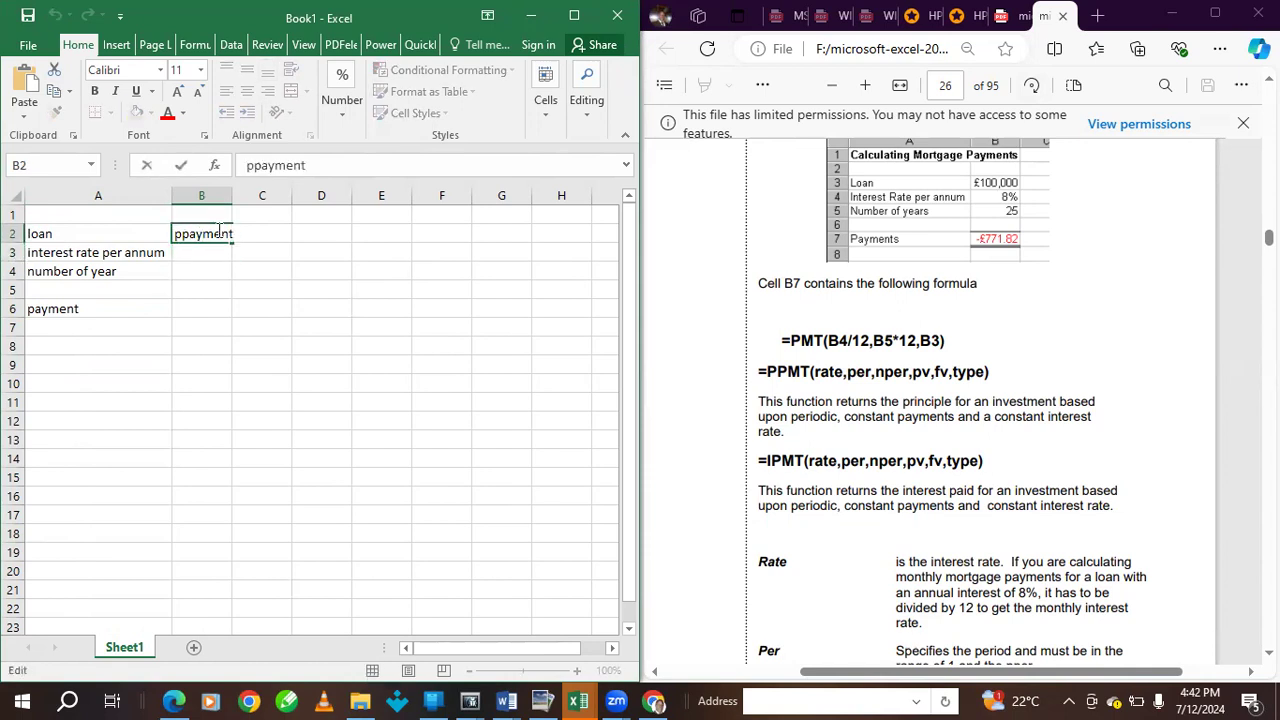
drag(232, 234, 134, 232)
text(t)
key(BackSpace)
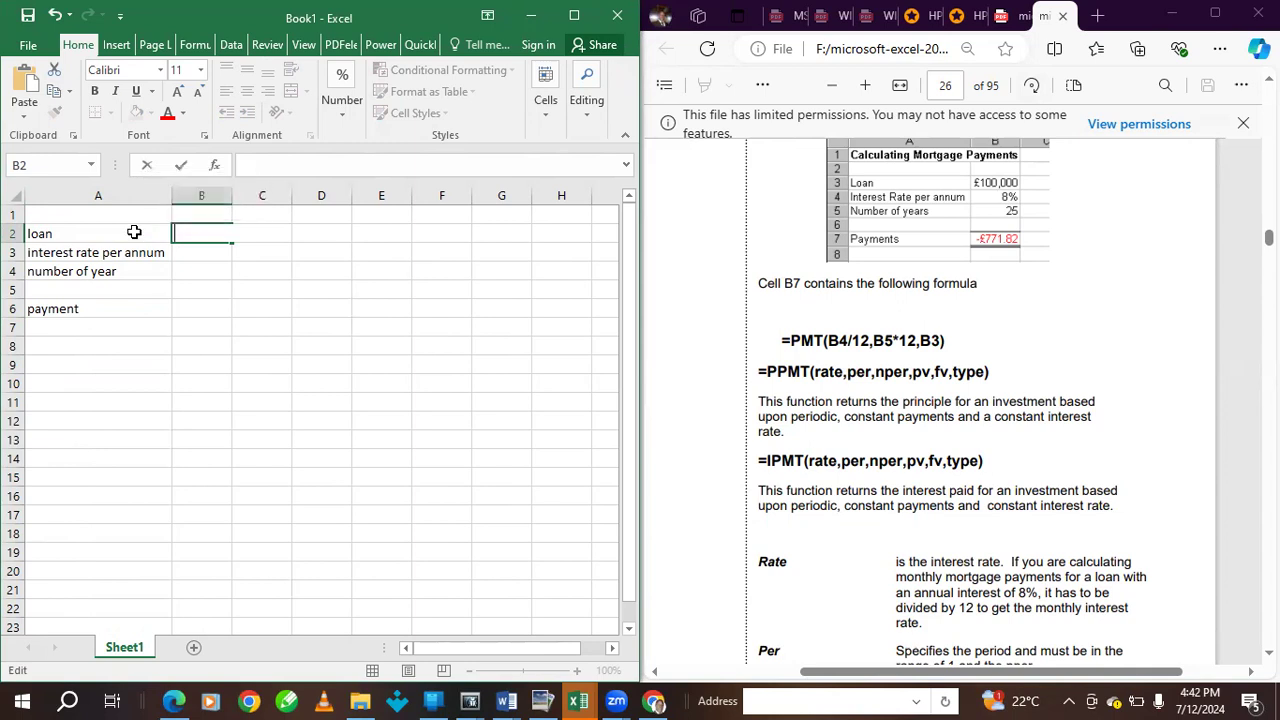
click(196, 215)
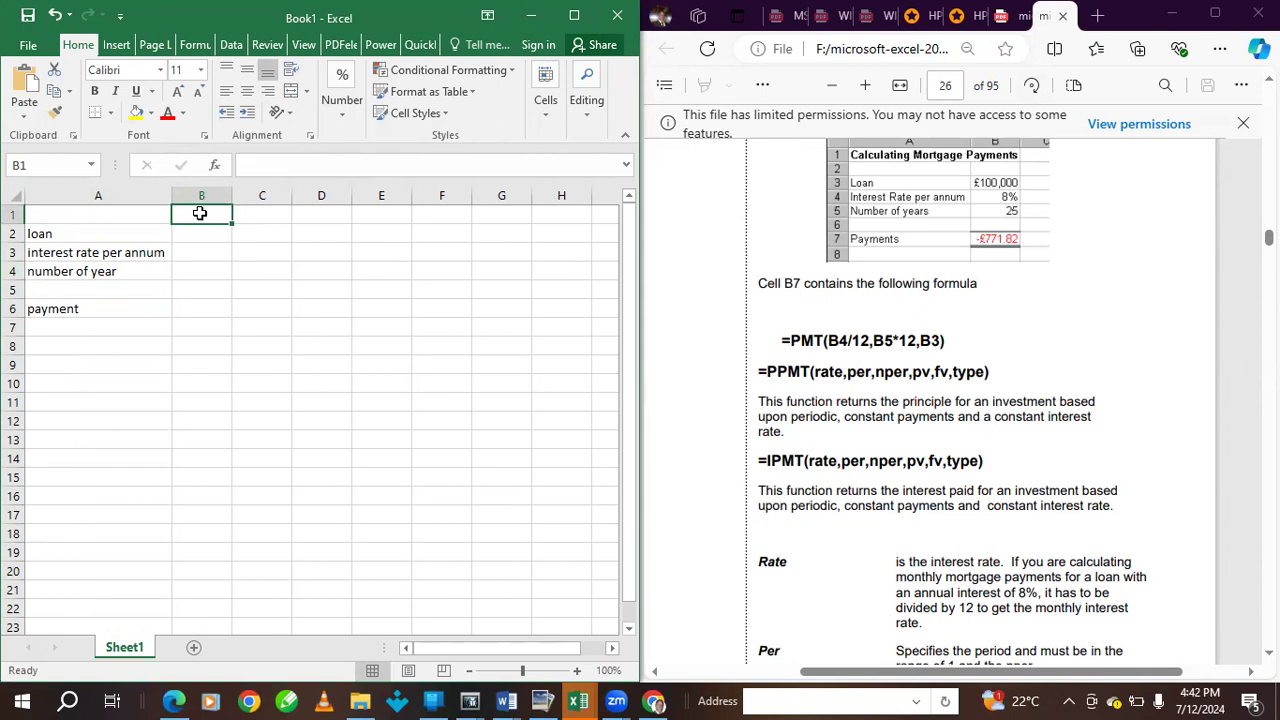
- Merge and center cells A1:B1 and enter the title "calculating mortgage payment"
drag(94, 218, 208, 206)
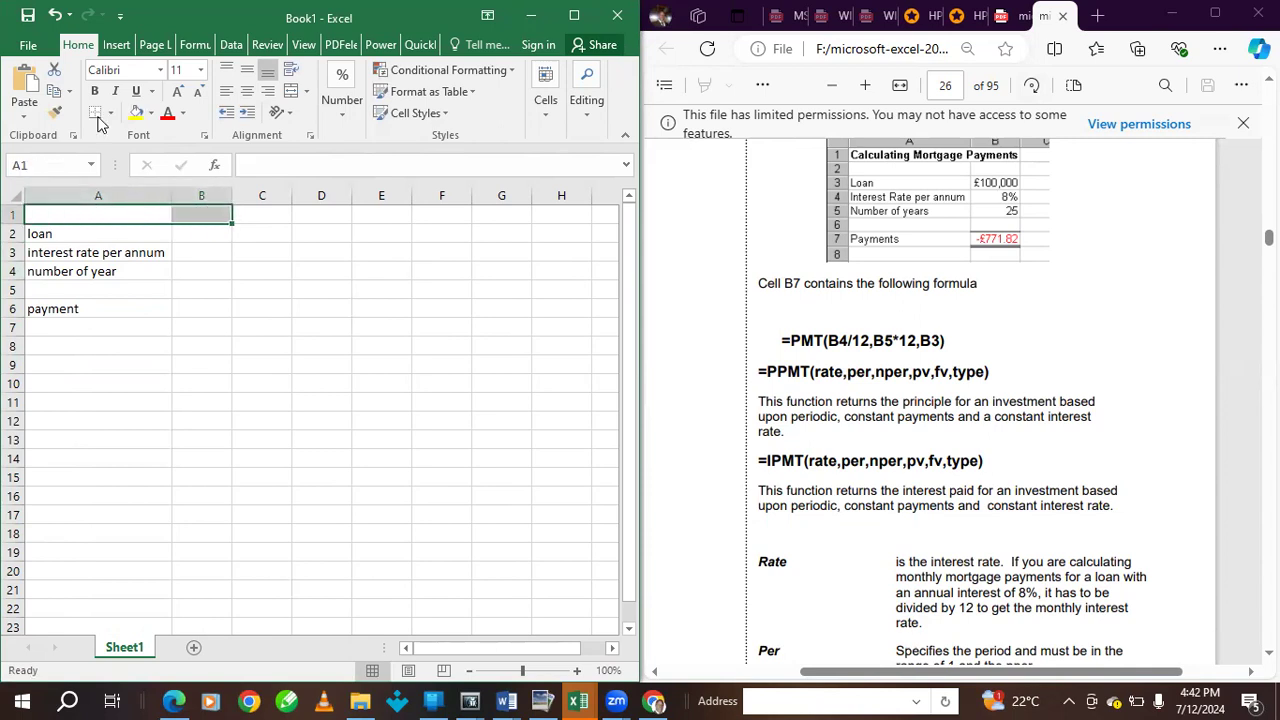
click(290, 90)
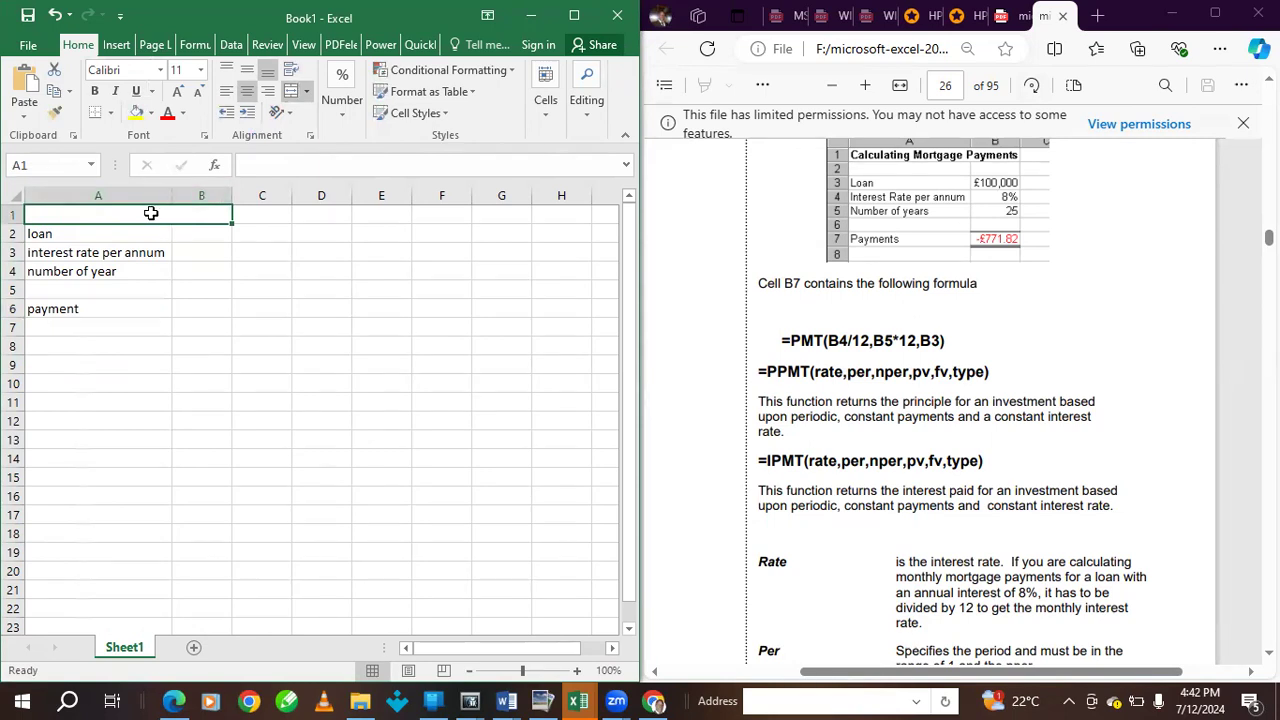
text(calu)
key(BackSpace)
text(culati)
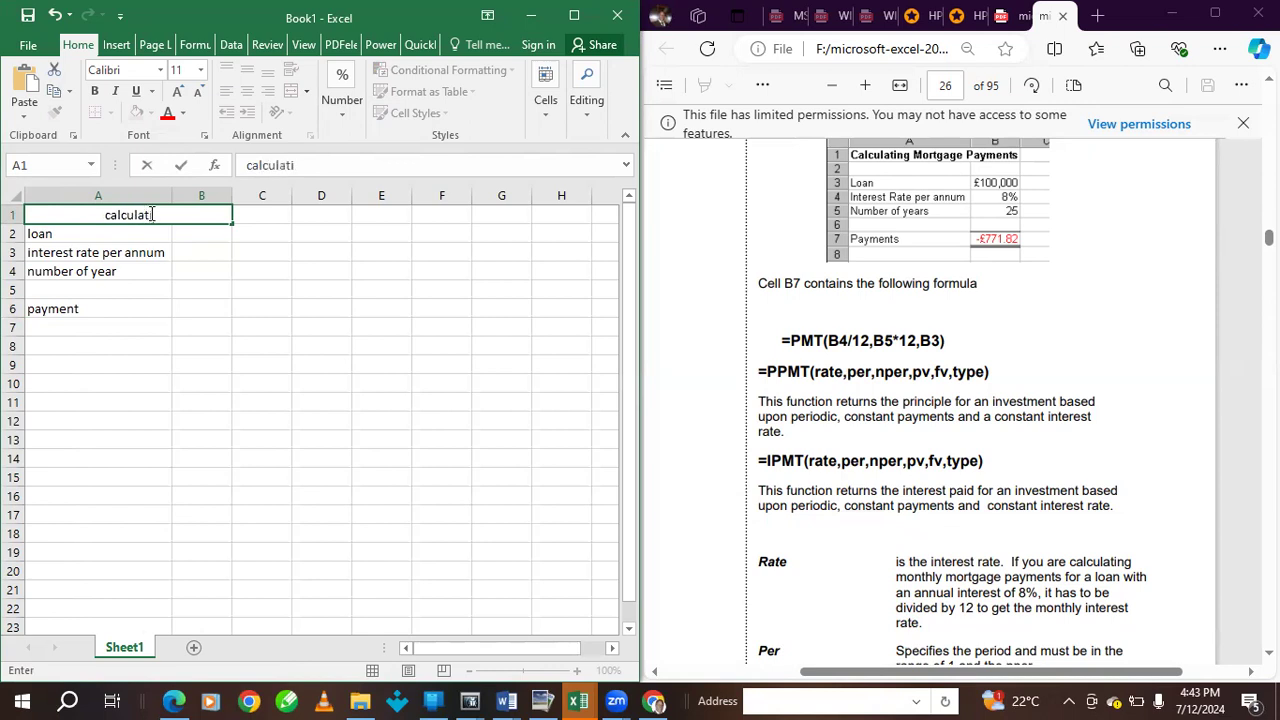
text(ng morga)
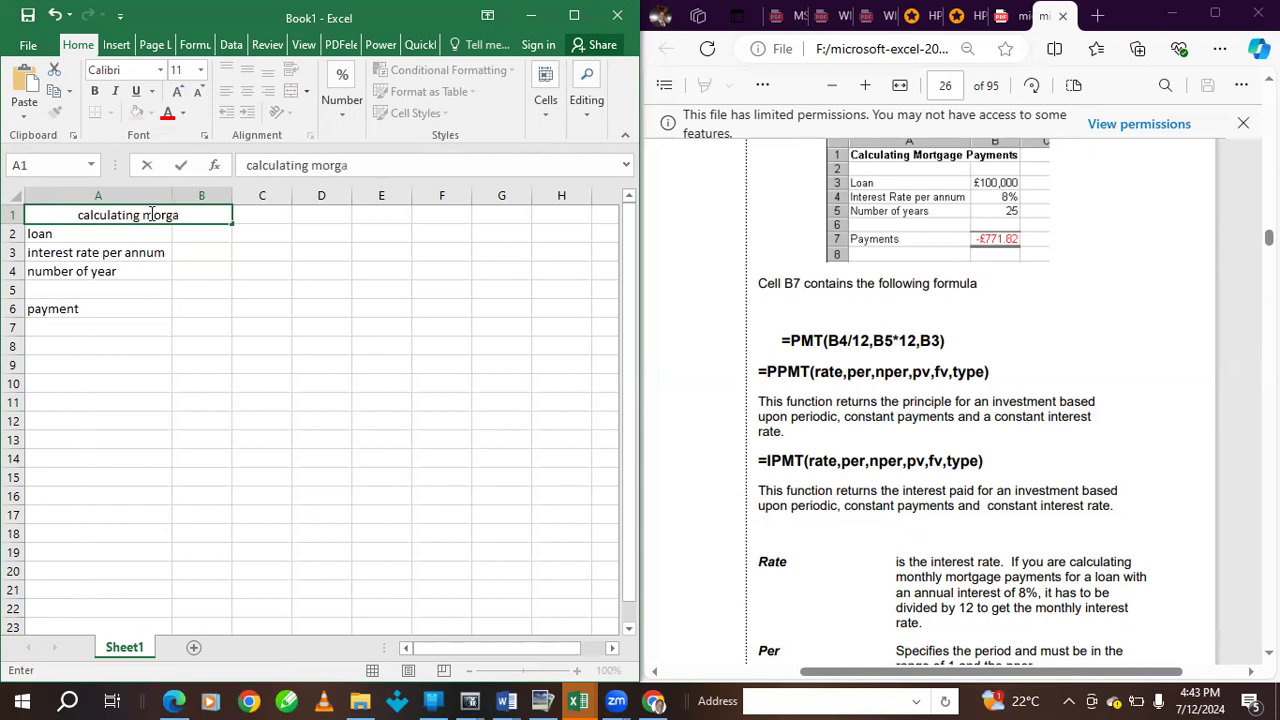
key(BackSpace)
key(BackSpace)
text(tgage payment)
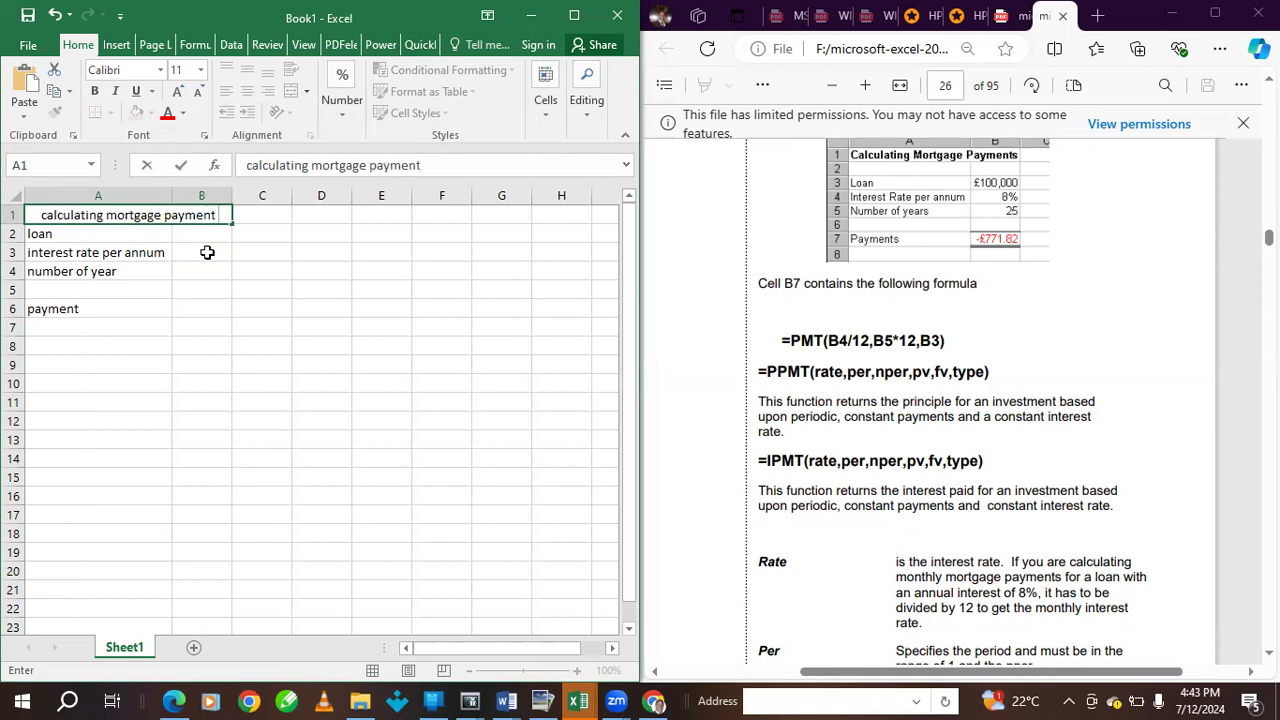
- Enter the example's figures beside their labels: 100000 in B2, 8% in B3 and 25 in B4
click(184, 232)
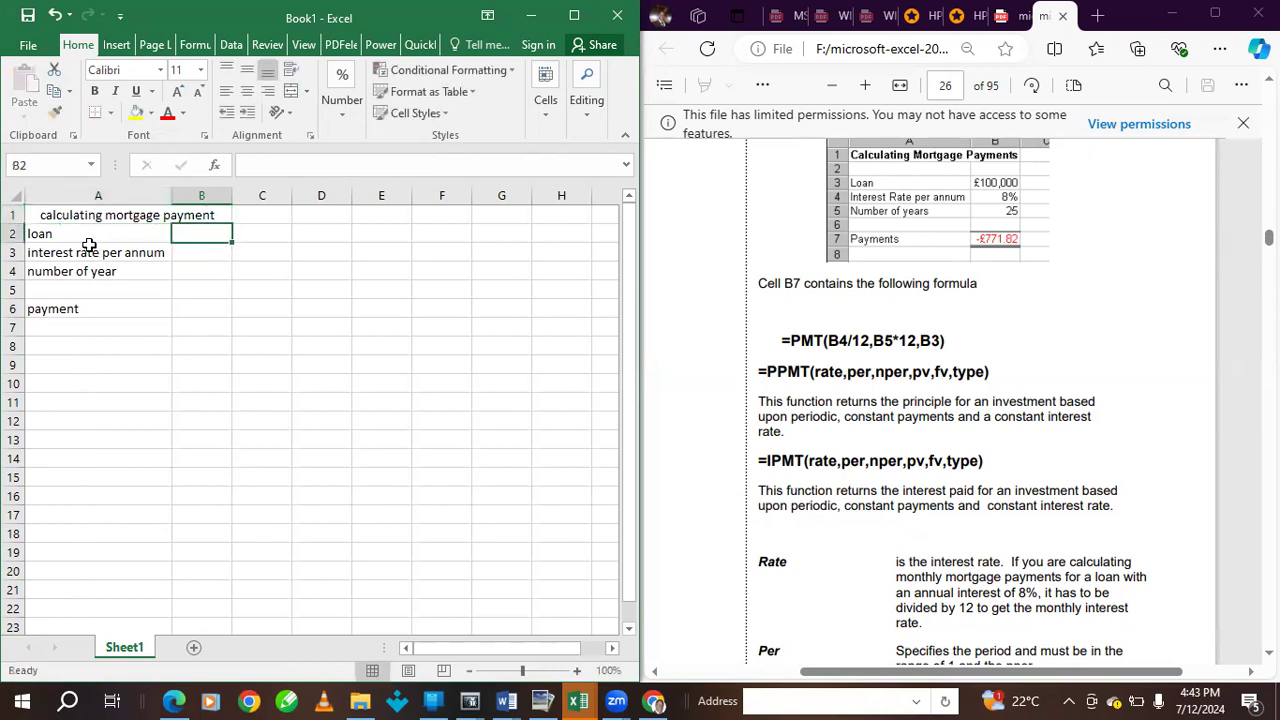
text(100000)
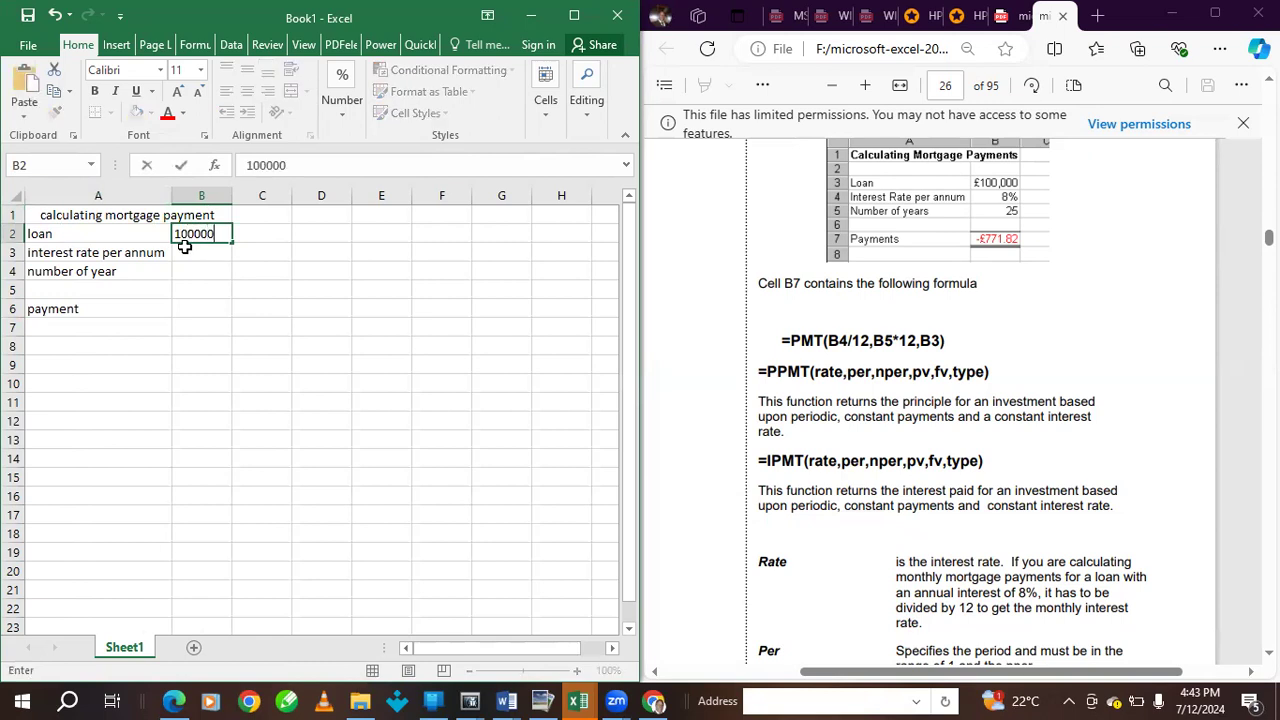
click(207, 256)
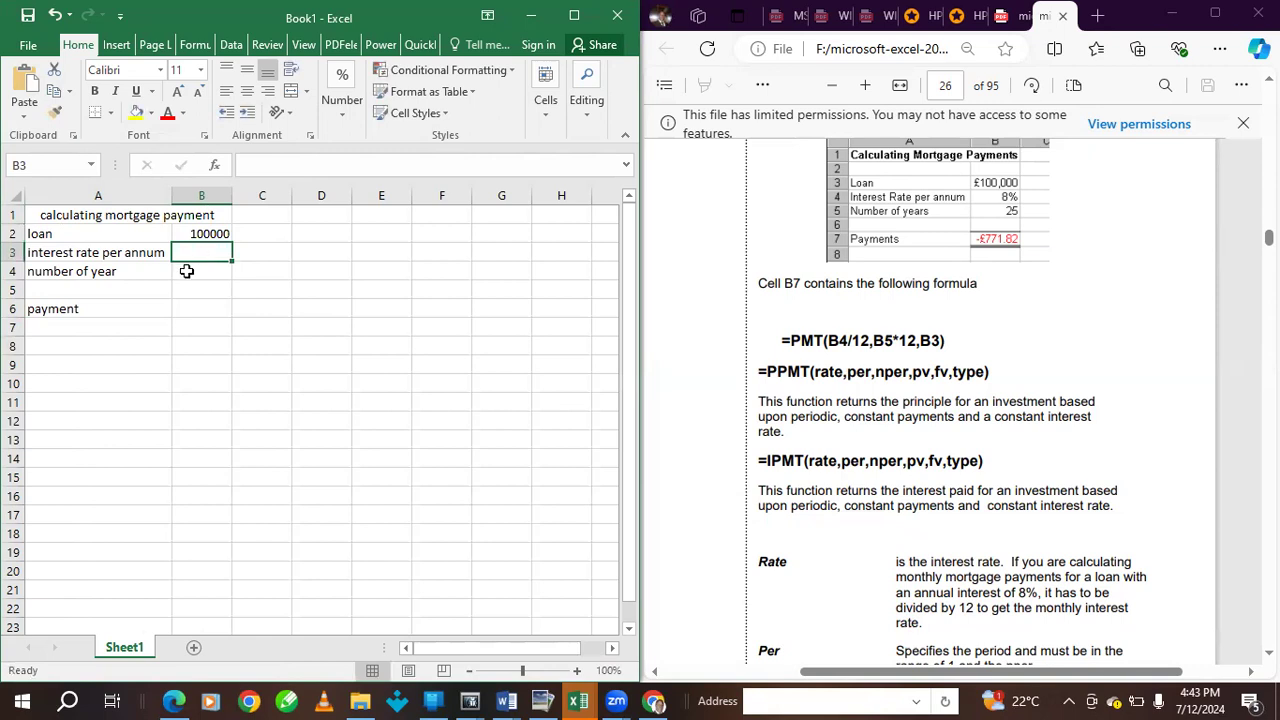
text(8)
key(BackSpace)
text(&)
key(BackSpace)
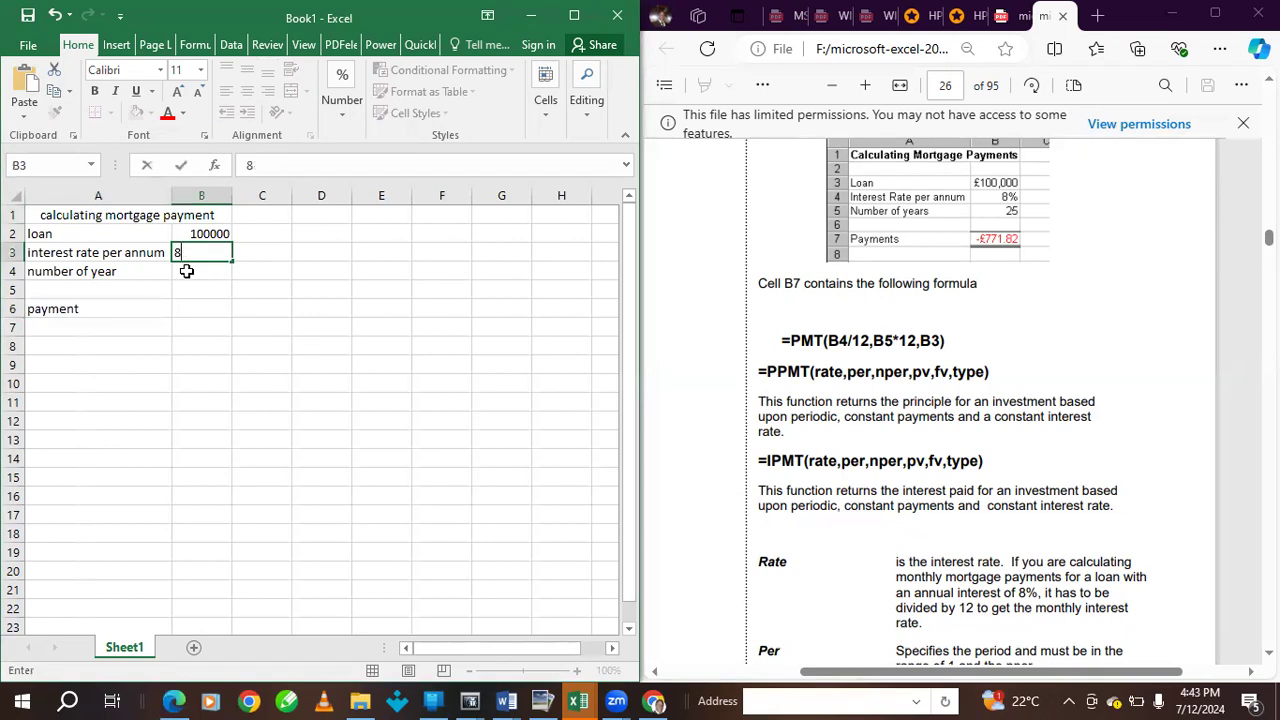
key(BackSpace)
text(%)
key(ctrl+Return)
click(203, 271)
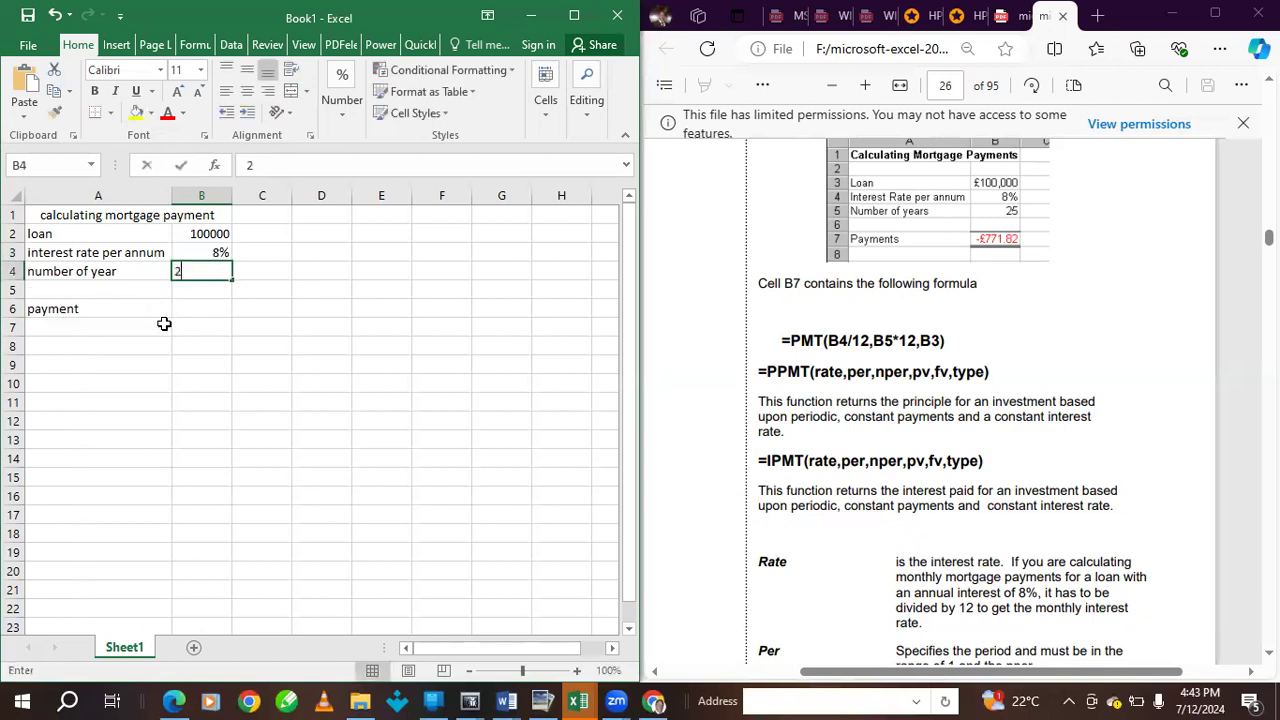
text(25)
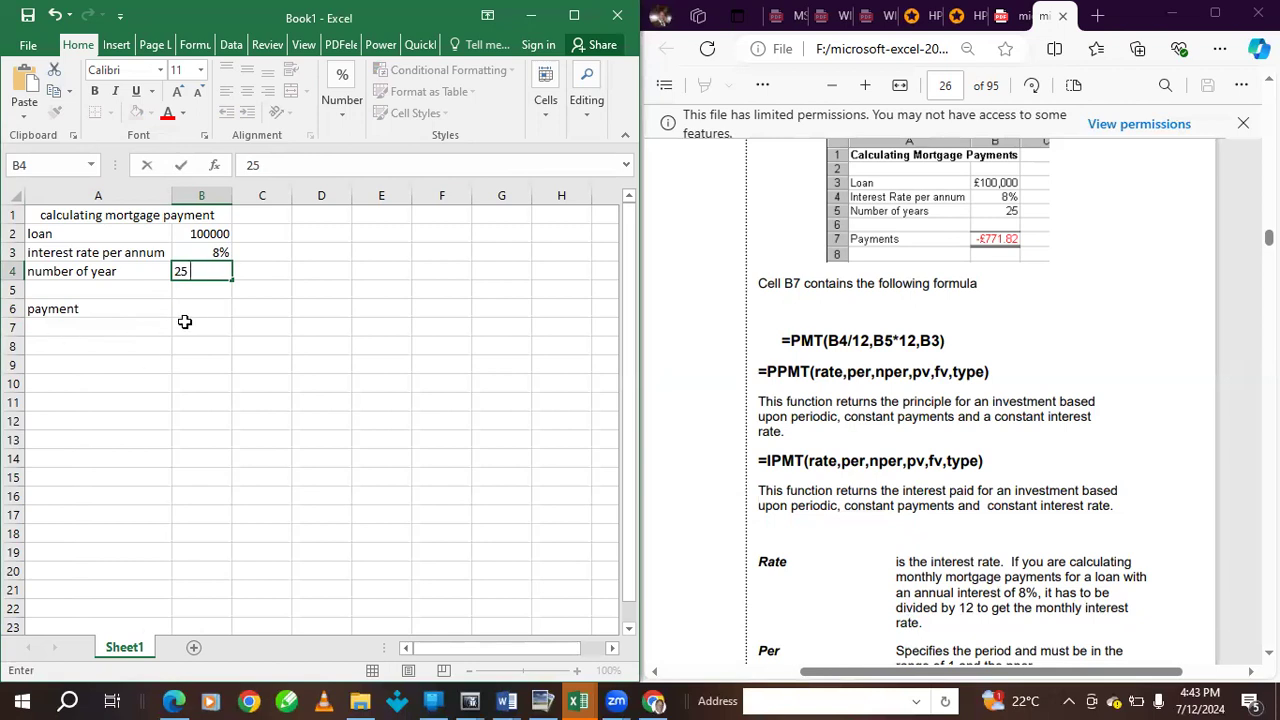
click(184, 309)
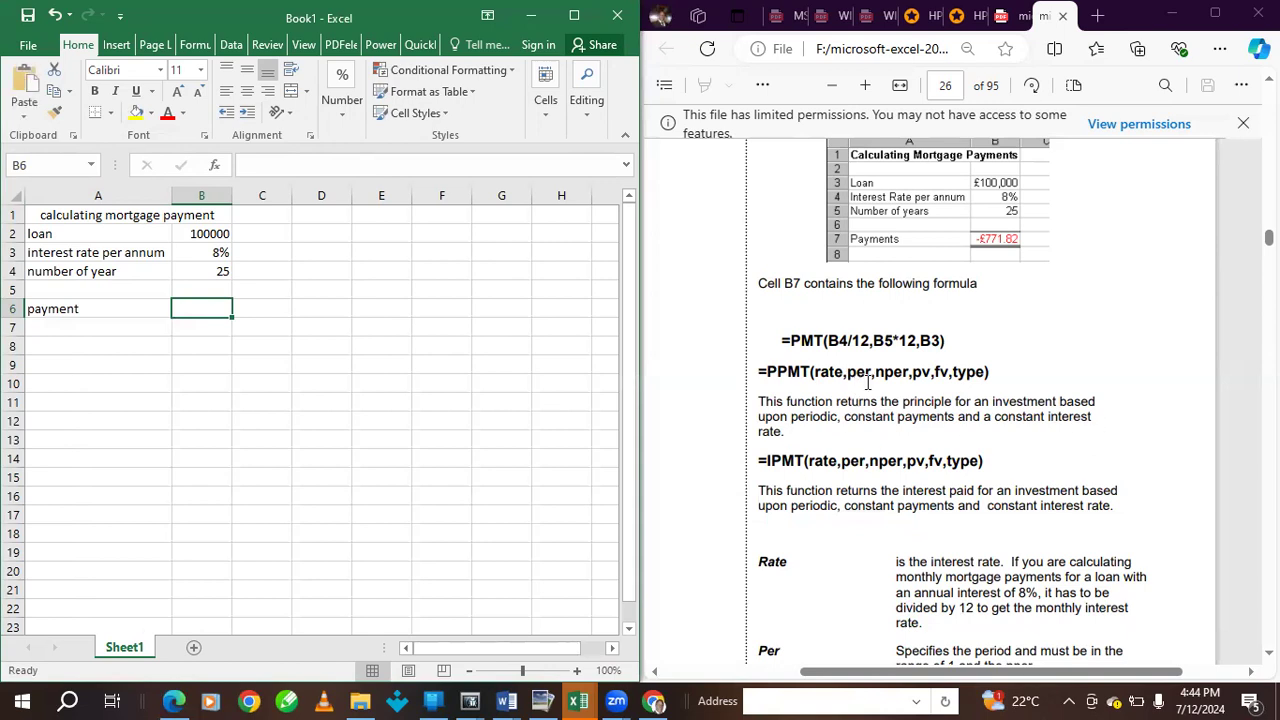
scroll(896, 368, down, 3)
scroll(896, 368, up, 3)
scroll(896, 368, down, 6)
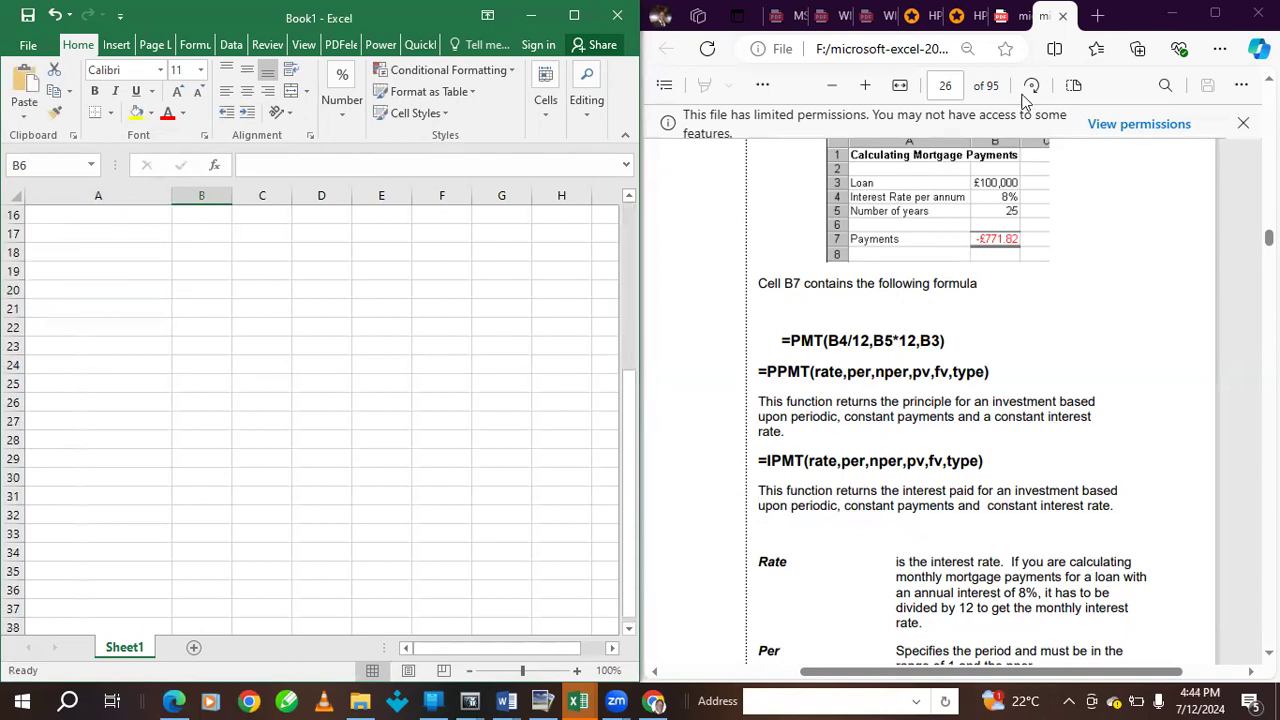
scroll(397, 266, up, 6)
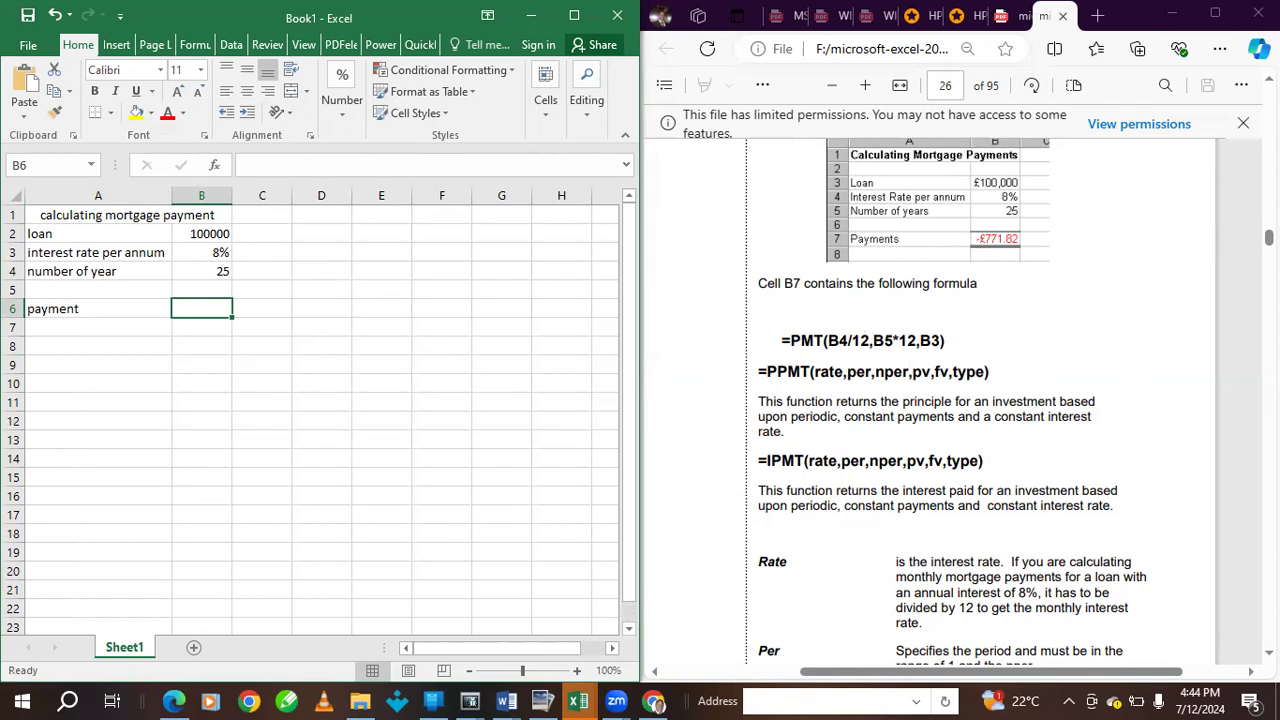
click(1269, 79)
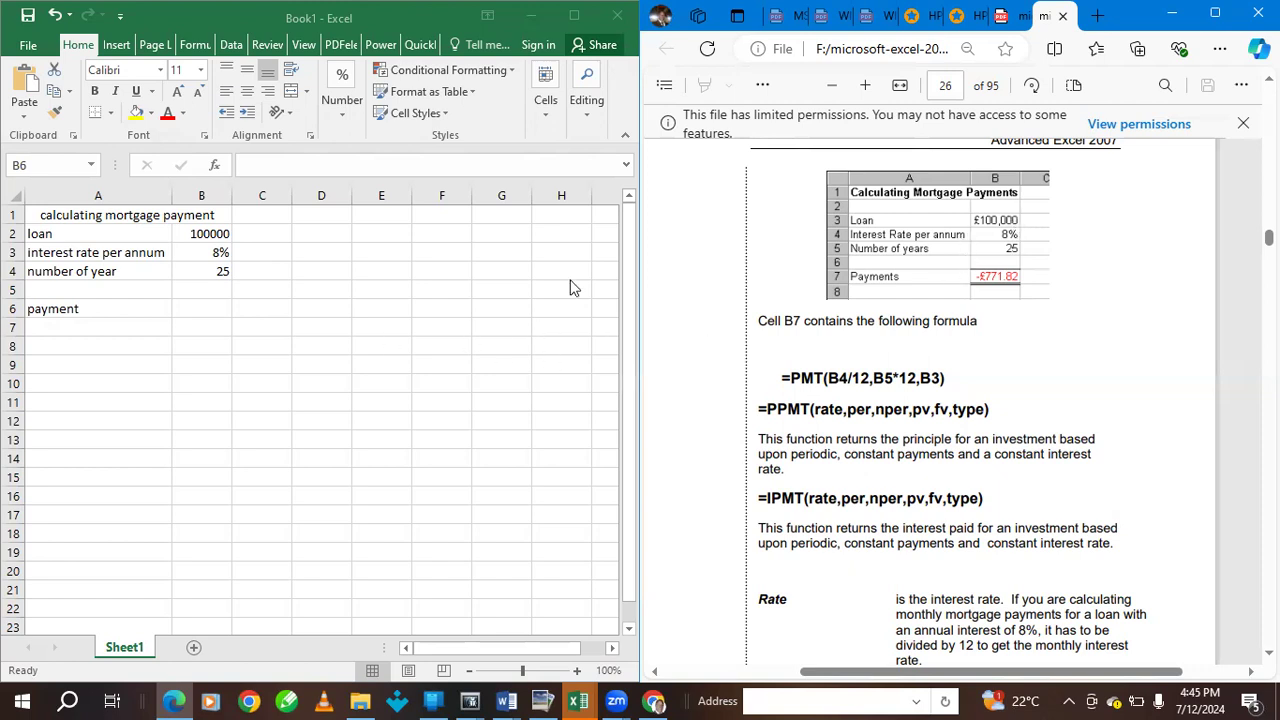
- Start a PMT formula in B6 with B3/12 as the rate argument
click(195, 311)
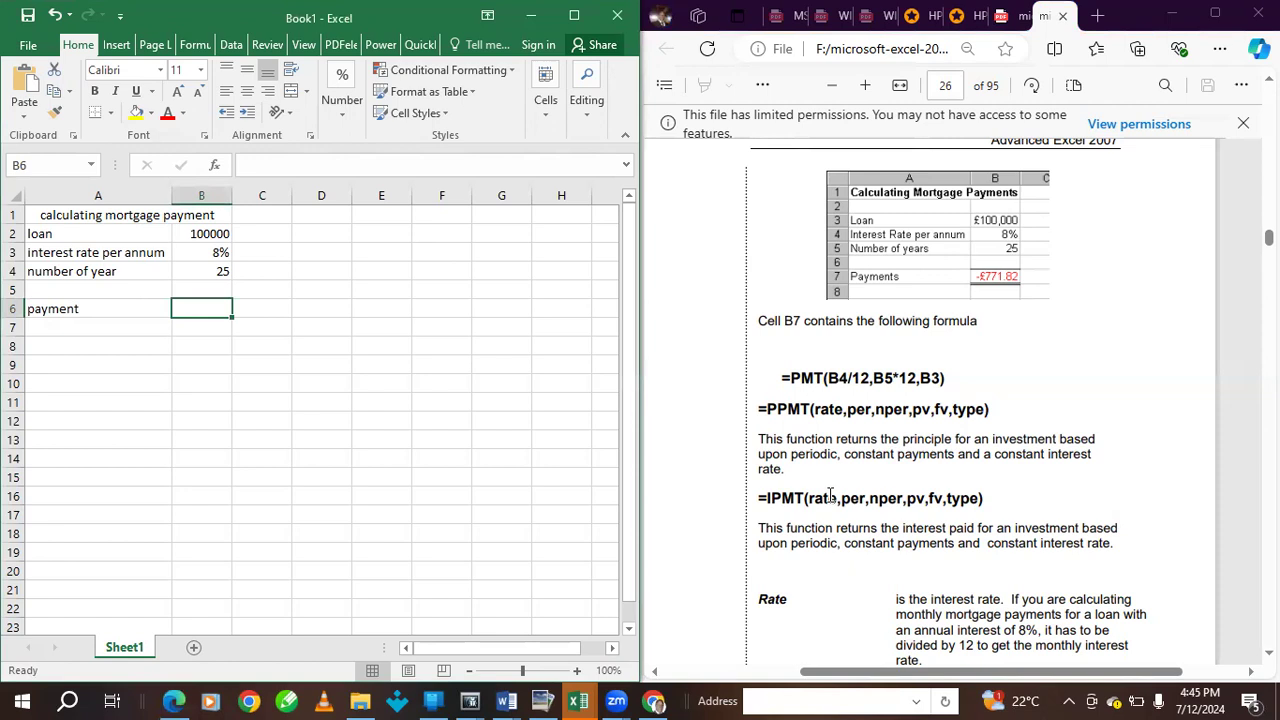
text(=pmt)
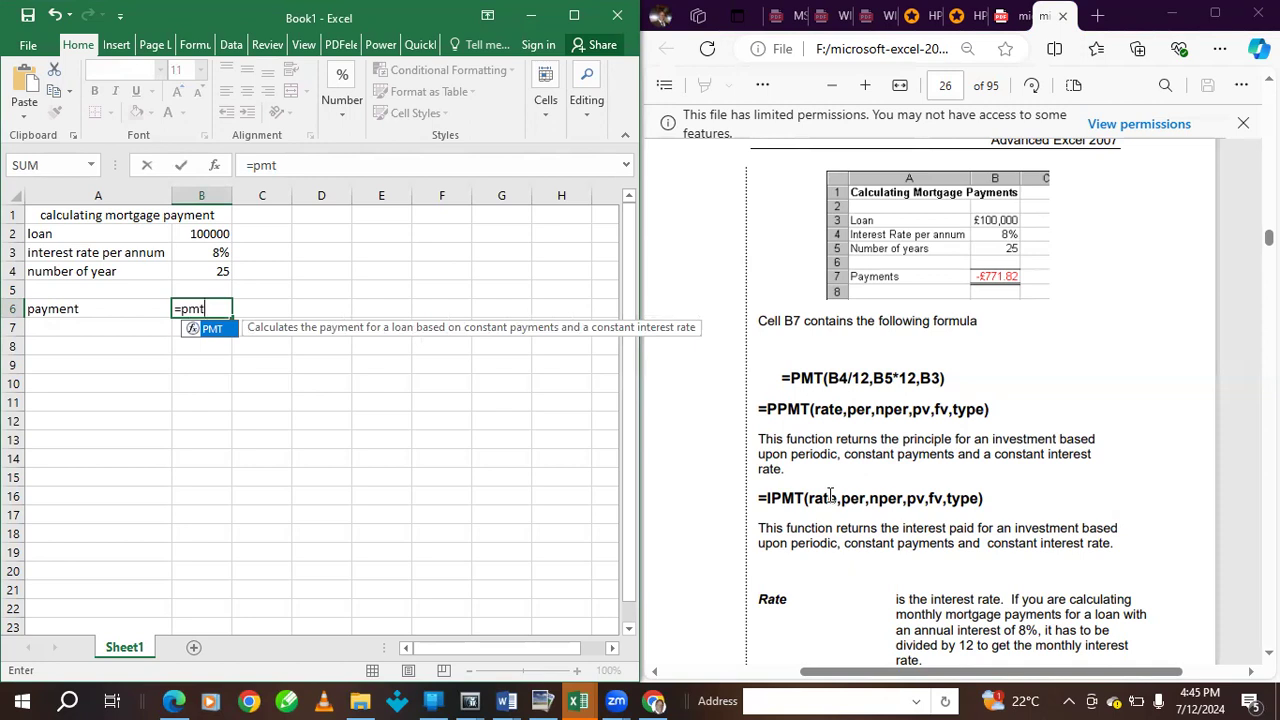
text(()
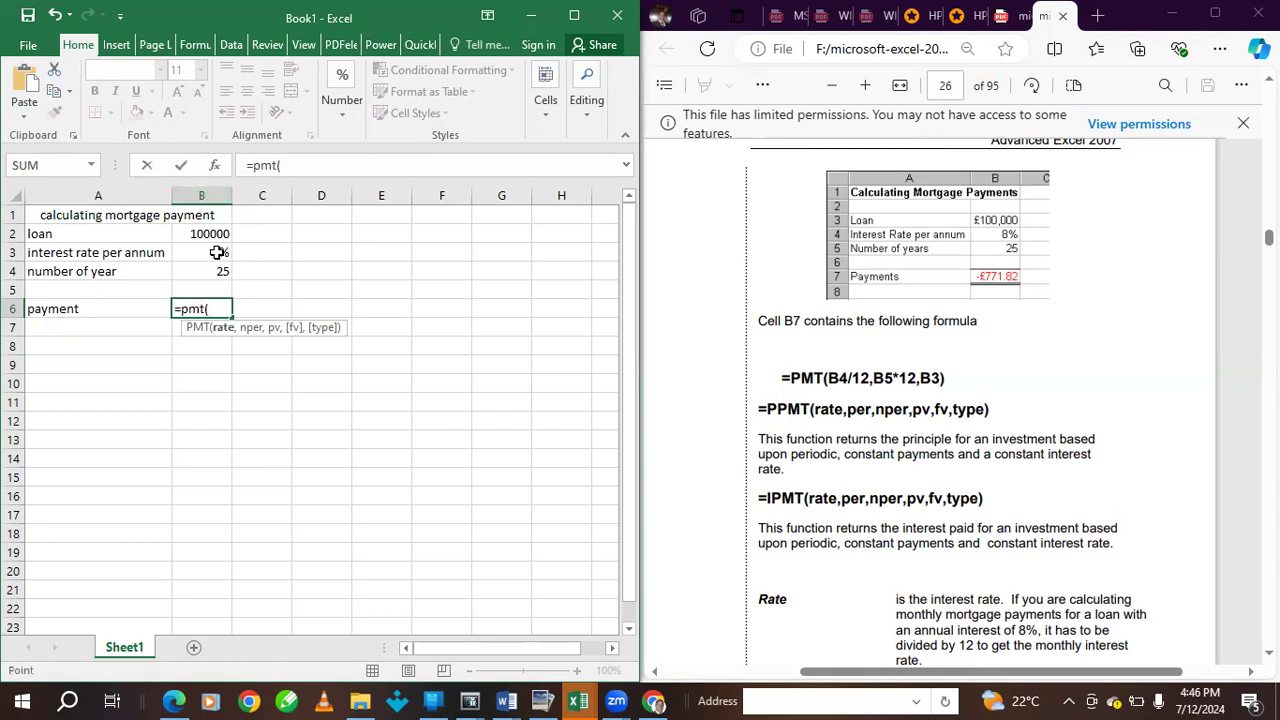
click(217, 254)
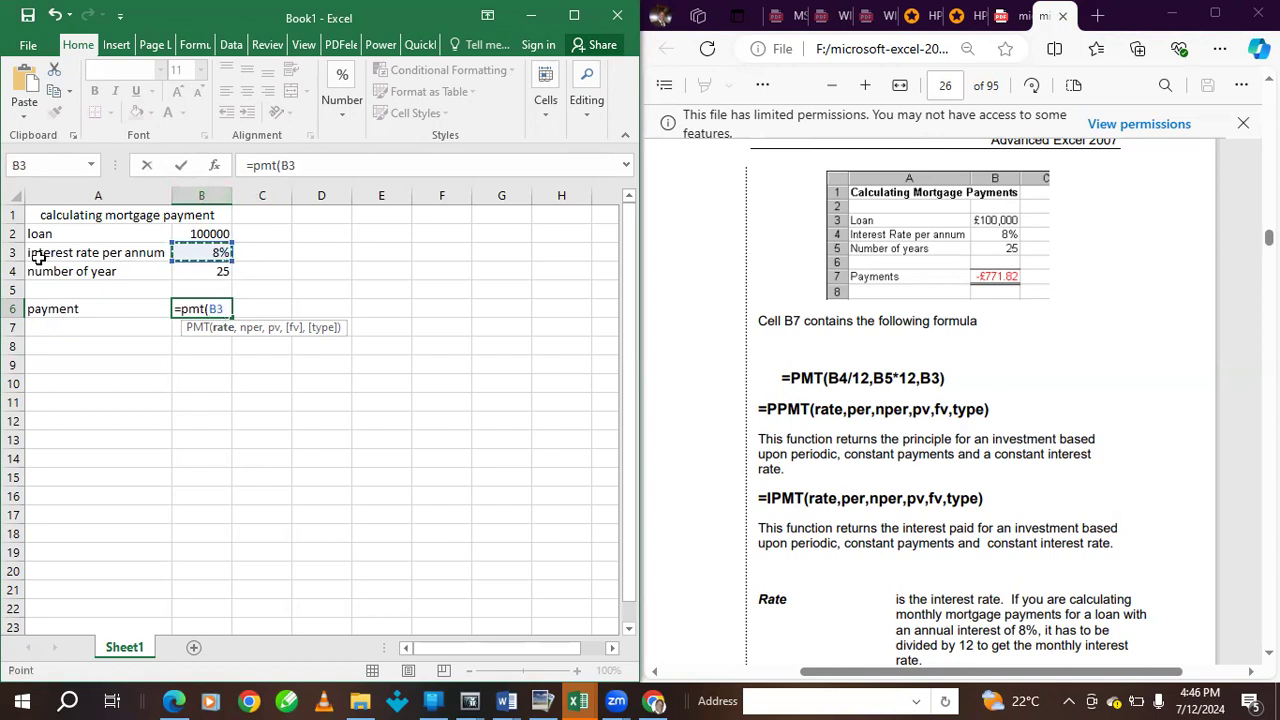
key(F2)
text(.)
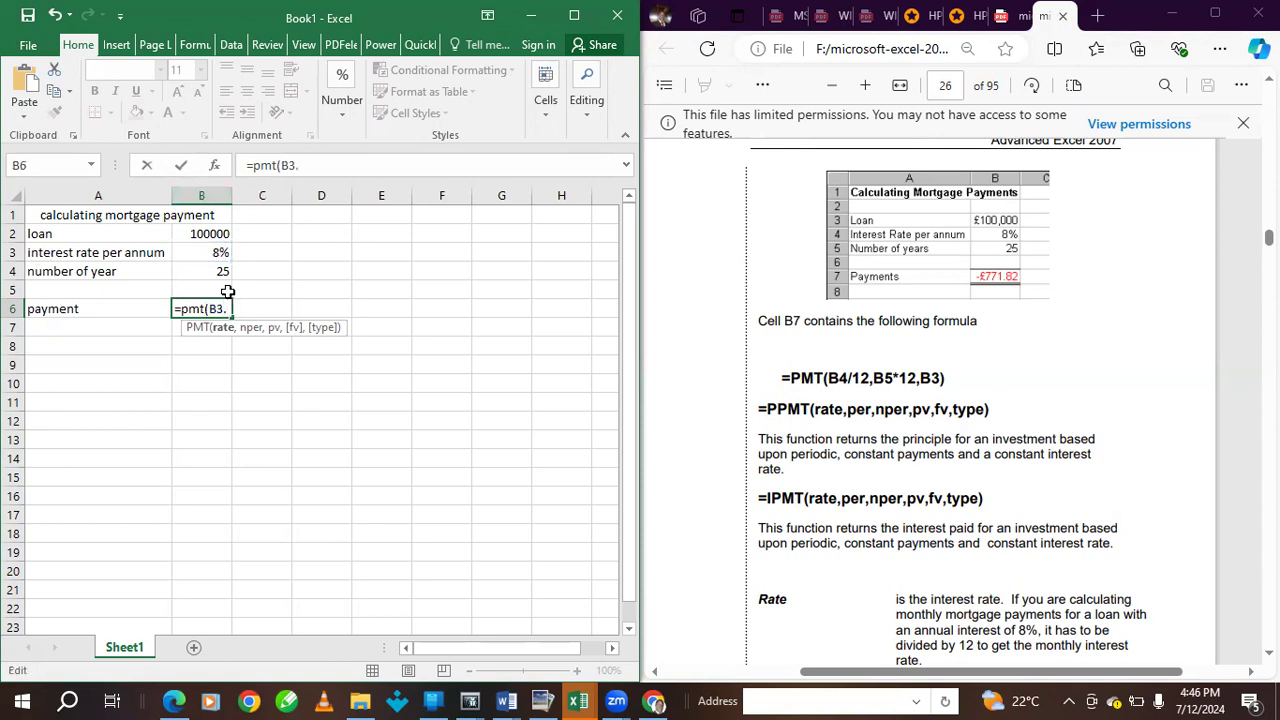
key(BackSpace)
text(/12)
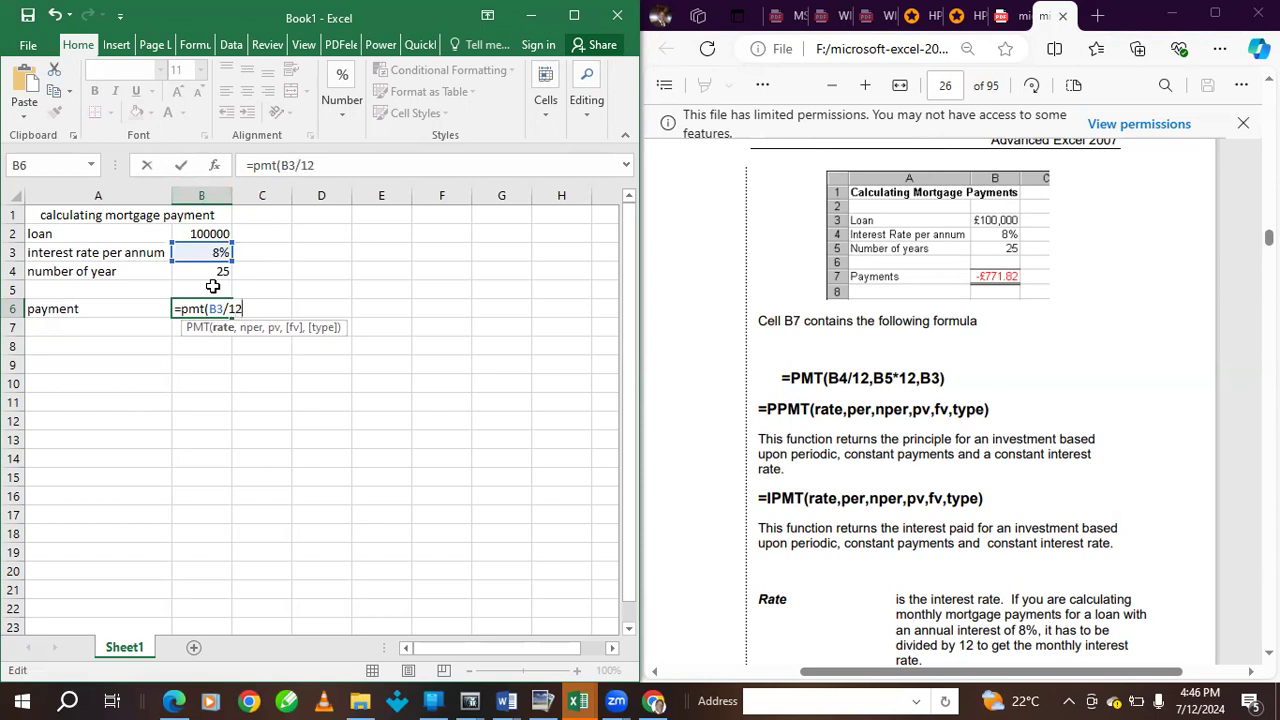
text(,)
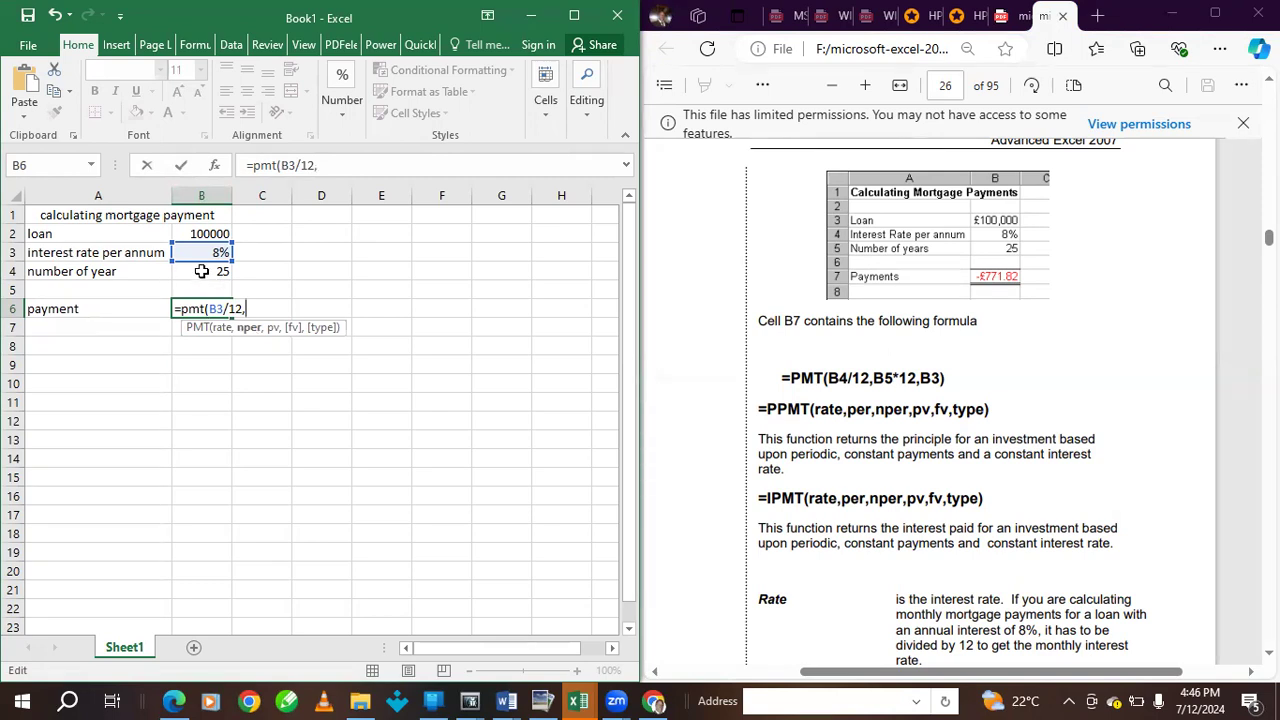
- Complete the PMT formula in B6 with B4*12 as the number of periods and B2 as the present value
click(201, 271)
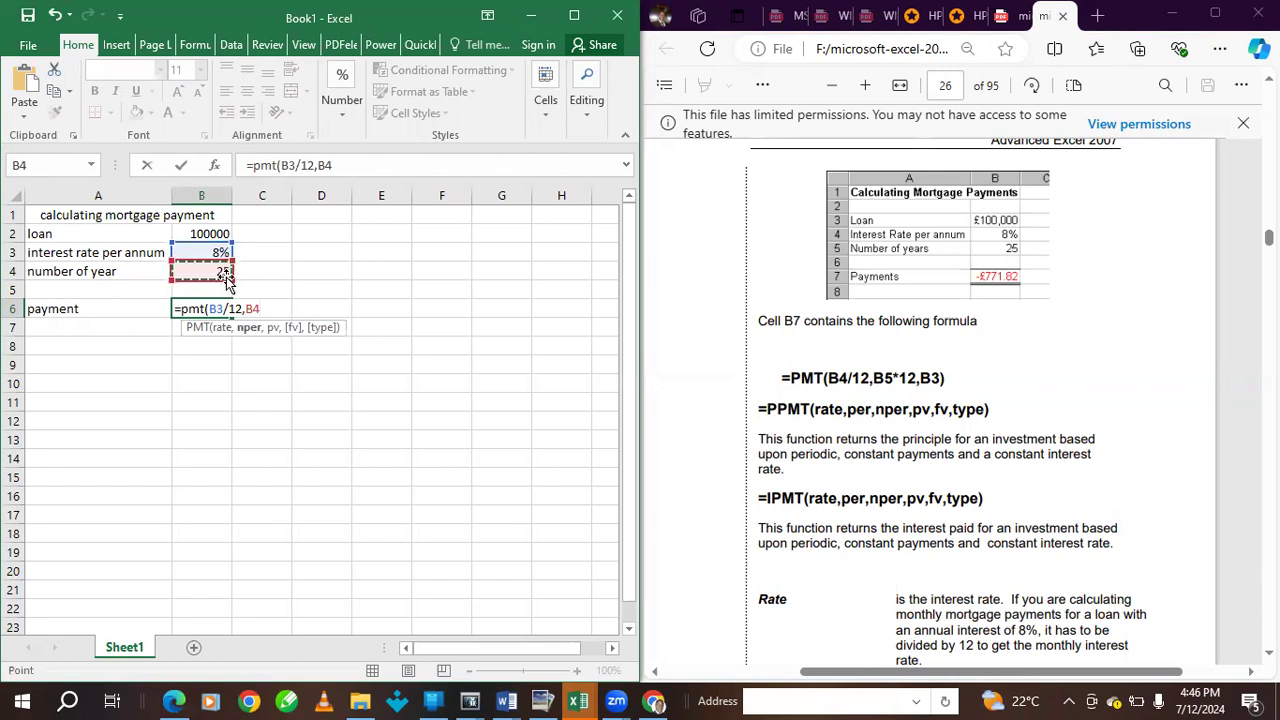
text(*)
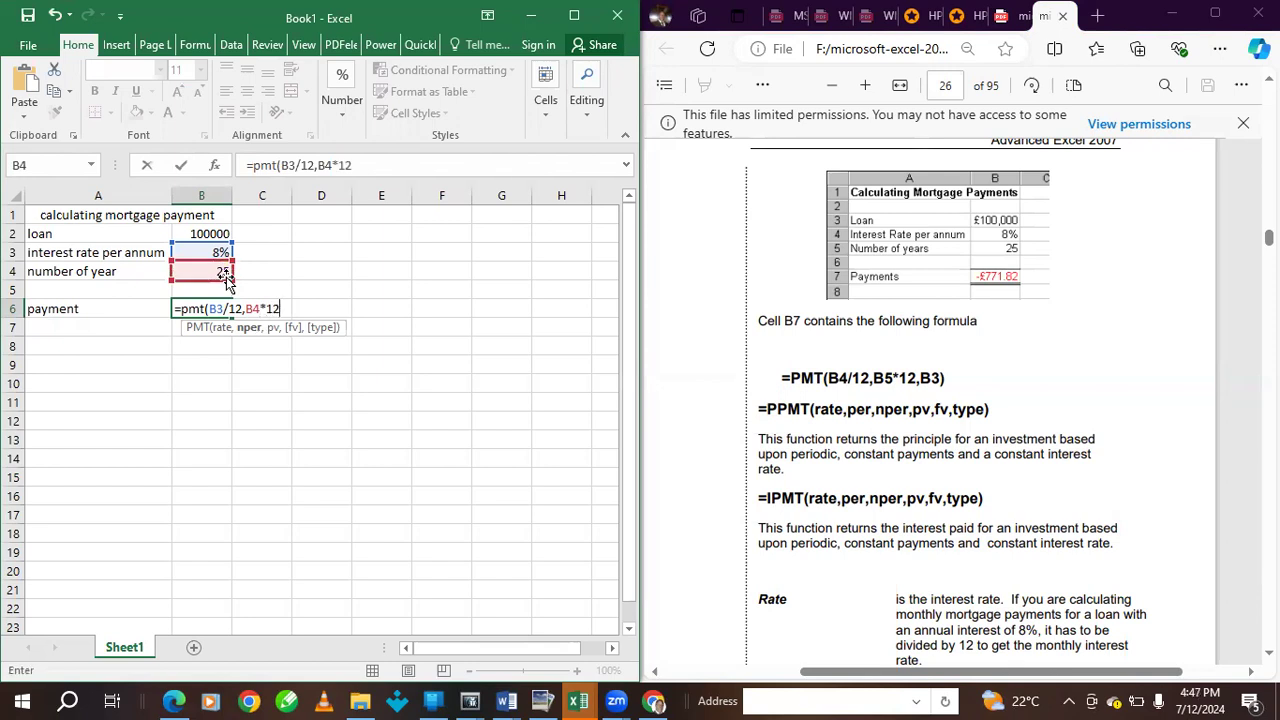
text(12,)
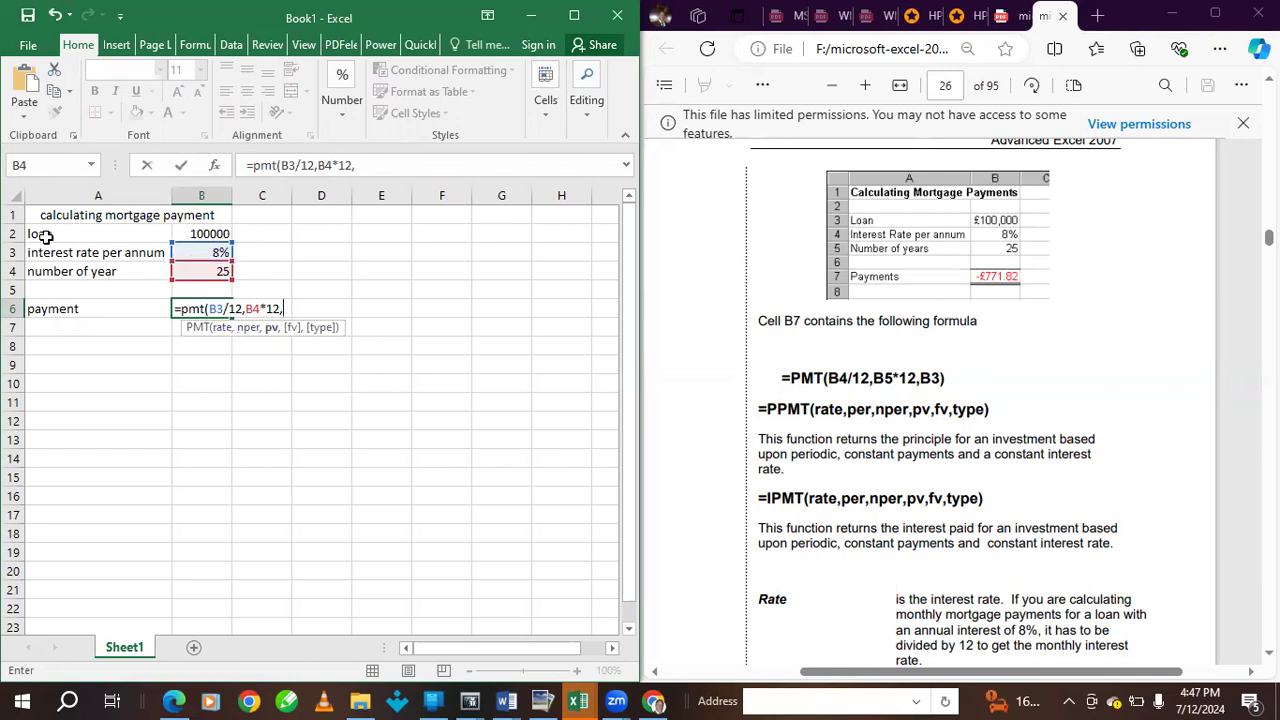
click(198, 234)
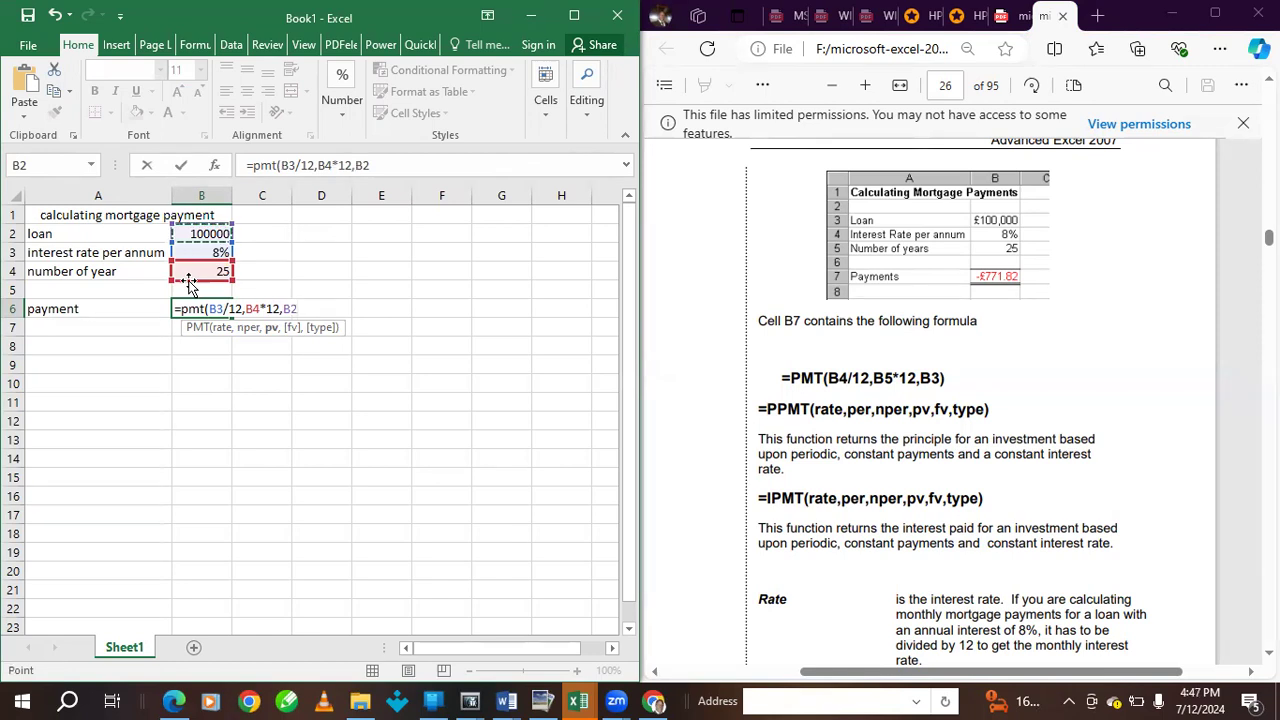
text())
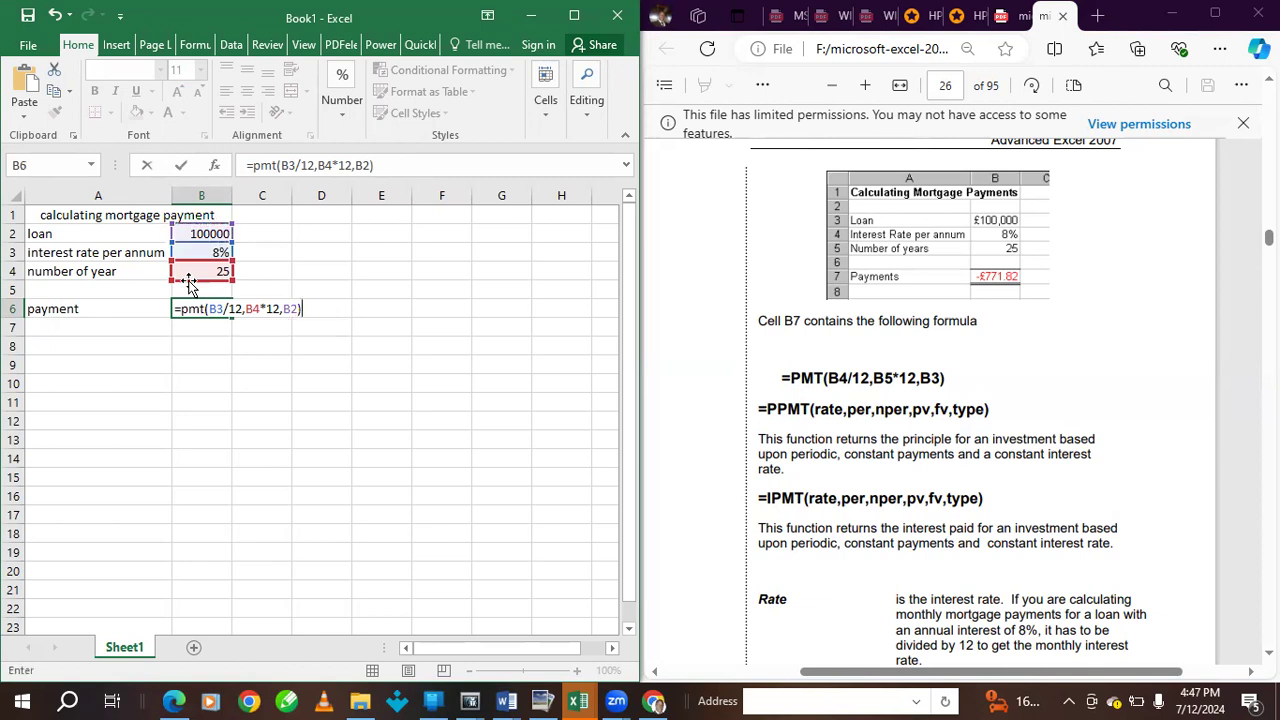
key(Return)
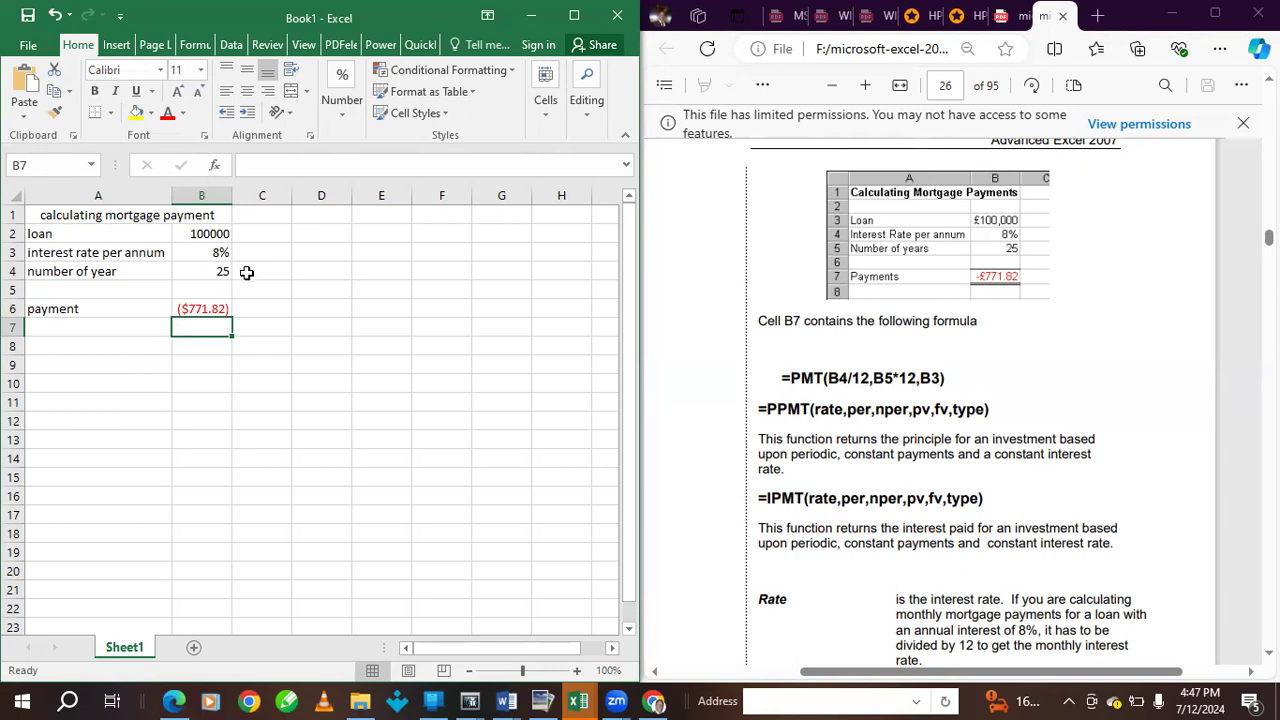
- Add a dollar sign in front of the loan amount in B2
double_click(189, 232)
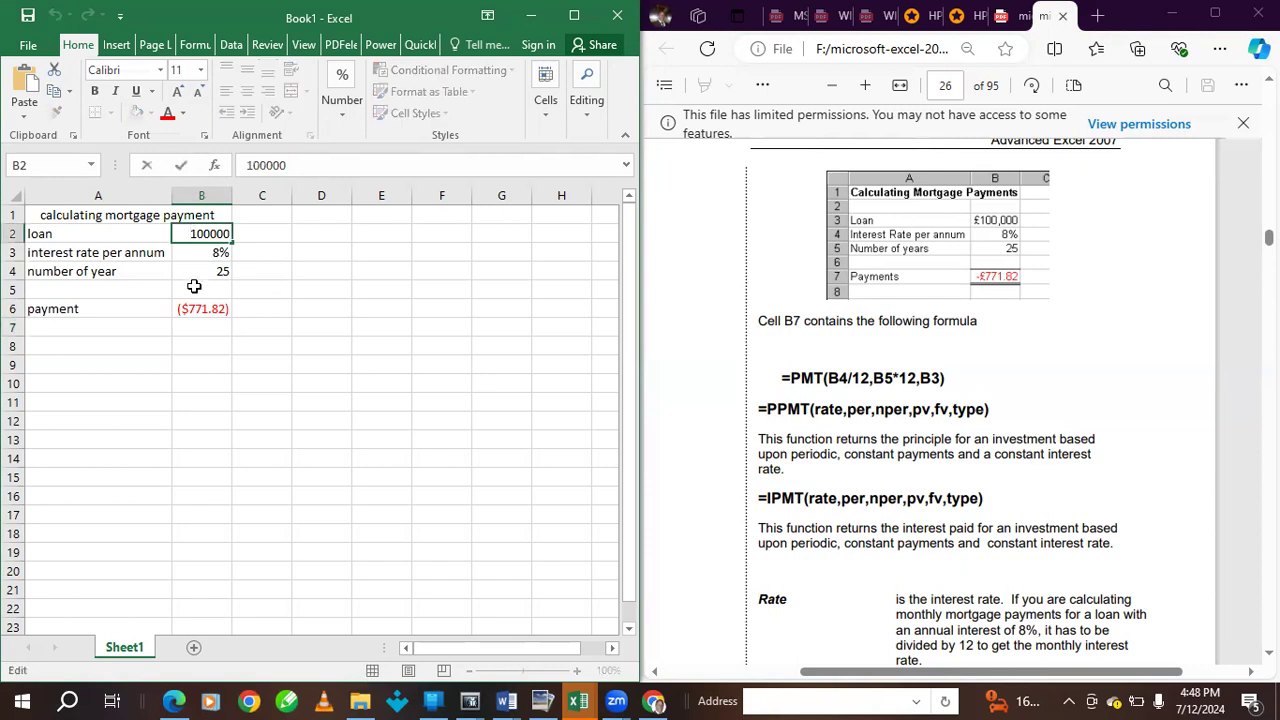
text($)
click(181, 333)
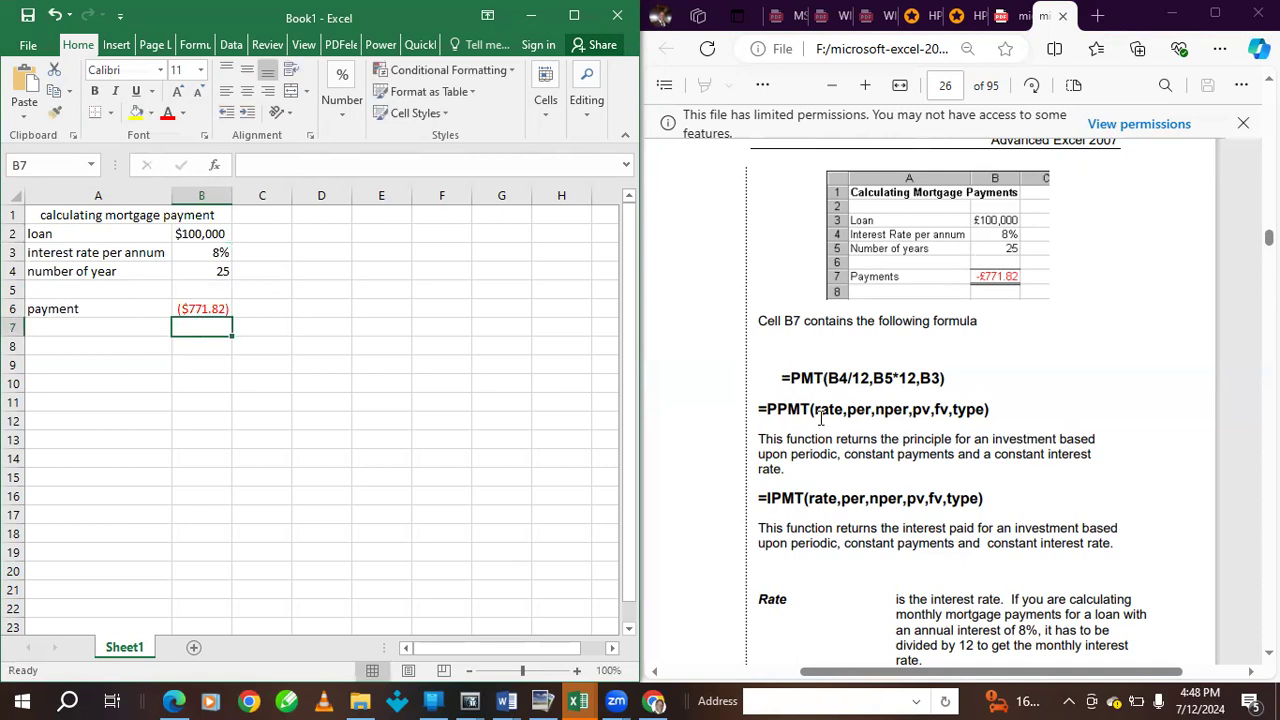
- Review the PDF guide's worked mortgage example for the PPMT and IPMT functions and their formulas
scroll(820, 418, down, 12)
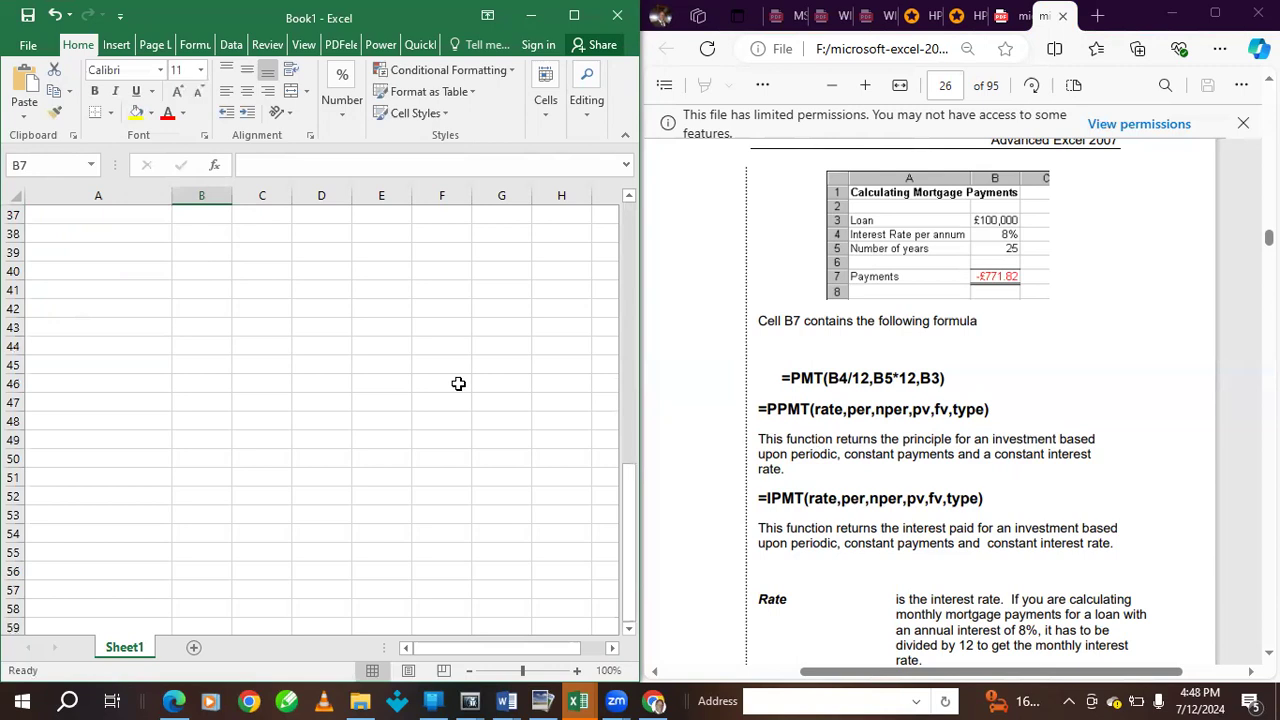
scroll(459, 360, up, 12)
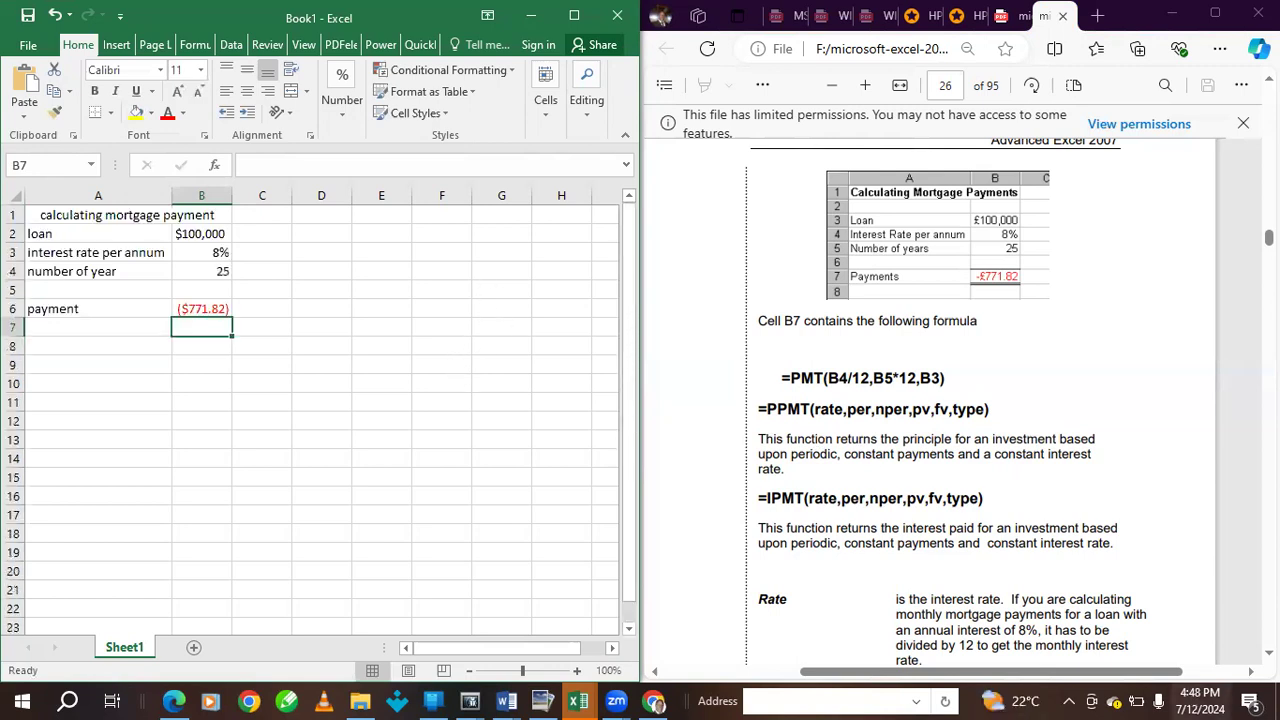
scroll(950, 400, down, 3)
scroll(950, 400, down, 9)
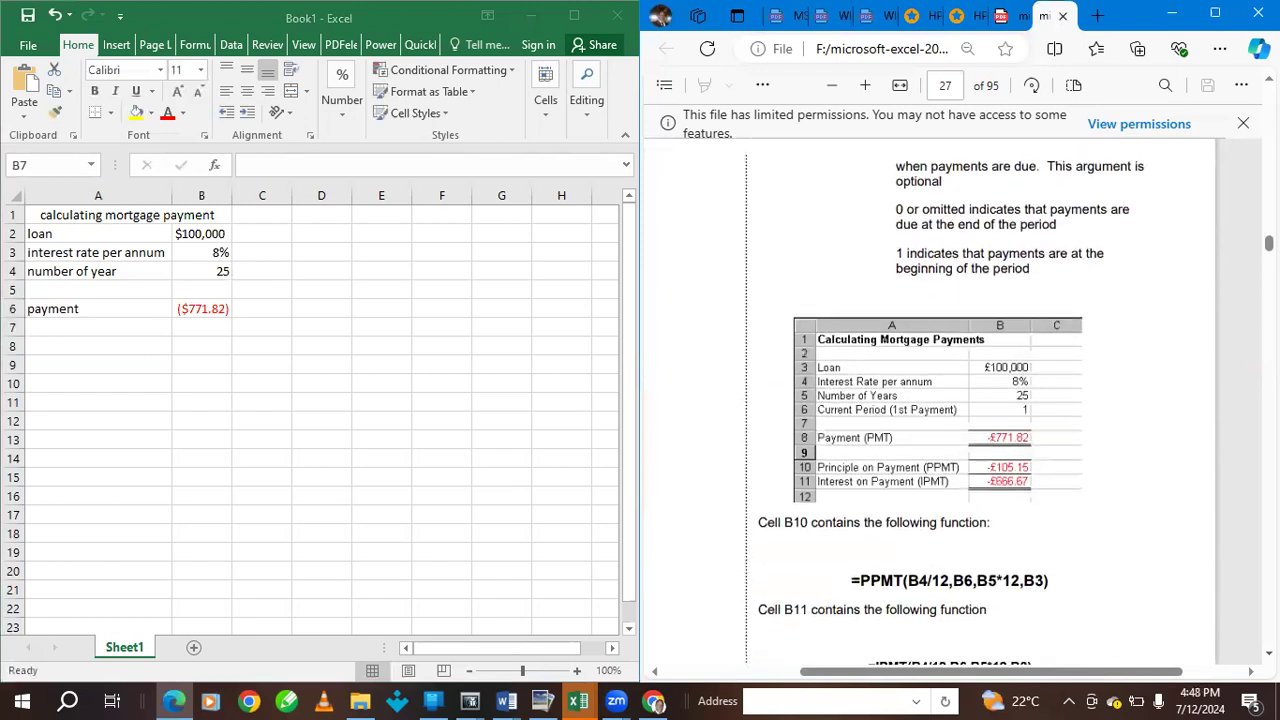
scroll(950, 400, down, 3)
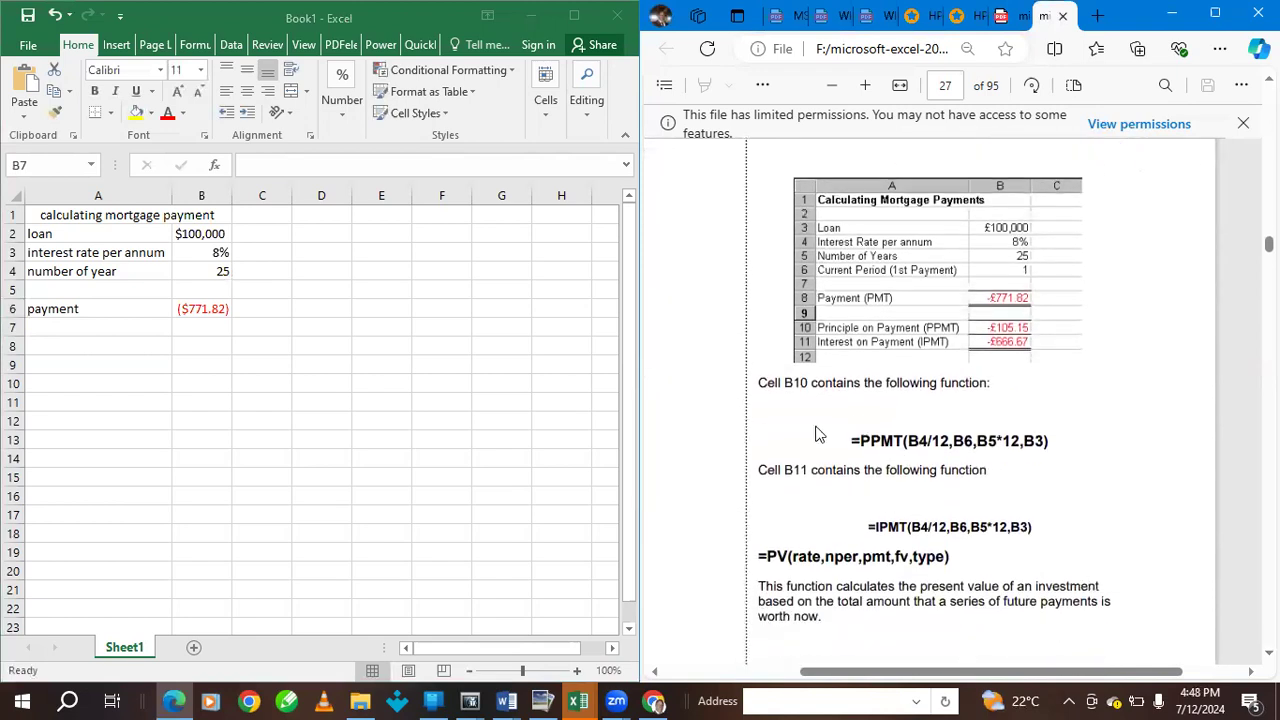
drag(853, 442, 900, 452)
scroll(869, 483, up, 6)
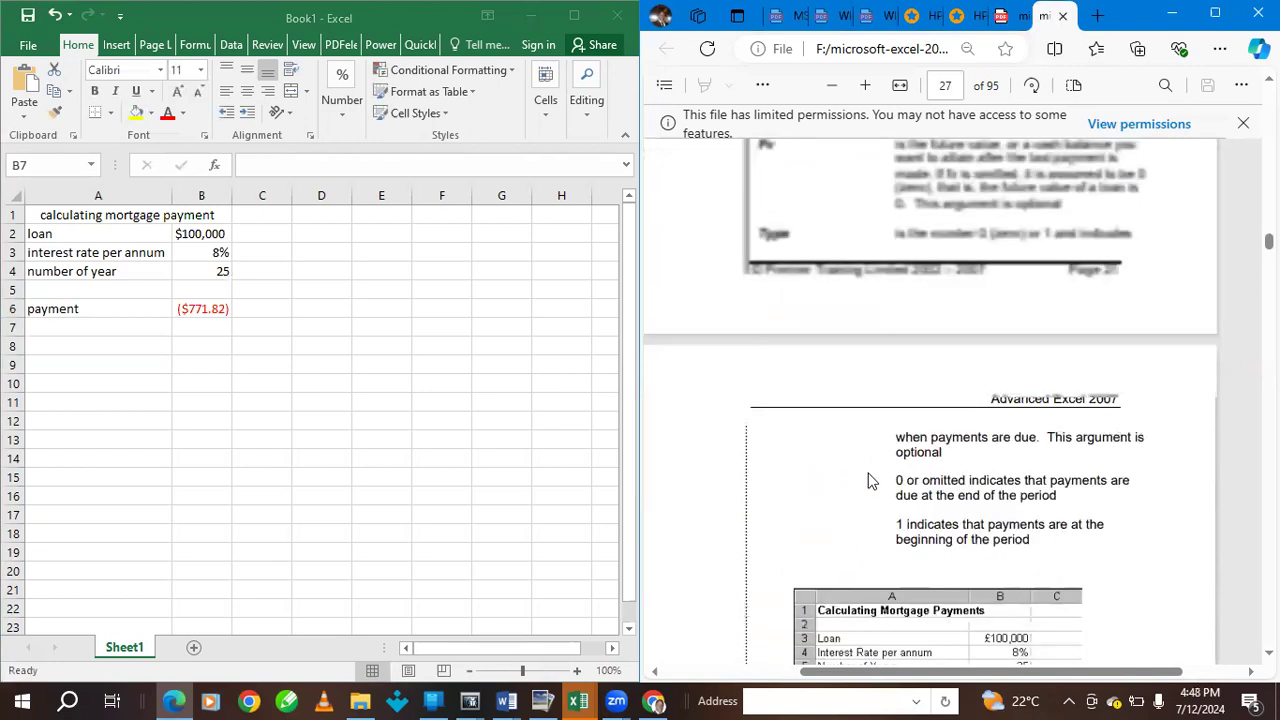
- Insert a blank row above row 5, between the number of years and the payment, for the guide's current period entry
scroll(870, 479, up, 3)
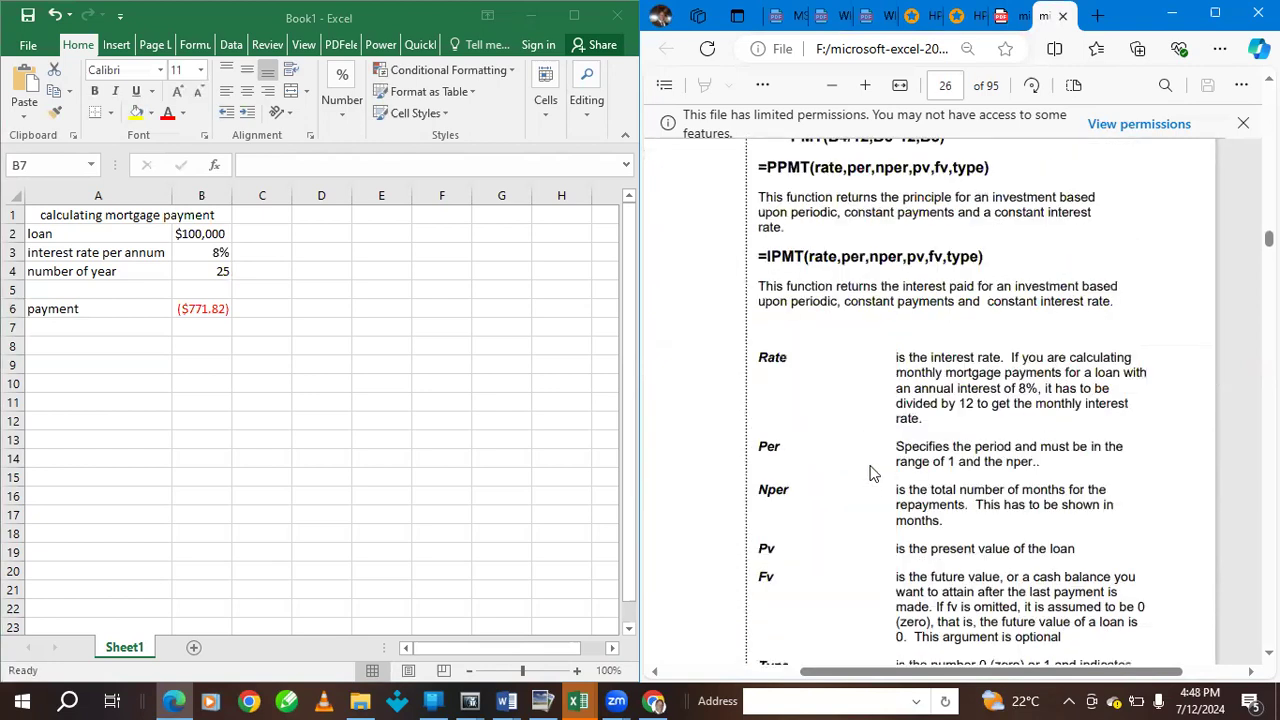
scroll(870, 473, down, 9)
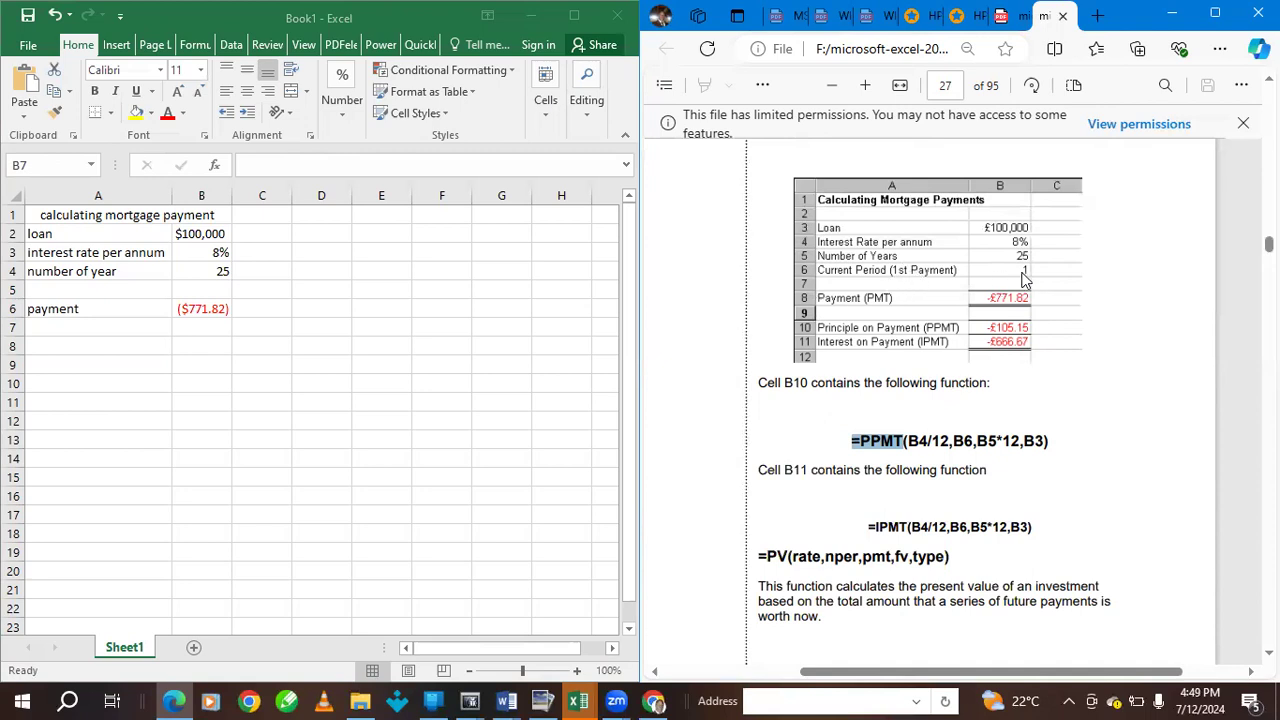
click(14, 290)
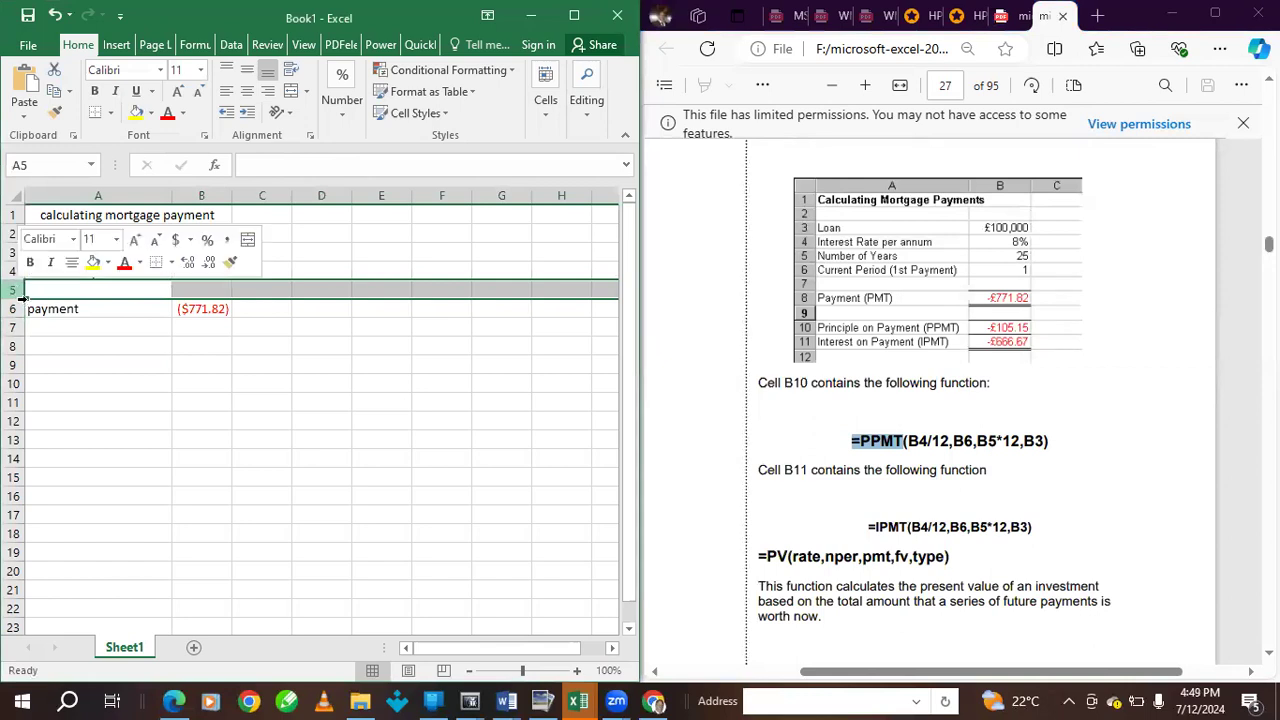
right_click(14, 289)
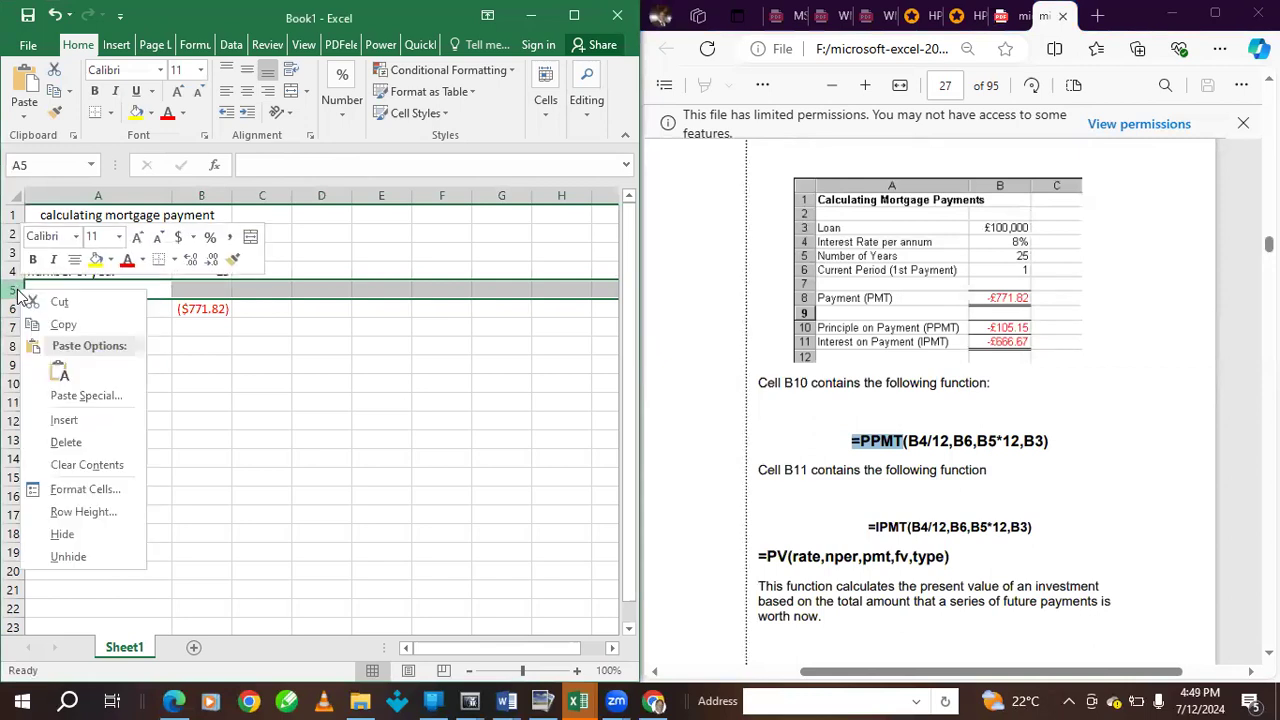
click(60, 421)
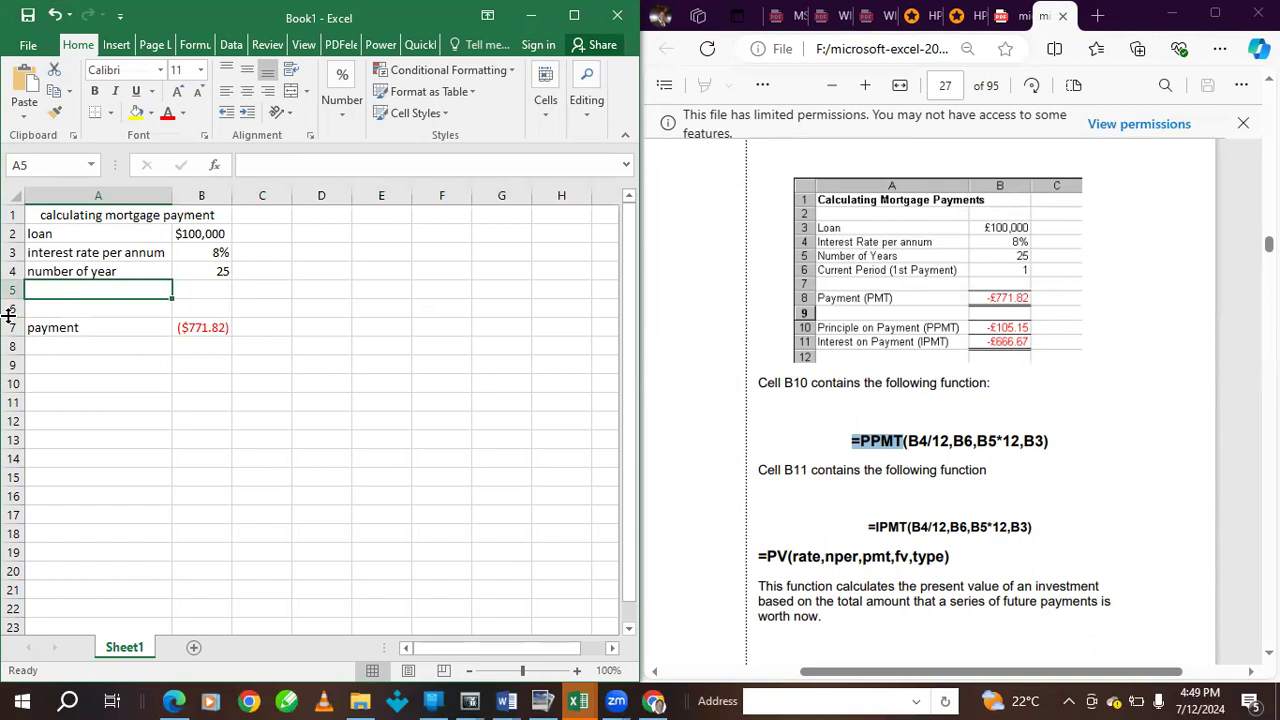
- Label A5 "current payment" and enter 1 beside it in B5
text(v)
text(urren)
text(t p)
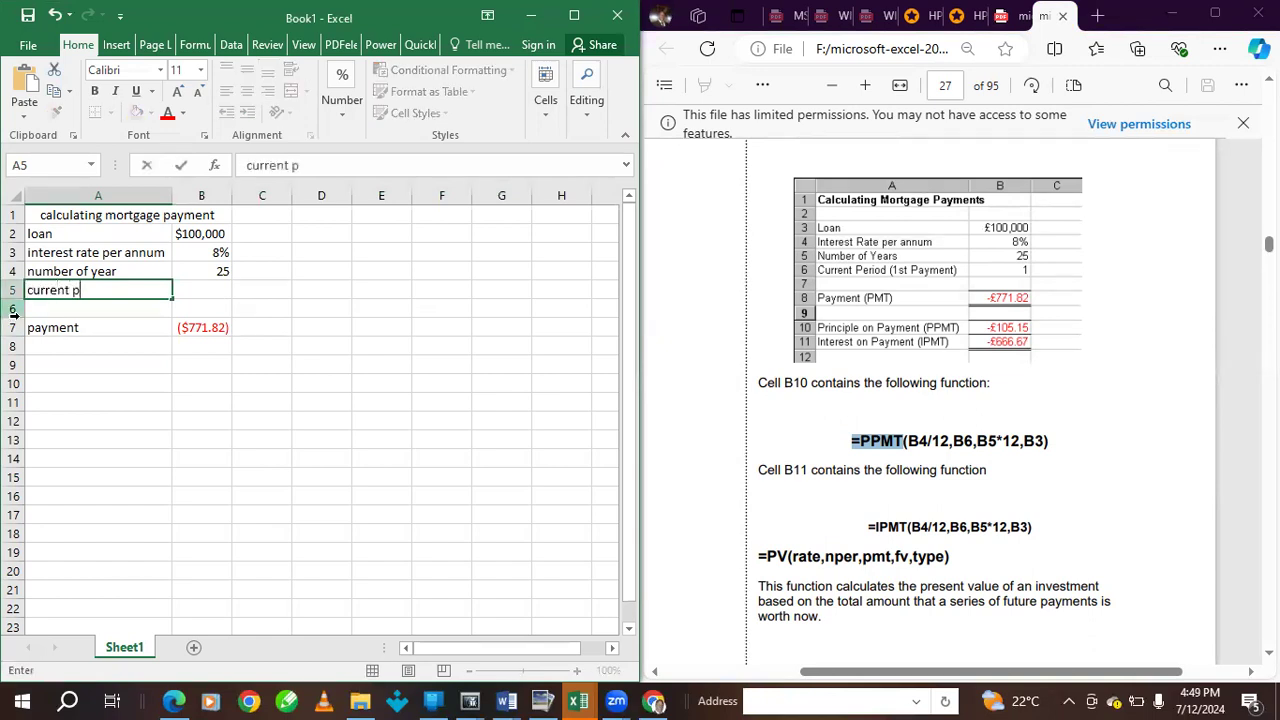
text(ayment)
click(196, 291)
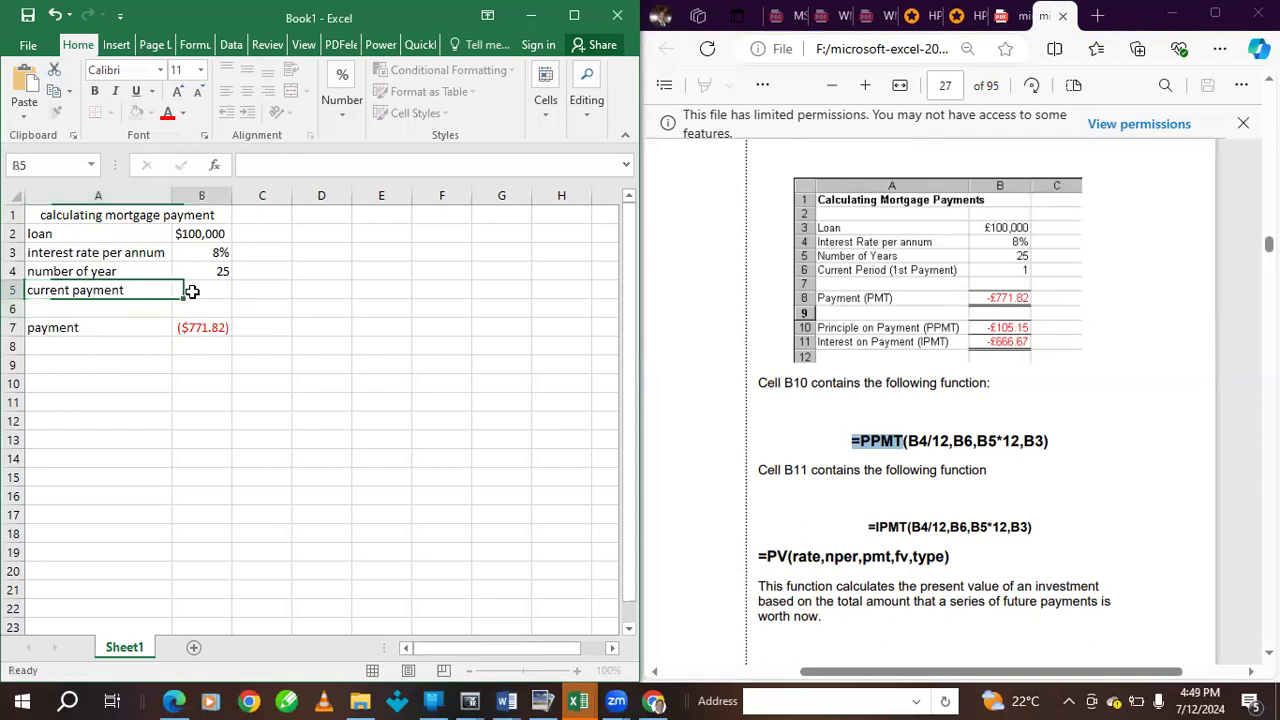
text(1)
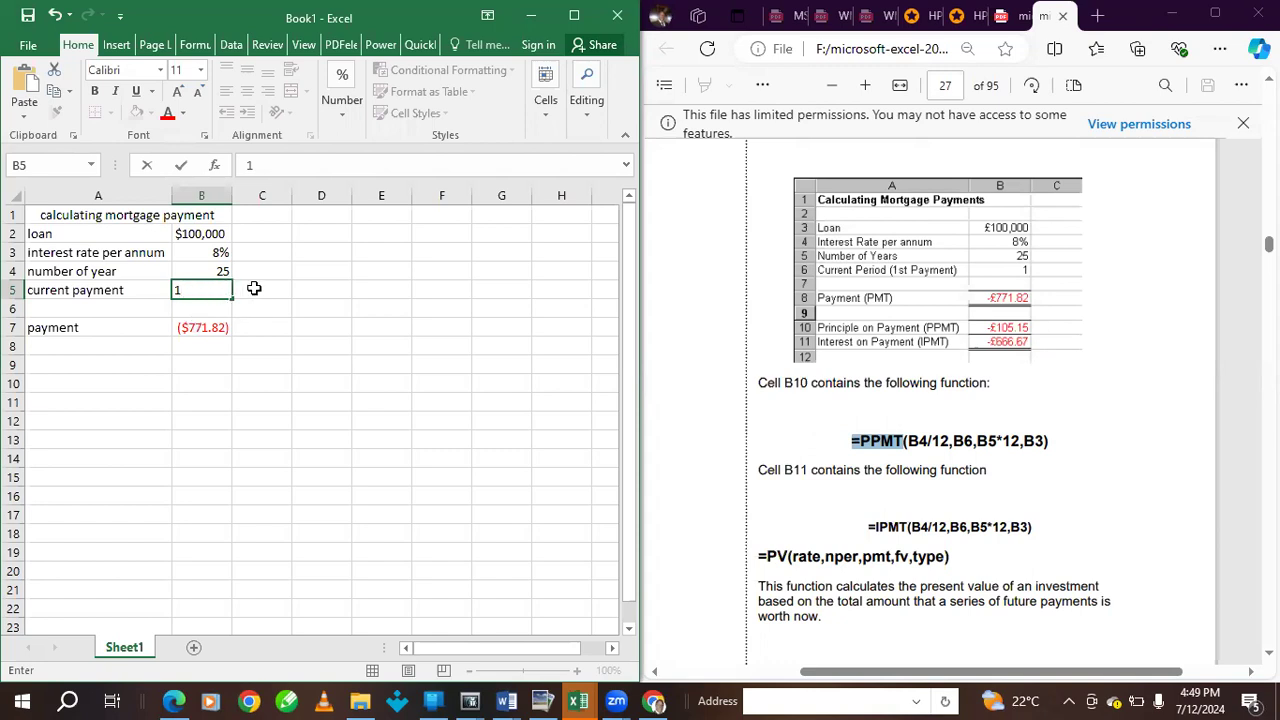
click(252, 289)
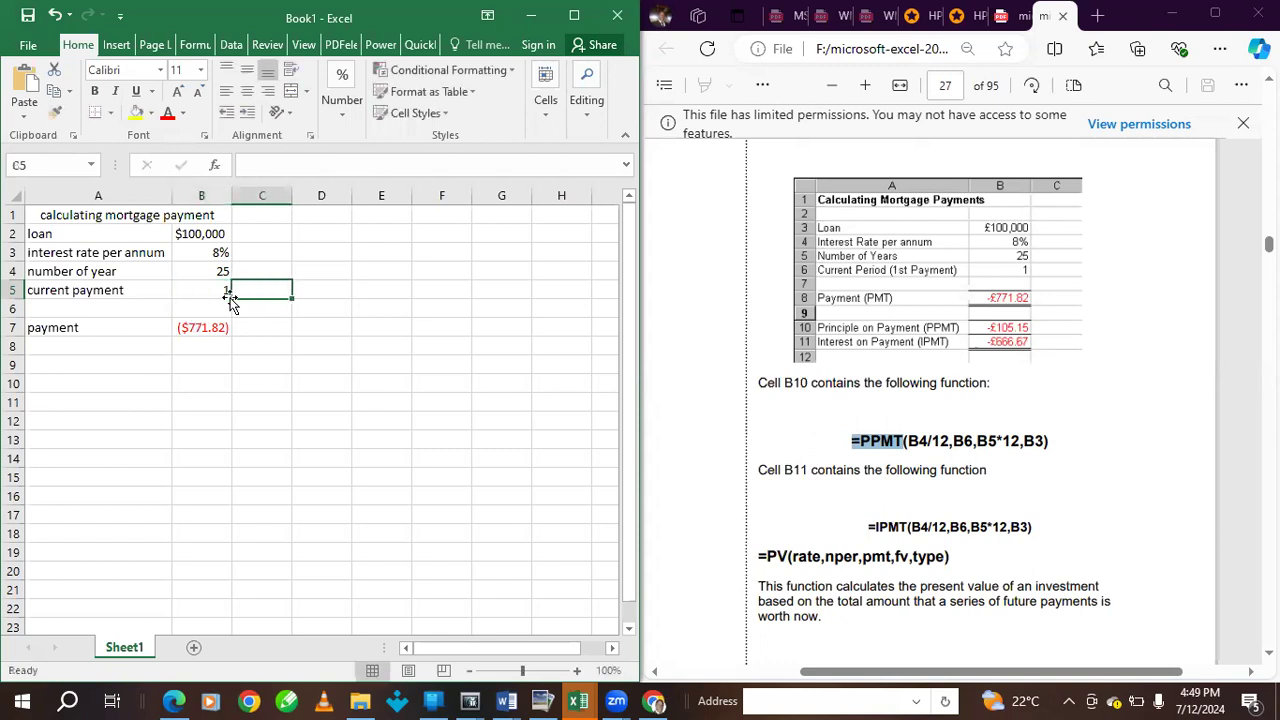
click(137, 287)
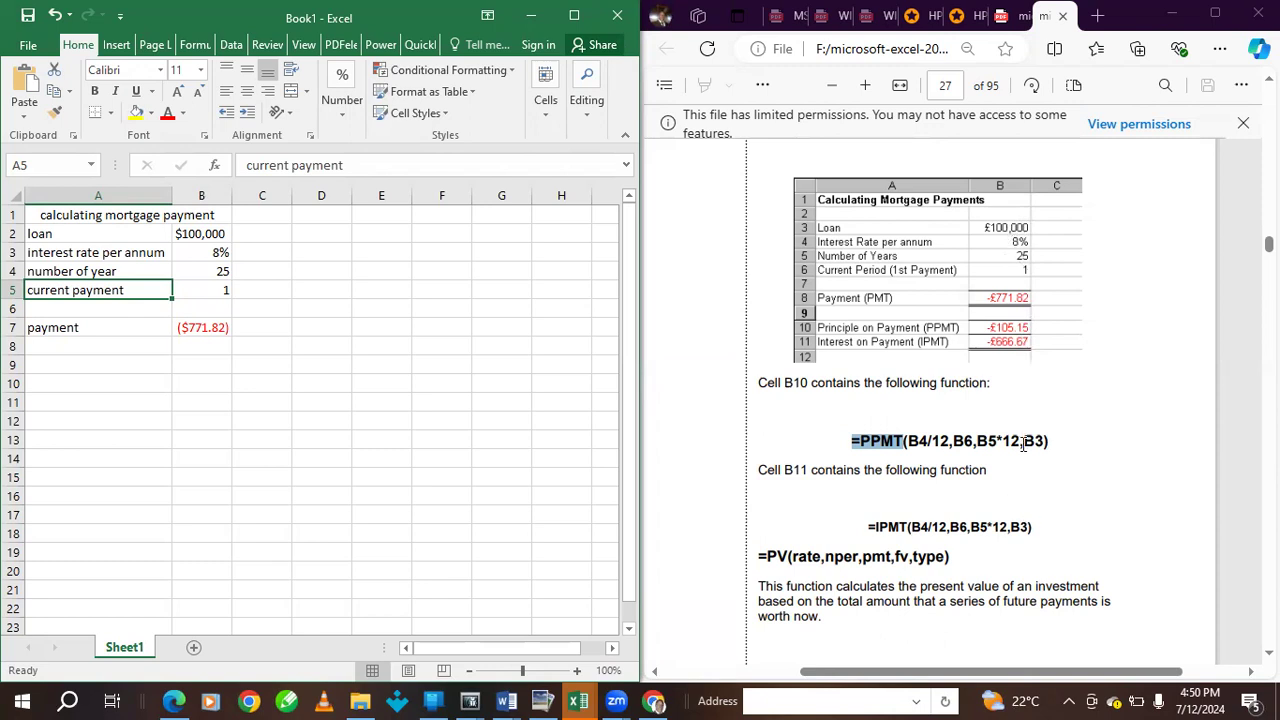
- Label A8 "ppmt" and start a PPMT formula in B8 with B3/12 as the rate argument
click(63, 346)
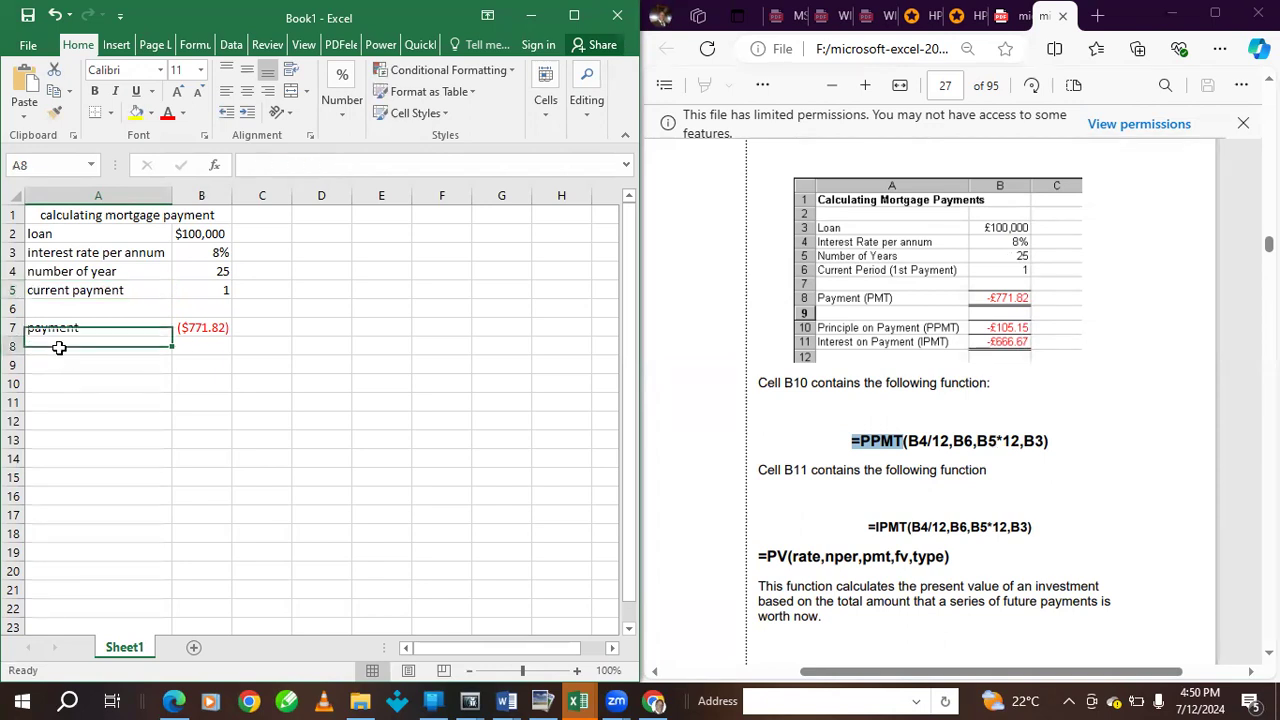
text(ppmt)
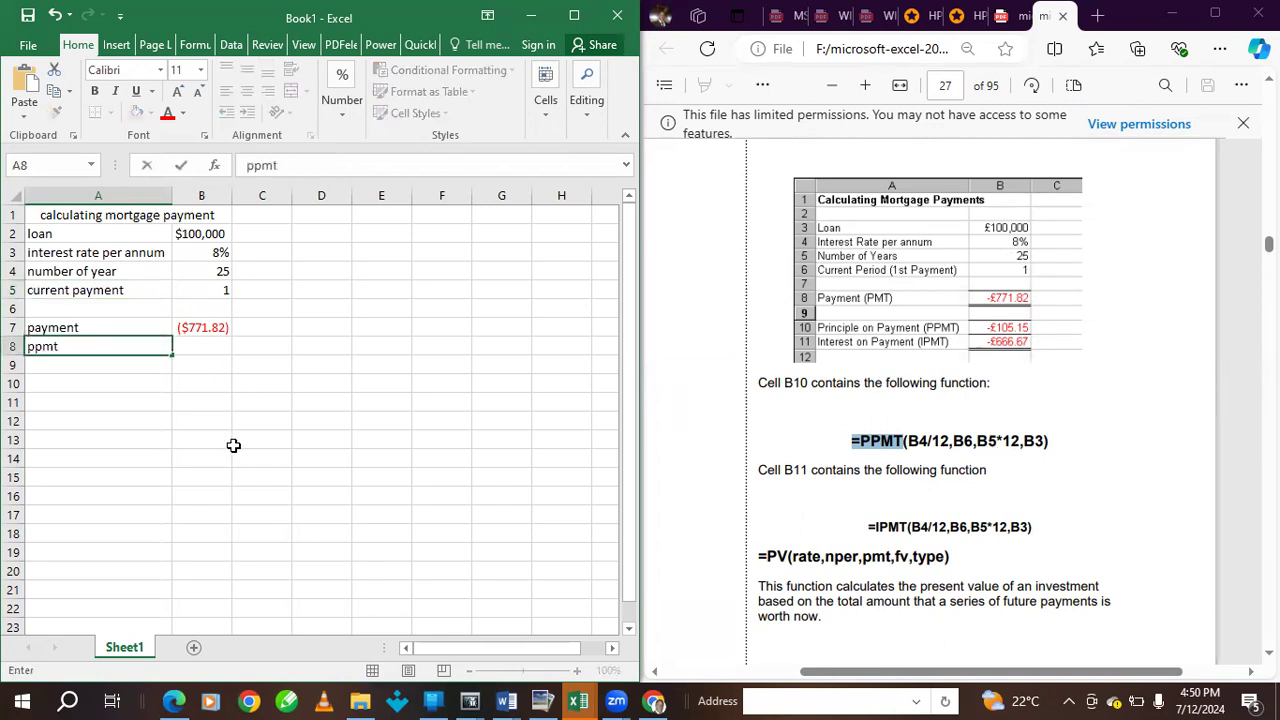
click(203, 346)
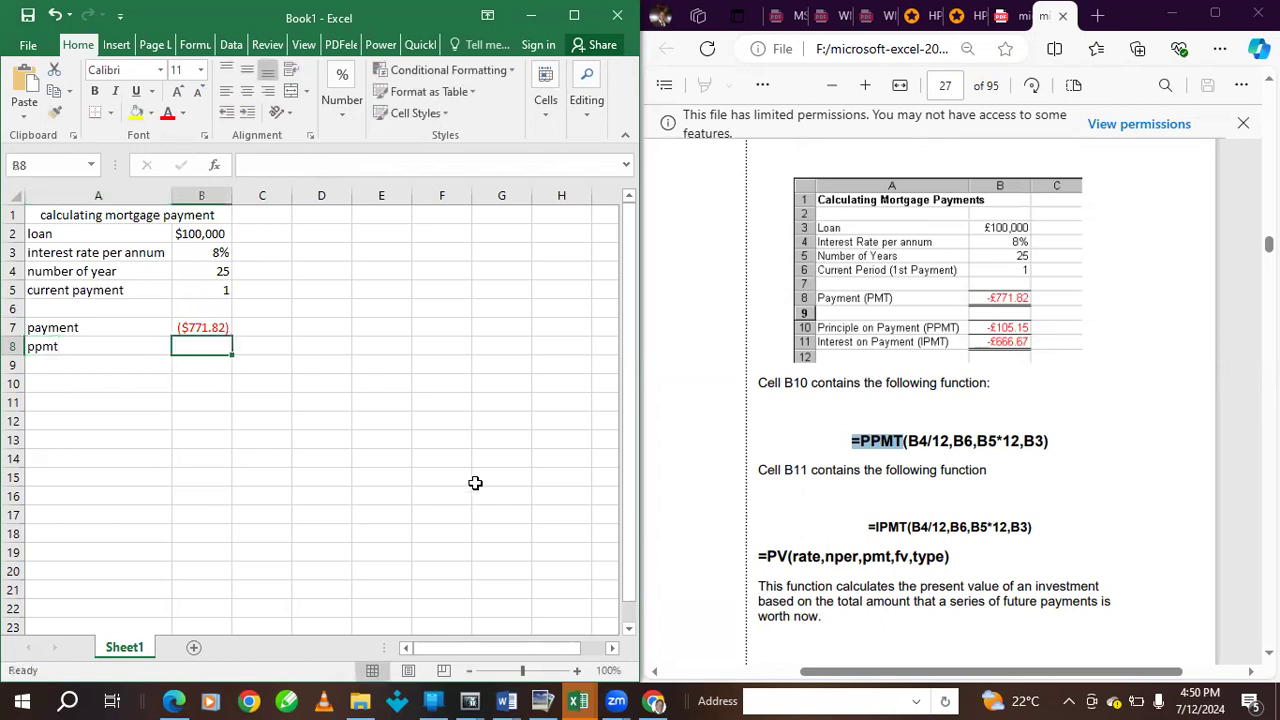
text(=ppmt)
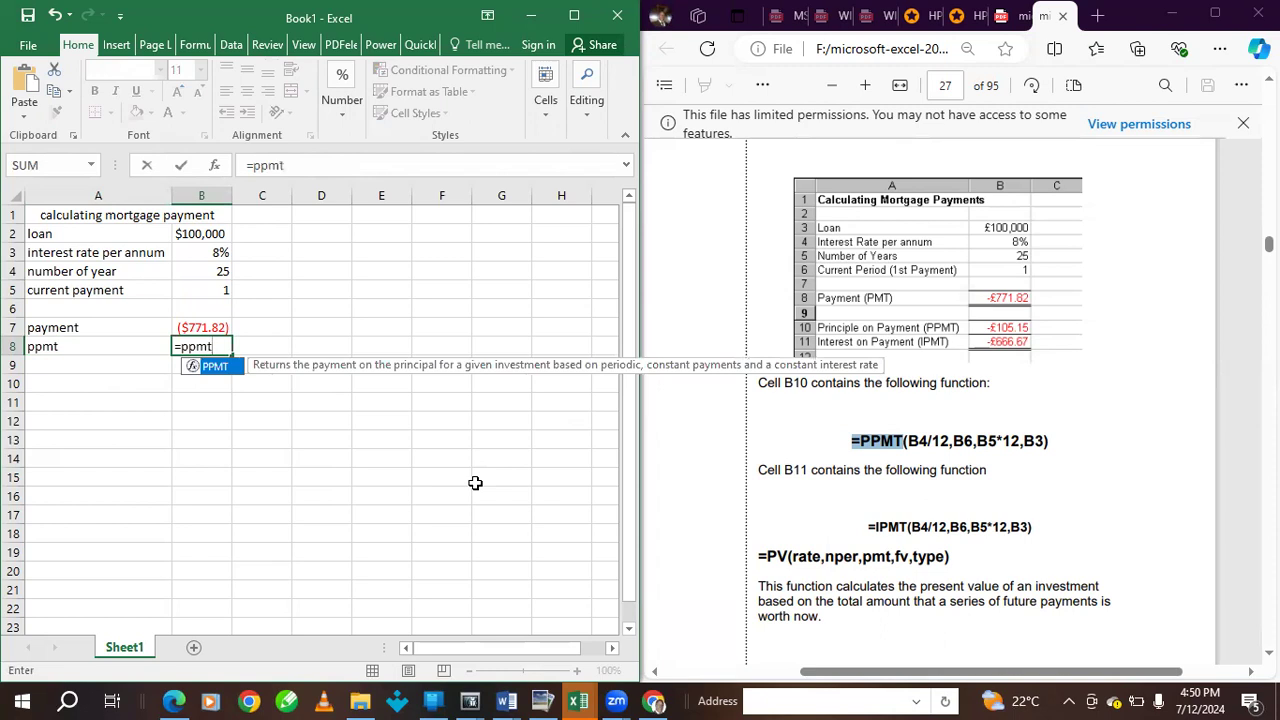
text(()
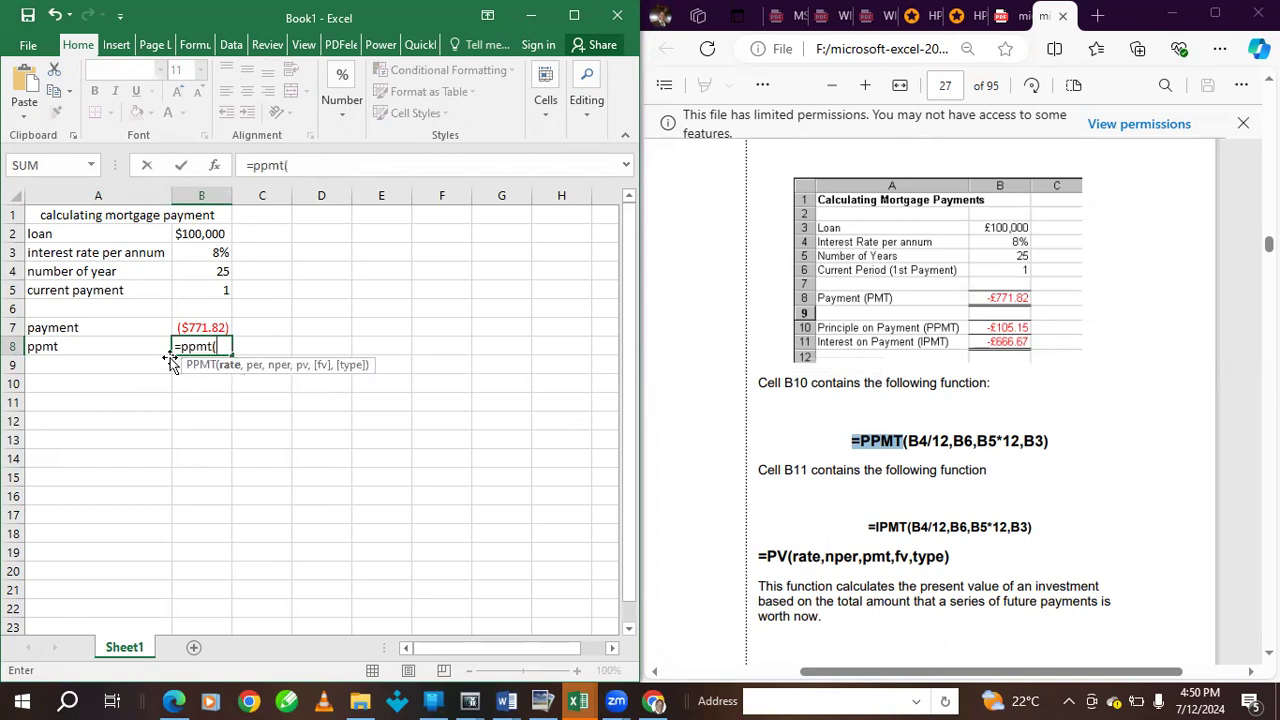
click(208, 253)
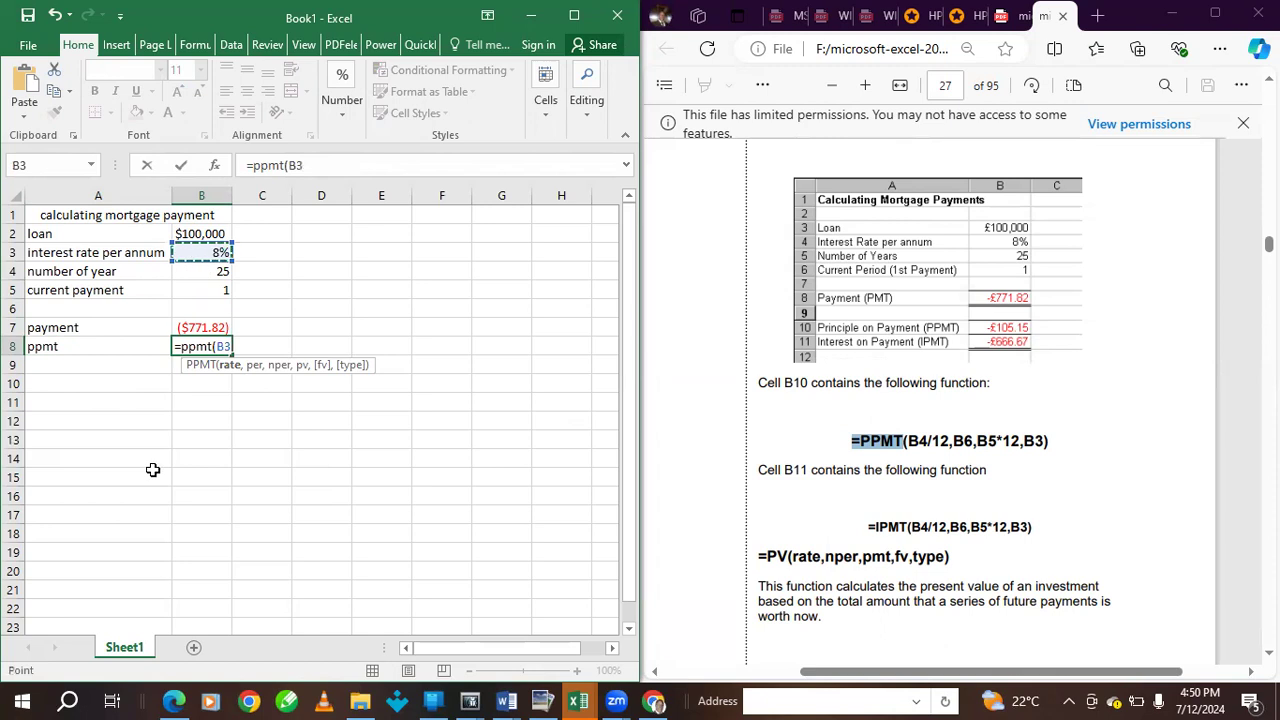
text(/12,)
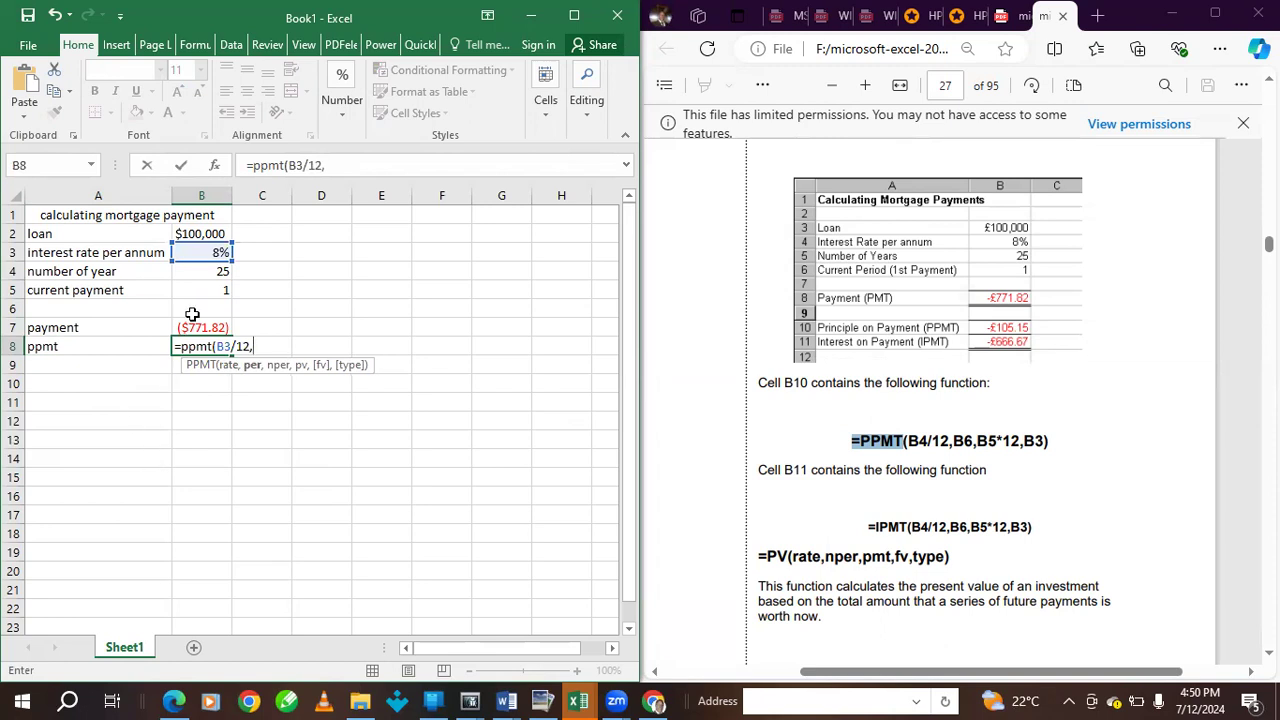
- Complete the PPMT formula in B8 with B5 as the period, B4*12 as the number of periods and B2 as the present value
click(207, 288)
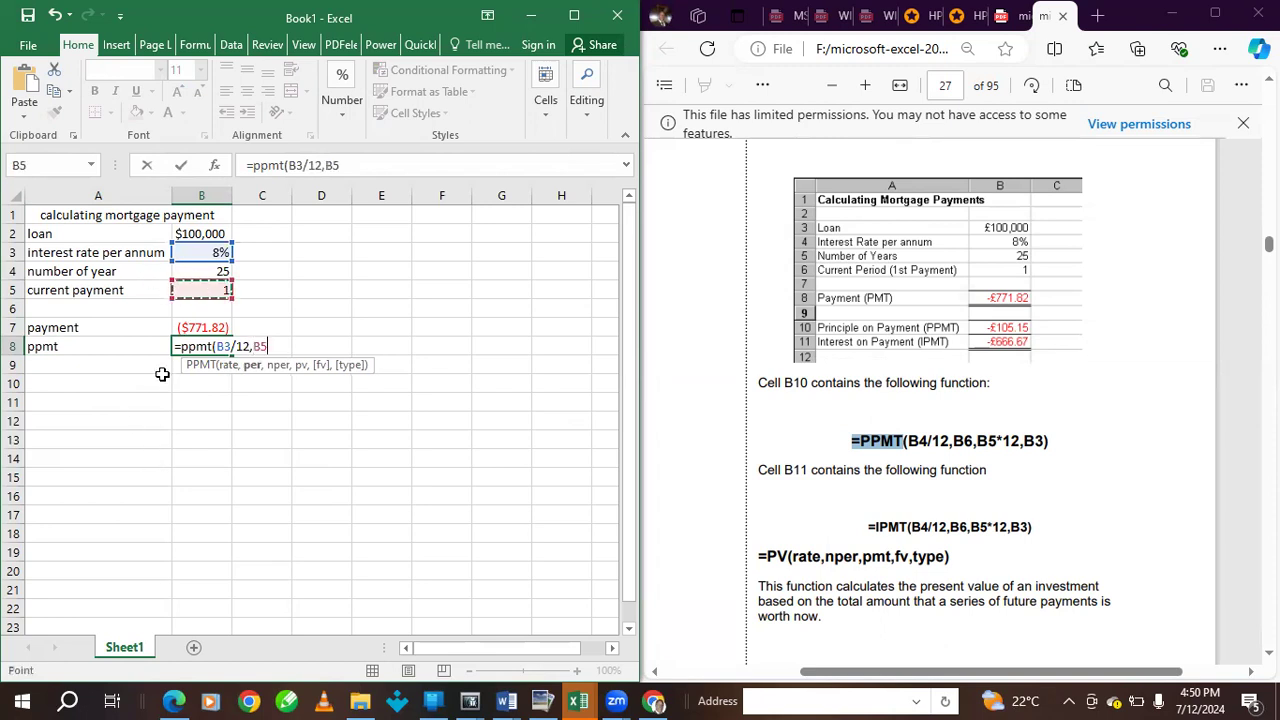
text(,)
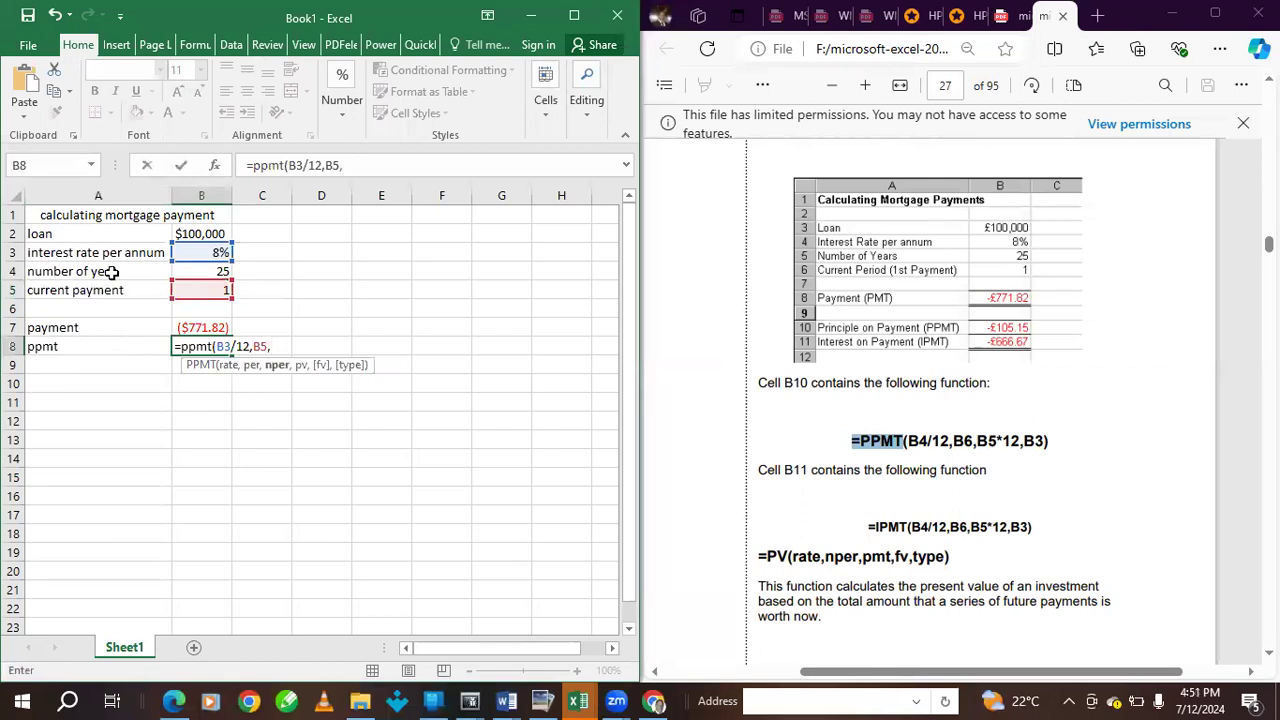
click(211, 271)
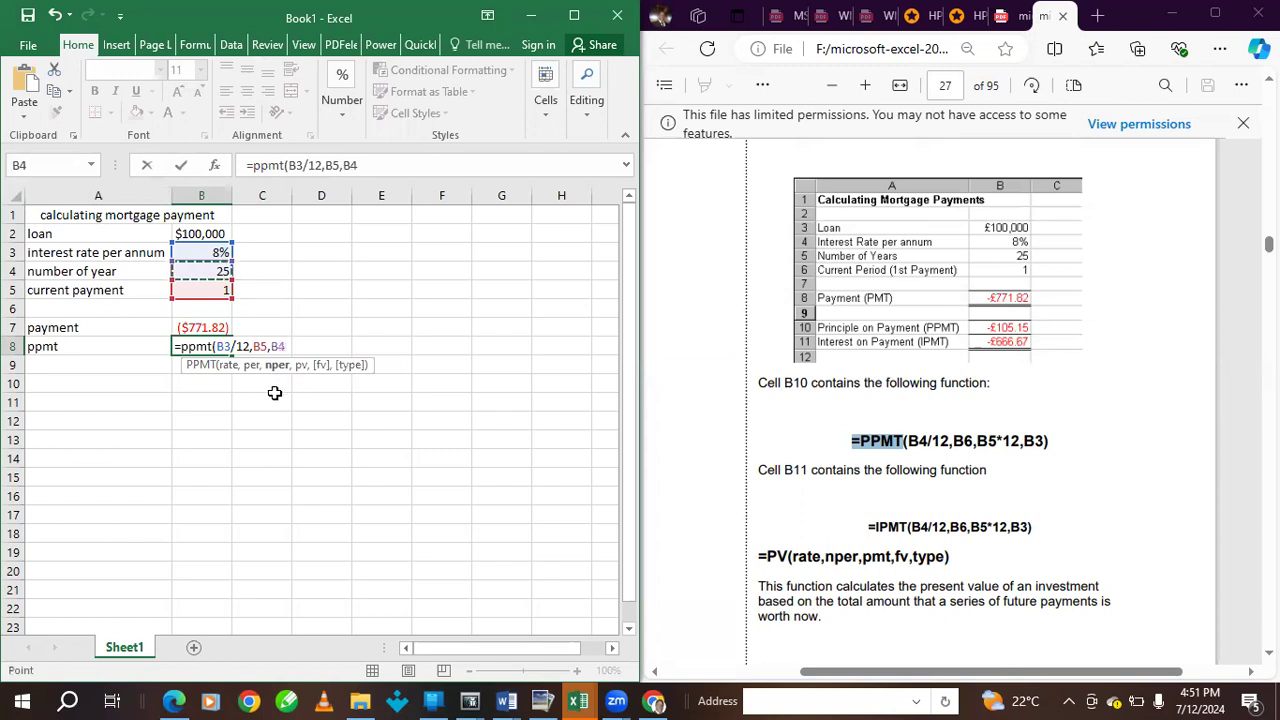
text(*)
text(,)
click(190, 236)
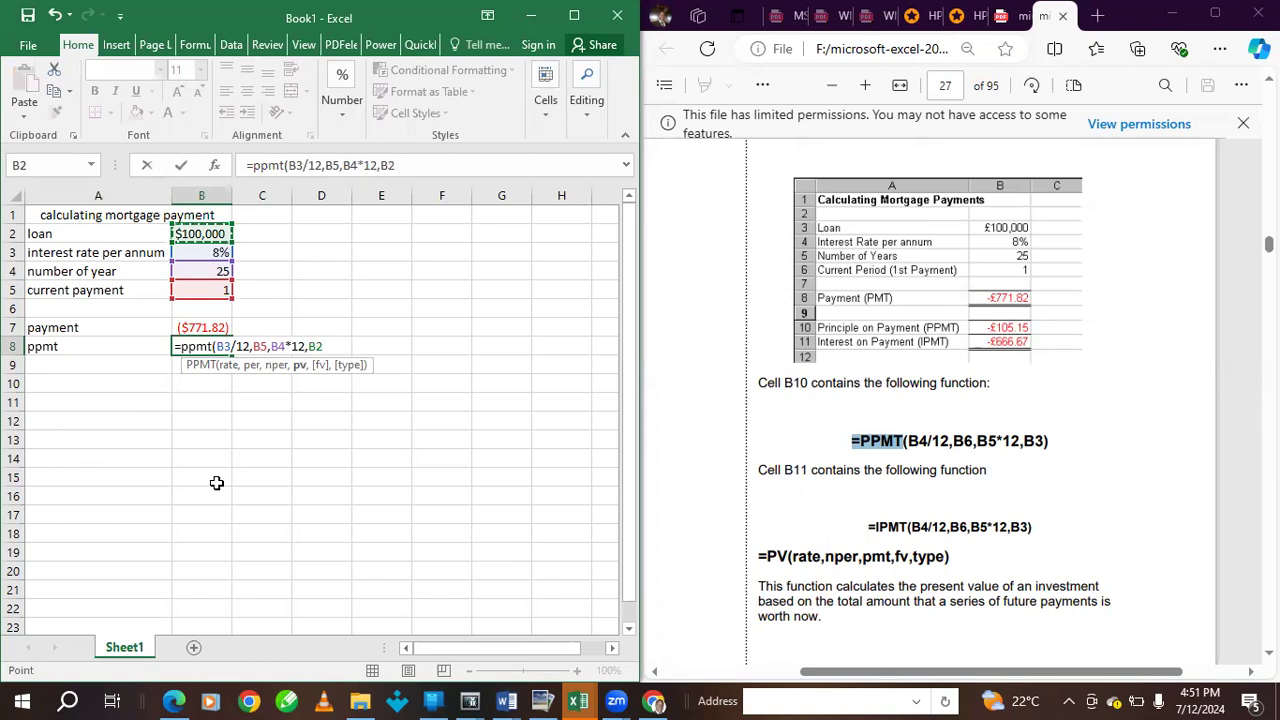
text())
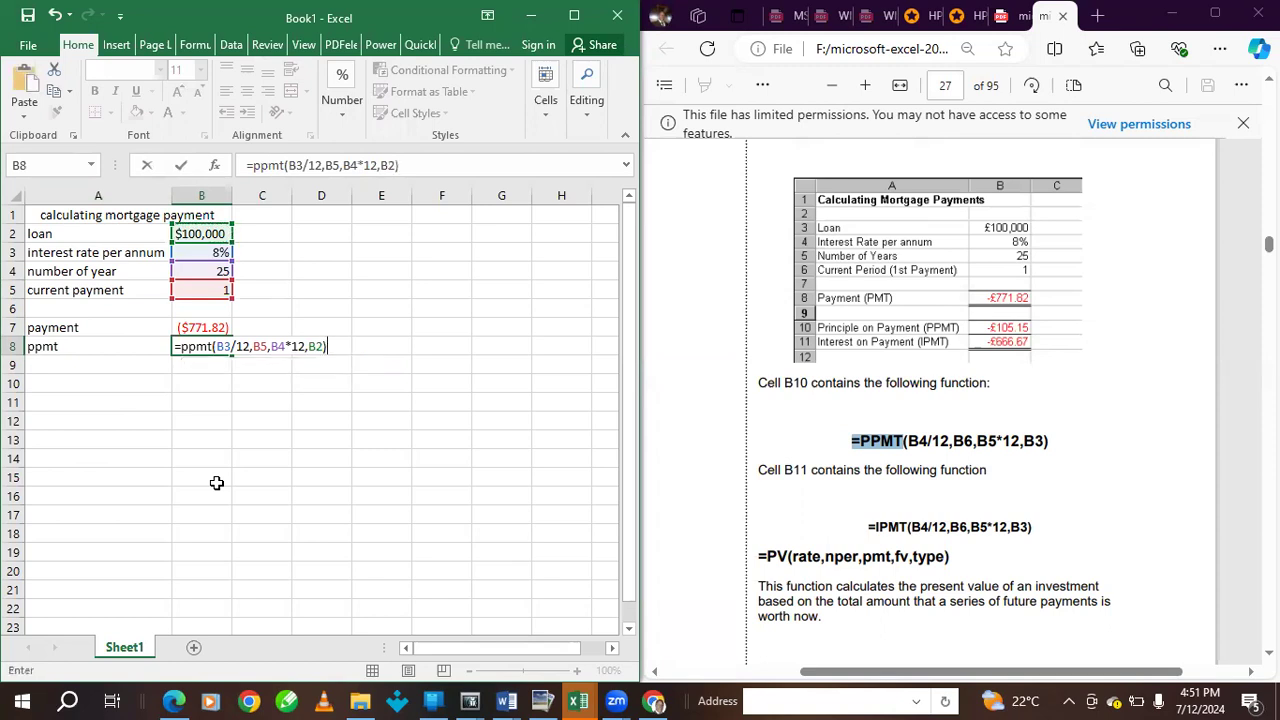
key(Return)
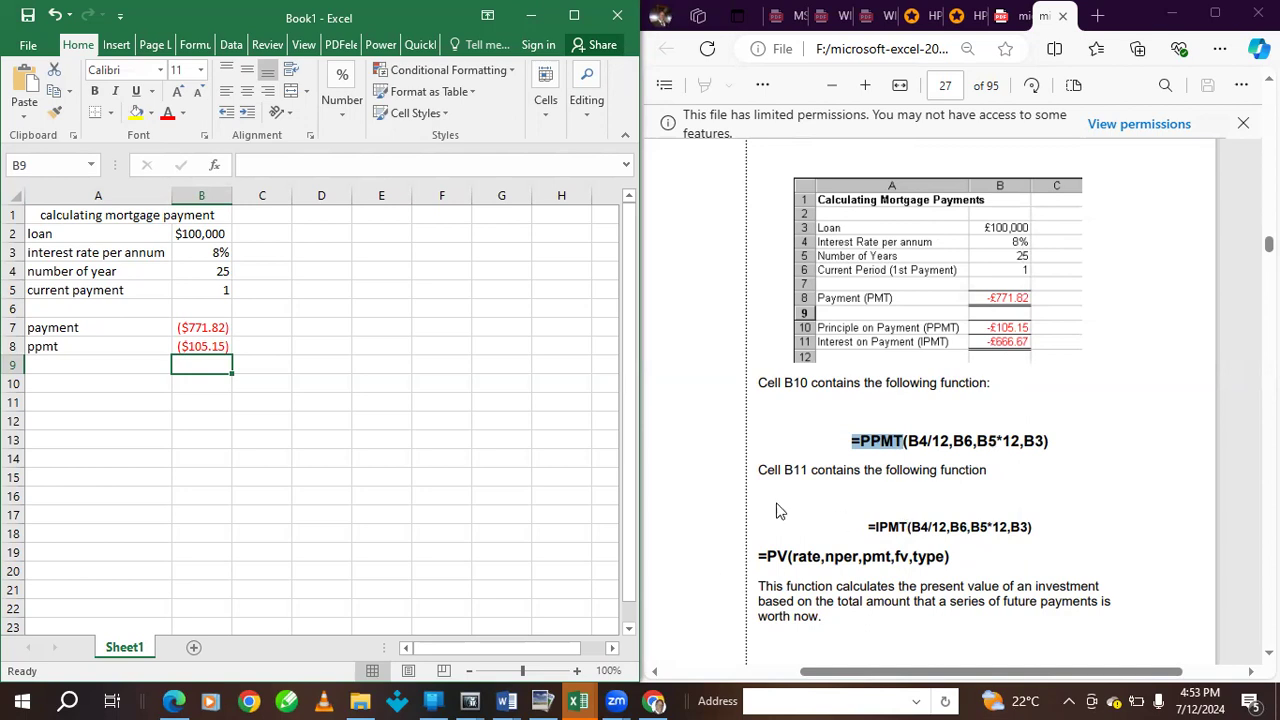
click(549, 452)
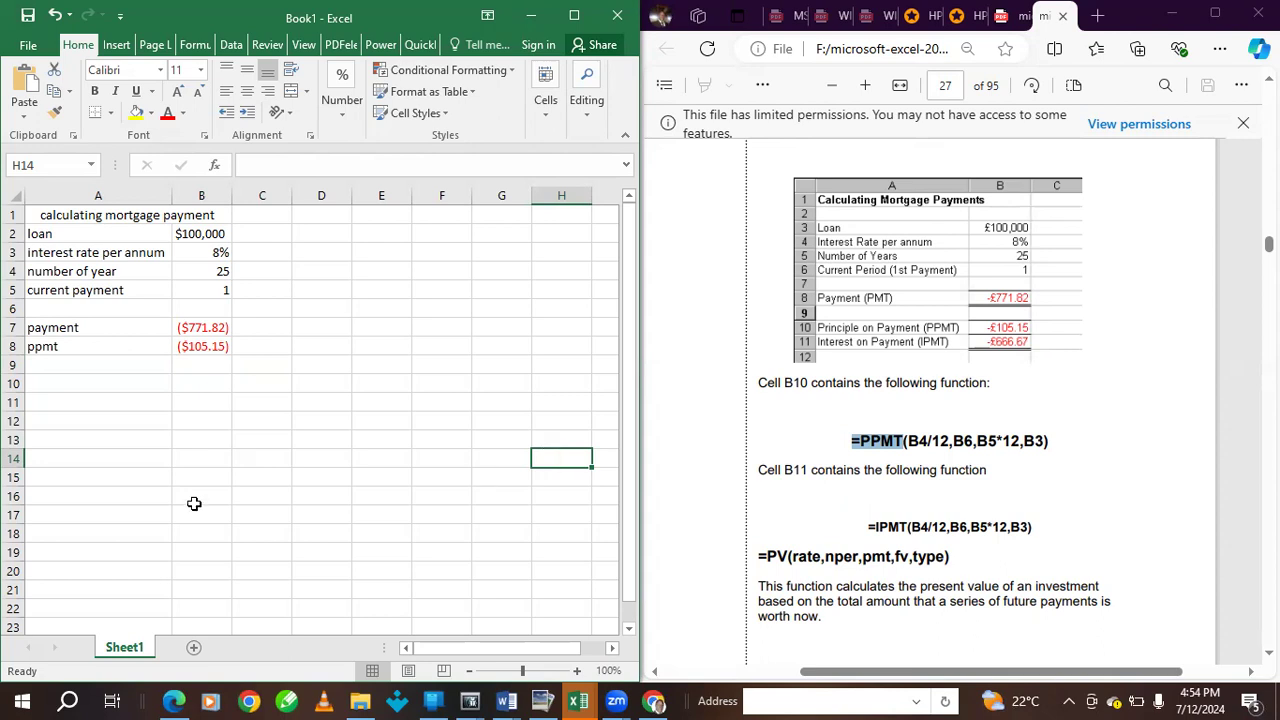
- Label A9 "ipmt" and start an IPMT formula in B9
click(130, 365)
text(ipmt)
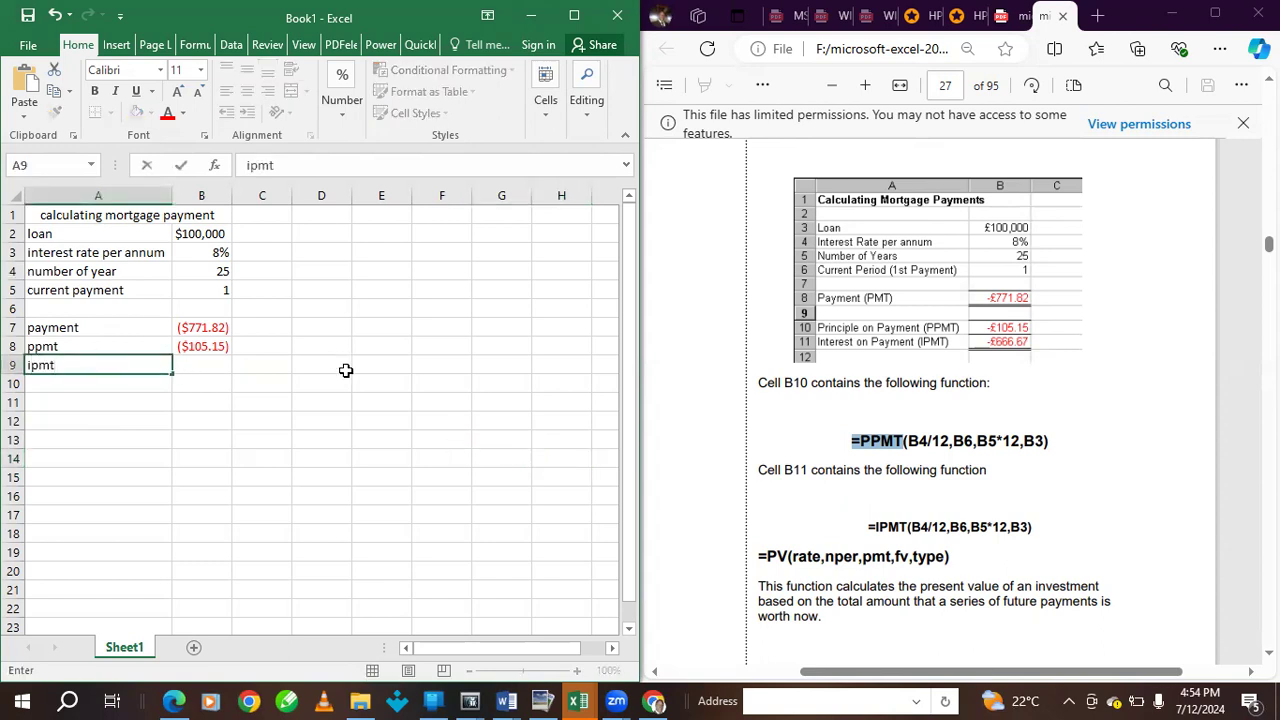
click(209, 364)
text(=)
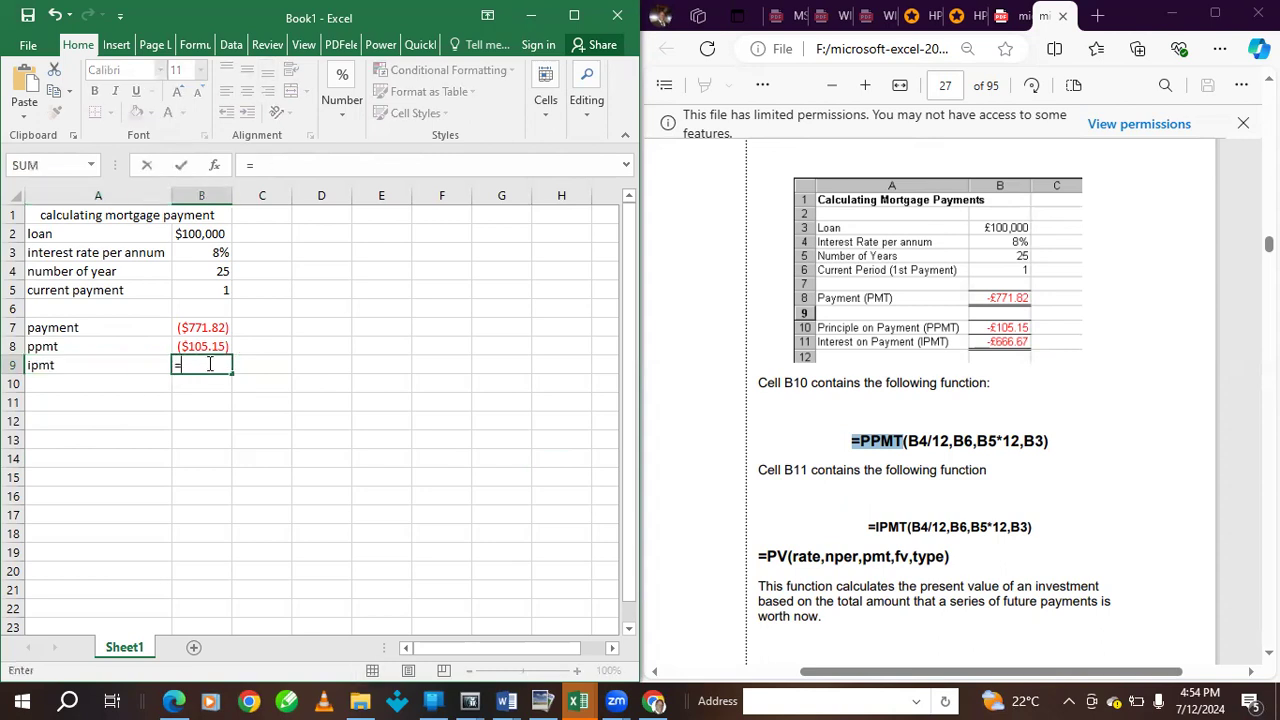
text(ipmt()
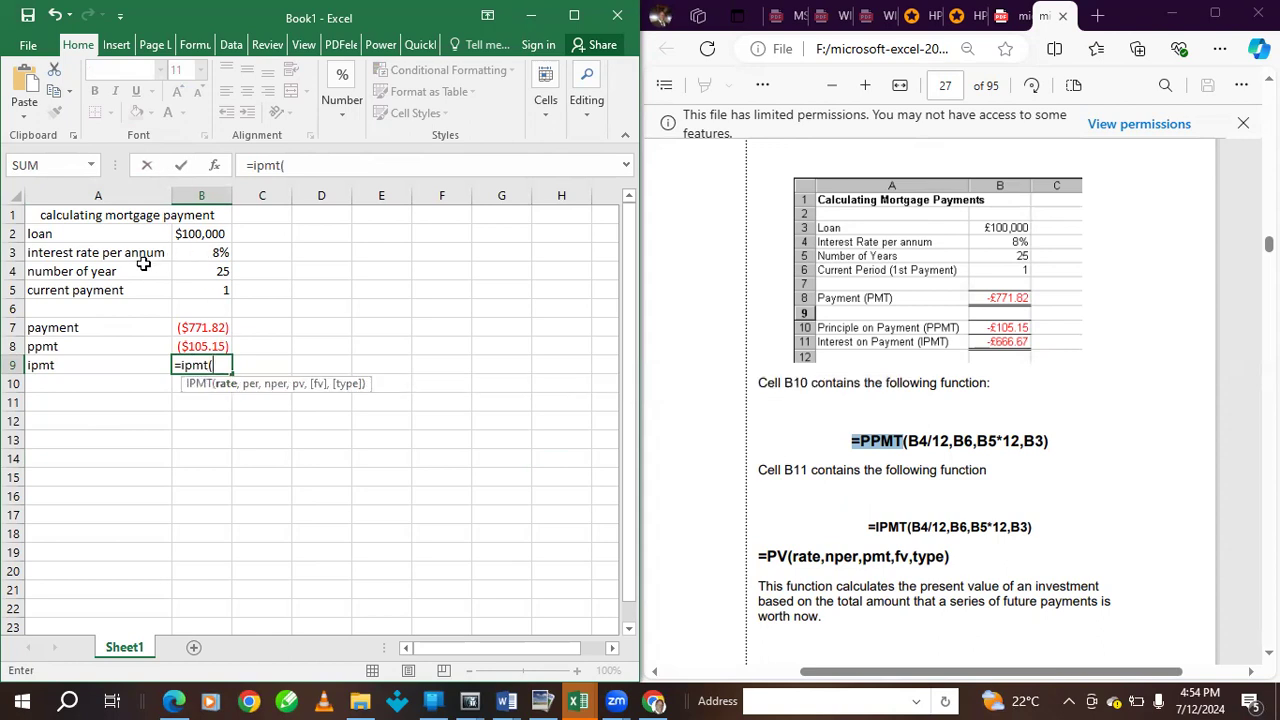
- Enter B3/12 as the rate argument of the IPMT formula in B9
click(216, 252)
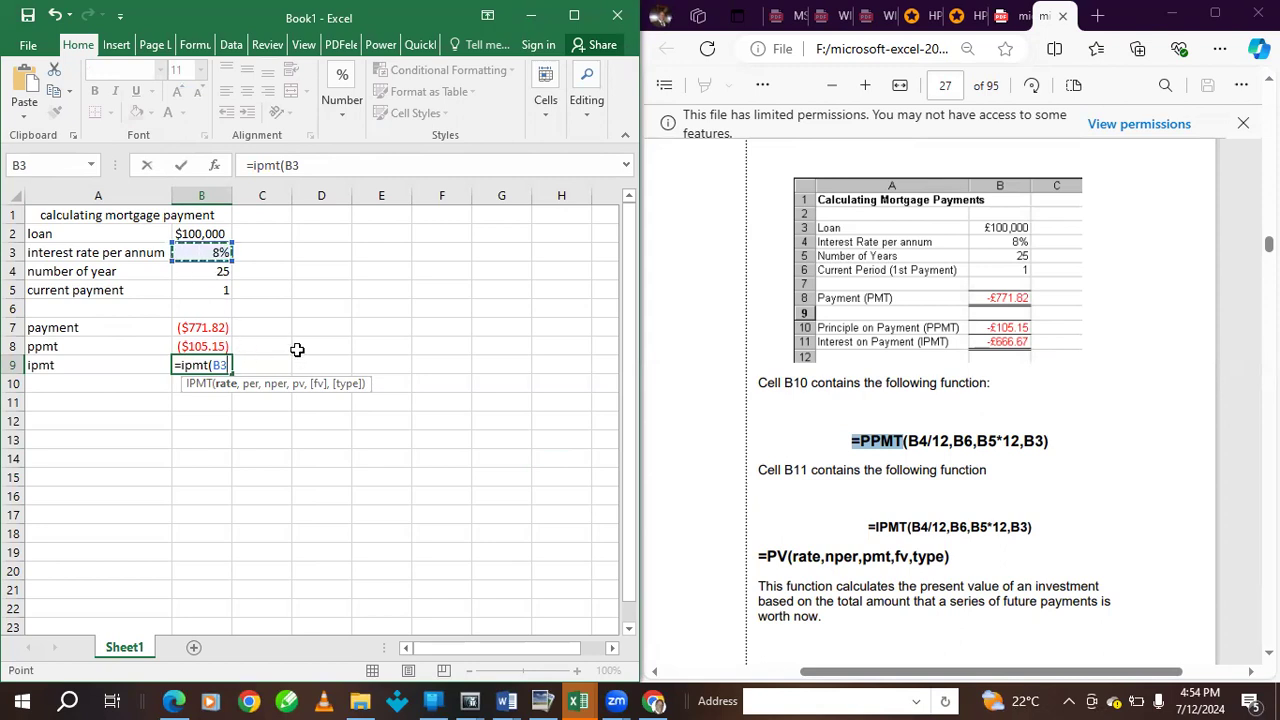
text(:B/)
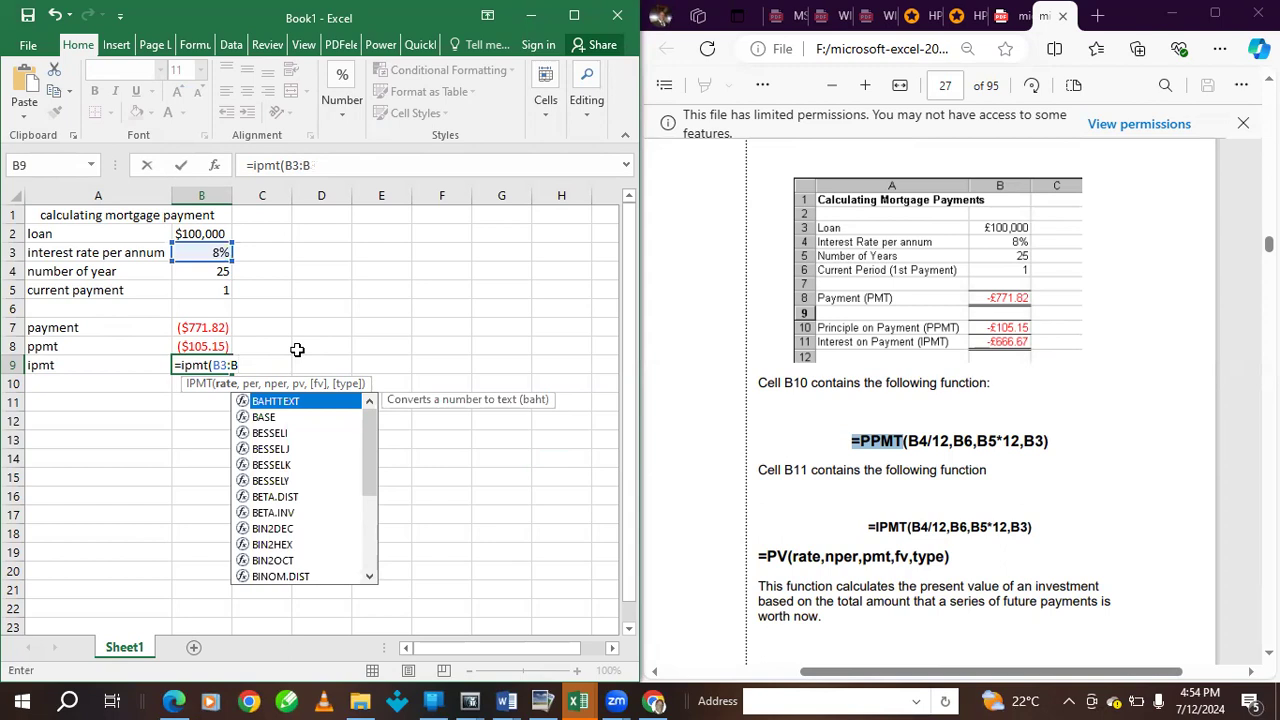
key(BackSpace)
key(BackSpace)
key(BackSpace)
text(/12)
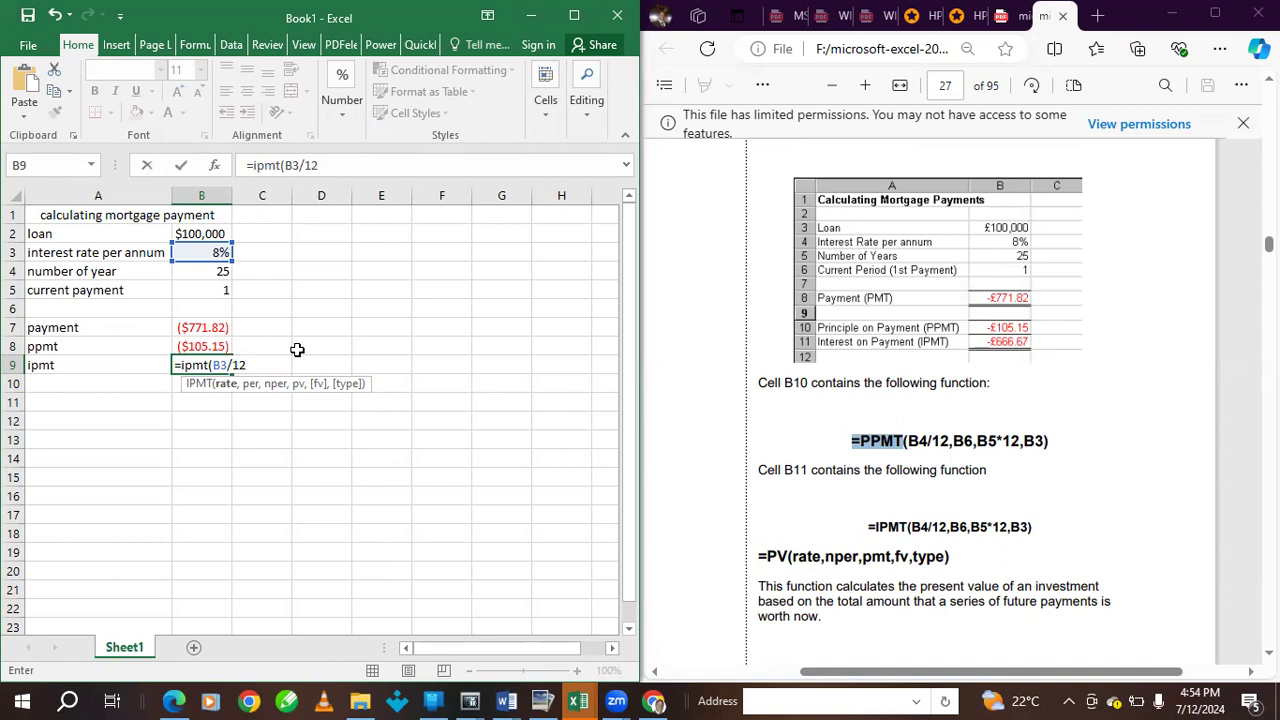
text(,)
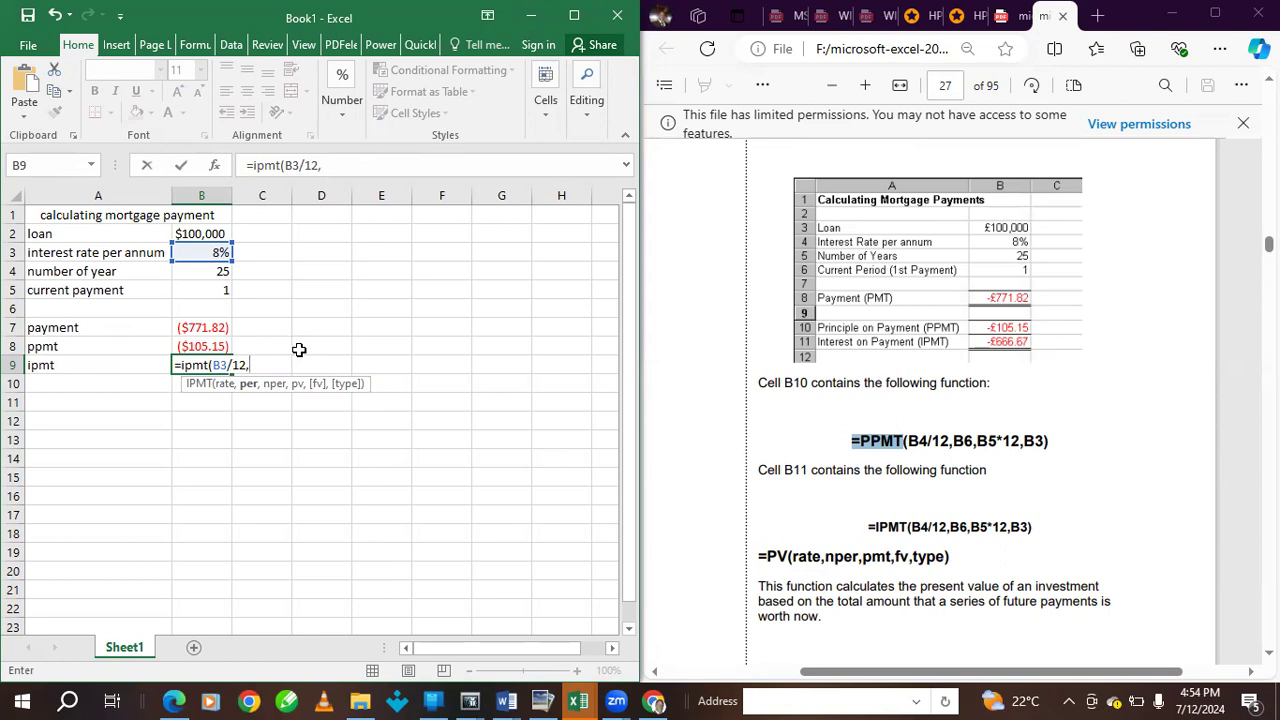
- Complete the IPMT formula in B9 with B5 as the period, B4*12 as the number of periods and B2 as the present value
click(207, 291)
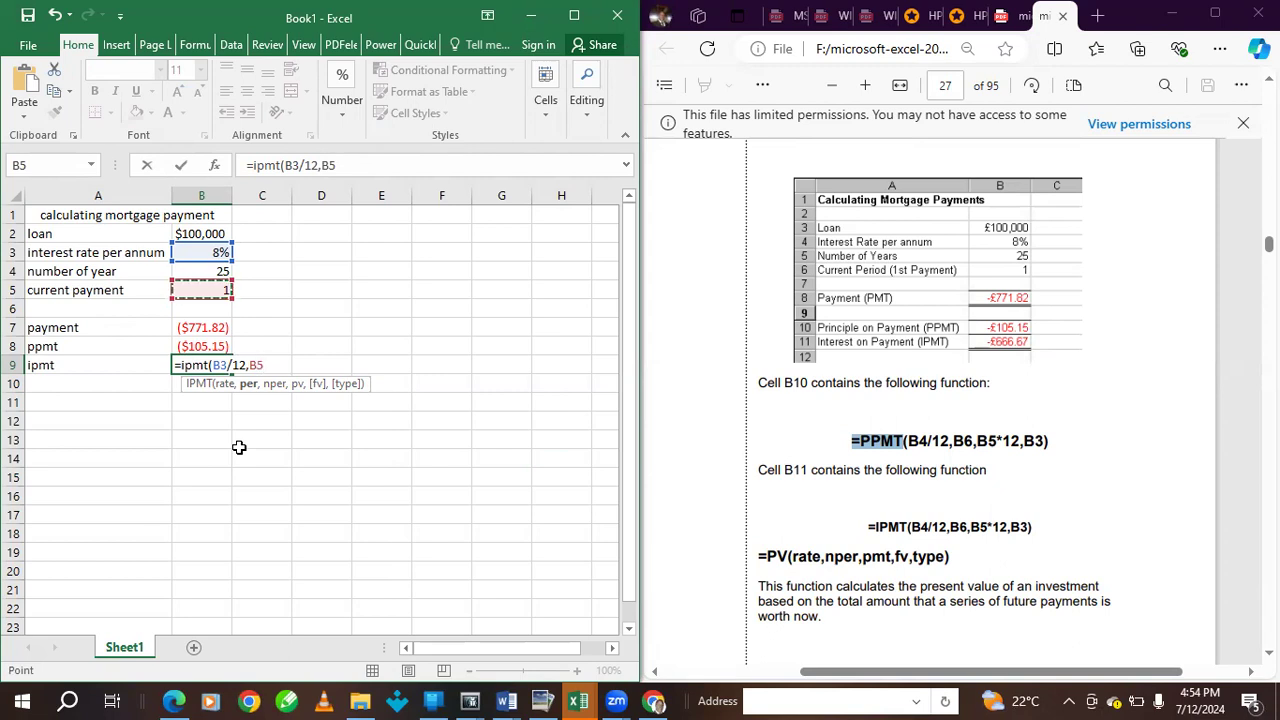
text(,)
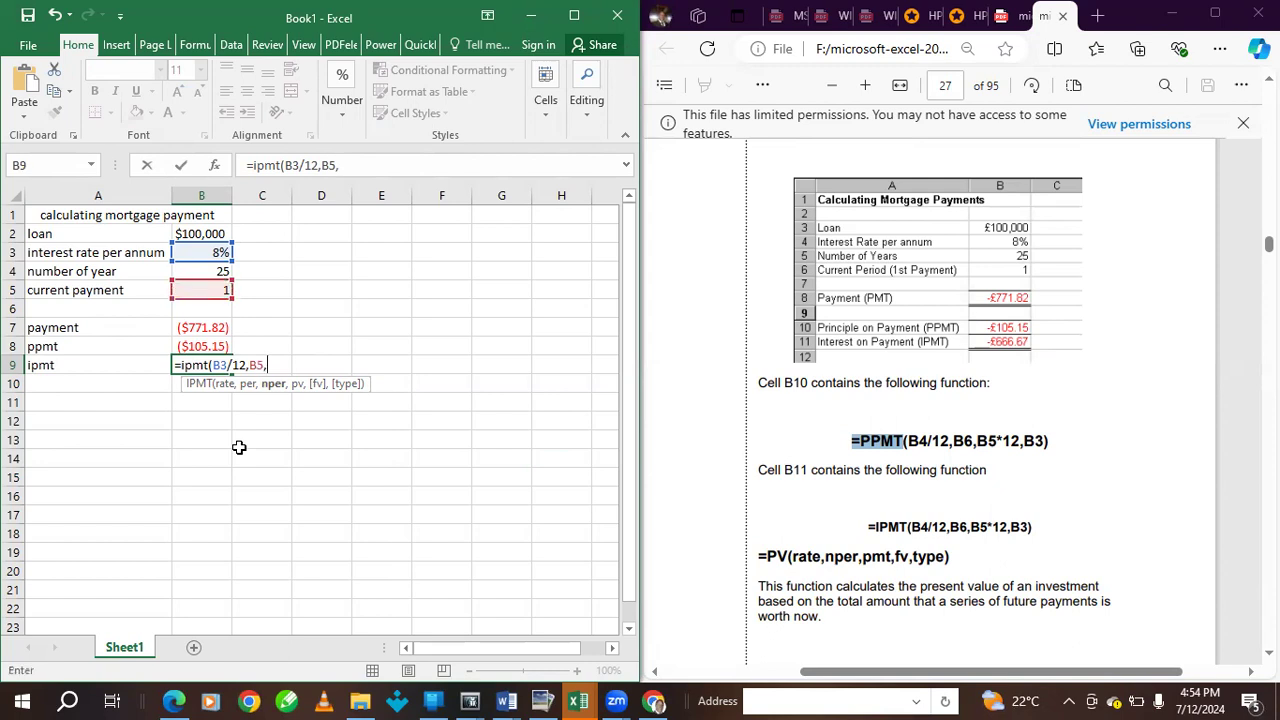
click(195, 272)
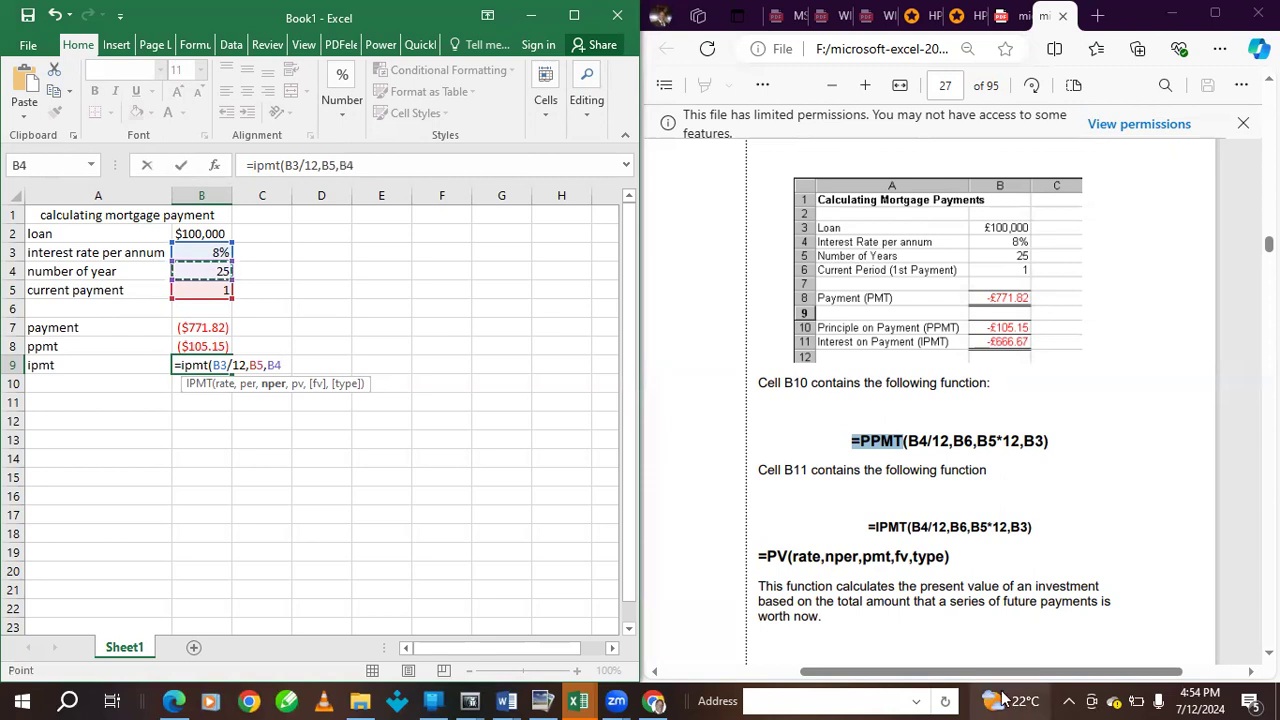
text(*)
mouse_move(987, 700)
text(12)
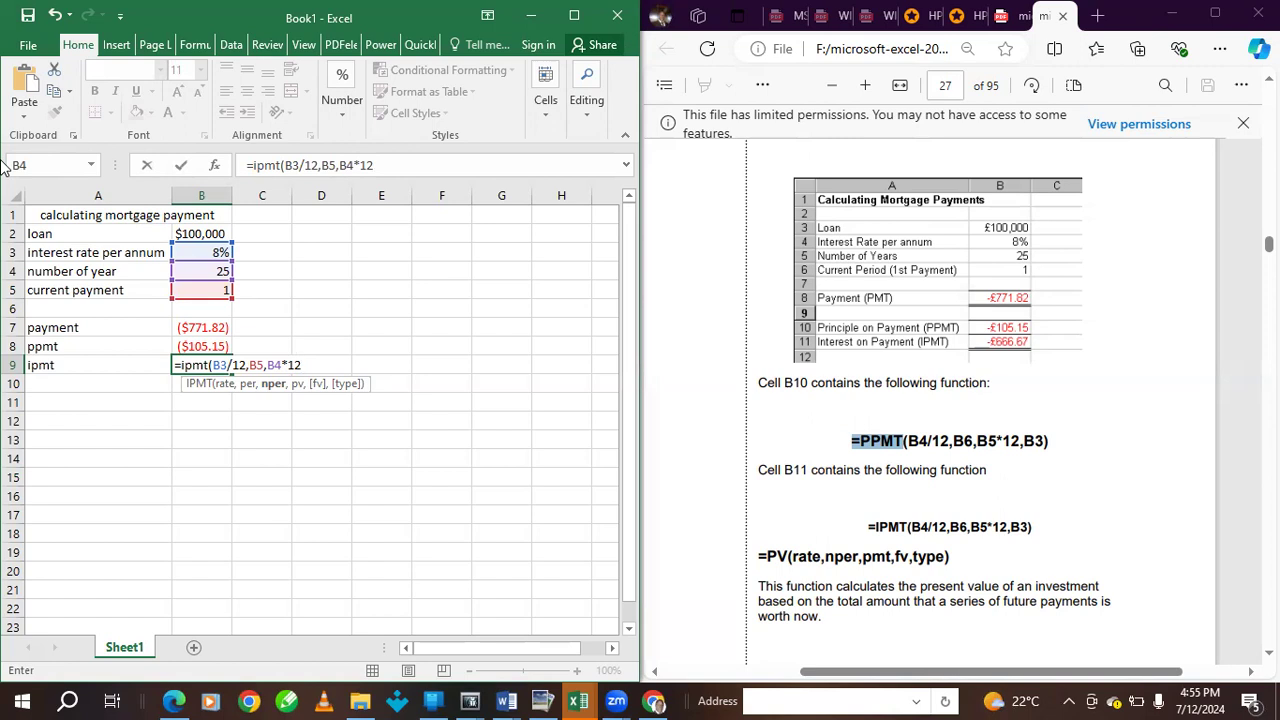
text(,)
click(202, 233)
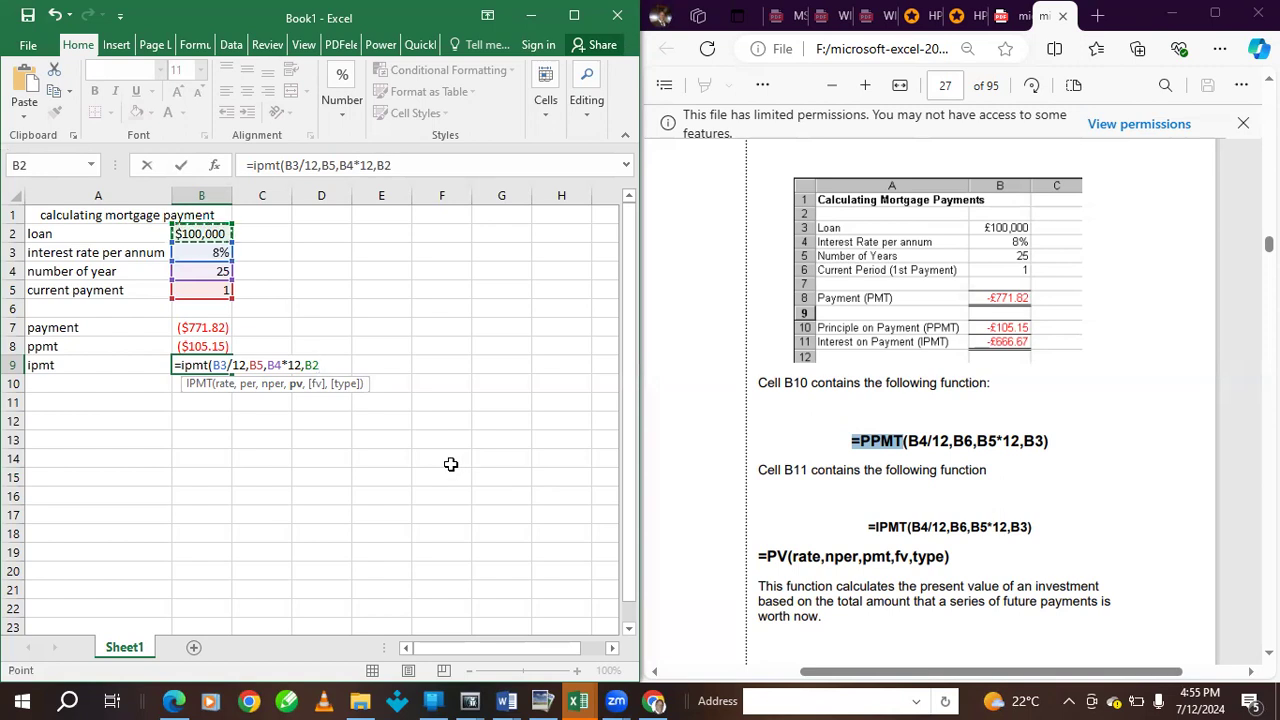
text())
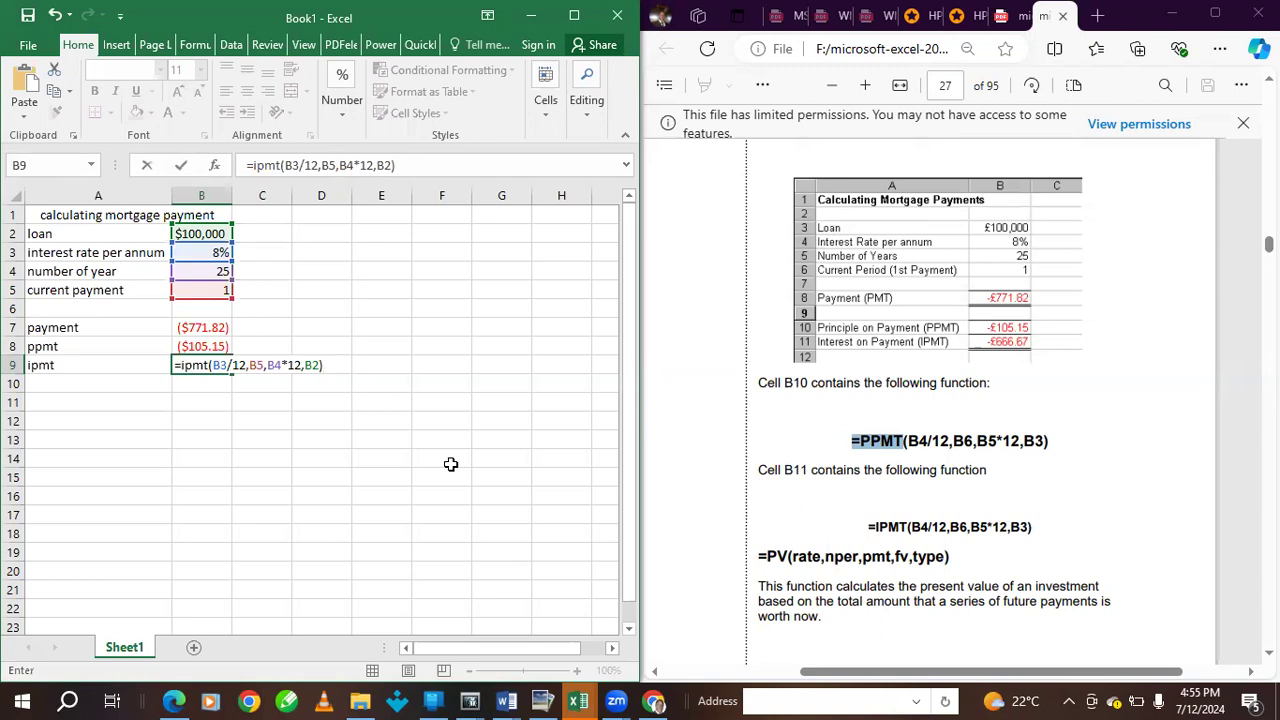
key(Return)
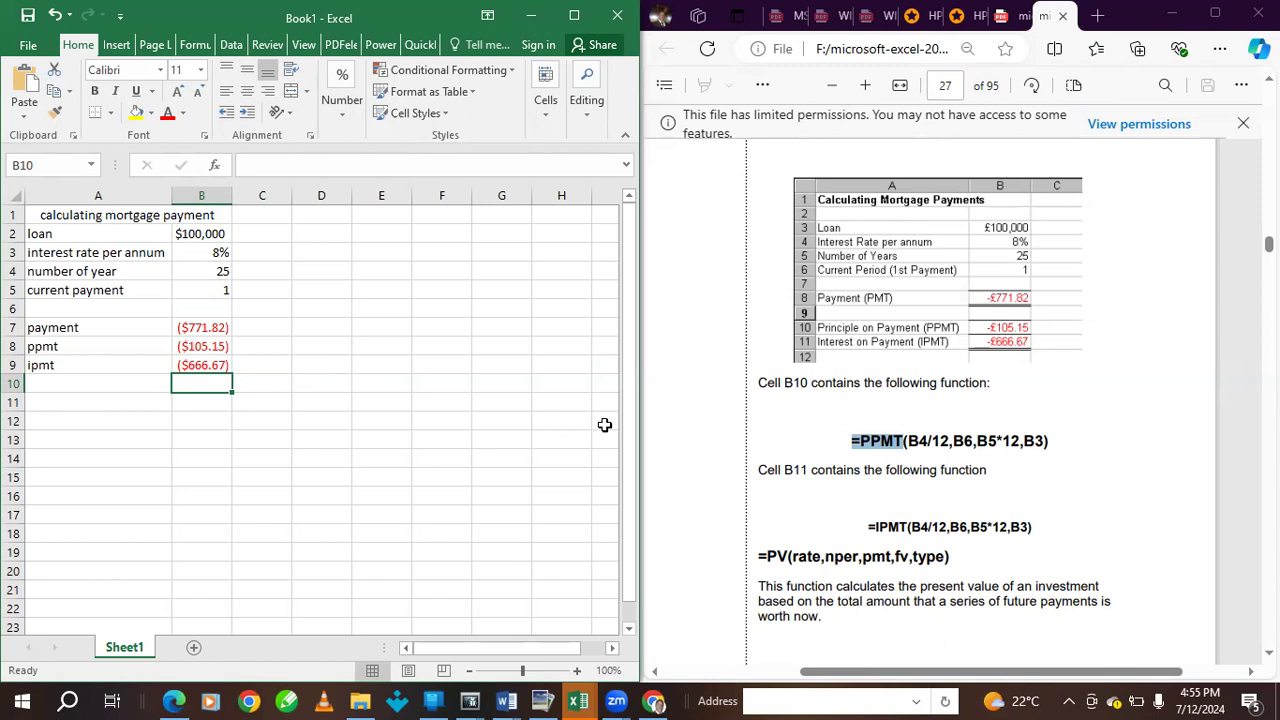
- Read the PDF guide's PV and NPV sections through to the example on the present value of unequal regular payments
scroll(946, 374, down, 6)
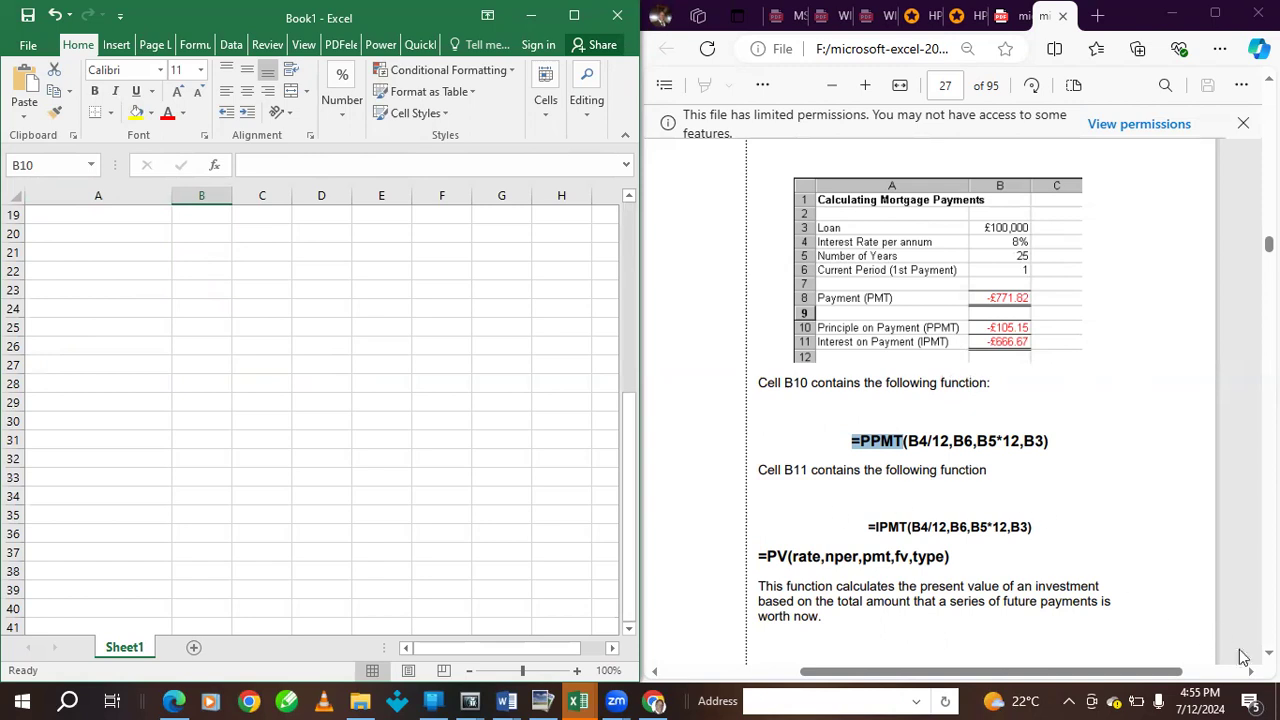
click(1269, 653)
click(1269, 653)
scroll(737, 503, down, 1)
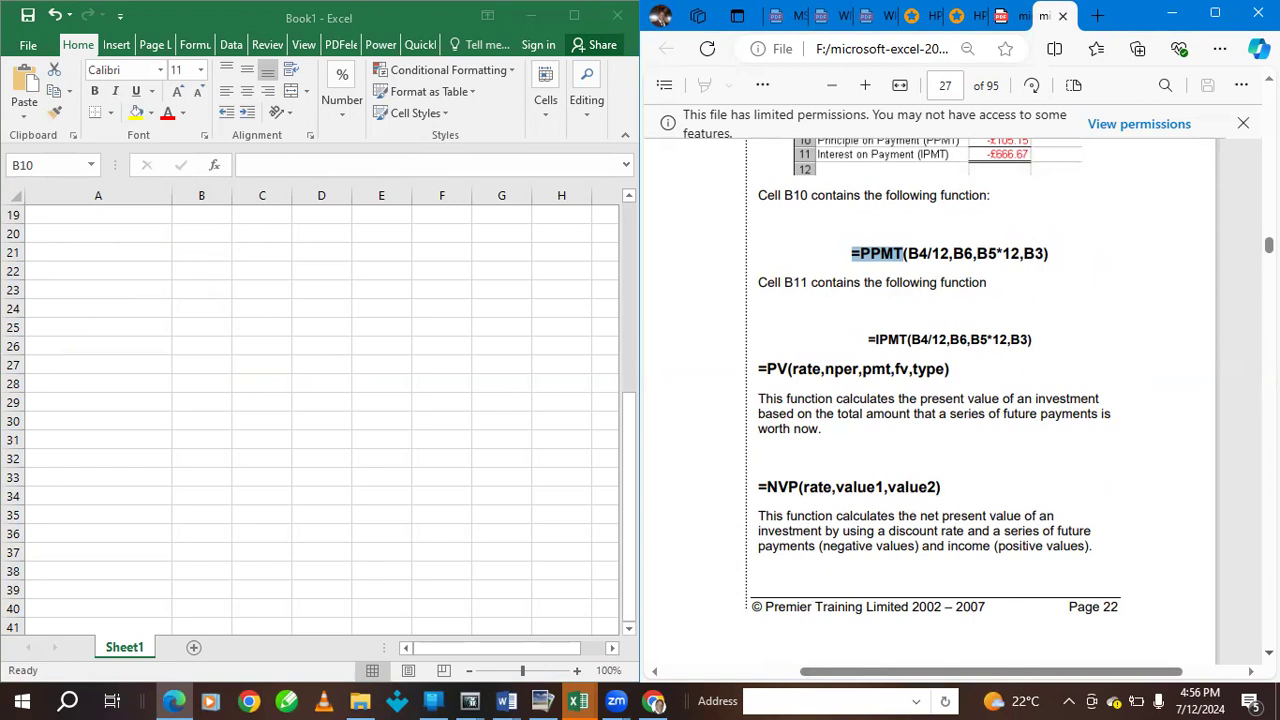
scroll(875, 337, down, 3)
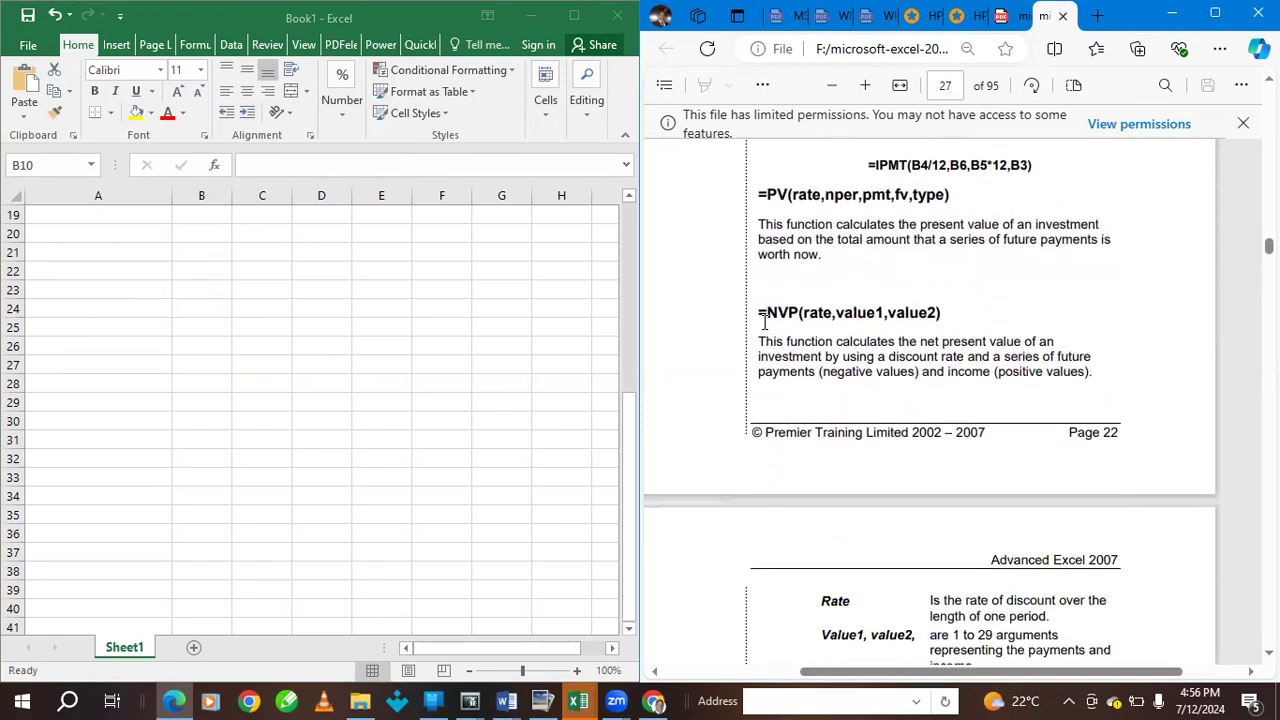
scroll(930, 400, down, 6)
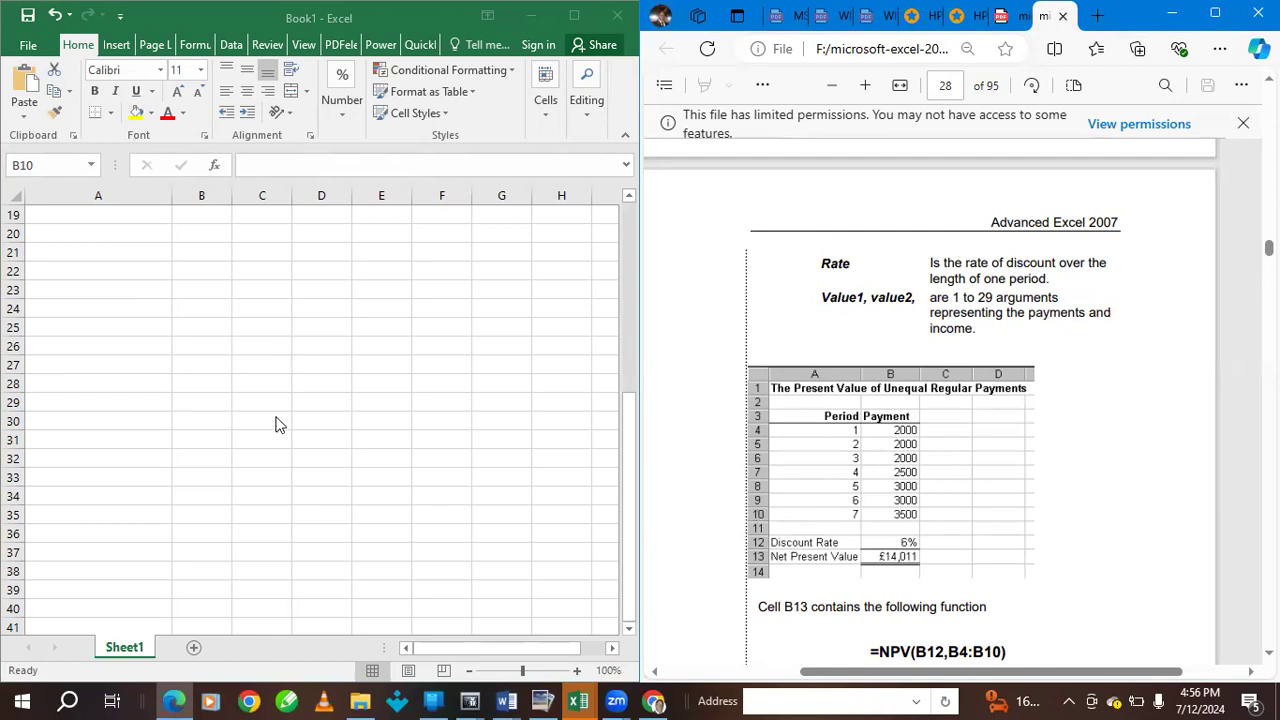
click(626, 450)
drag(630, 416, 637, 118)
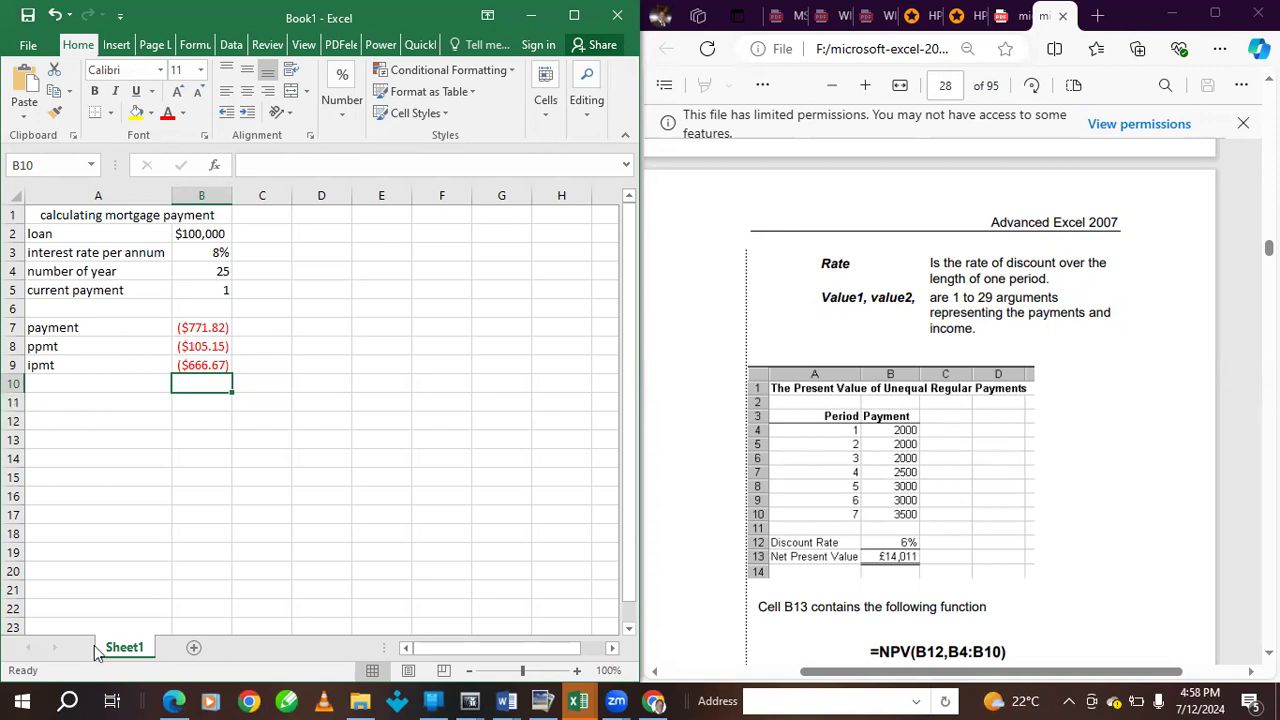
- Add a new worksheet, head A1 "period" and enter 1 and 2 in A2 and A3
click(193, 648)
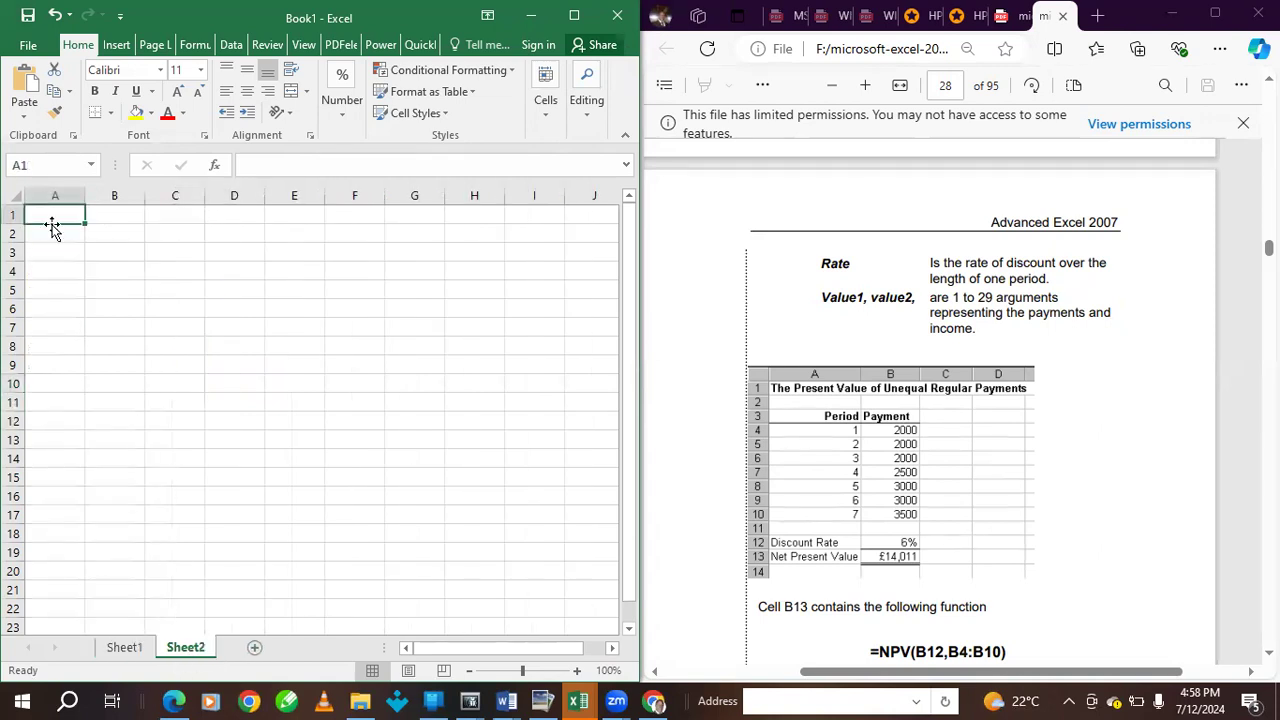
text(p)
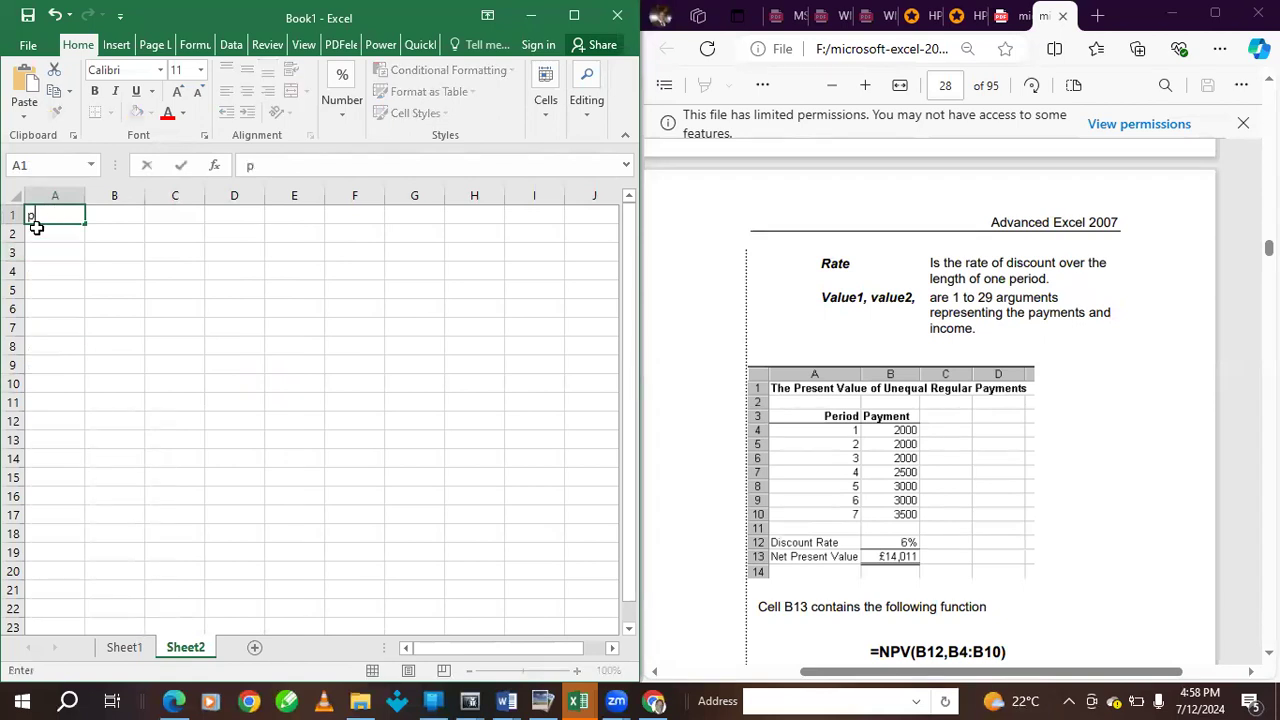
text(eriod)
click(51, 232)
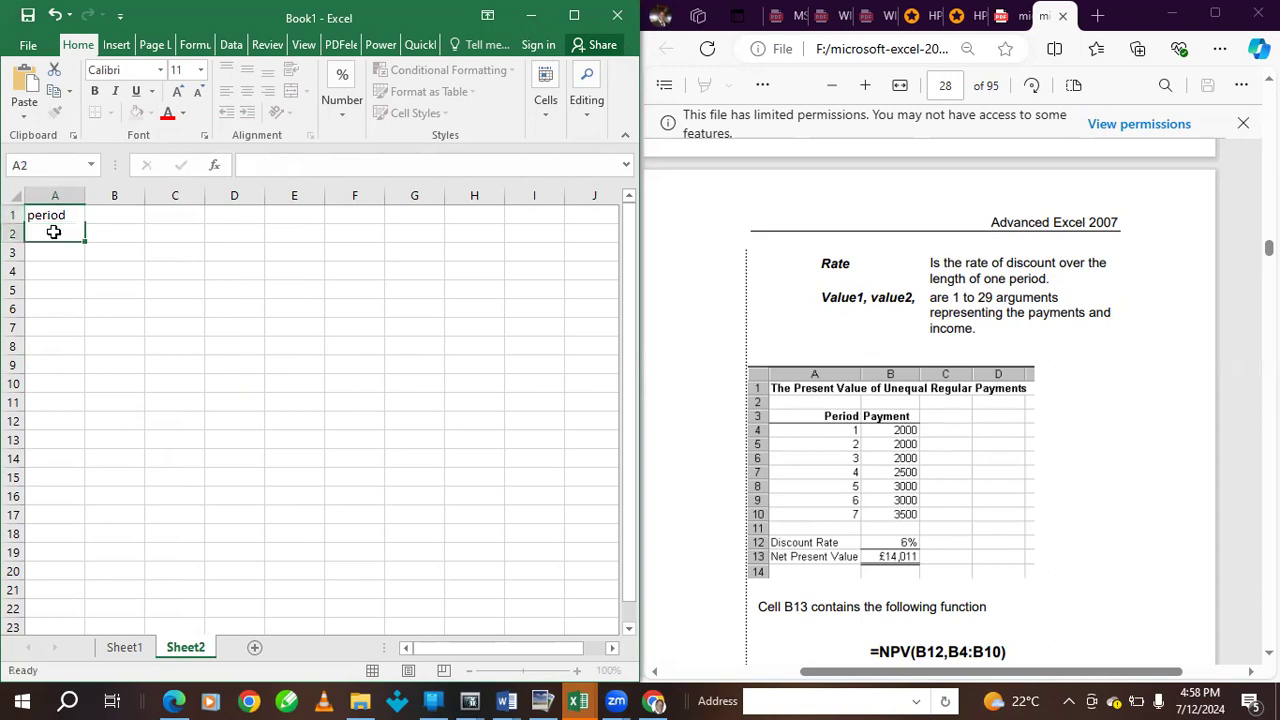
text(1)
click(31, 253)
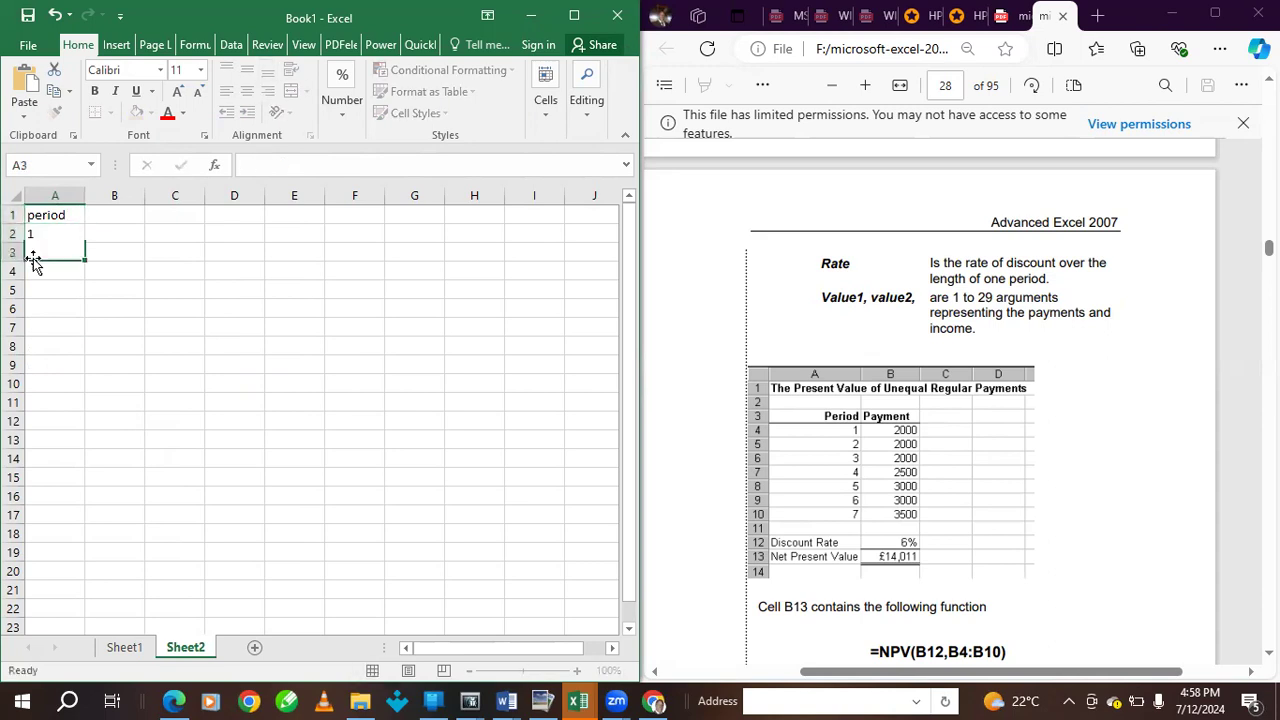
text(2)
click(100, 258)
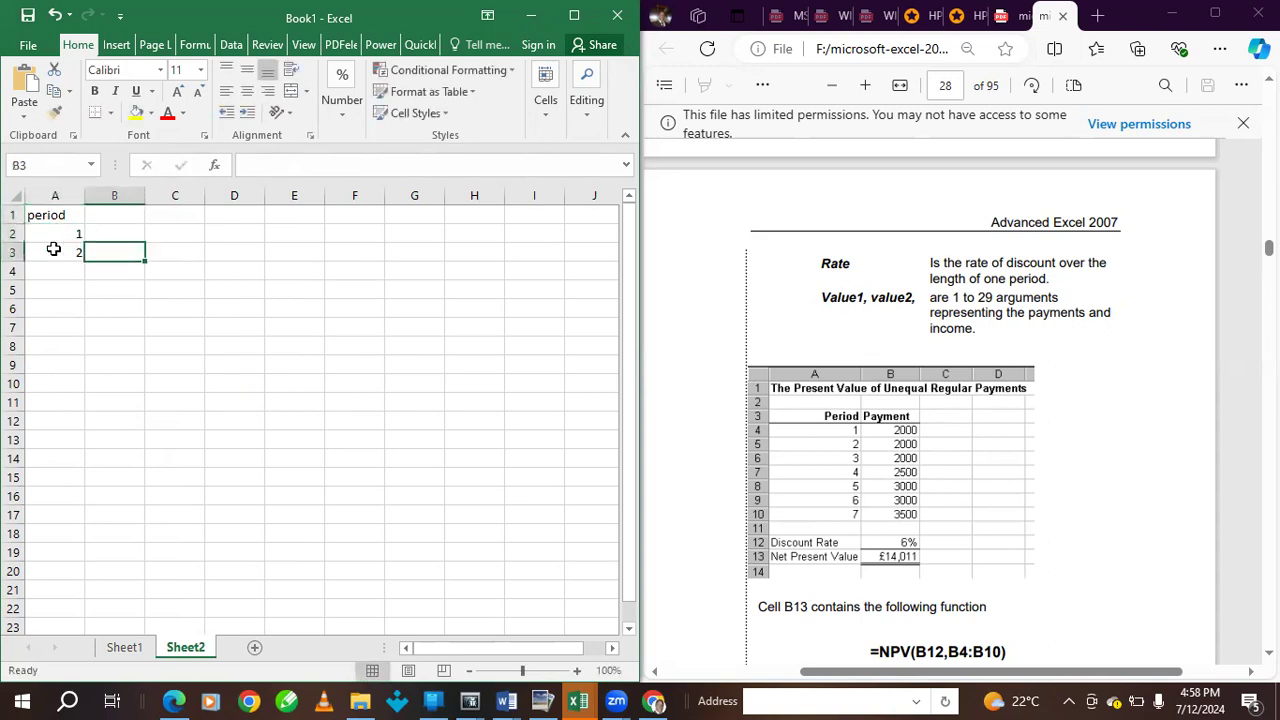
- Fill the period series from A2:A3 down to A9 and clear the surplus entry in A9
drag(68, 237, 80, 371)
click(87, 258)
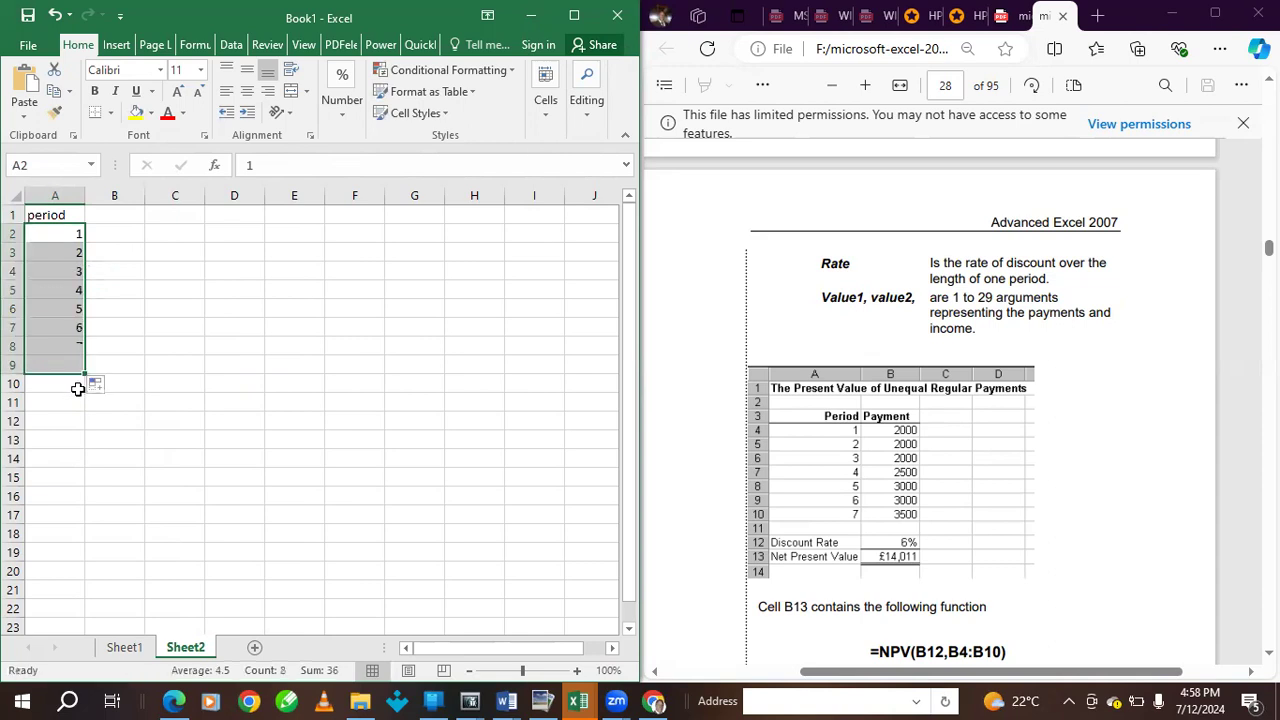
click(62, 364)
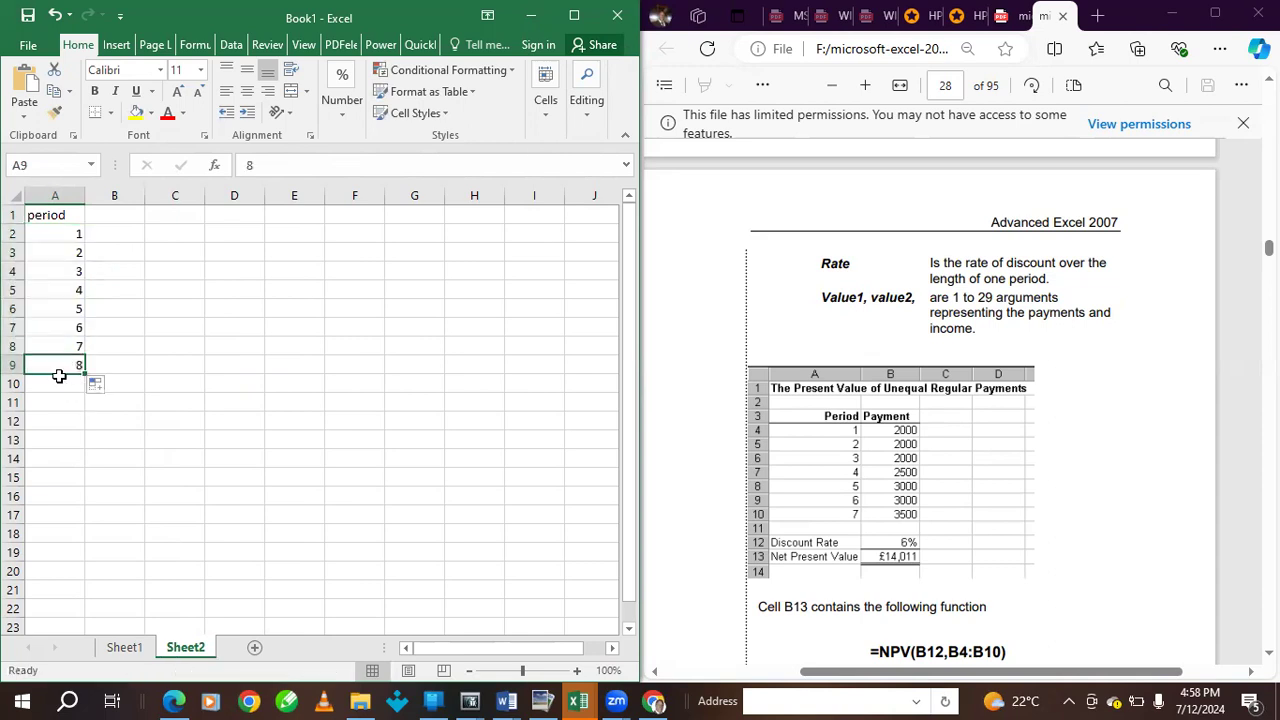
key(BackSpace)
click(134, 340)
- Enter 2000 in B2, copy it down to B4, and enter 2500 in B5
click(112, 230)
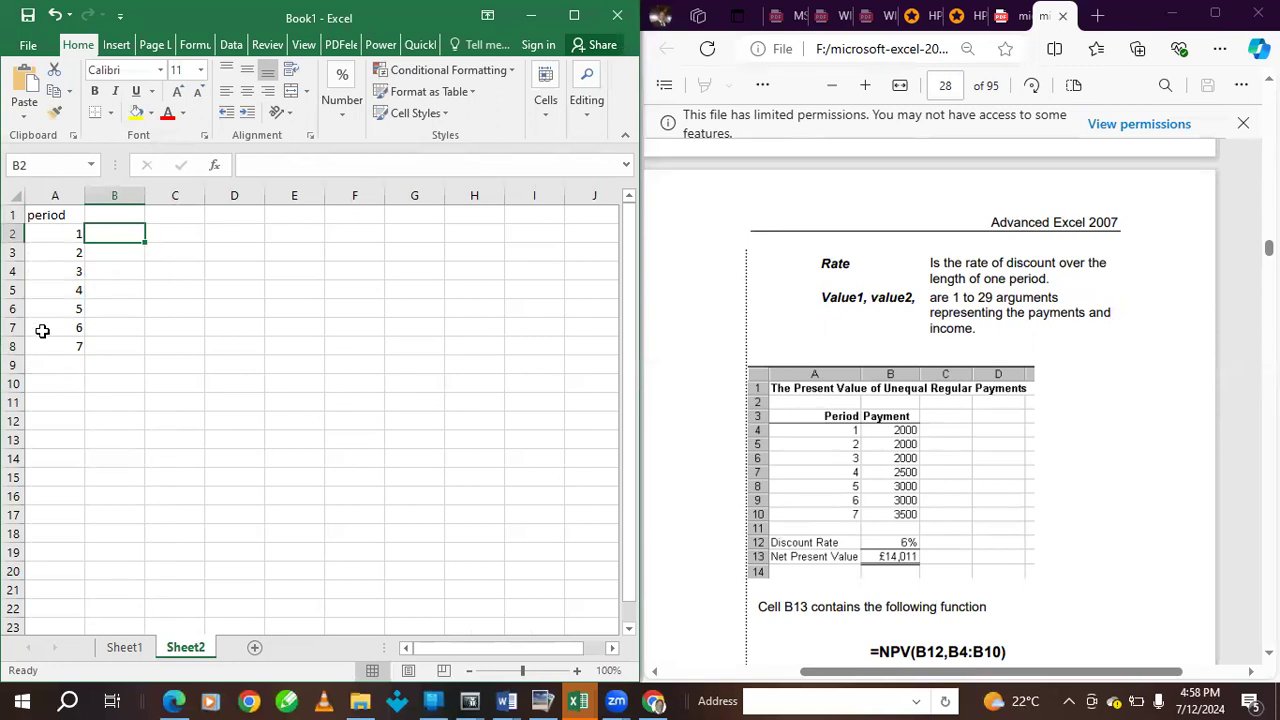
text(2000)
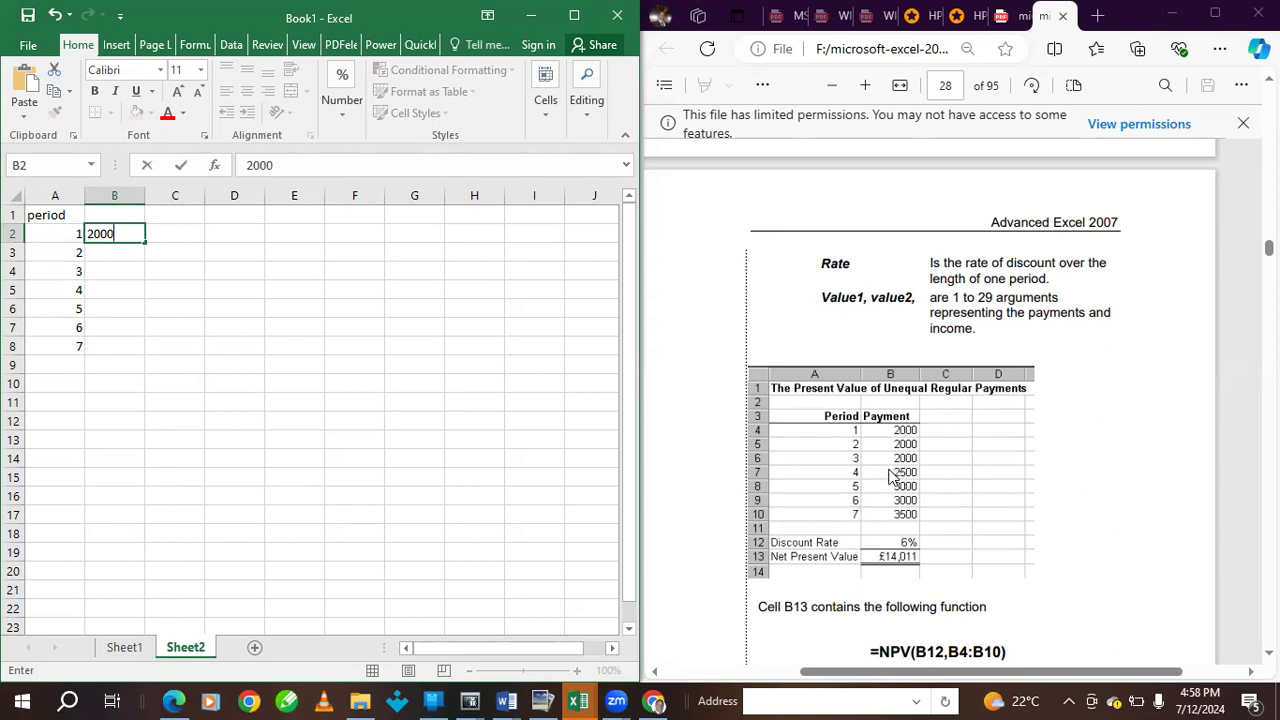
drag(145, 242, 145, 278)
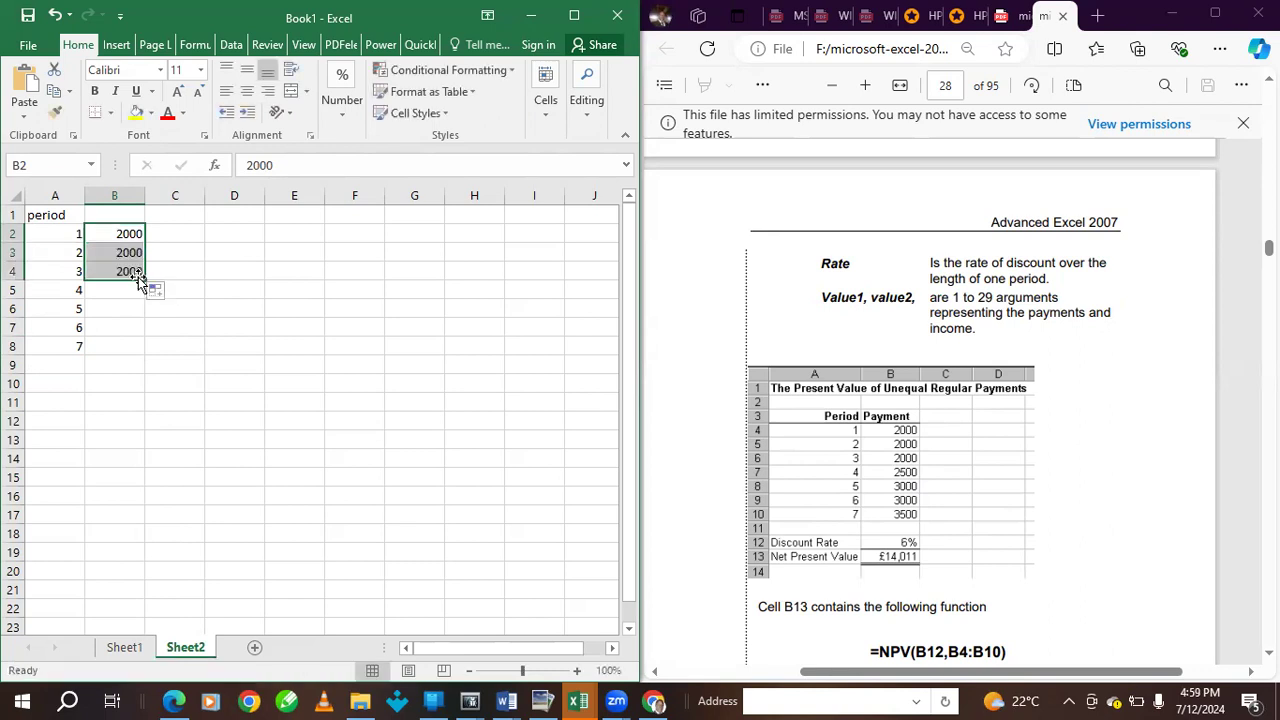
click(122, 289)
text(2)
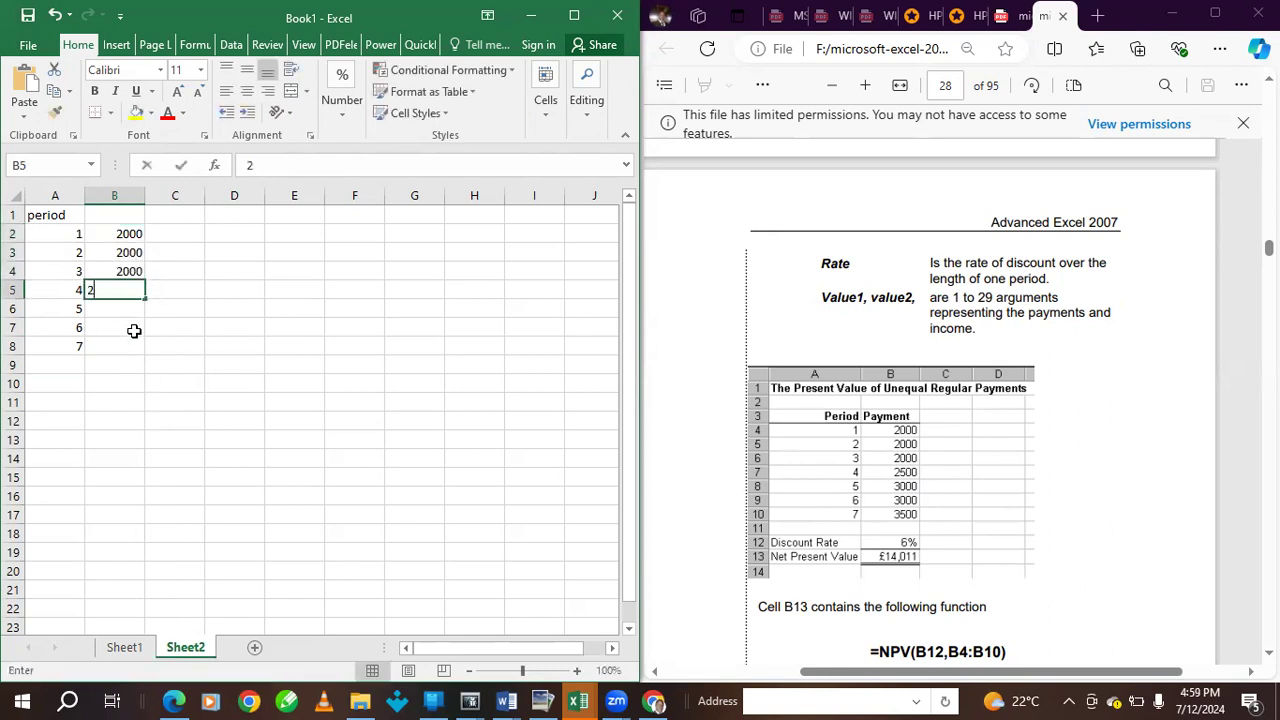
text(500)
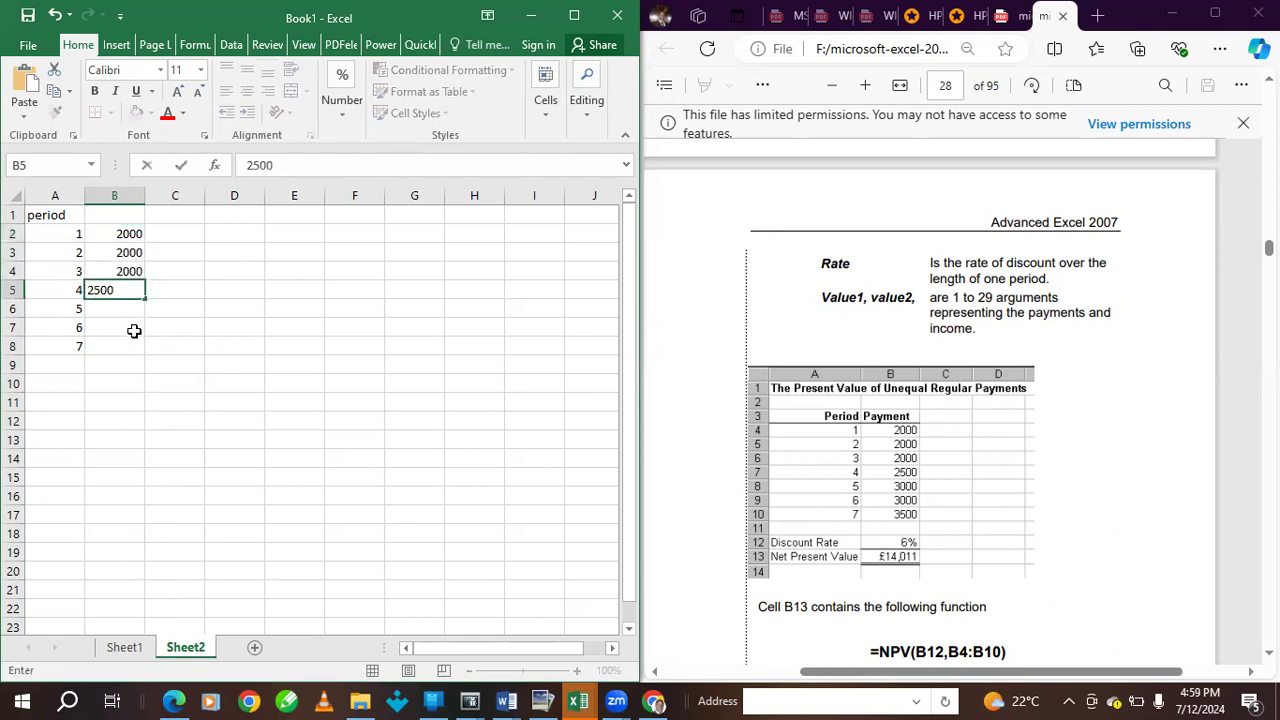
click(150, 363)
- Fill the series from B4:B5 down to B8 and change B7 to 3000
drag(127, 268, 136, 292)
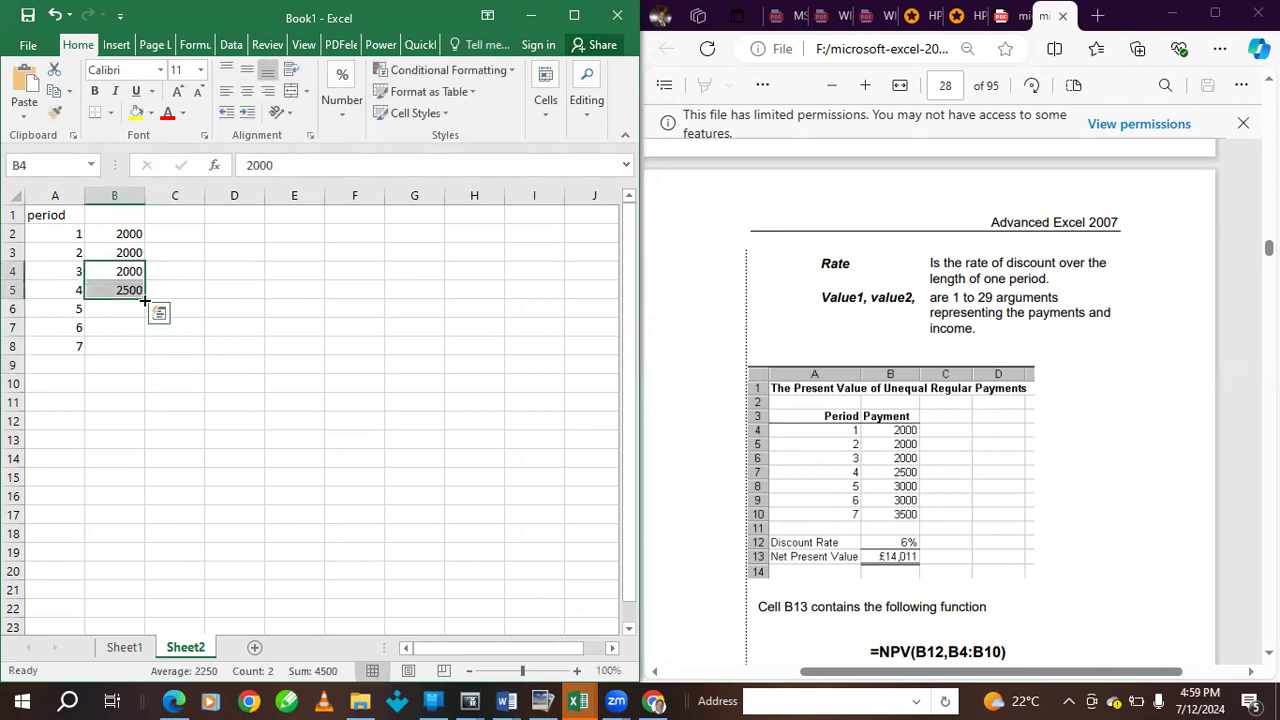
drag(145, 300, 145, 346)
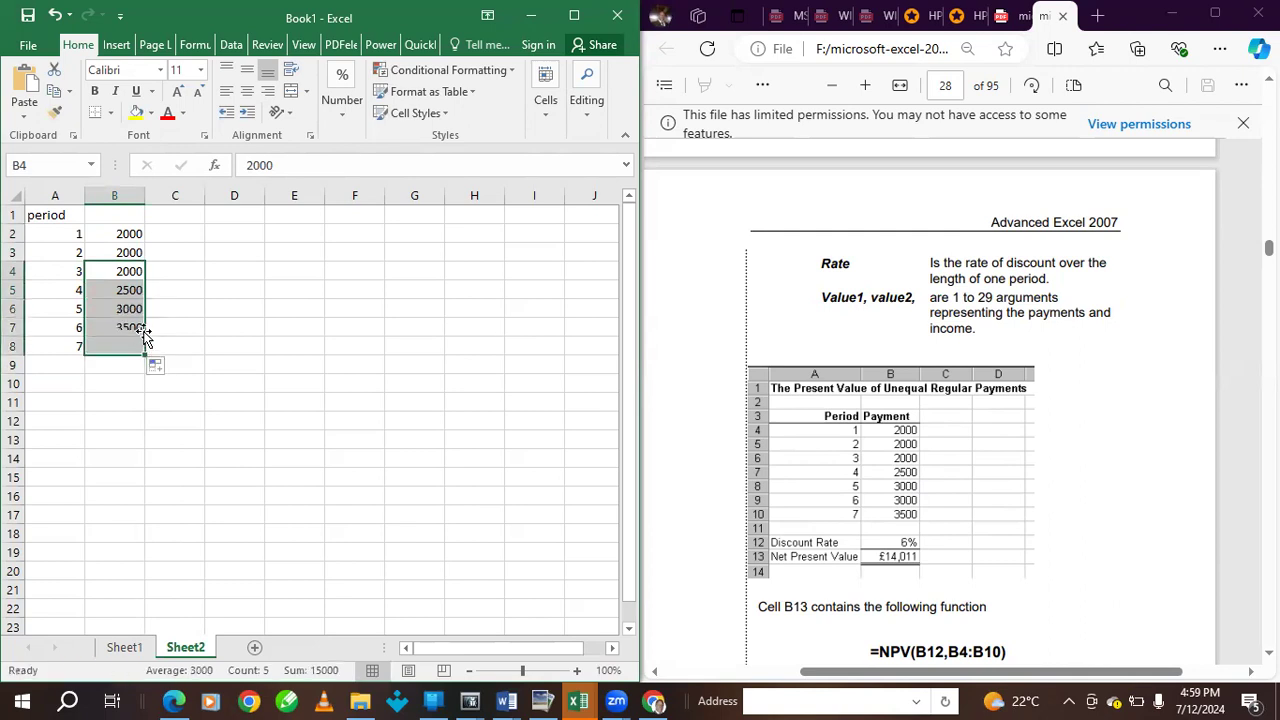
click(220, 295)
click(120, 328)
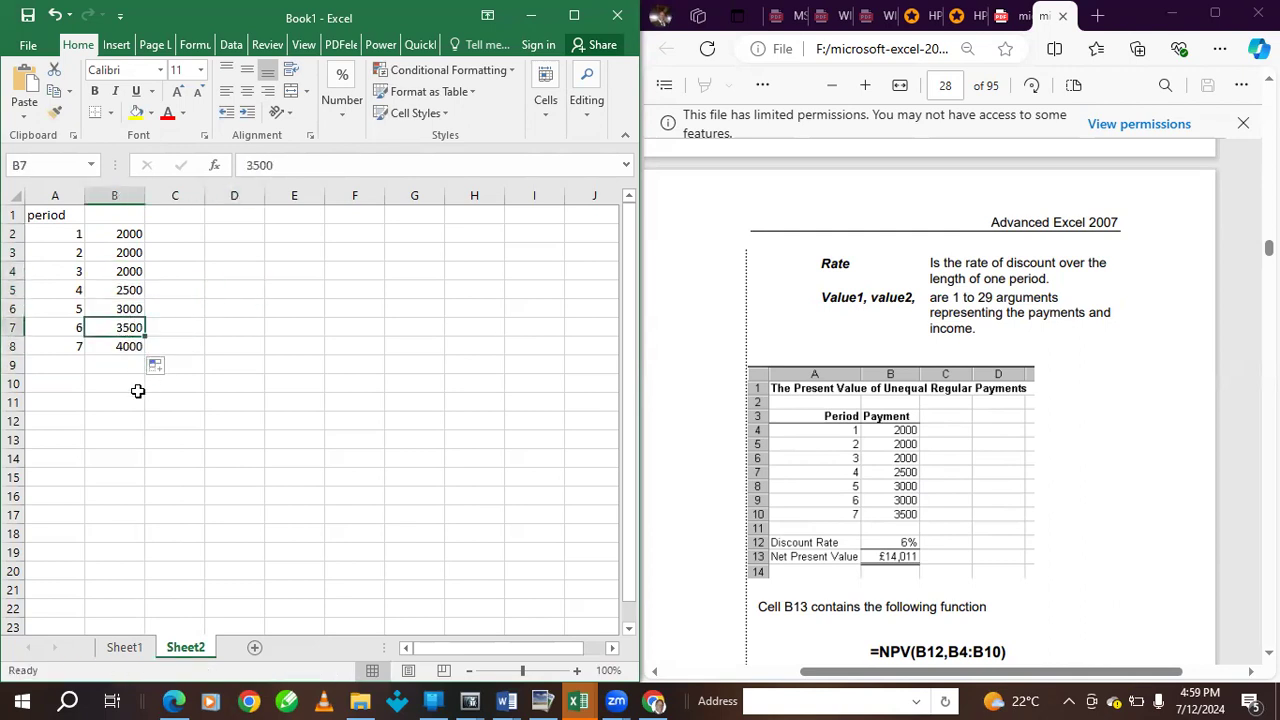
text(3000)
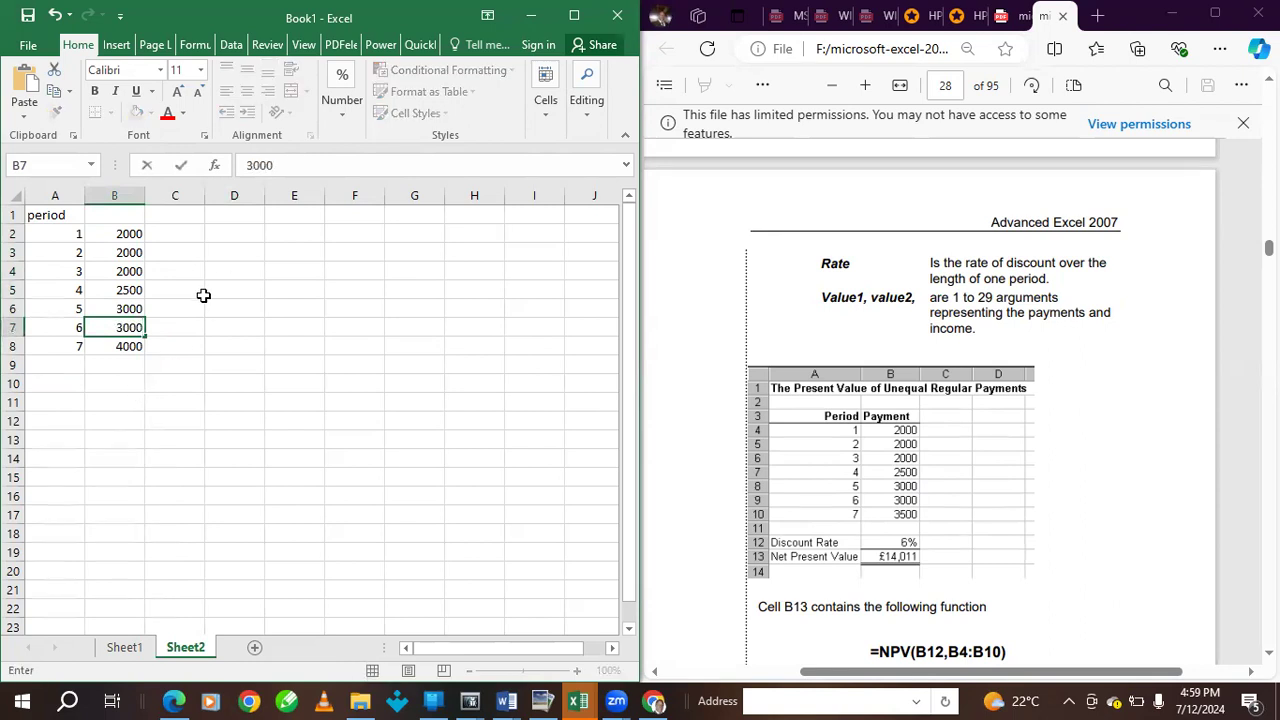
- Head B1 "payment" and label A10 "discount rate"
click(118, 215)
text(paym)
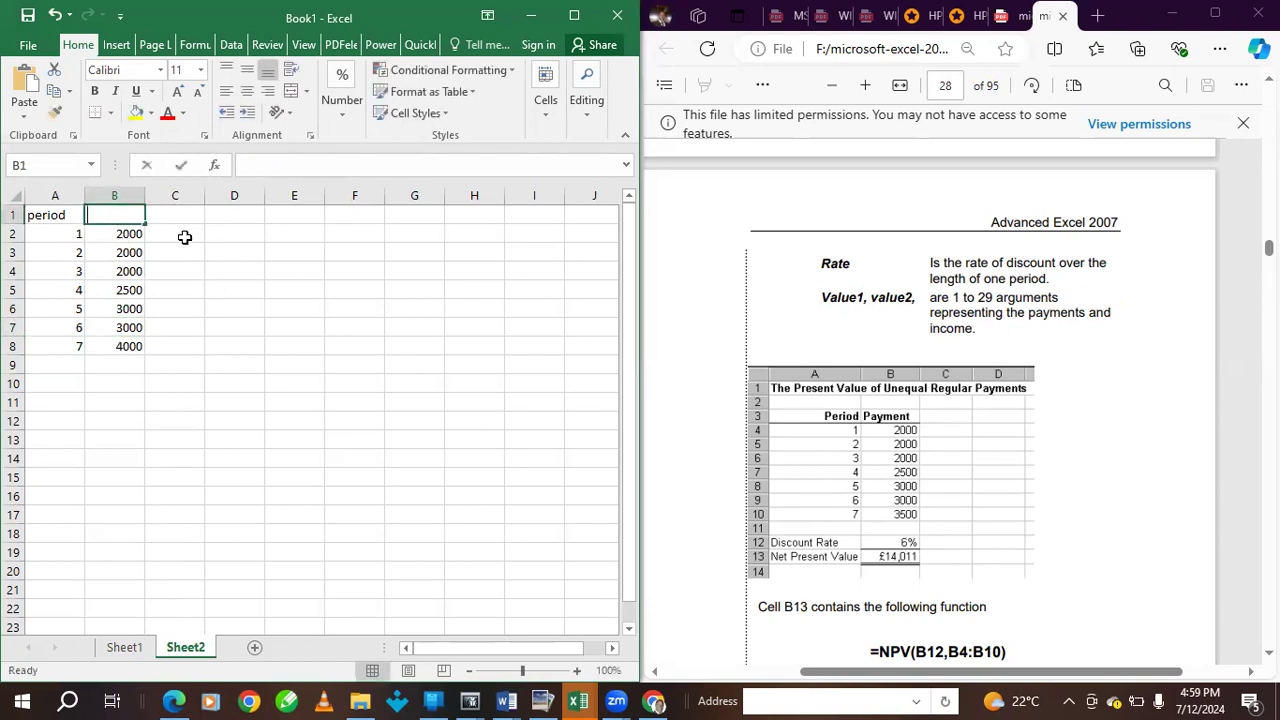
text(ent)
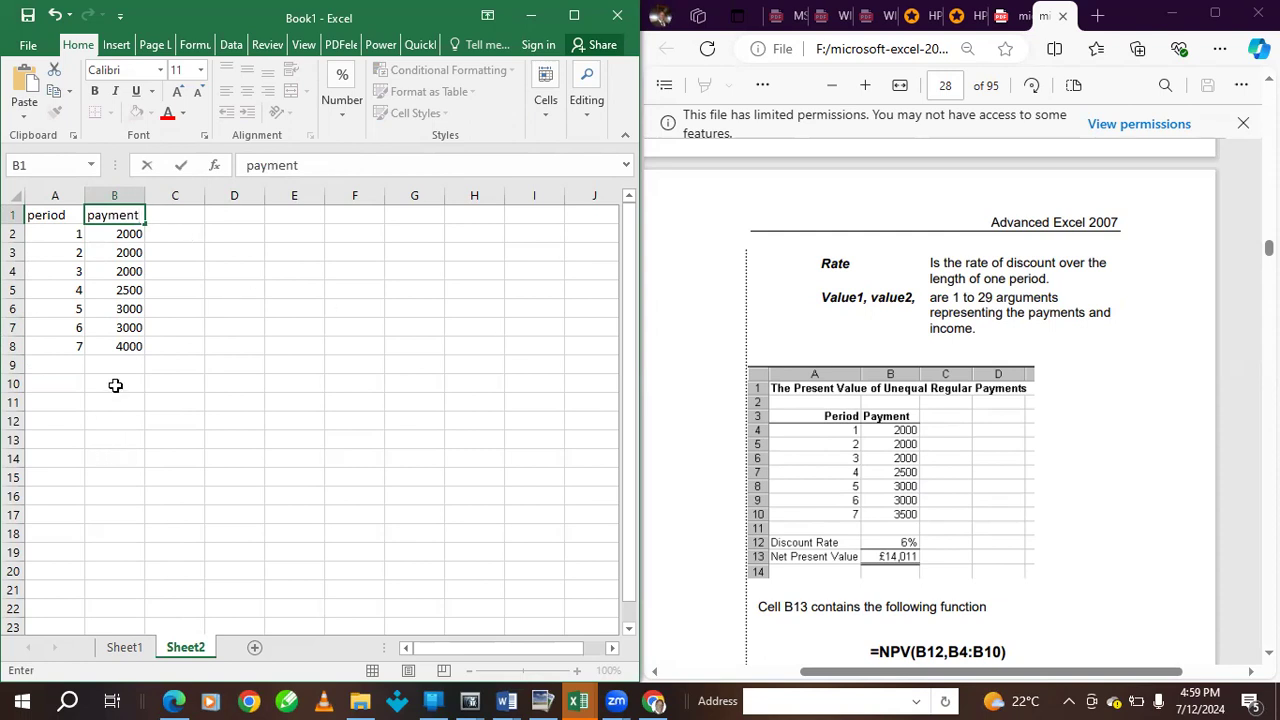
click(40, 389)
text(disc)
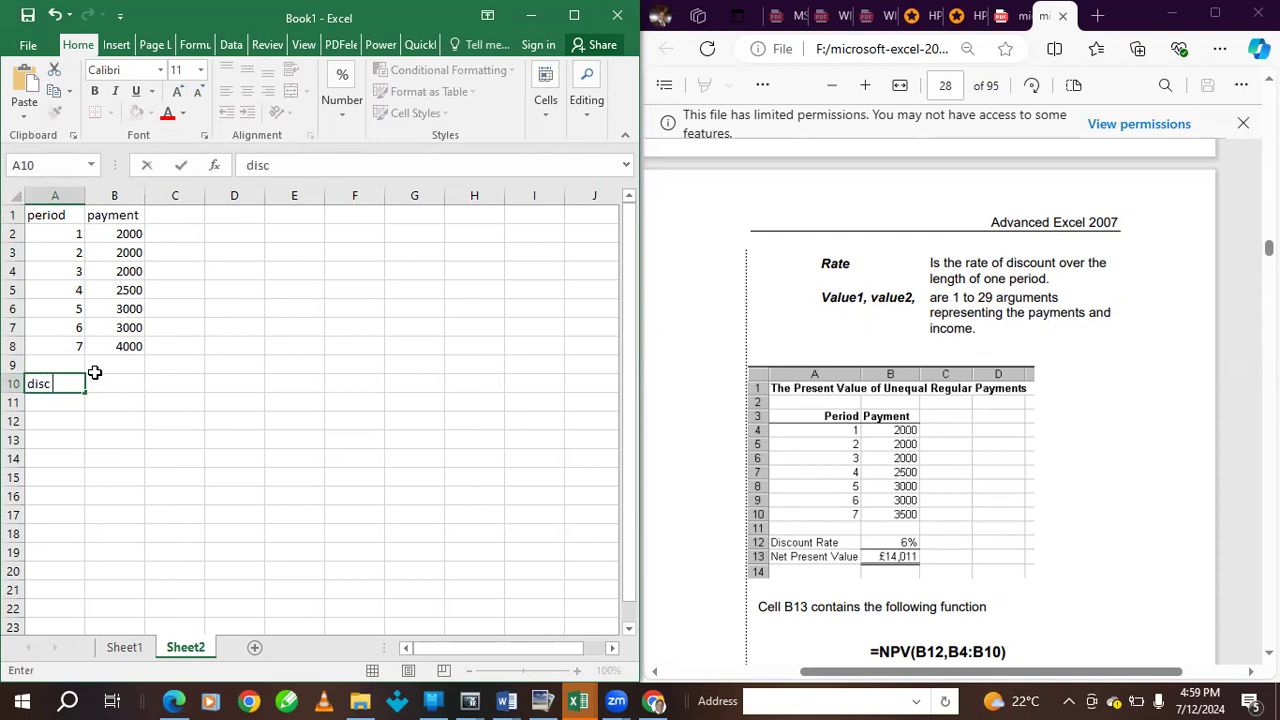
text(ount rate)
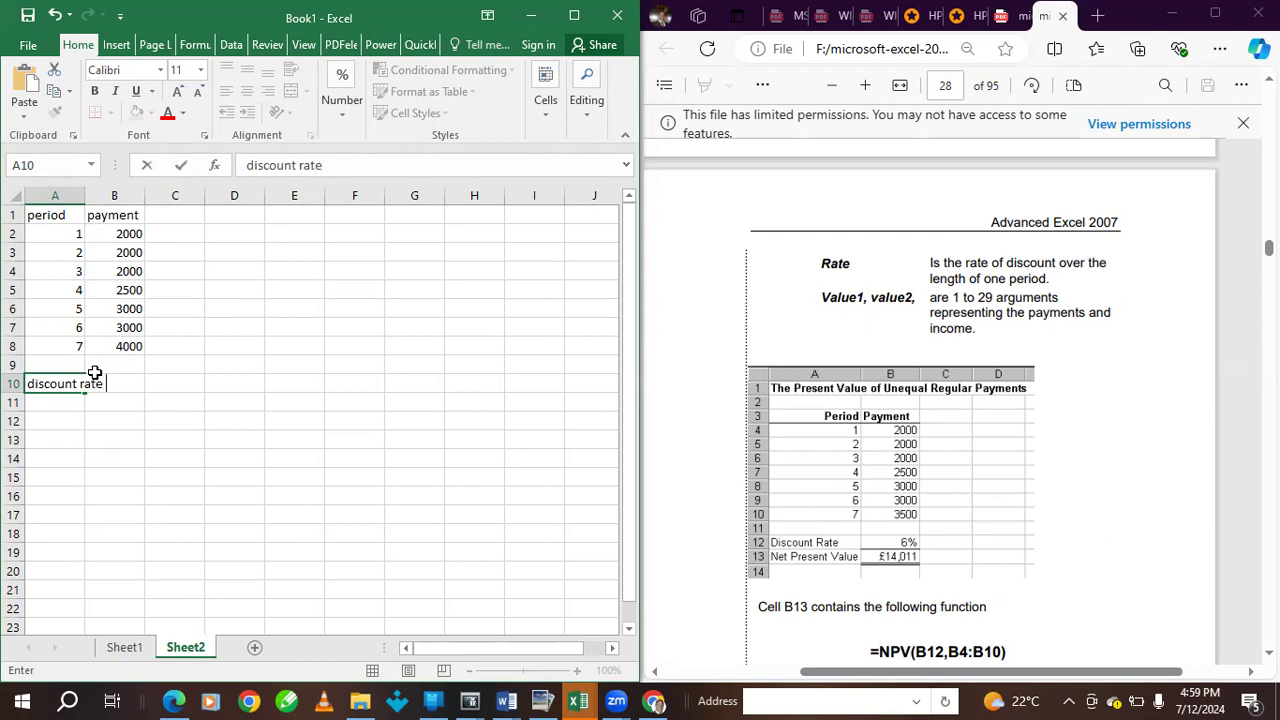
- Widen column A to fit its labels and enter a 6% discount rate in B10
click(232, 470)
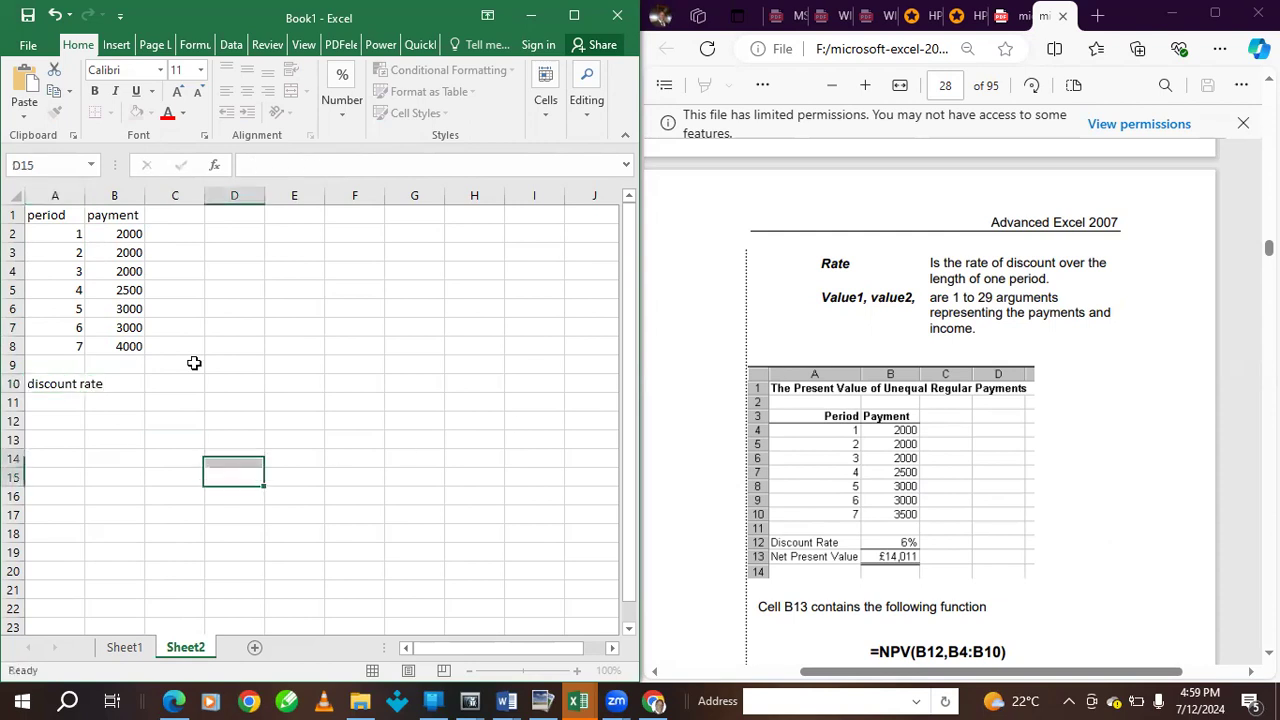
double_click(84, 195)
click(150, 384)
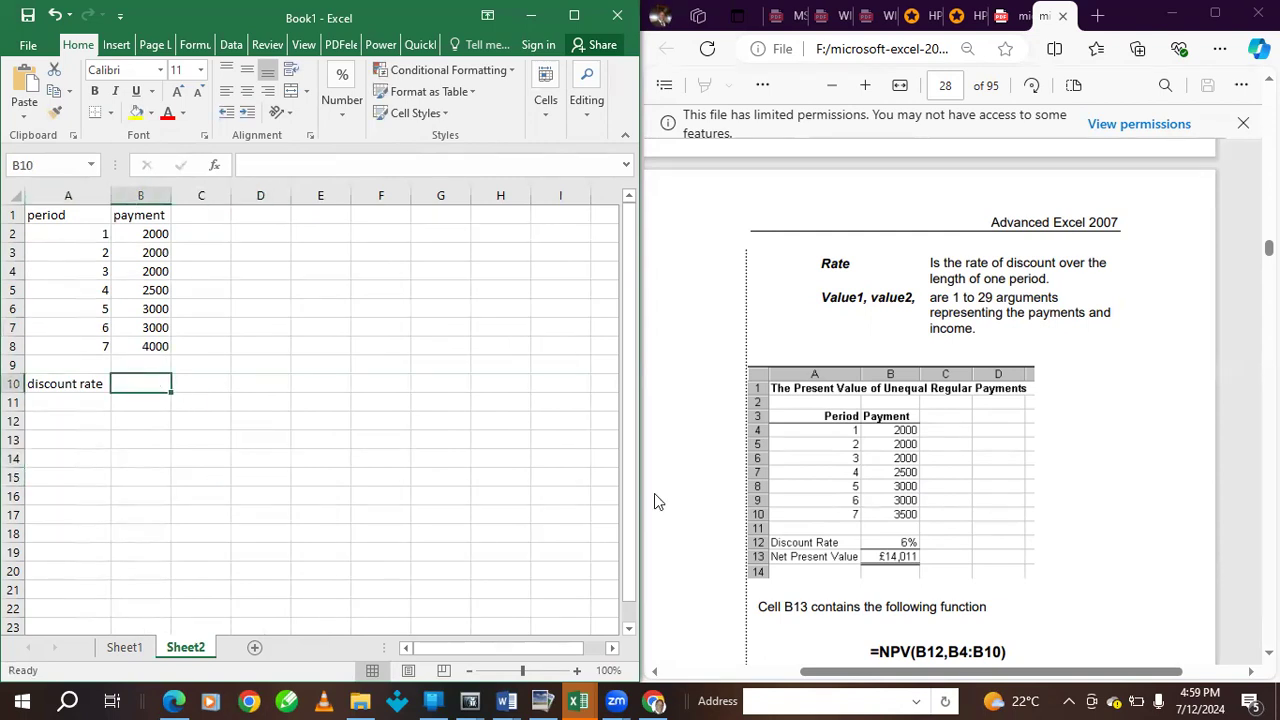
text(6)
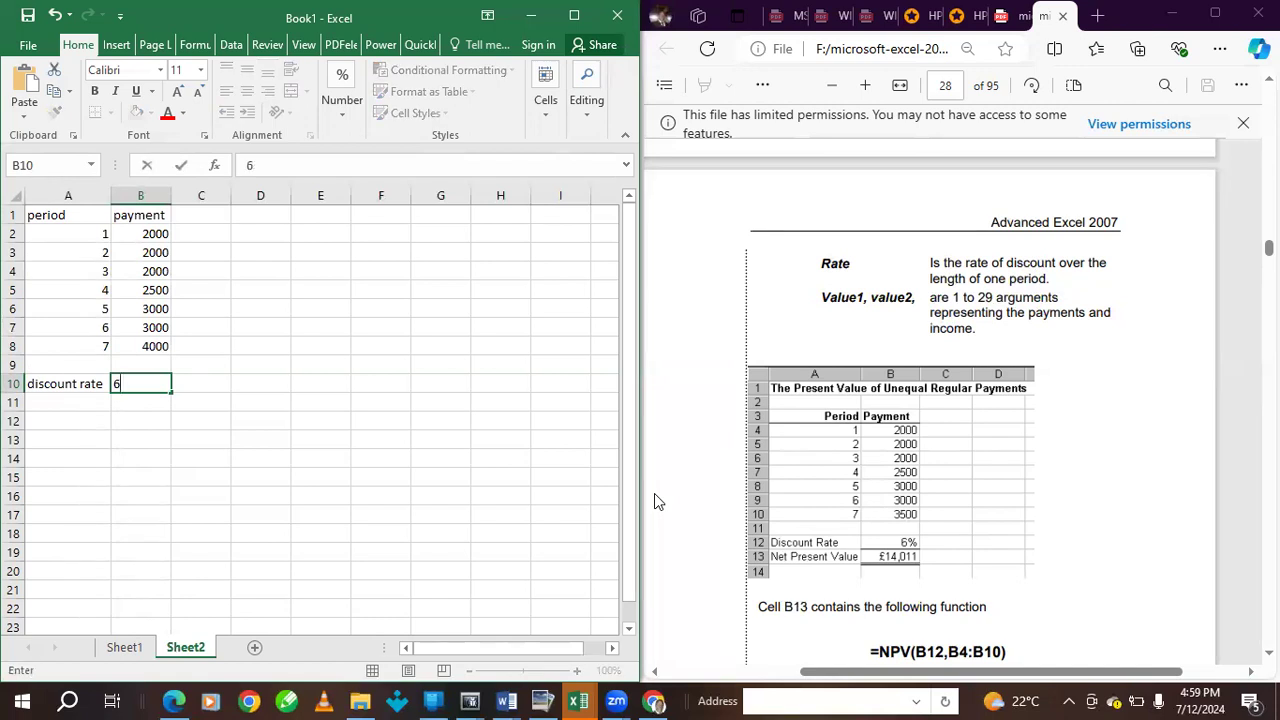
text(%)
key(BackSpace)
text(*)
key(BackSpace)
text(%)
key(BackSpace)
text(%)
key(Return)
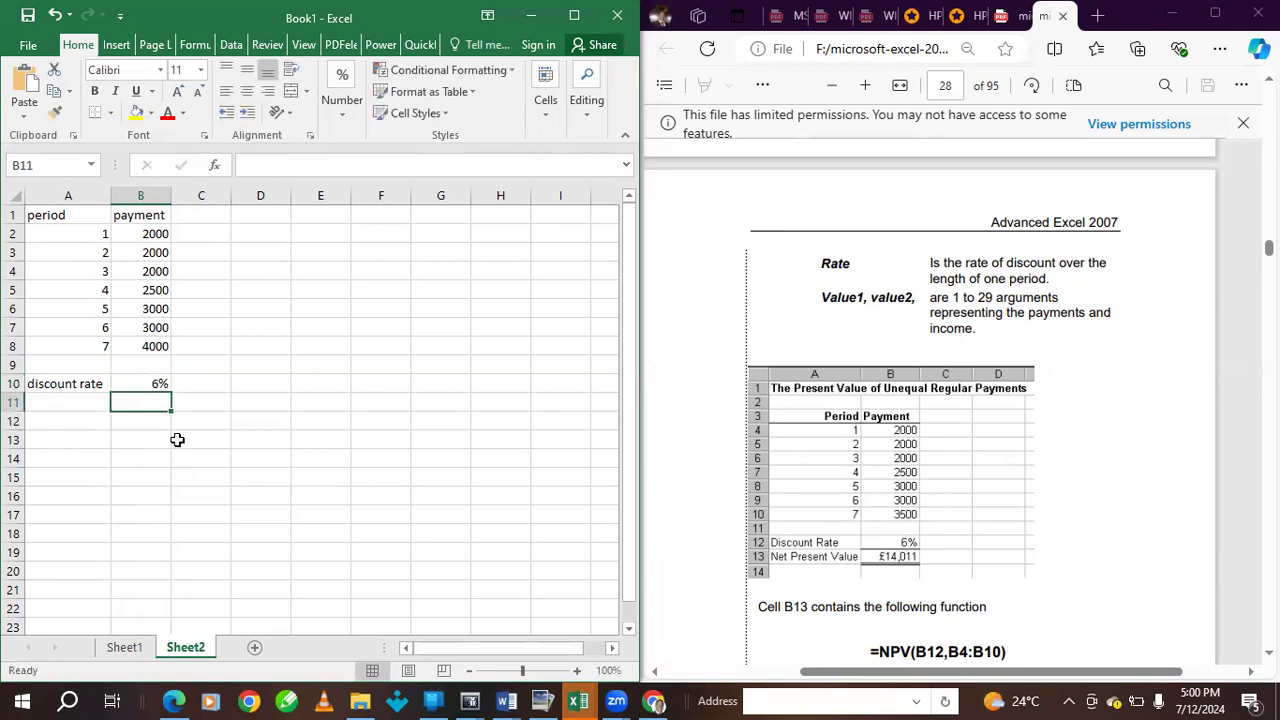
- Label A11 "npv"
click(42, 402)
text(n)
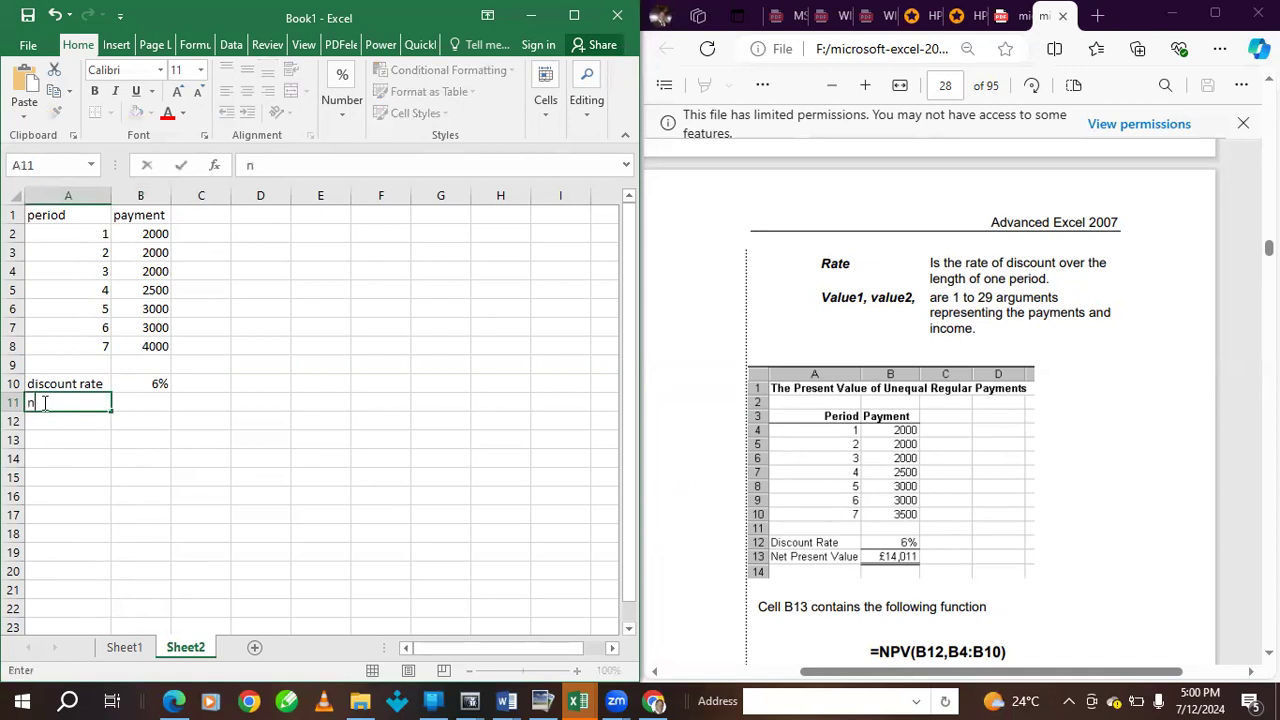
text(pv)
- Calculate the net present value in B11 with =npv(B10,B2:B8), using the discount rate and the seven payments
click(150, 400)
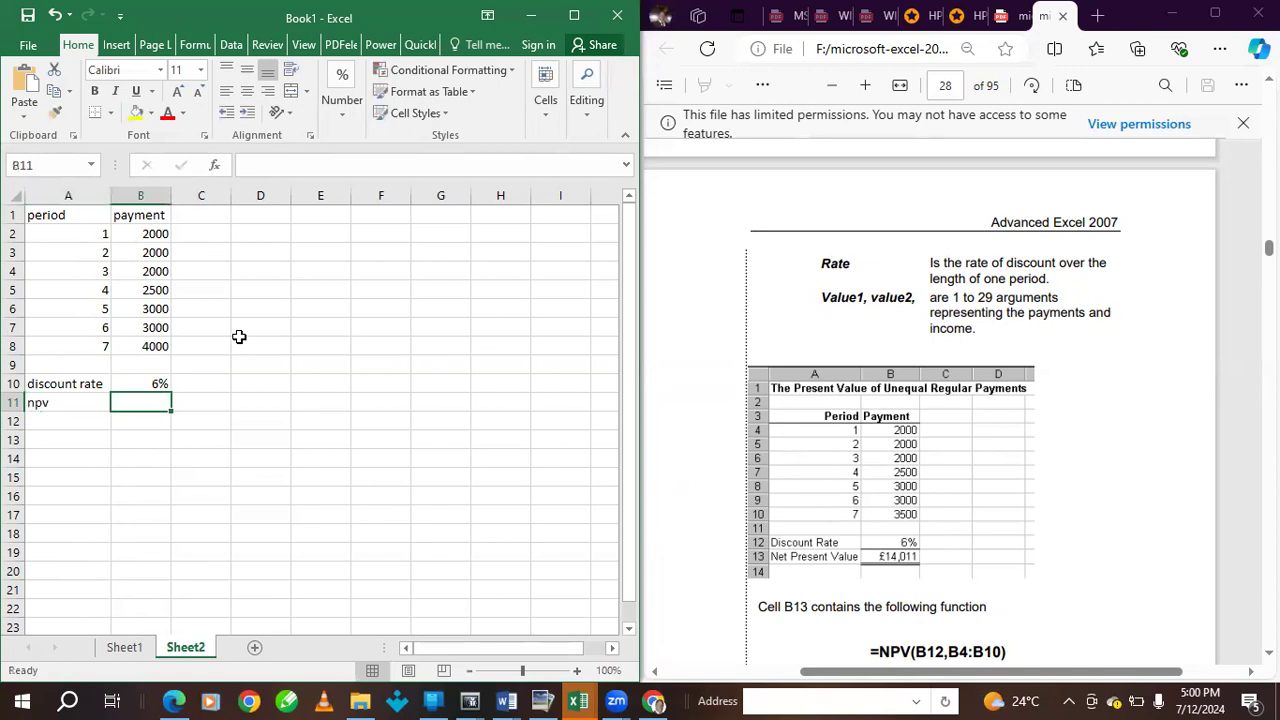
text(=)
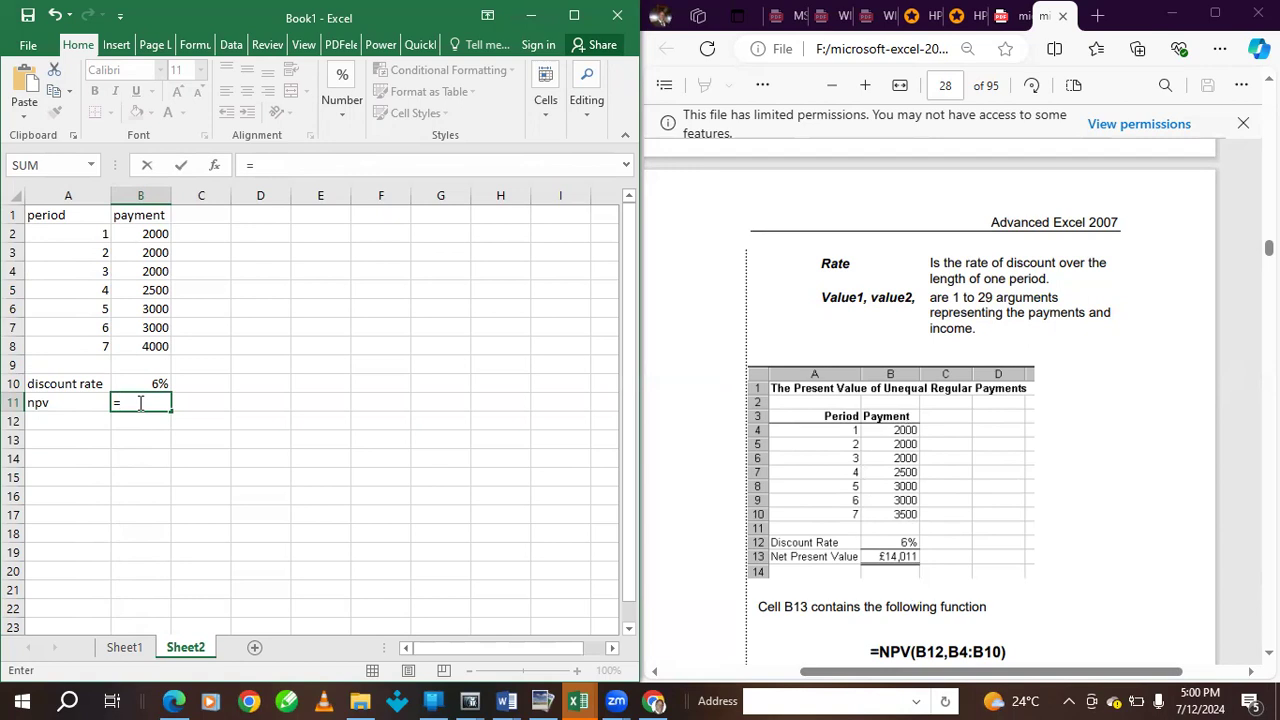
text(npv)
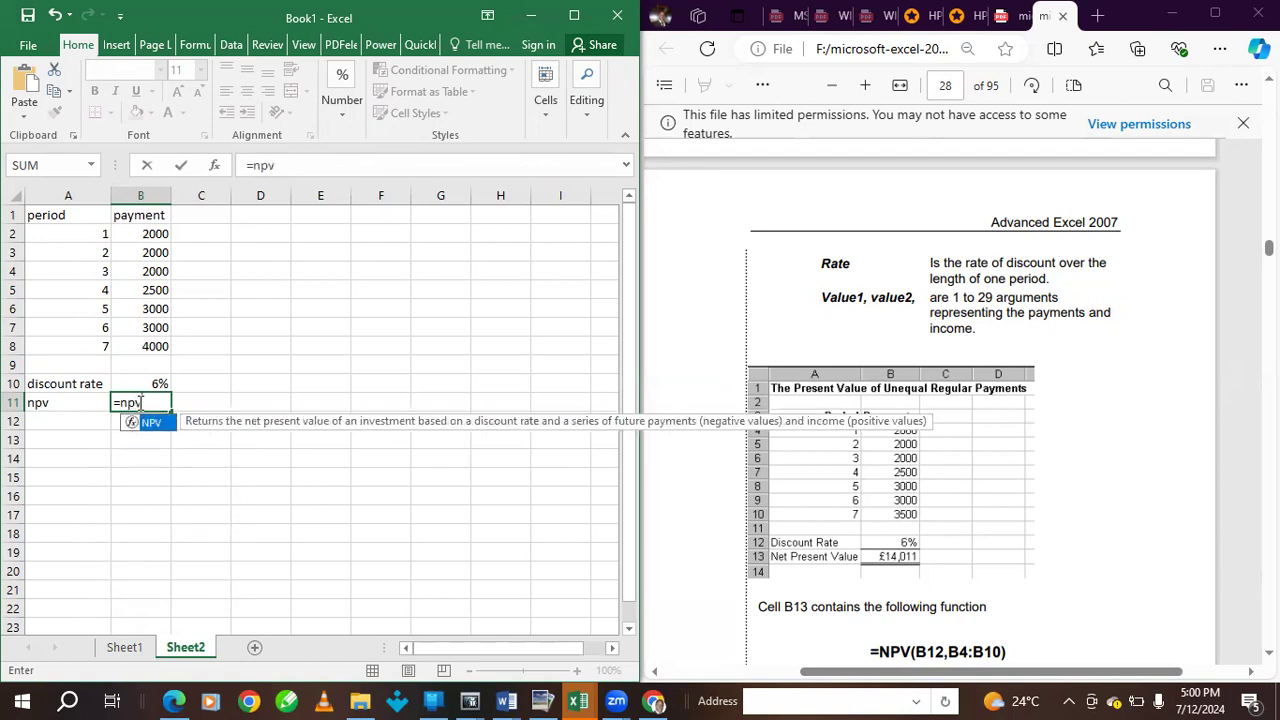
text(()
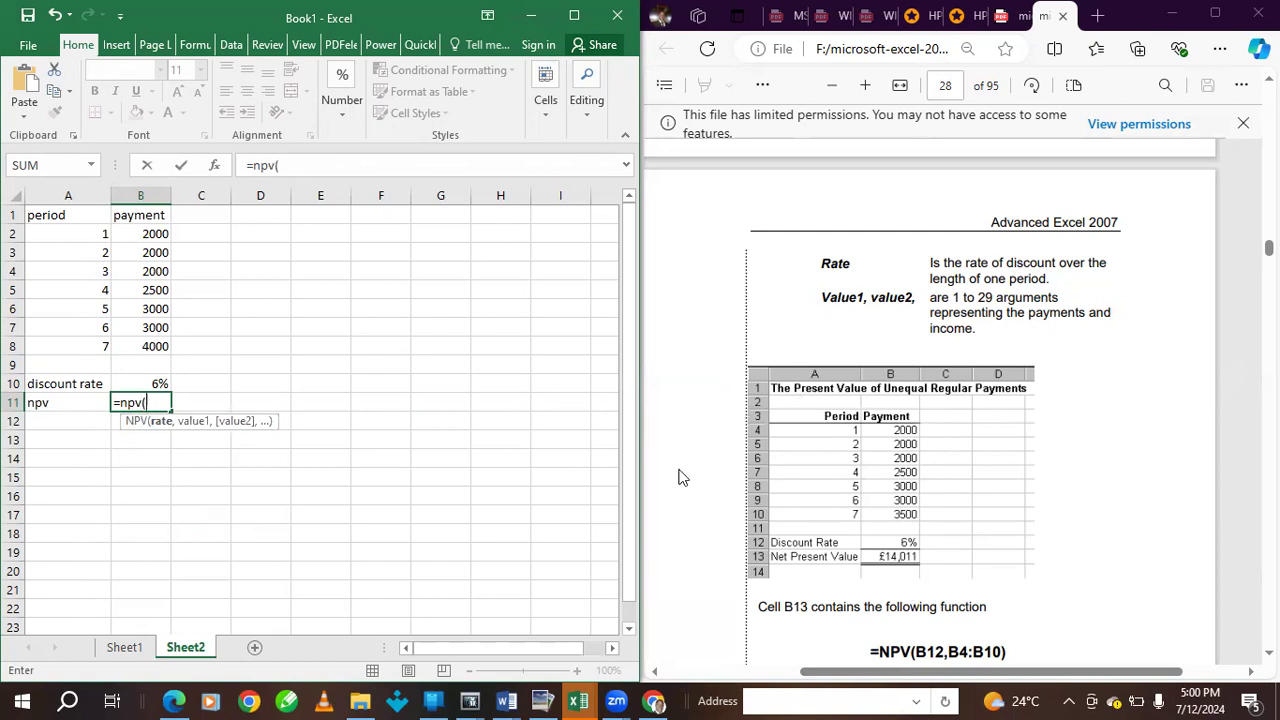
click(136, 383)
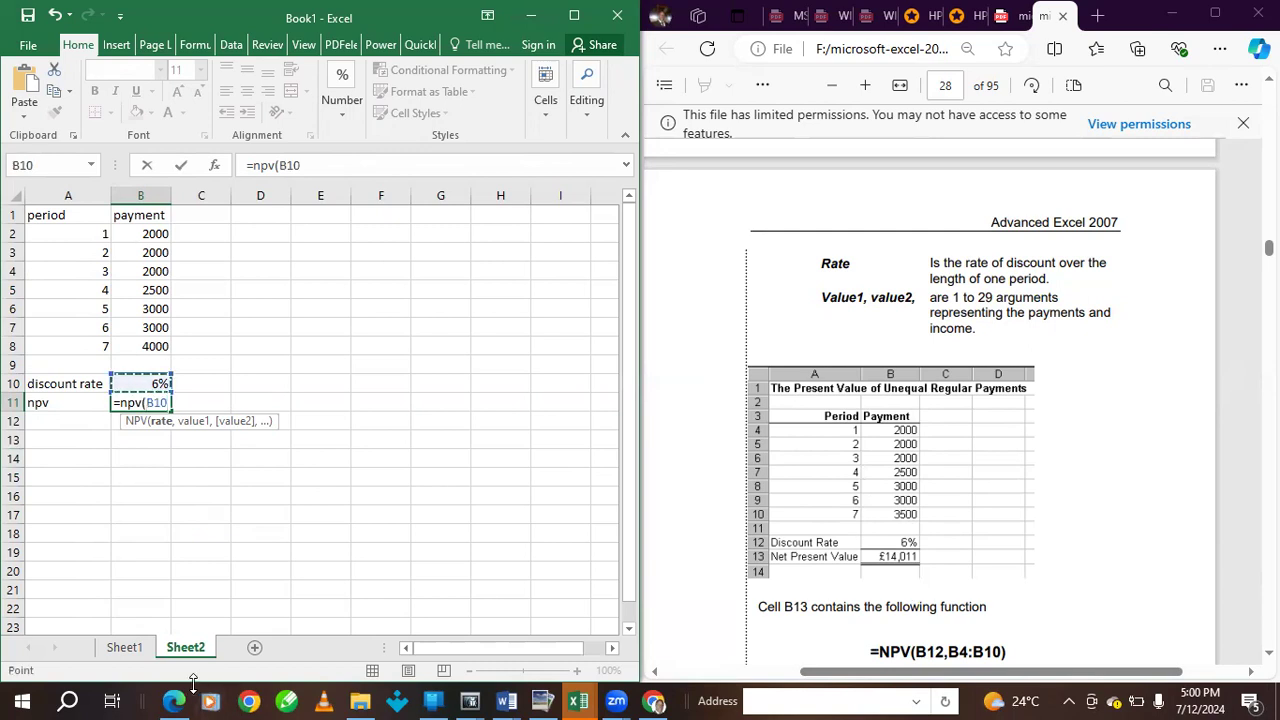
text(,)
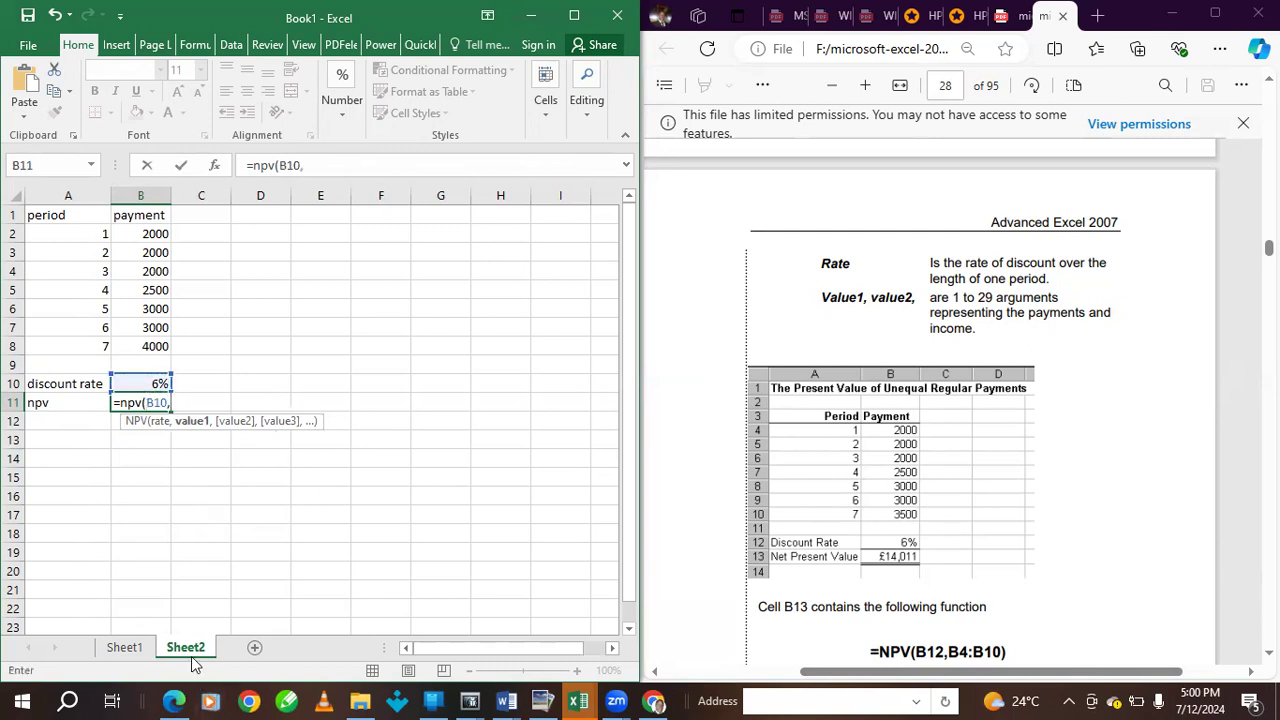
drag(155, 230, 146, 343)
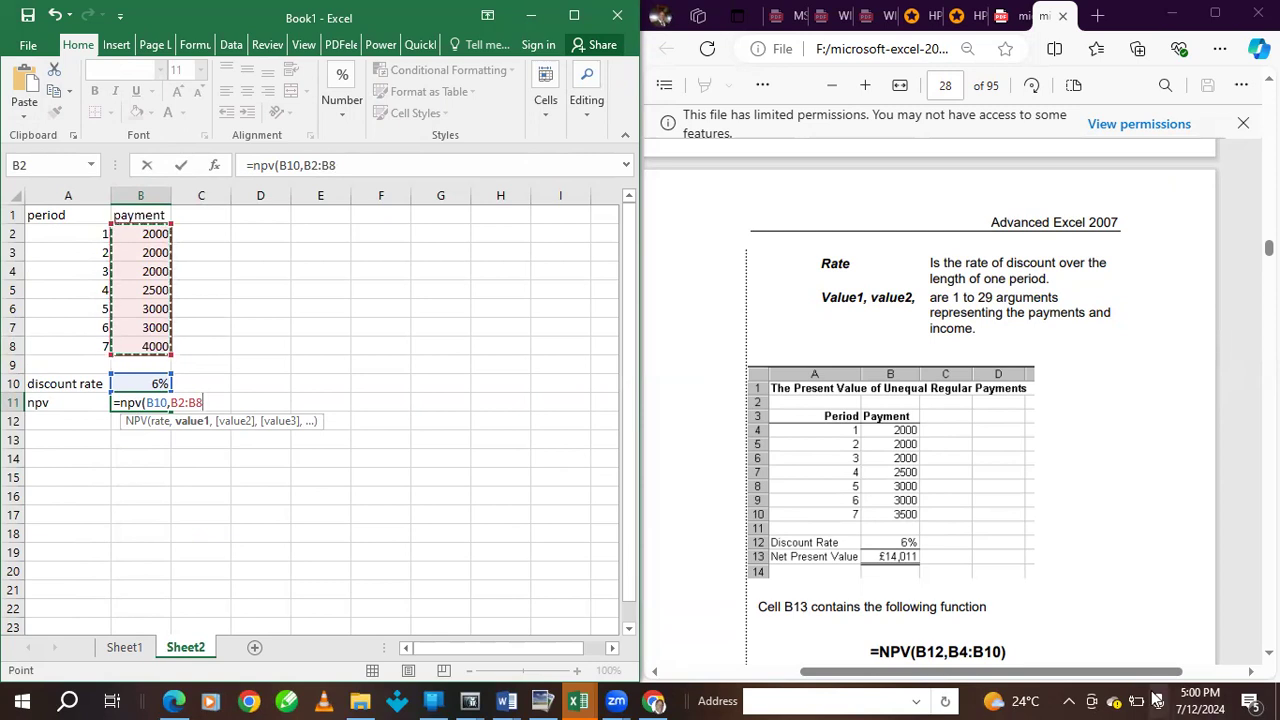
text())
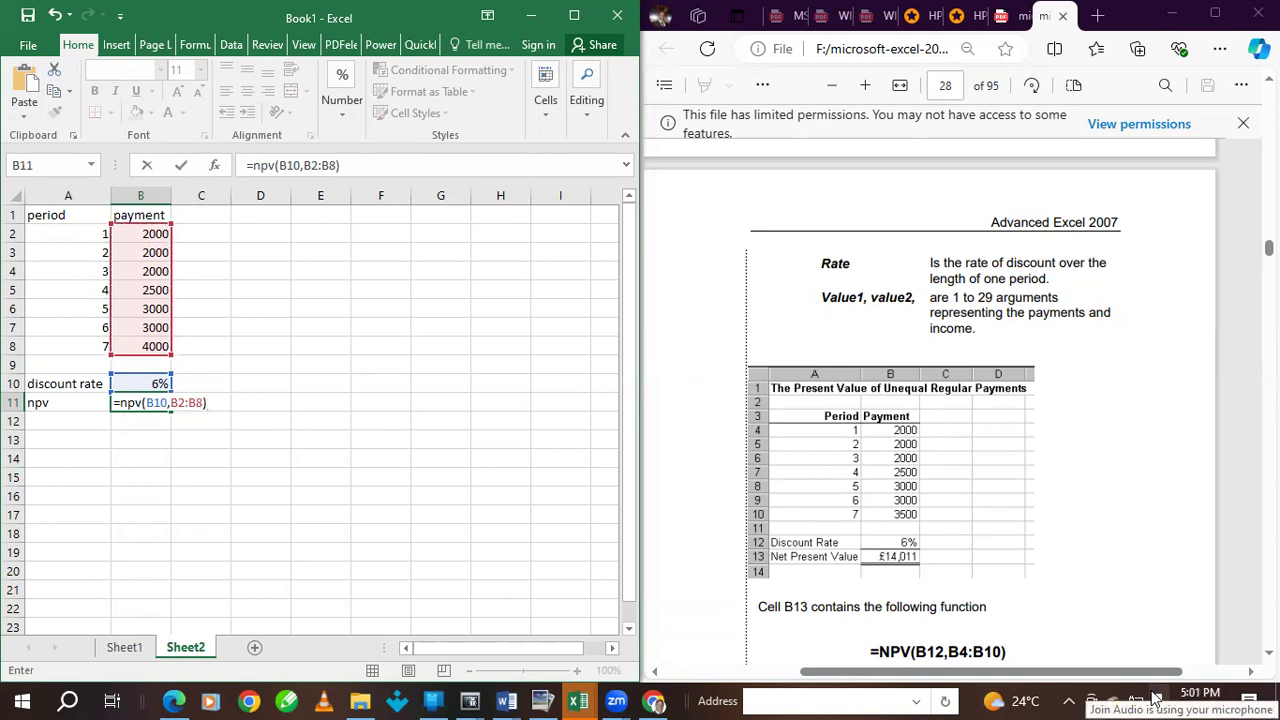
key(Return)
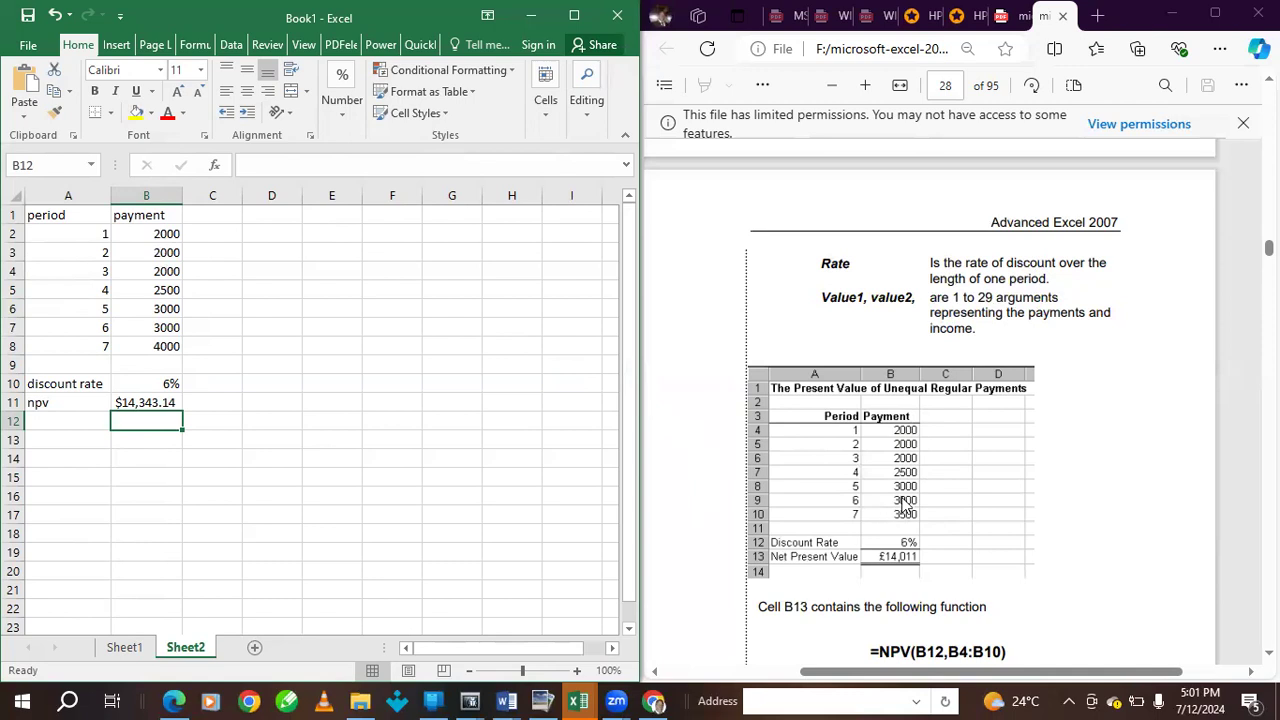
- Change the period 7 payment in B8 to 3500 to match the guide
click(163, 346)
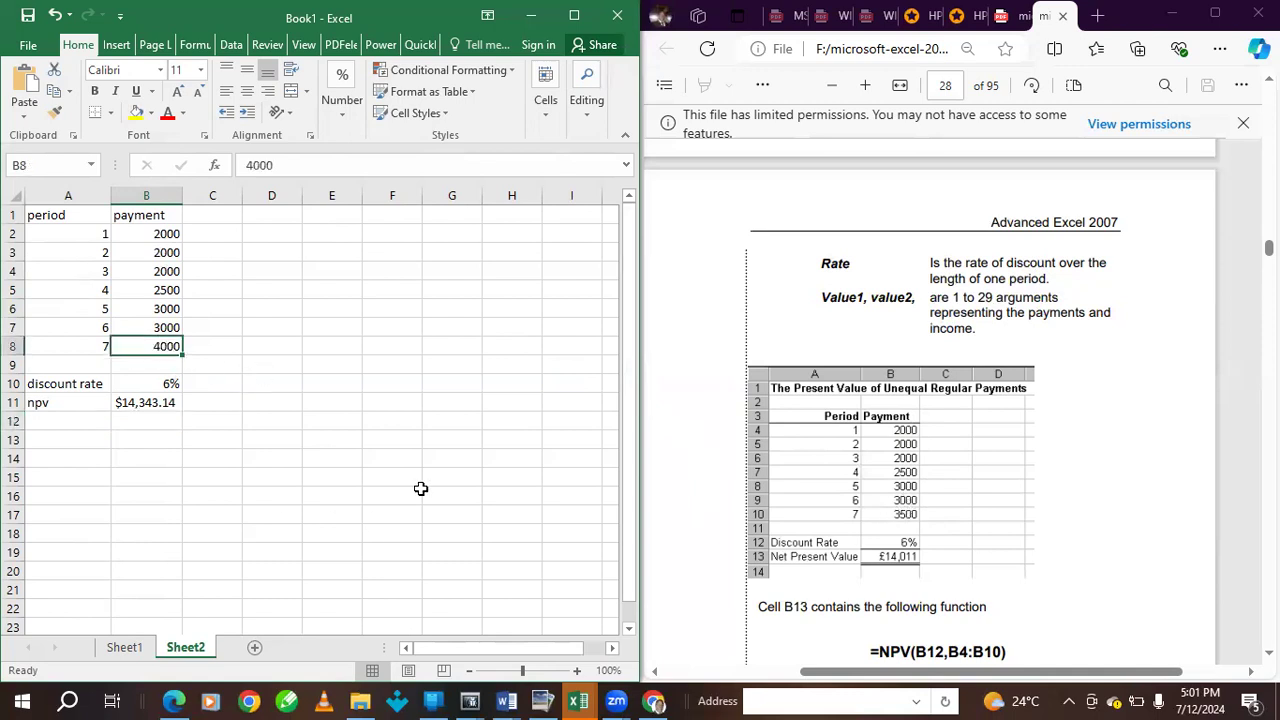
key(BackSpace)
text(3500)
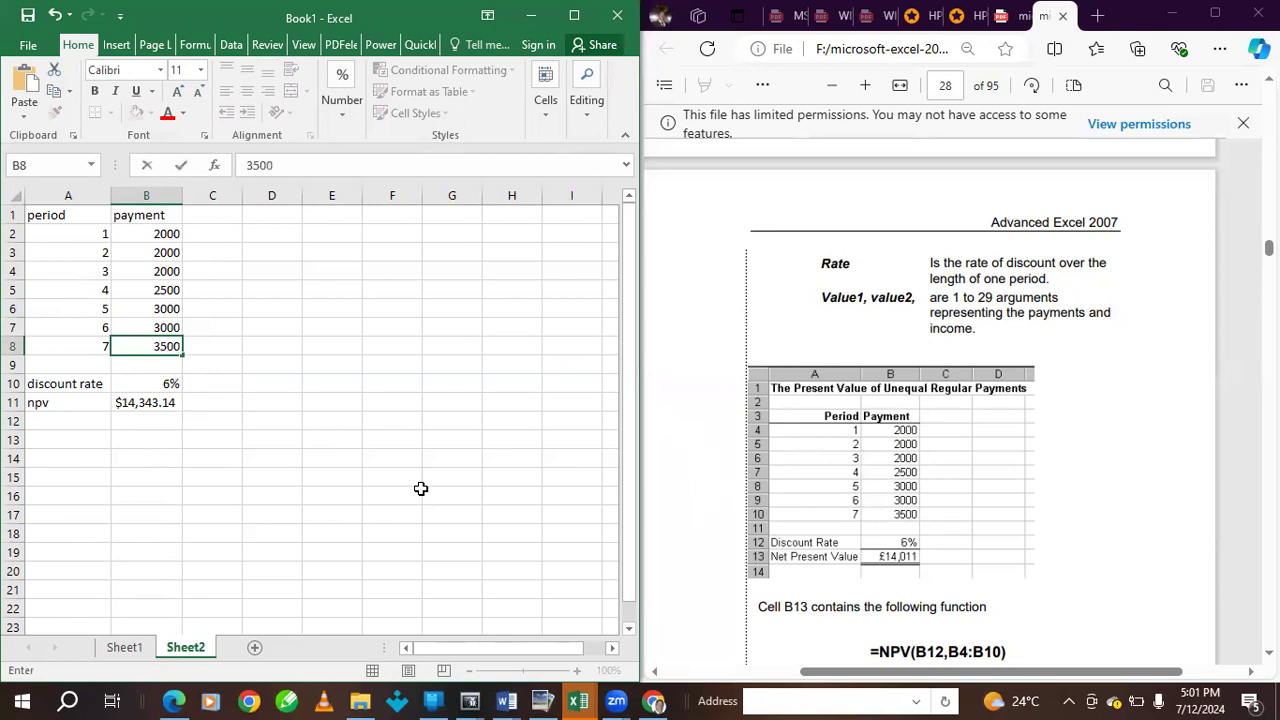
key(Return)
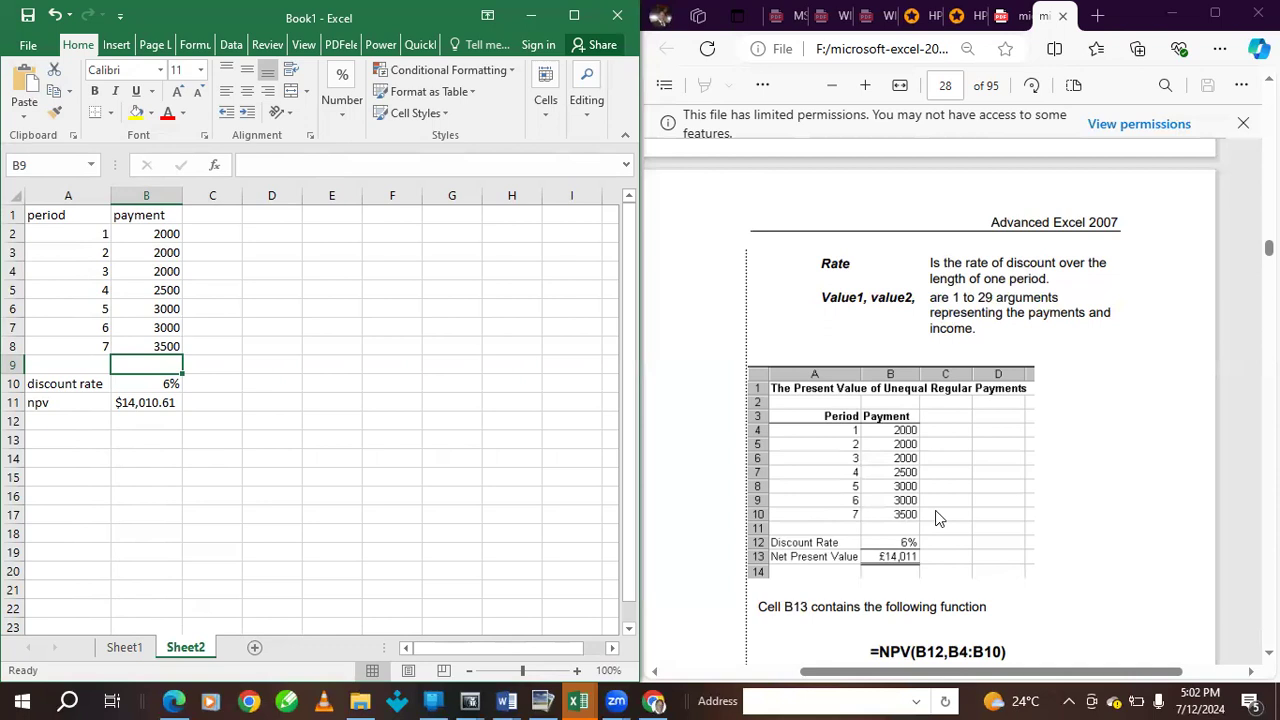
- Read on in the PDF guide to the FV example on page 29 and add a new worksheet to the workbook
click(1269, 653)
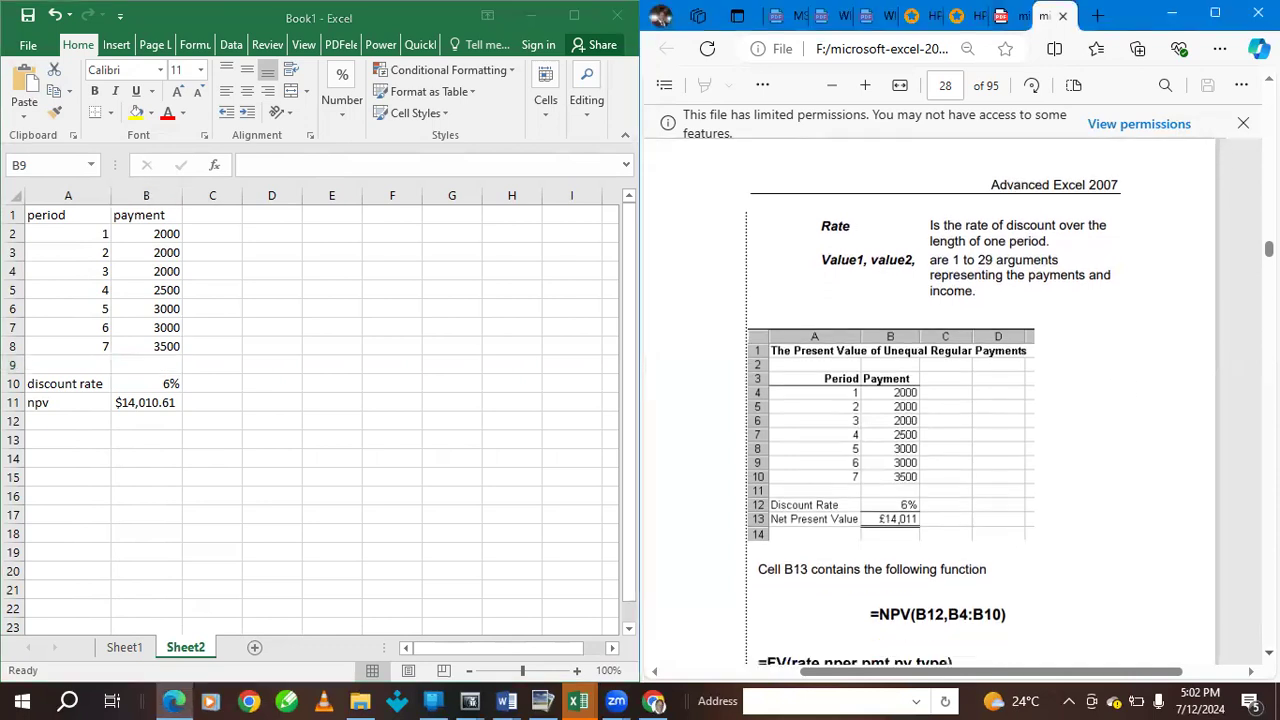
scroll(916, 343, down, 5)
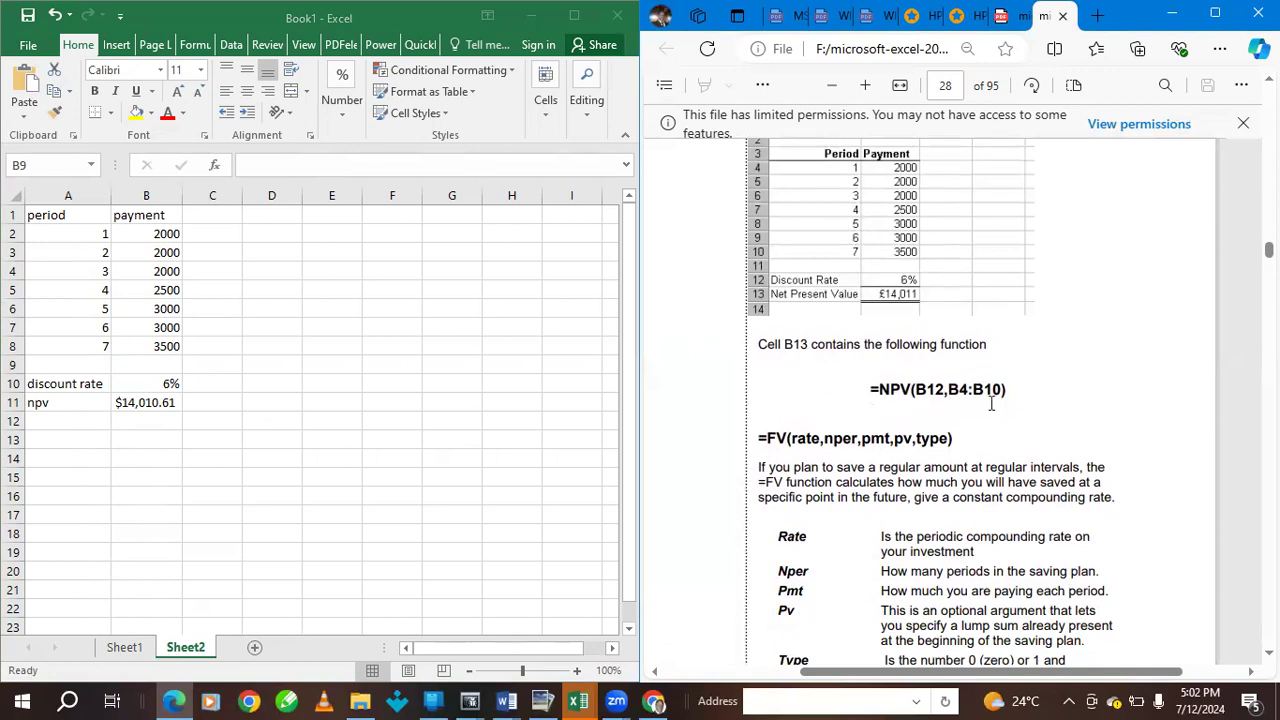
scroll(930, 400, down, 1)
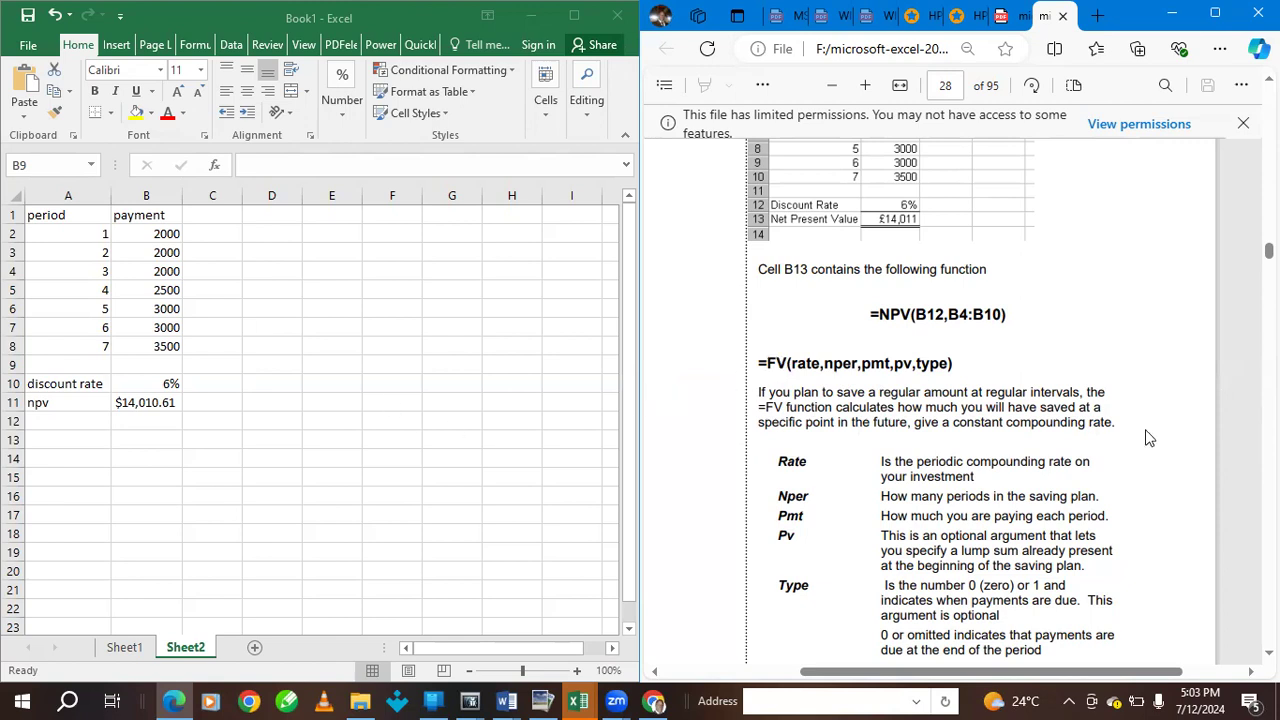
scroll(933, 400, down, 5)
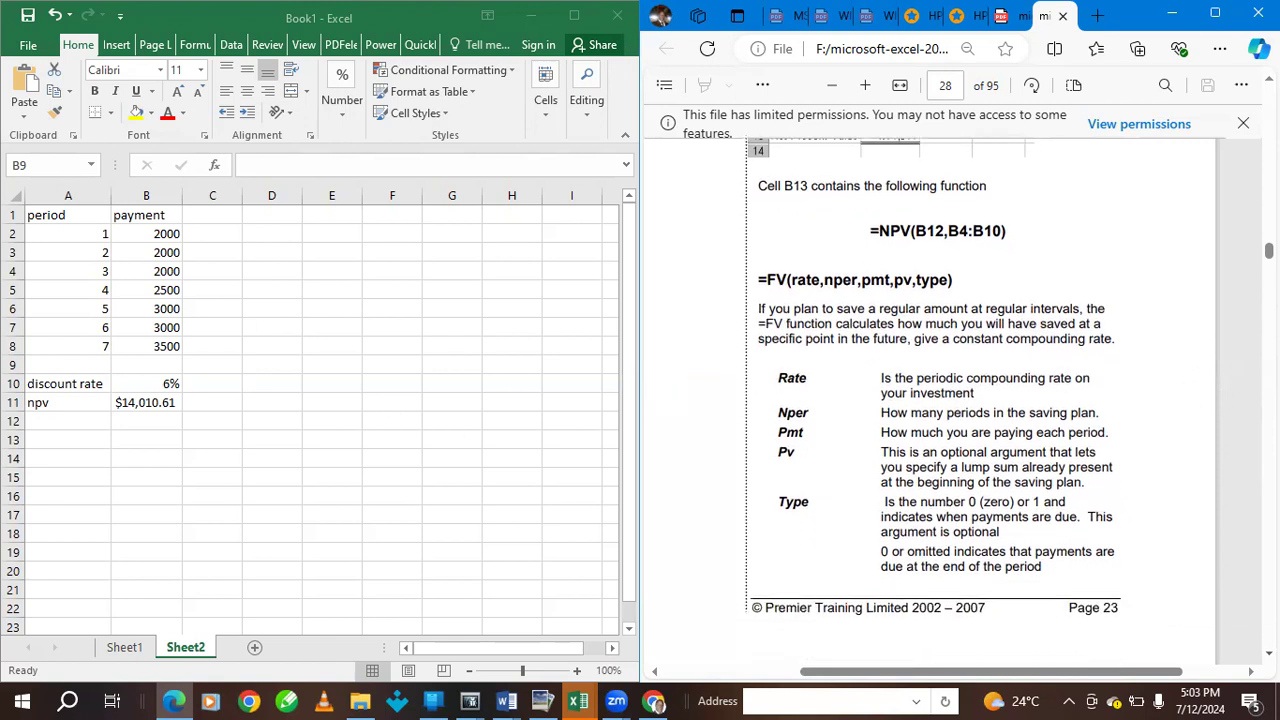
scroll(1061, 642, down, 7)
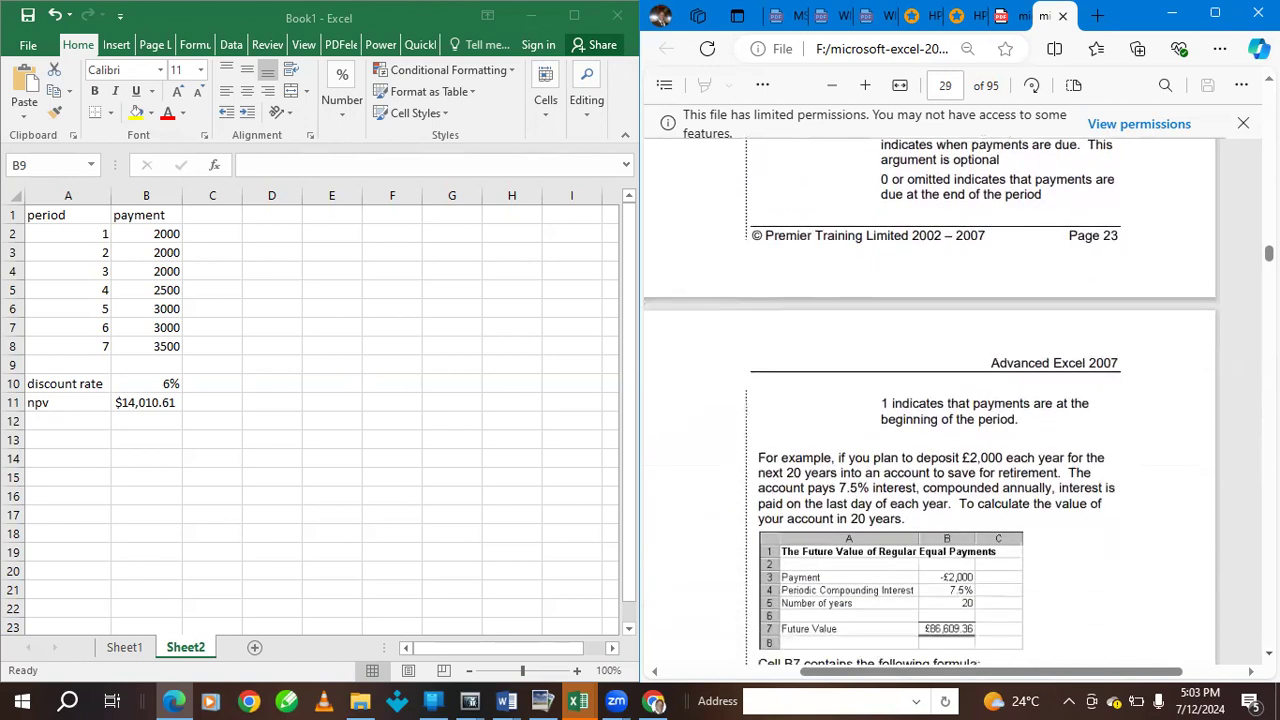
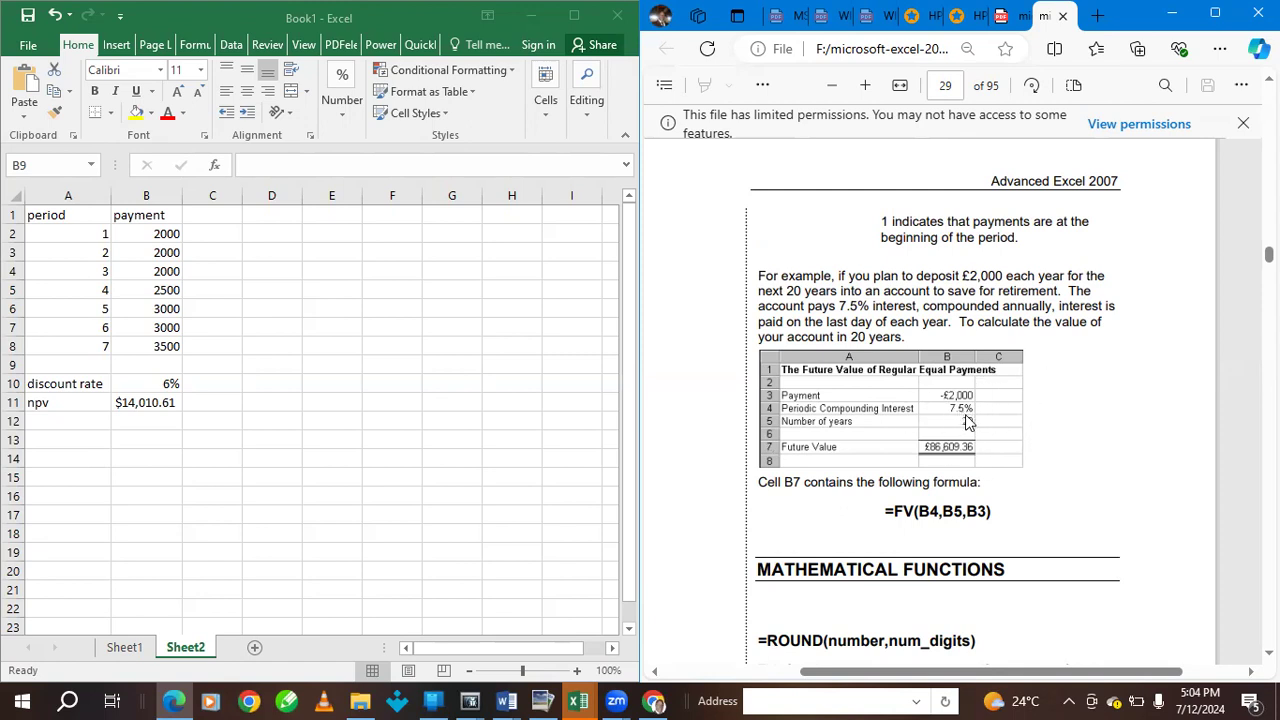
click(255, 647)
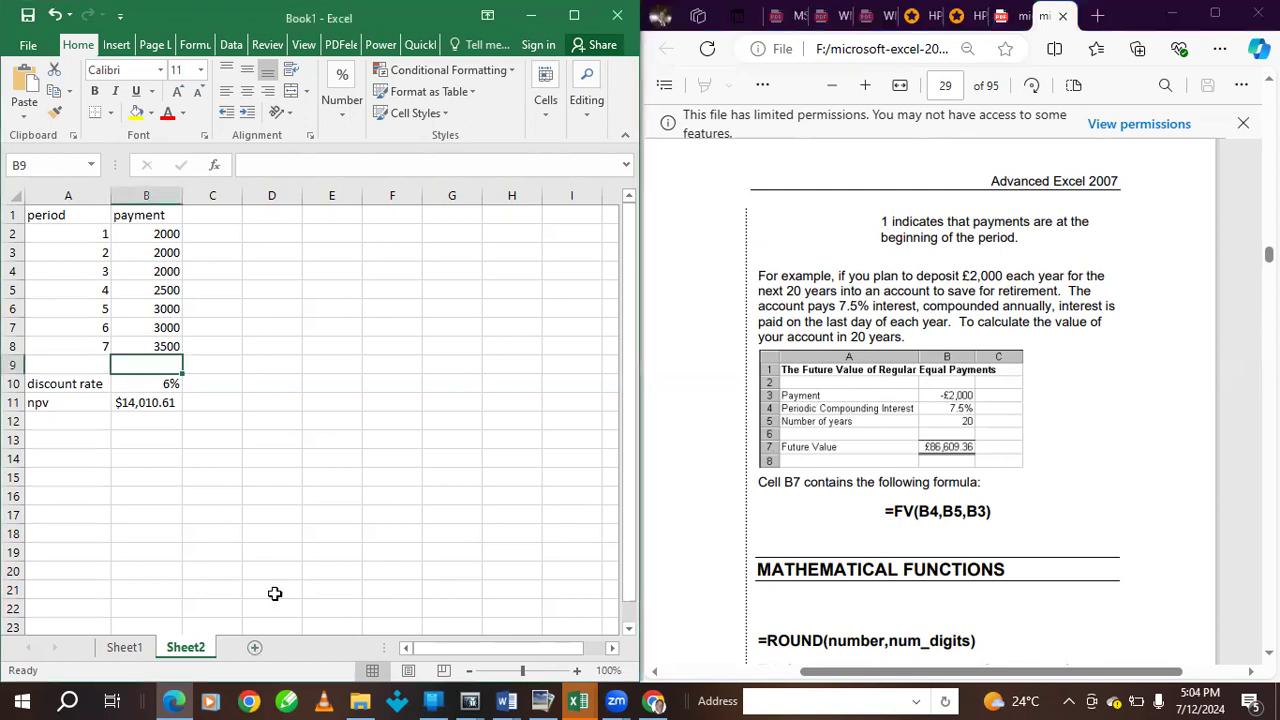
click(255, 647)
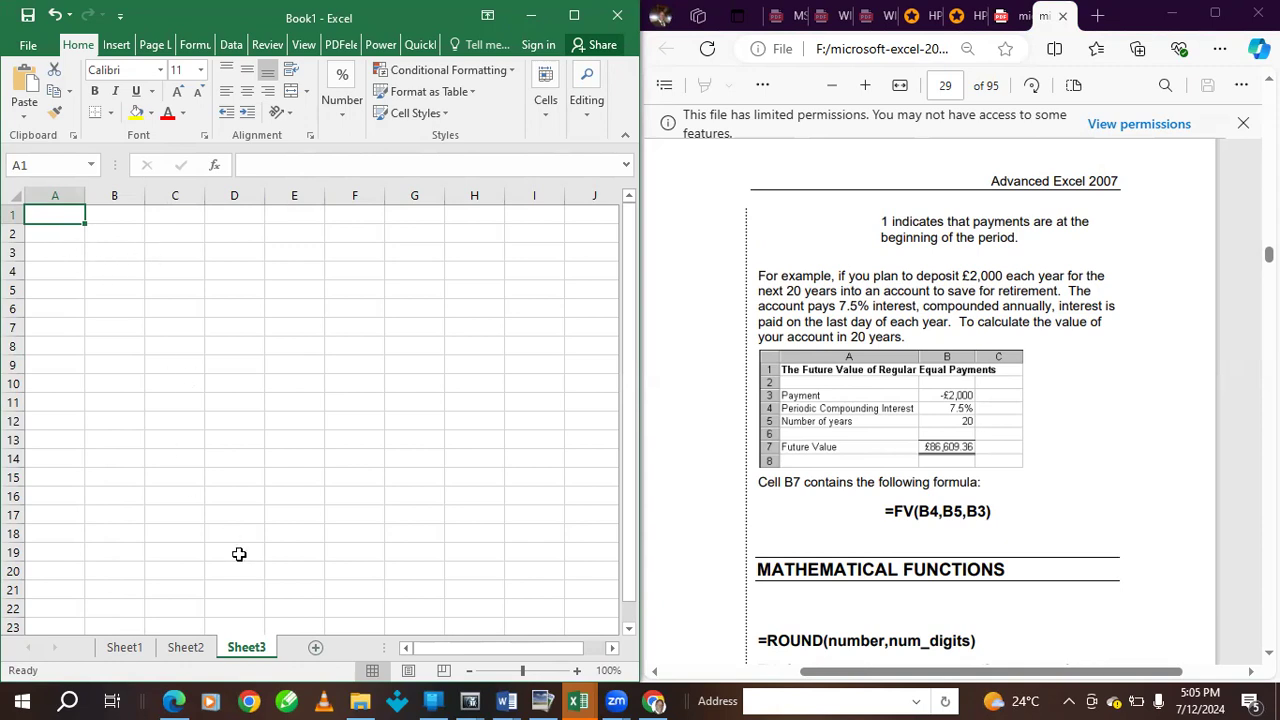
click(124, 647)
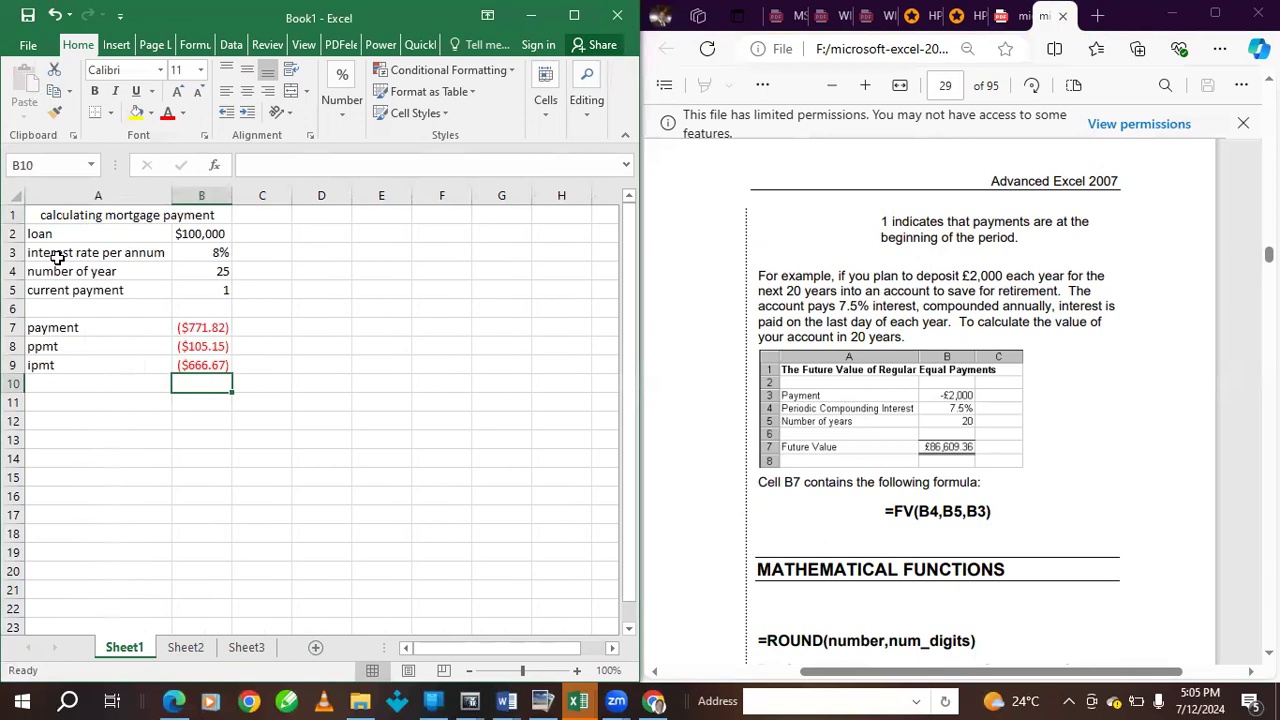
click(186, 647)
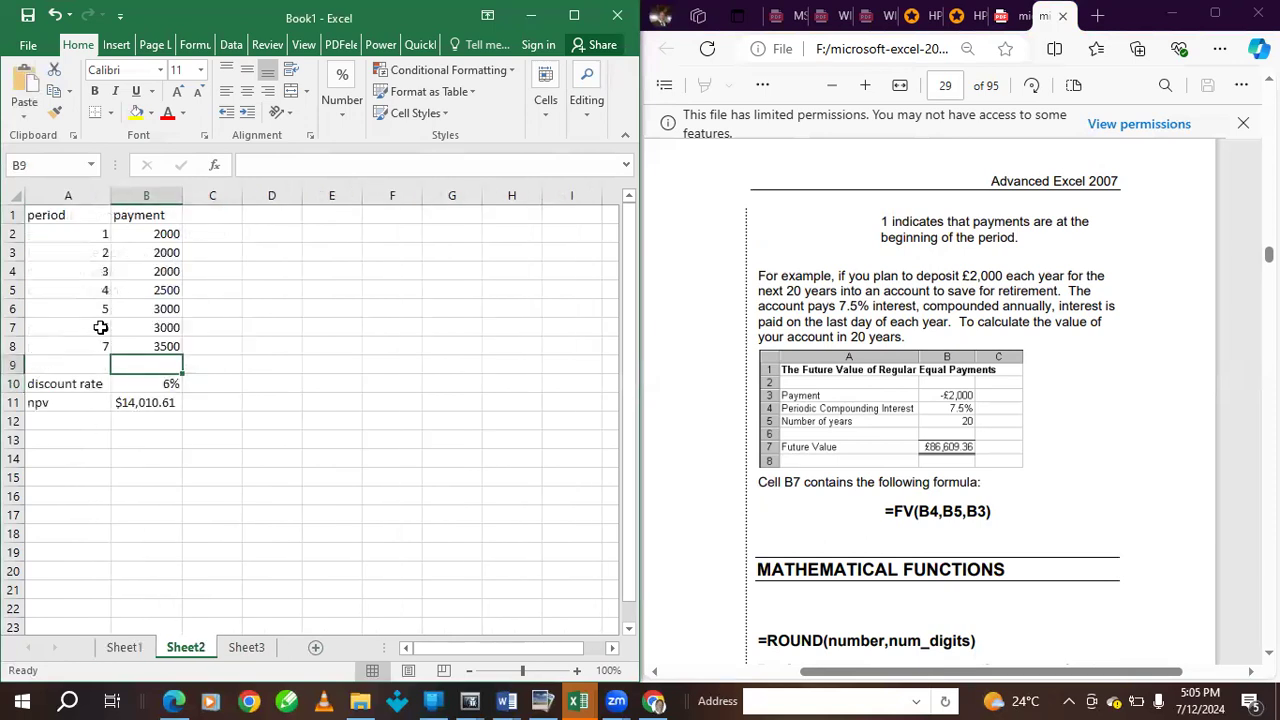
click(126, 650)
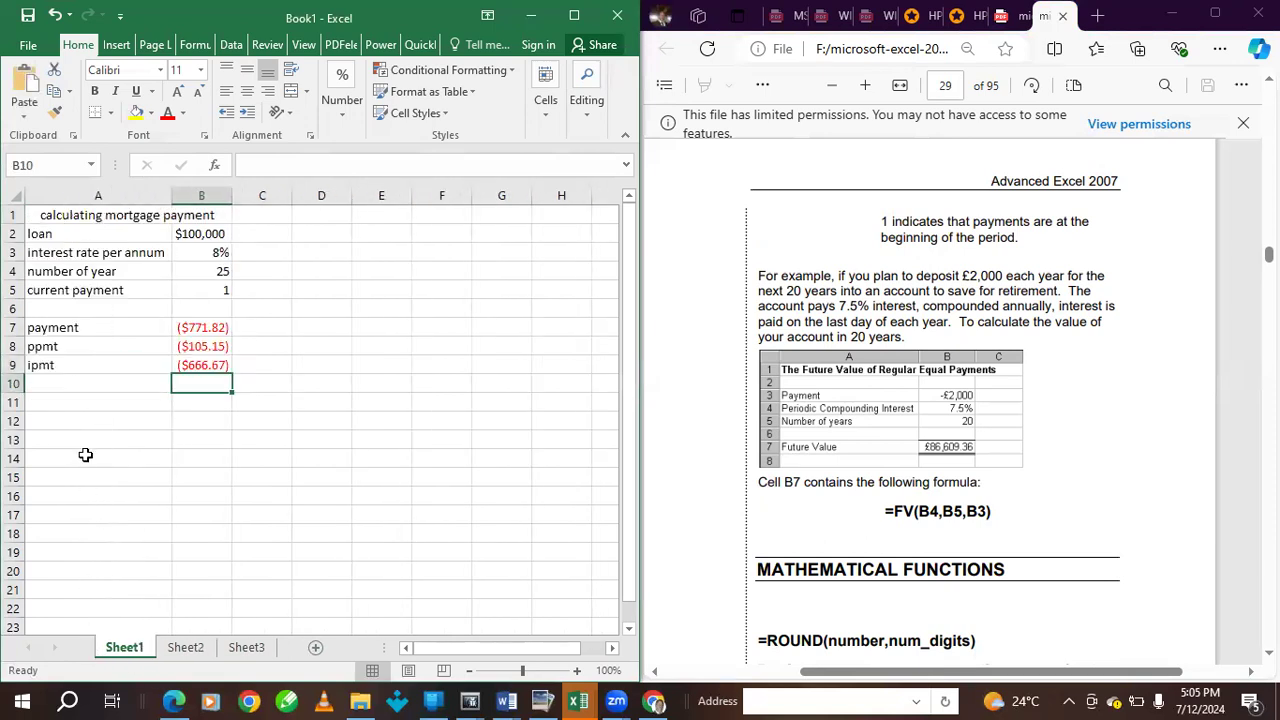
click(224, 647)
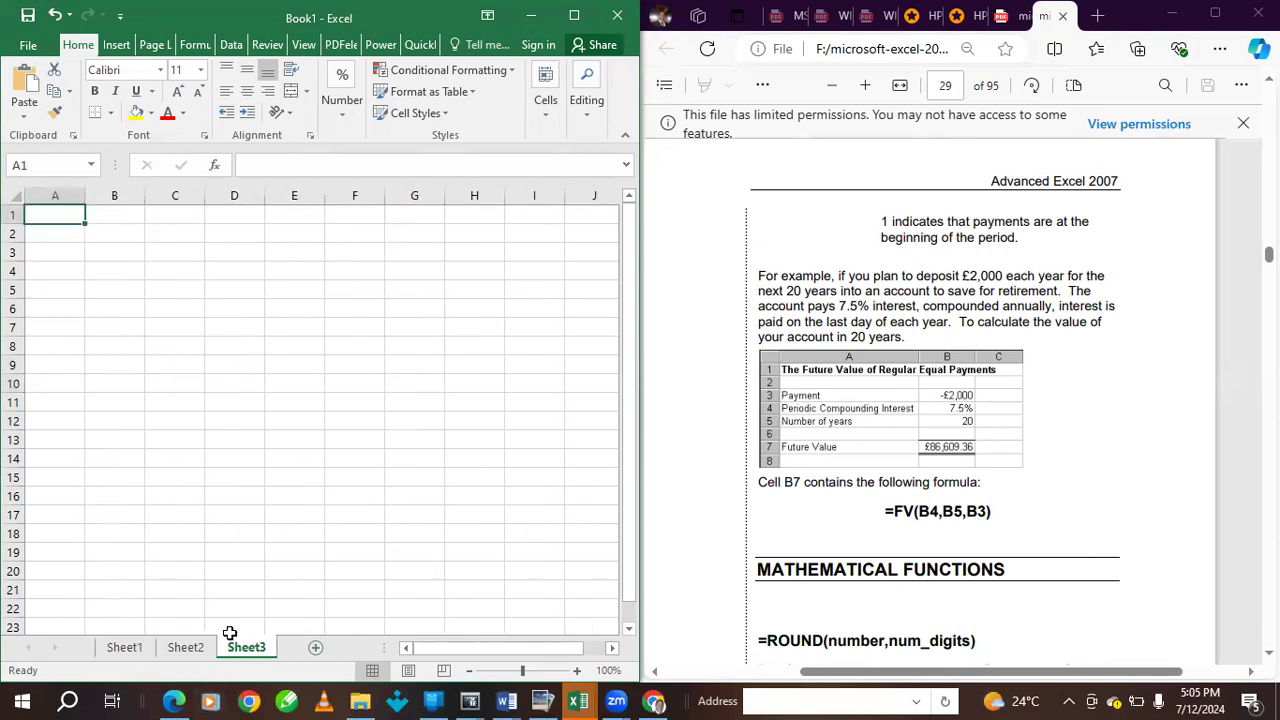
- Label A2 "payment" and A3 "period compounding interest" on Sheet3
click(57, 234)
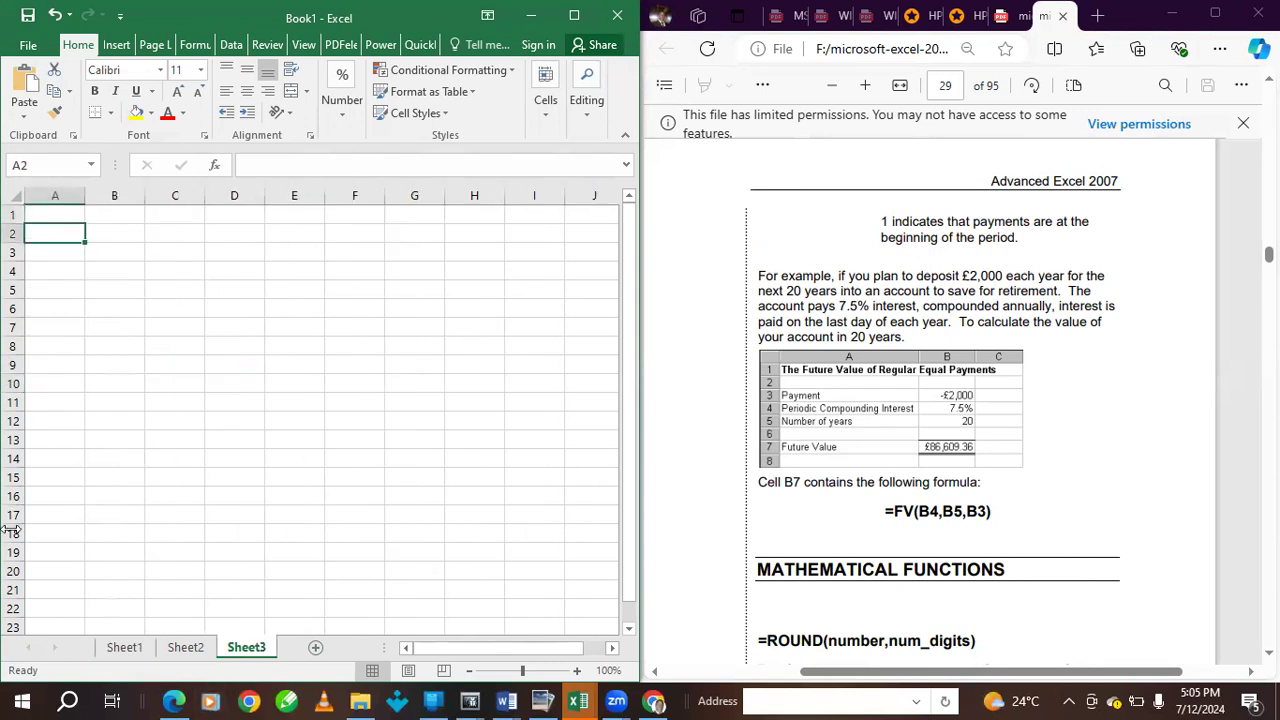
text(pam)
key(BackSpace)
text(yment)
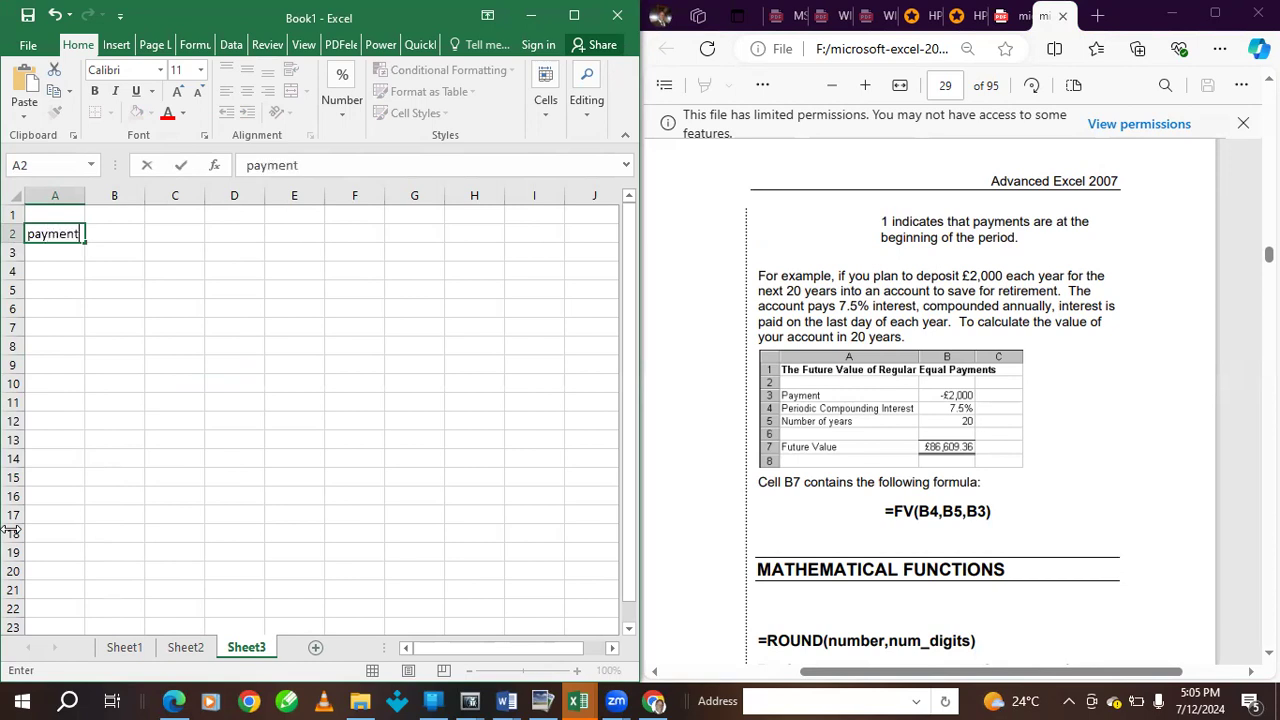
key(ctrl+Return)
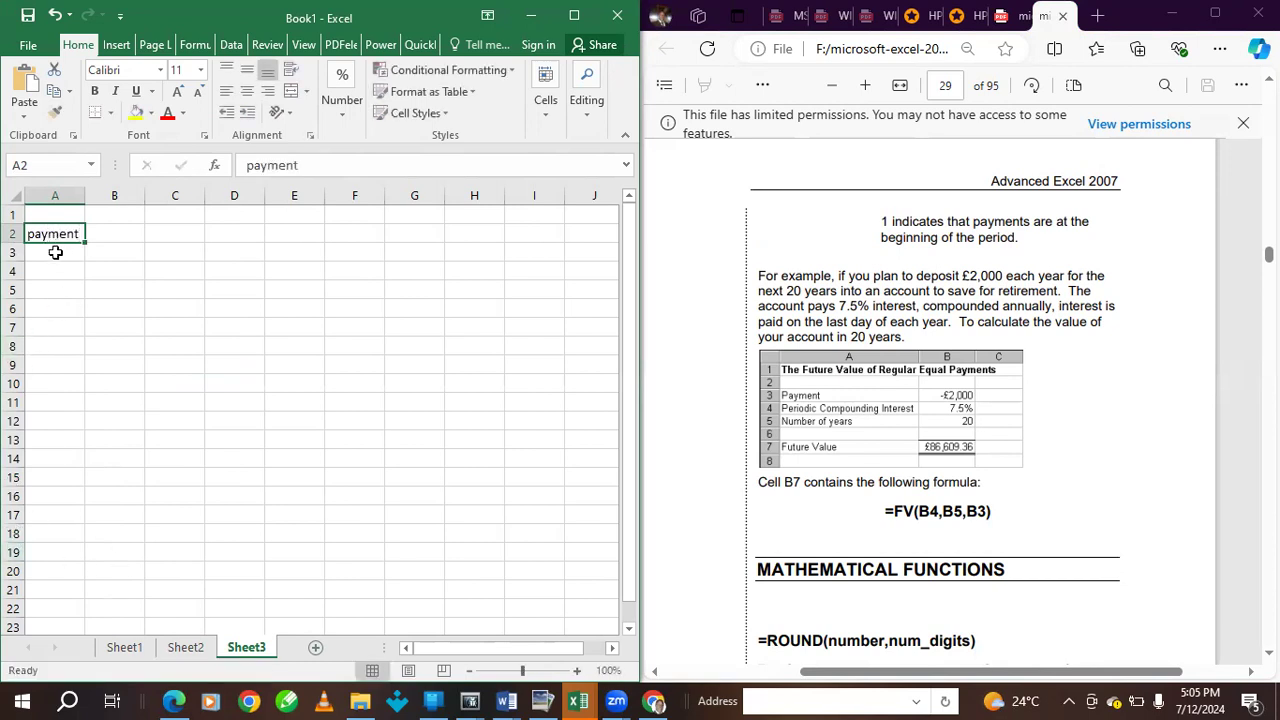
click(55, 252)
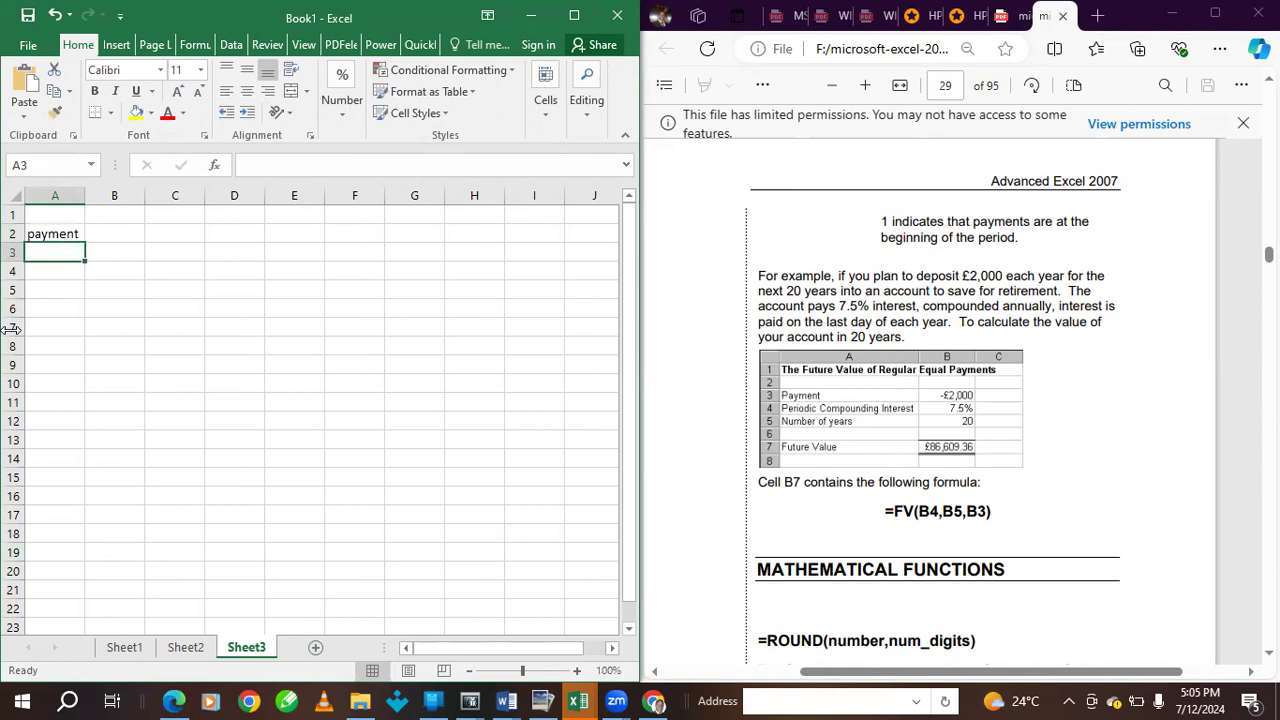
text(perio)
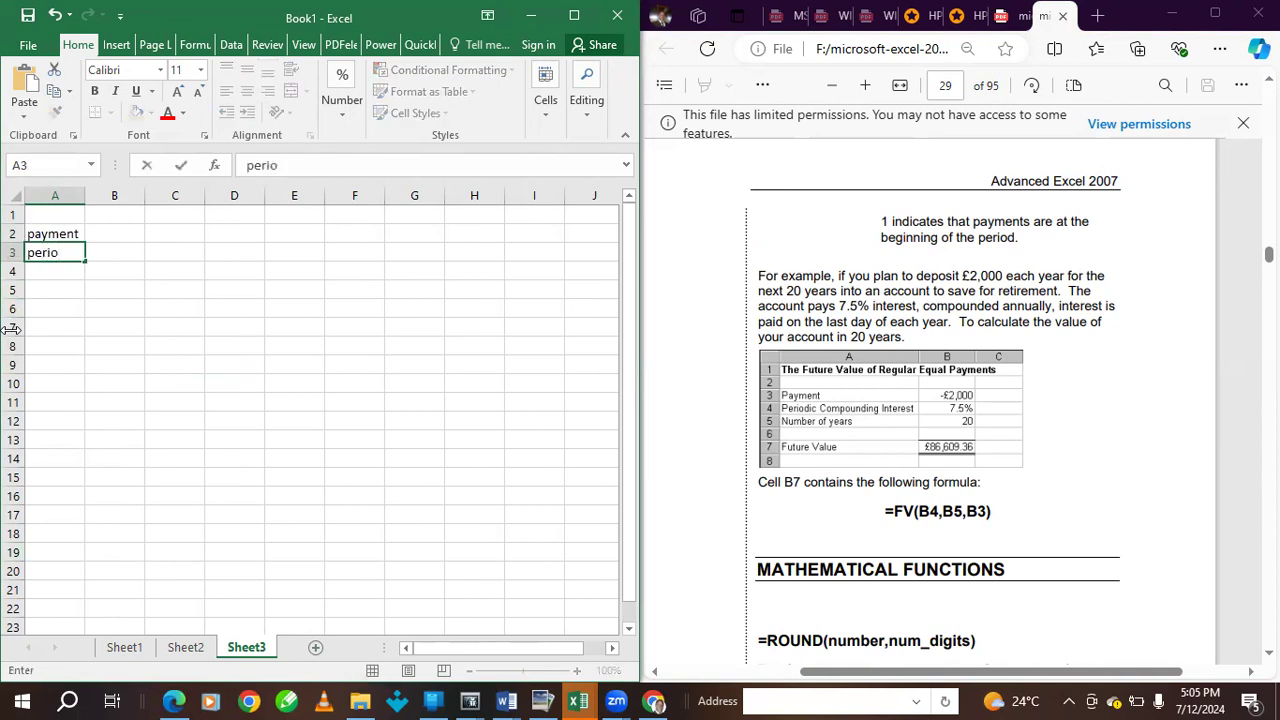
text(d compounding interest)
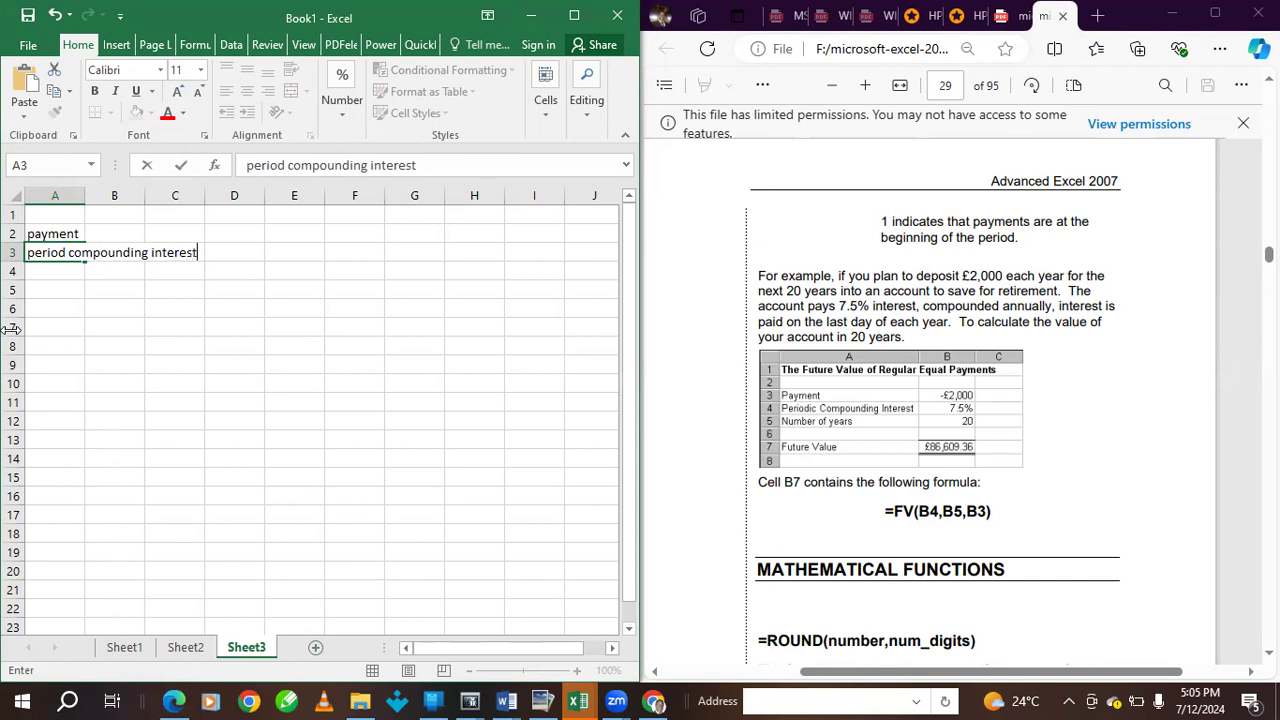
- Widen column A to fit its longest label and label A4 "number of years"
click(110, 195)
double_click(79, 194)
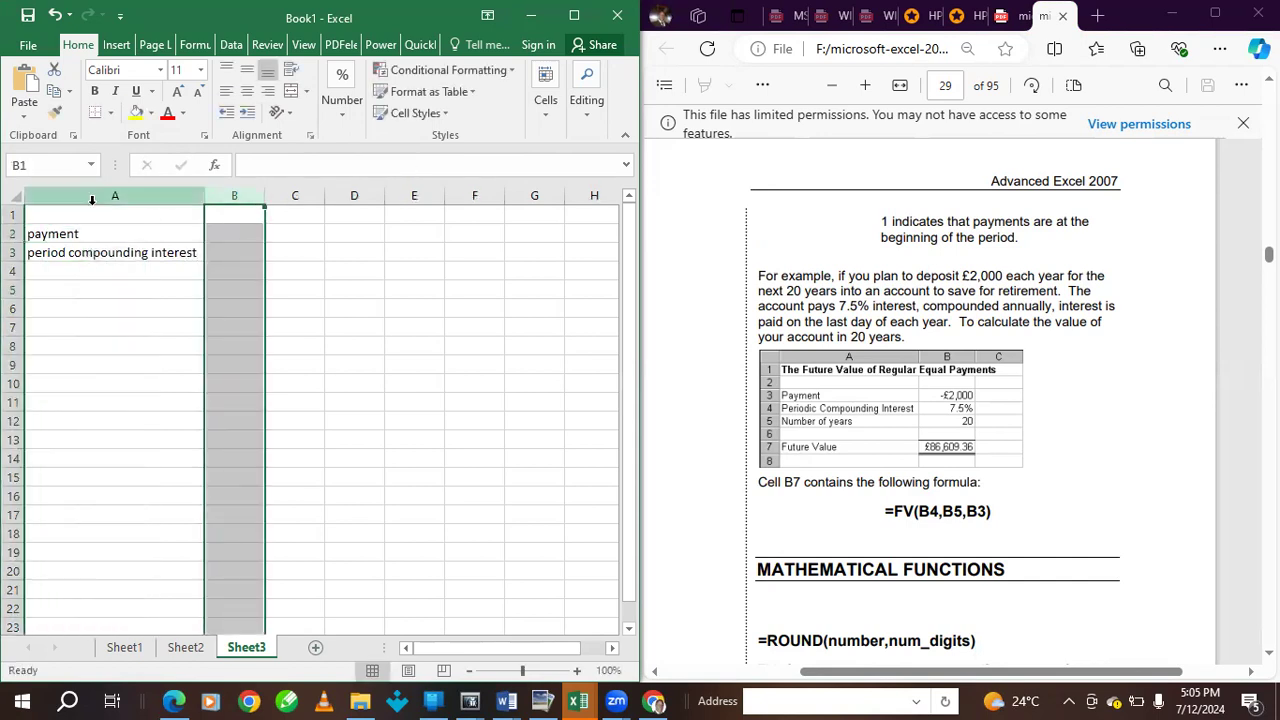
click(157, 281)
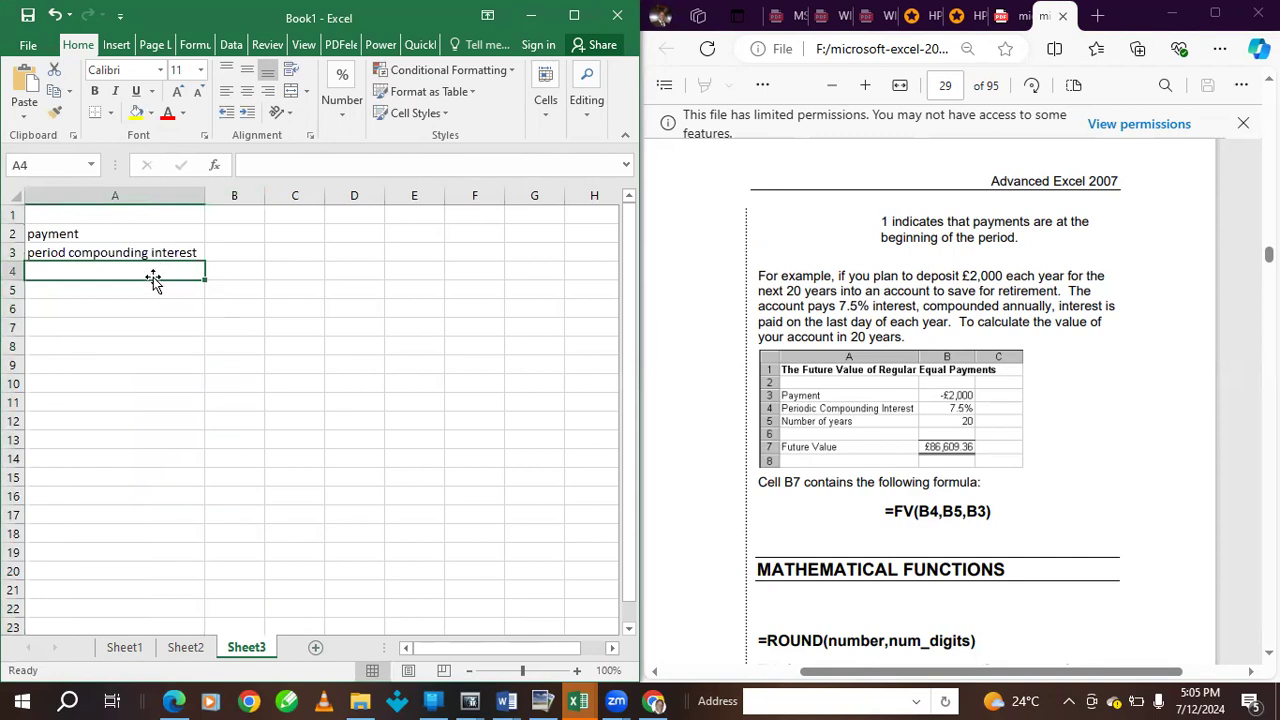
text(numbe)
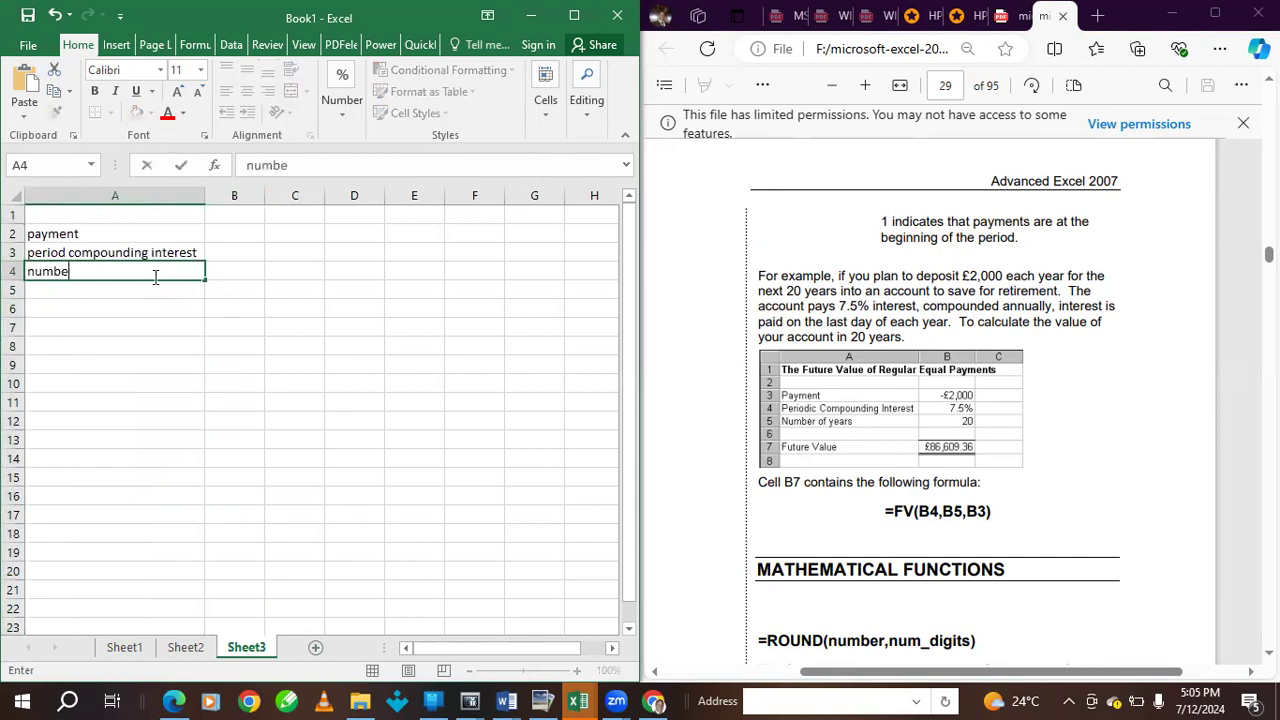
text(r of years)
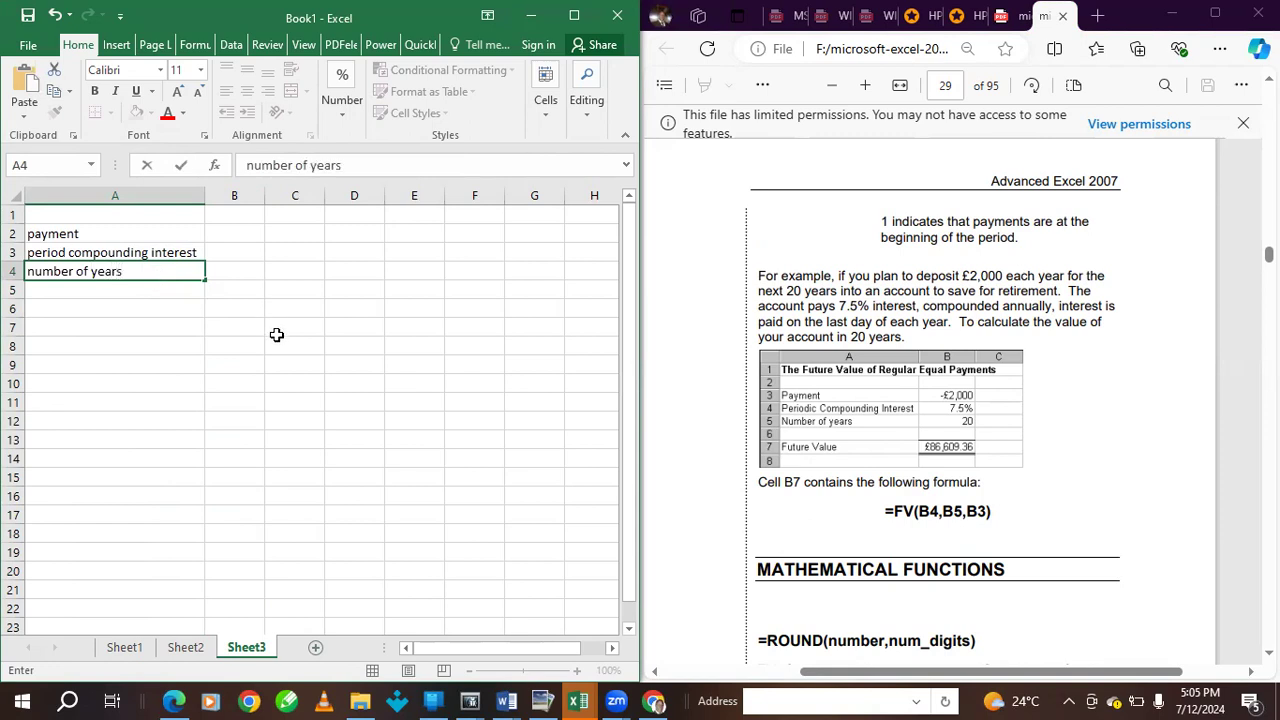
- Enter the example values beside their labels: payment 2000 in B2, interest 7.5% in B3 and 20 years in B4
click(244, 231)
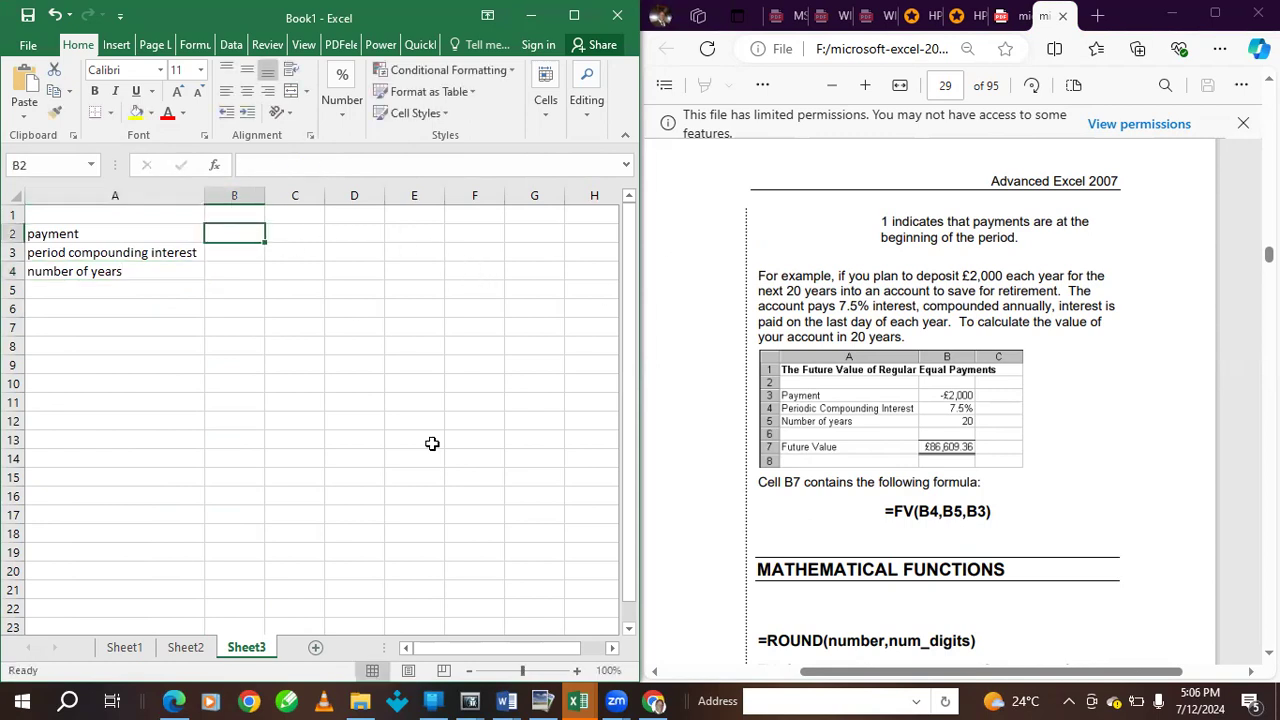
text(2000)
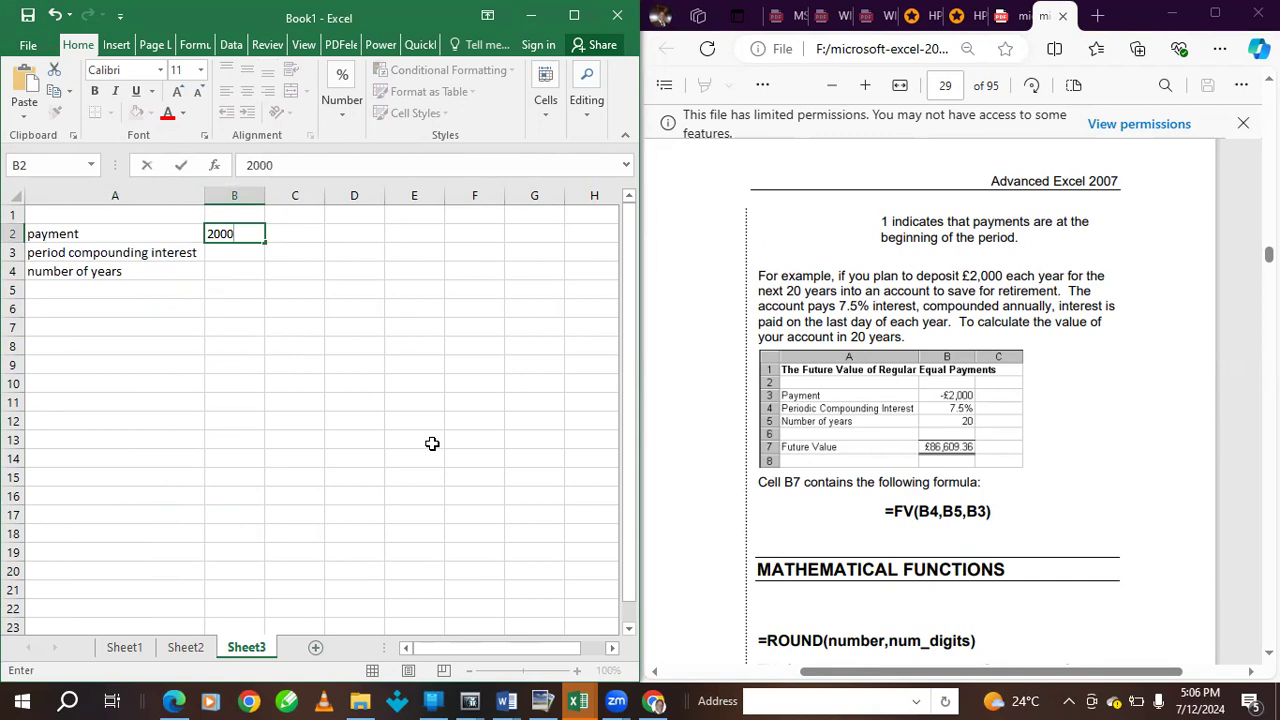
click(218, 252)
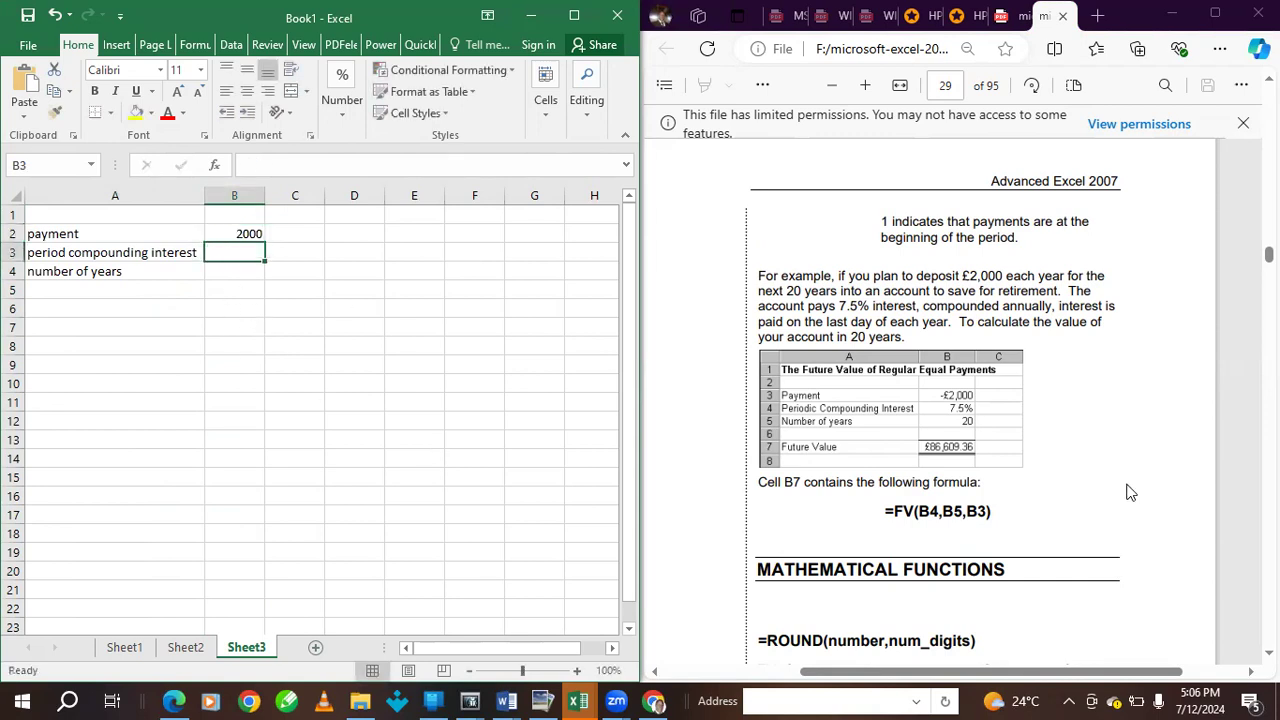
text(7)
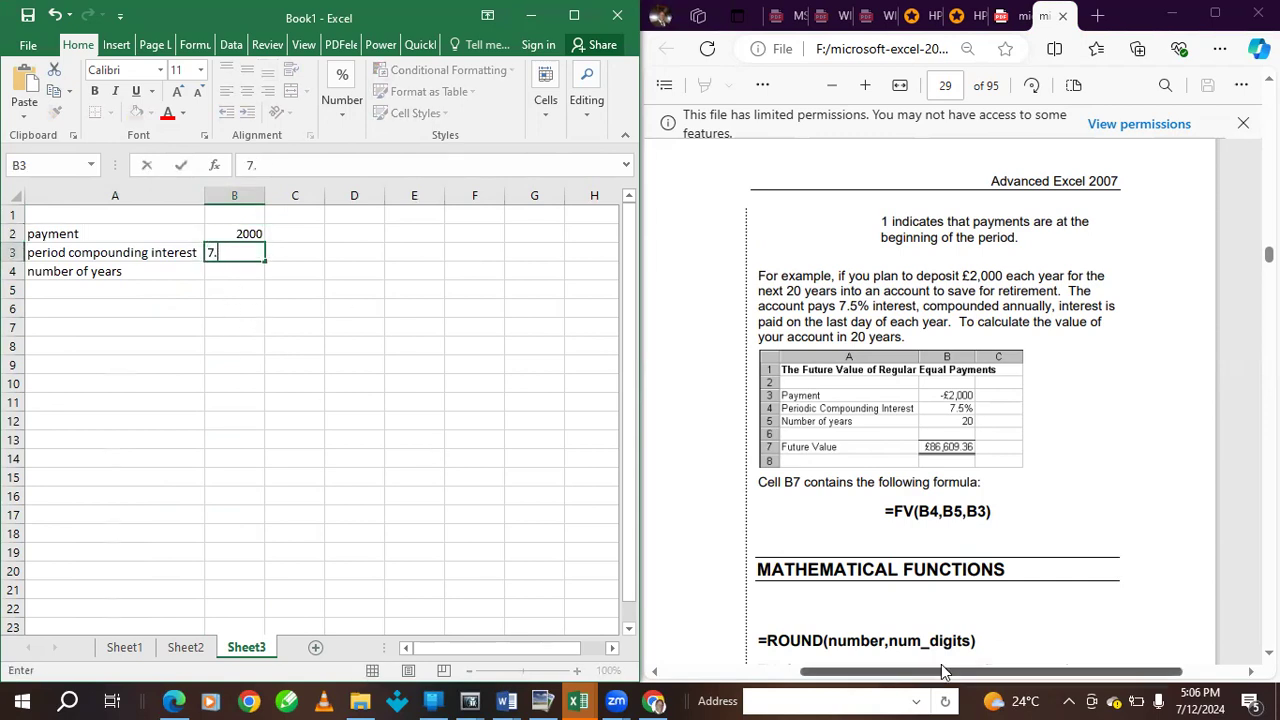
text(.5%)
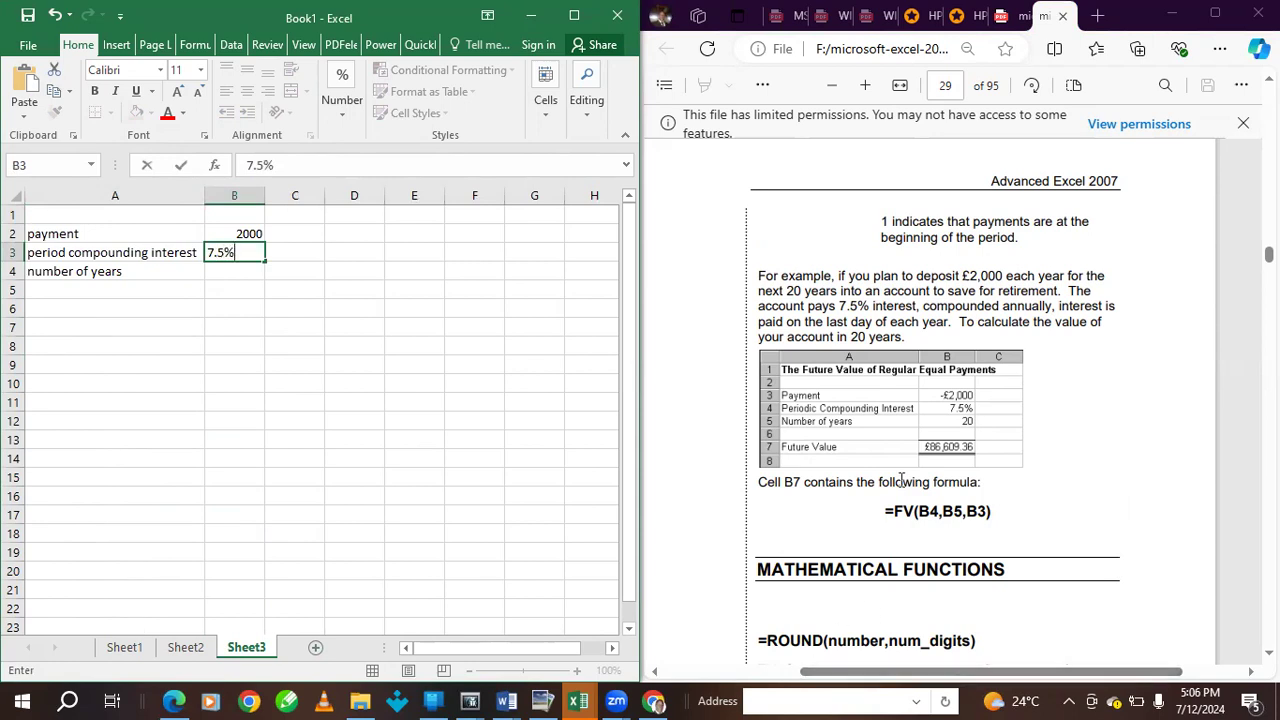
click(218, 272)
text(20)
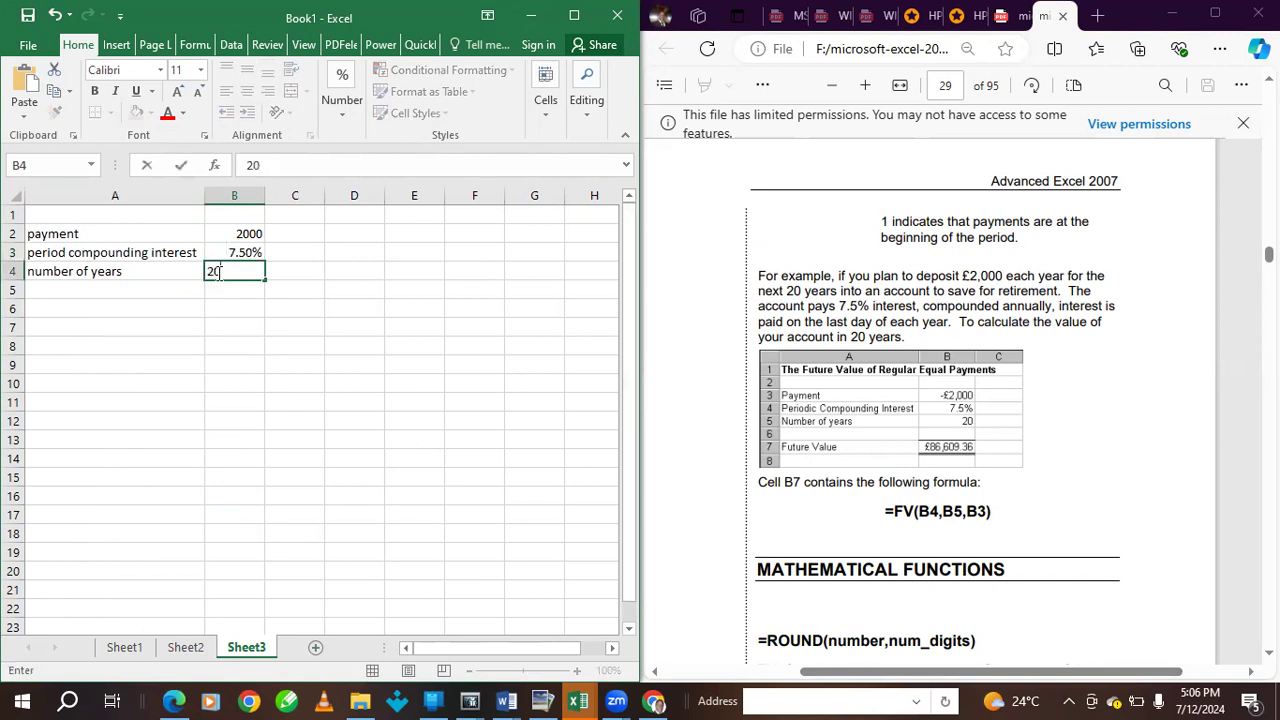
- Label A6 "future value", leaving row 5 blank
click(72, 310)
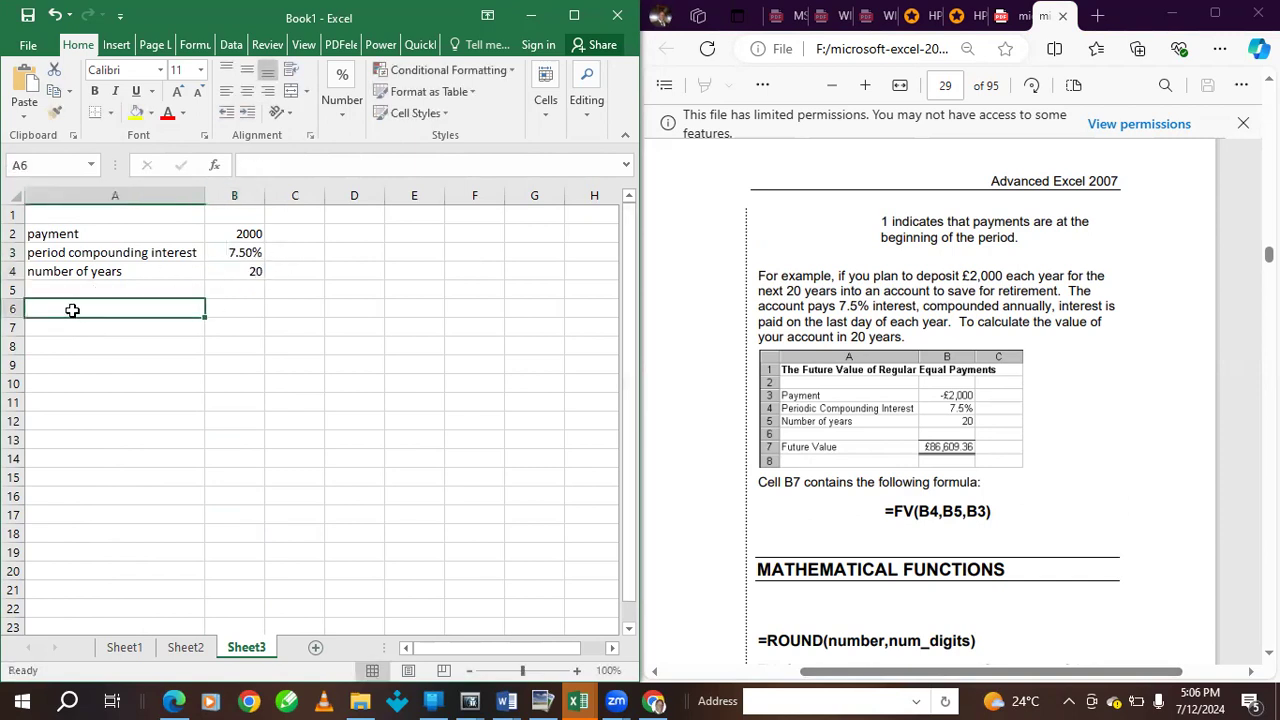
text(f)
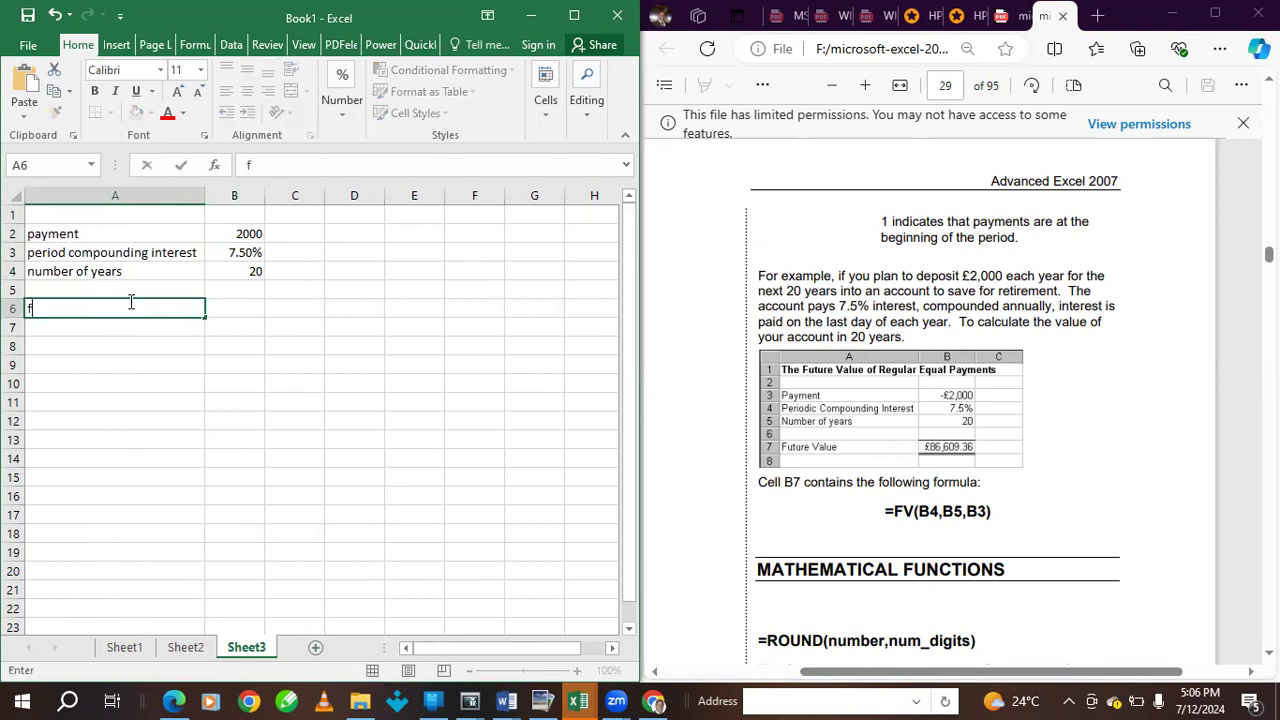
text(uture value)
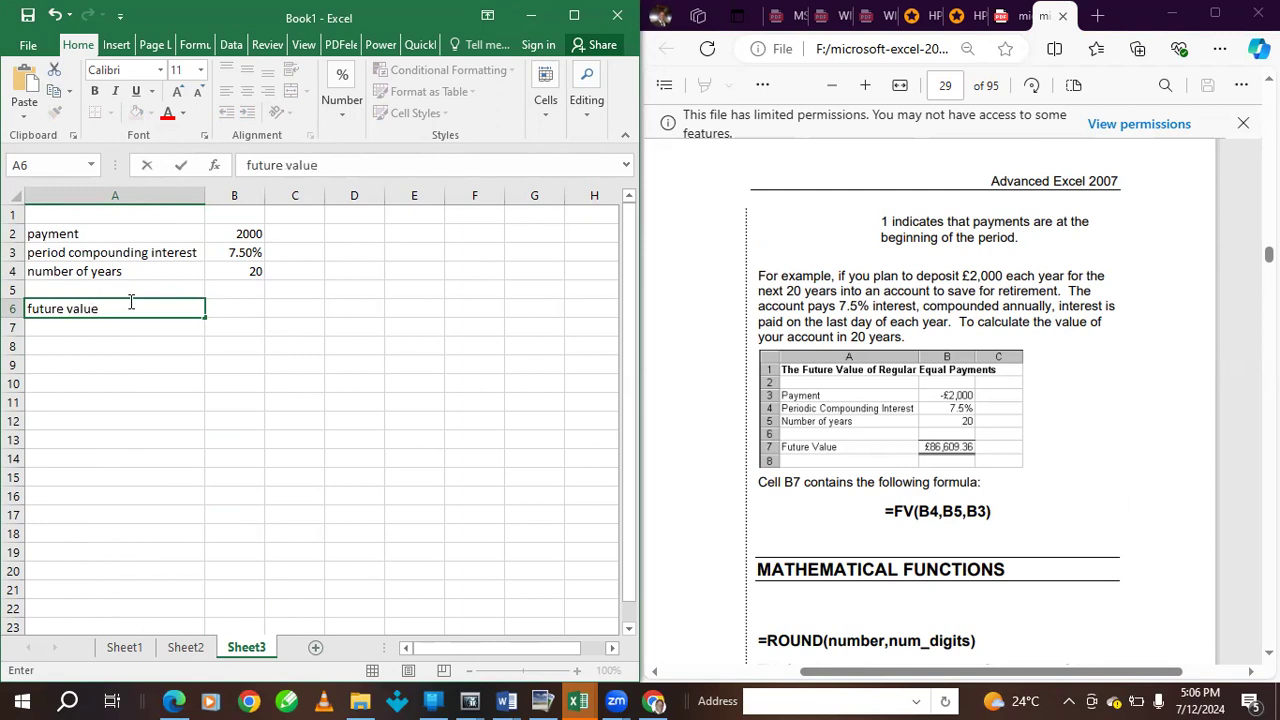
- Calculate the future value in B6 with =fv(B3,B4,B2), using the interest rate, number of years and payment
click(246, 305)
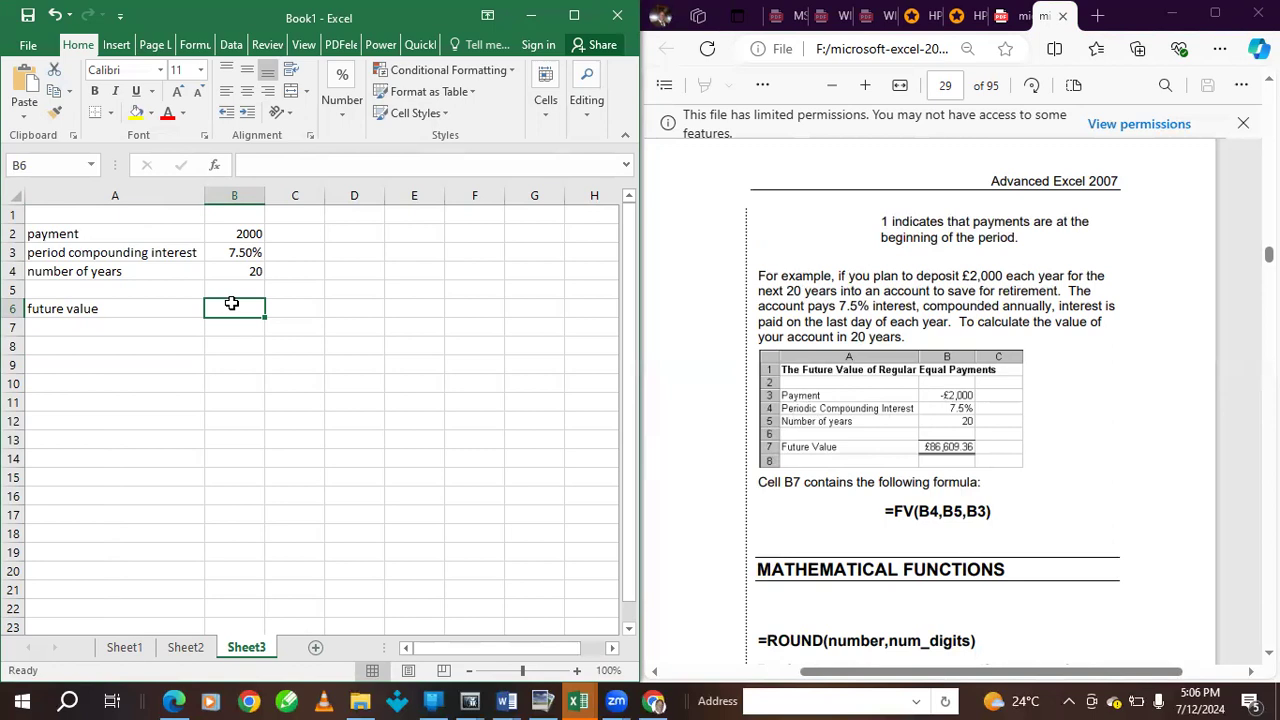
text(=fv)
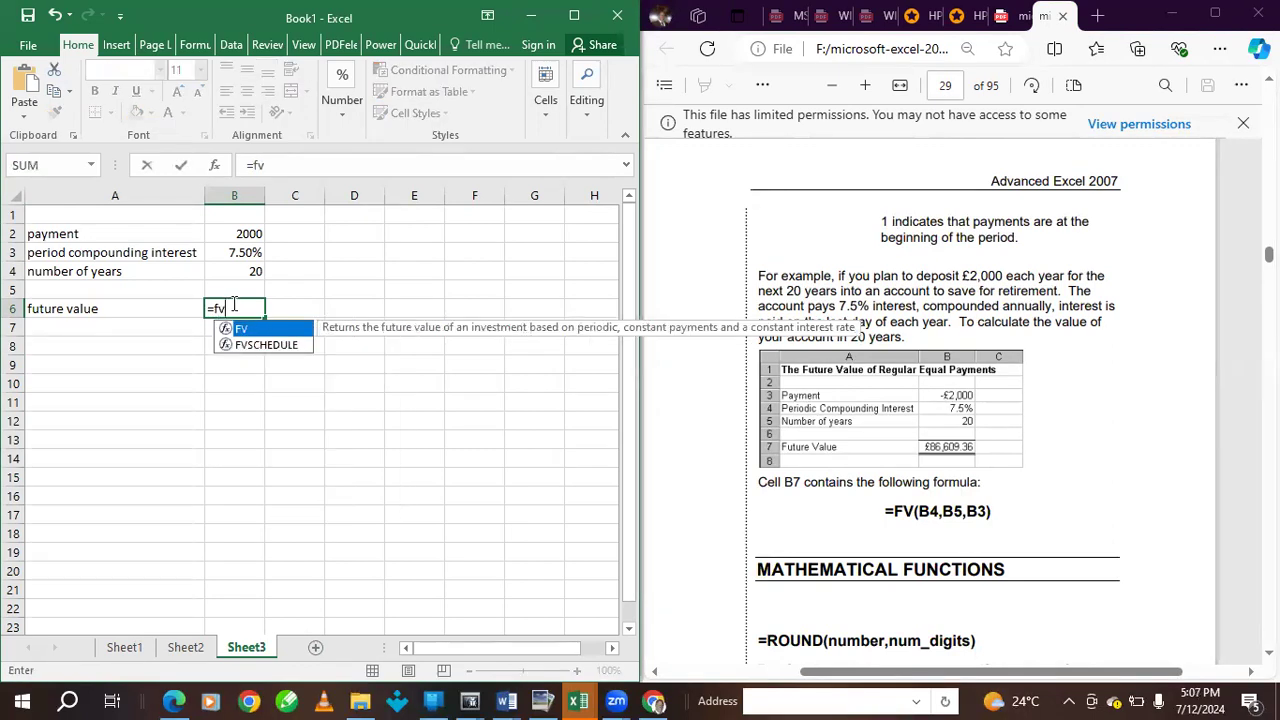
text(()
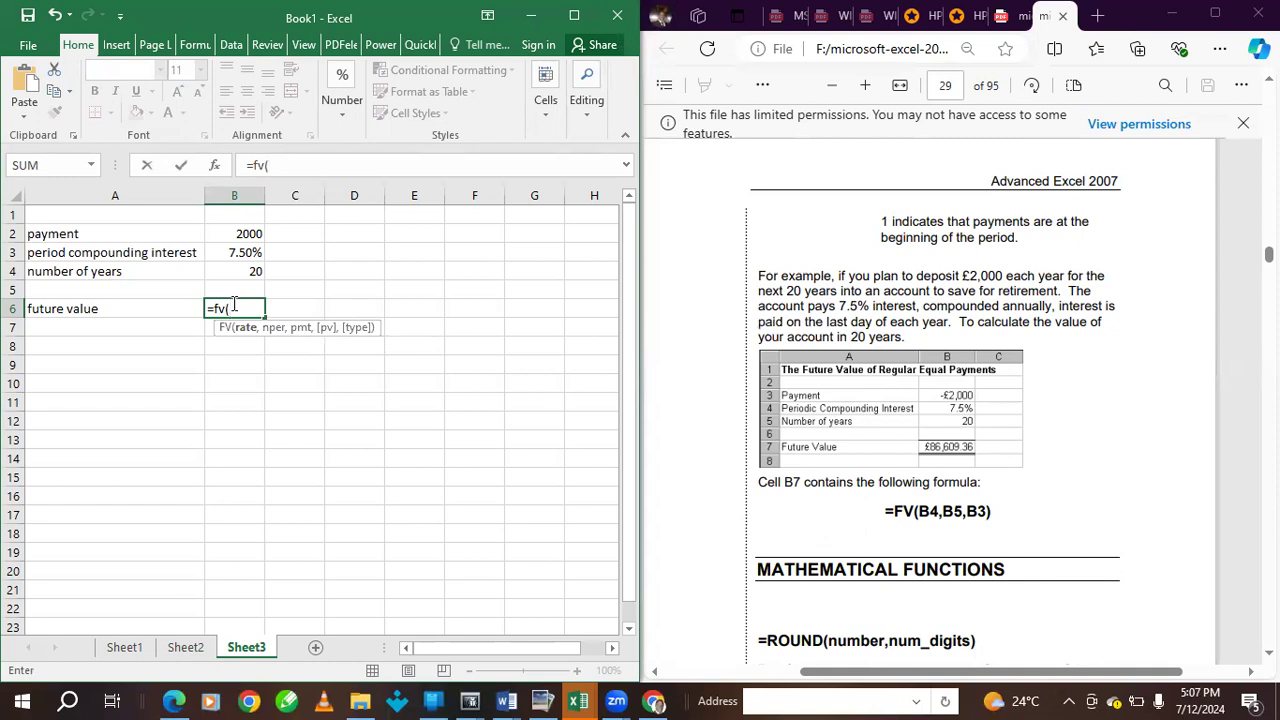
click(222, 233)
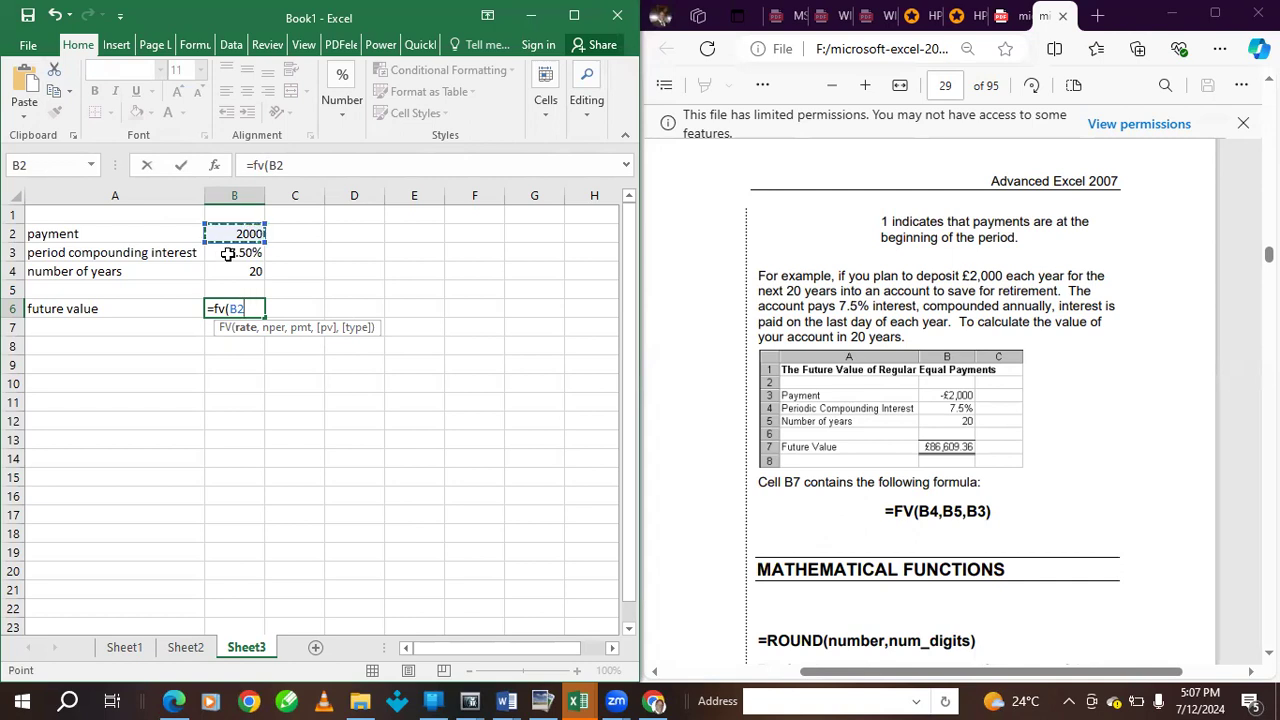
click(231, 256)
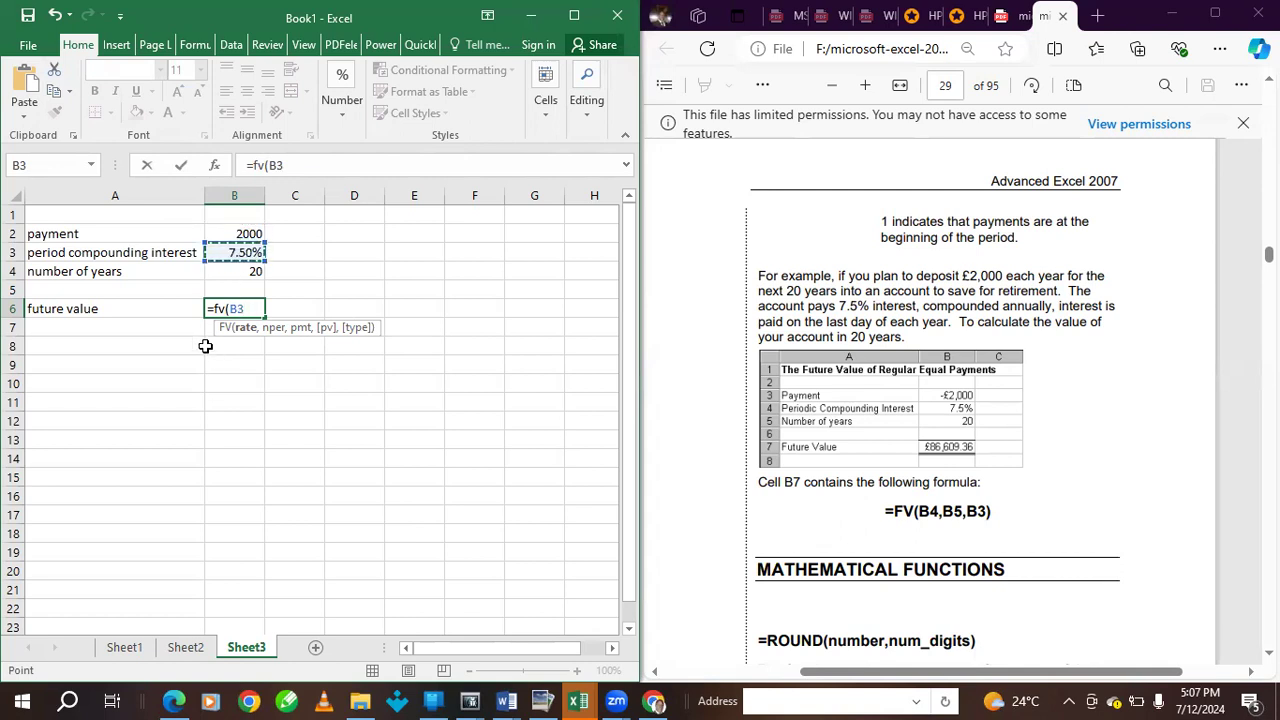
text(,)
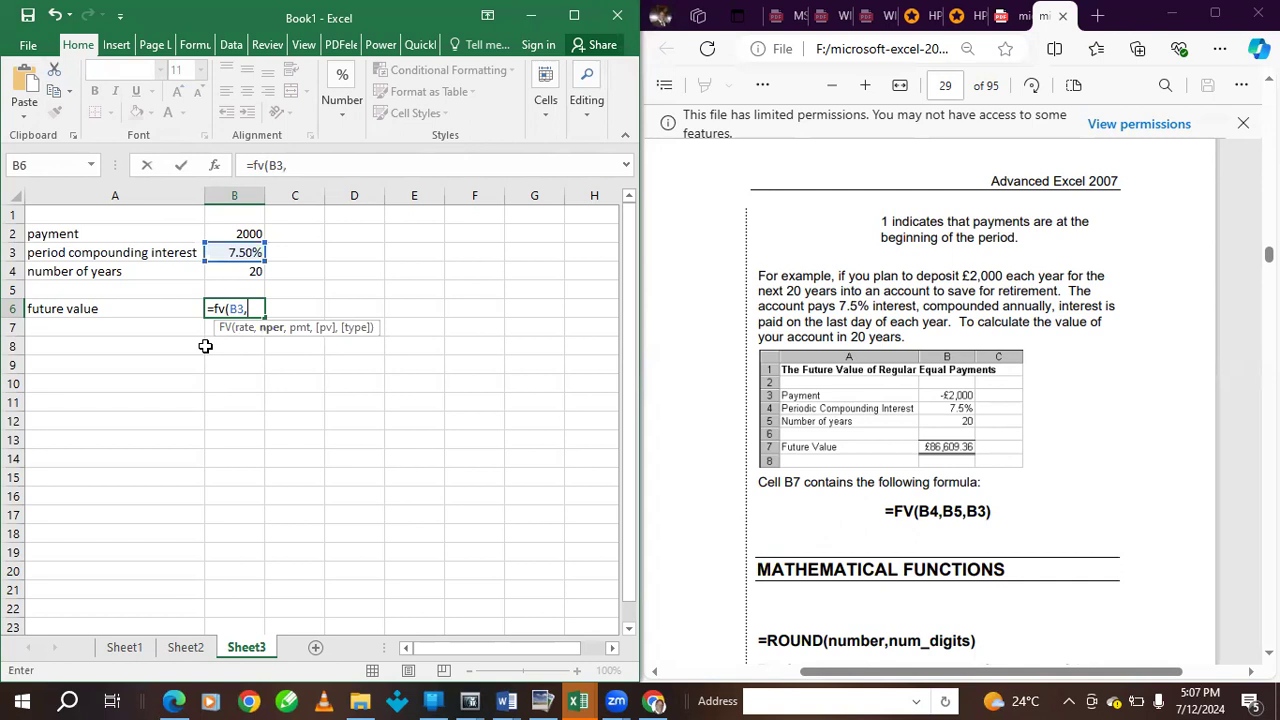
click(248, 272)
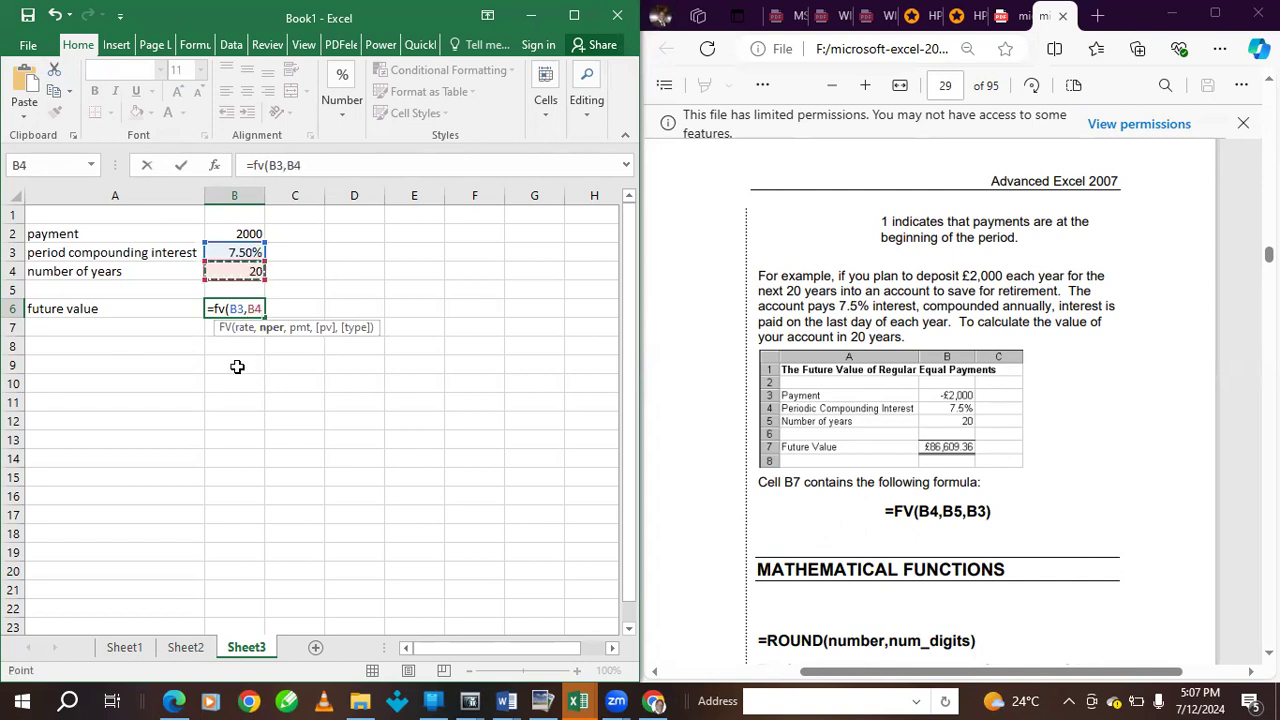
text(,)
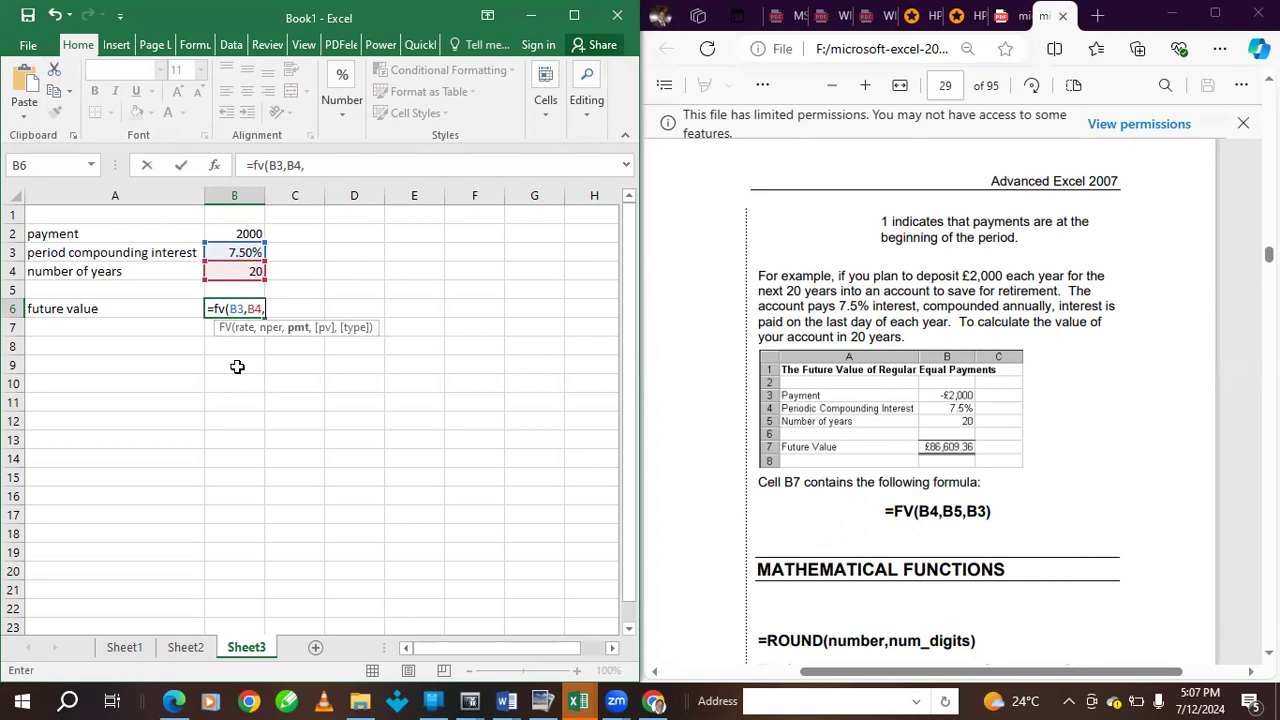
click(232, 232)
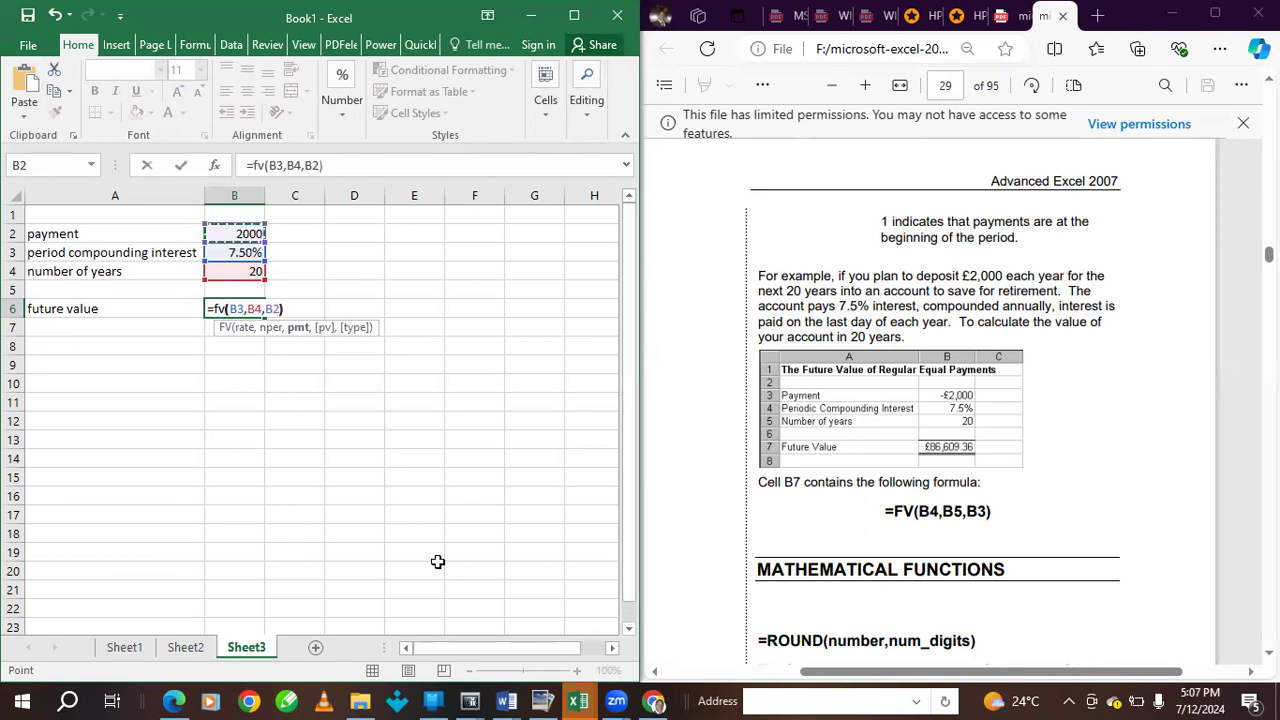
text())
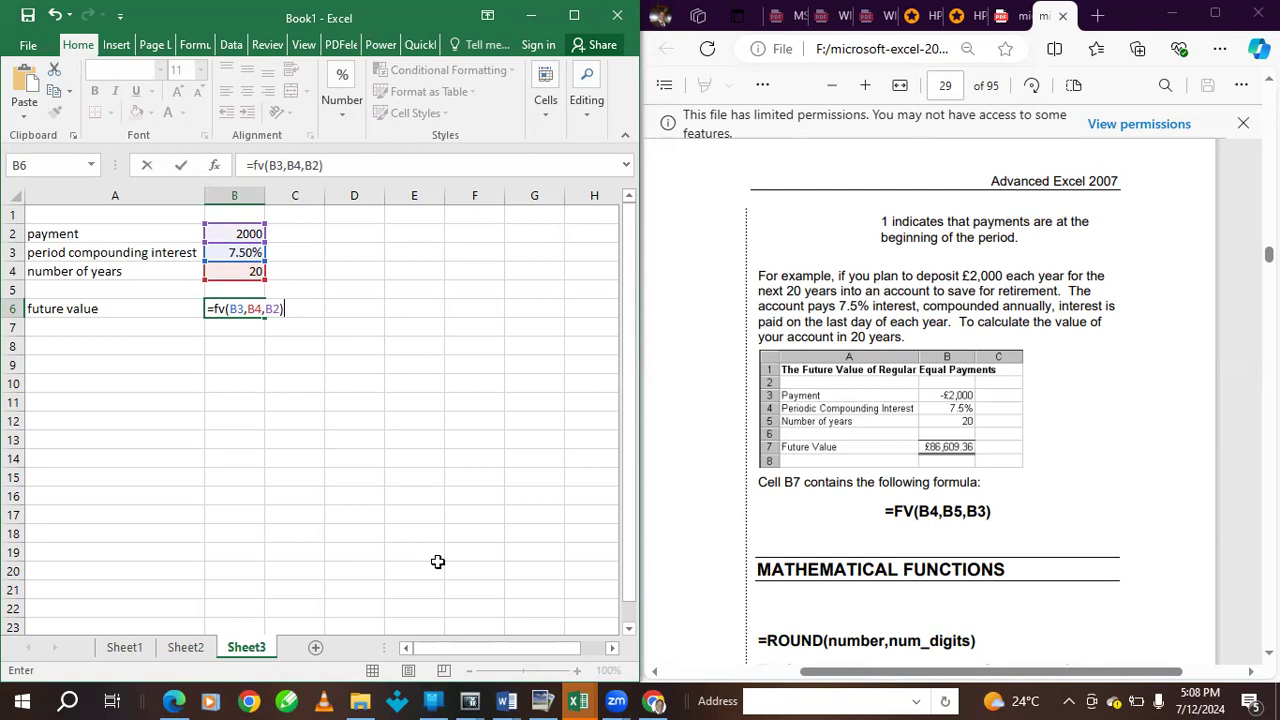
key(Return)
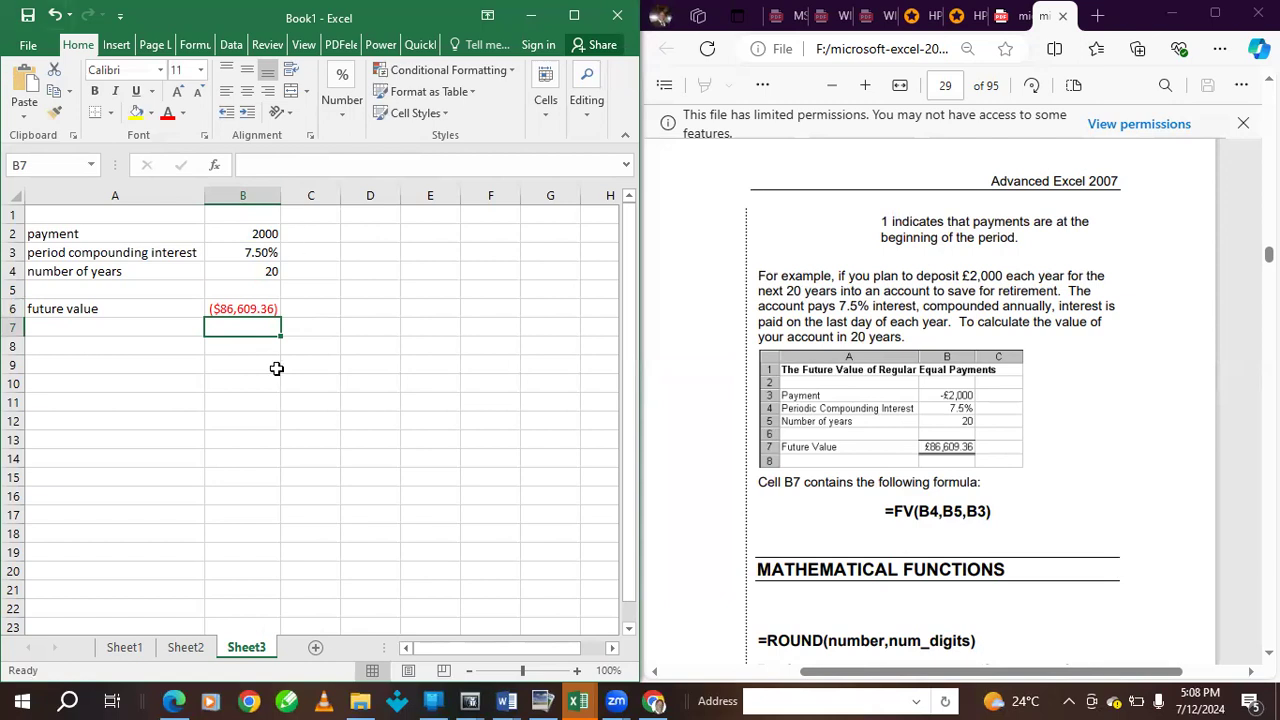
- Try the FV function in C6 with the arguments in sheet order, =fv(B2,B3,B4)
click(292, 308)
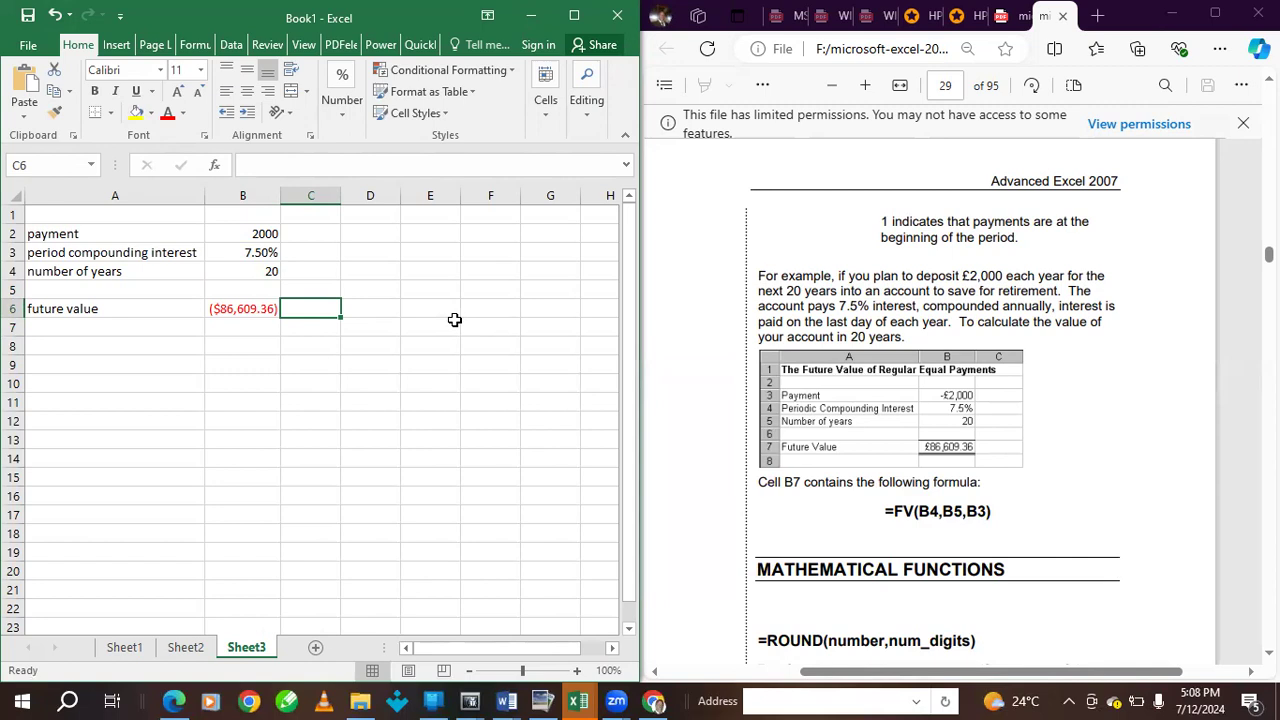
text(=)
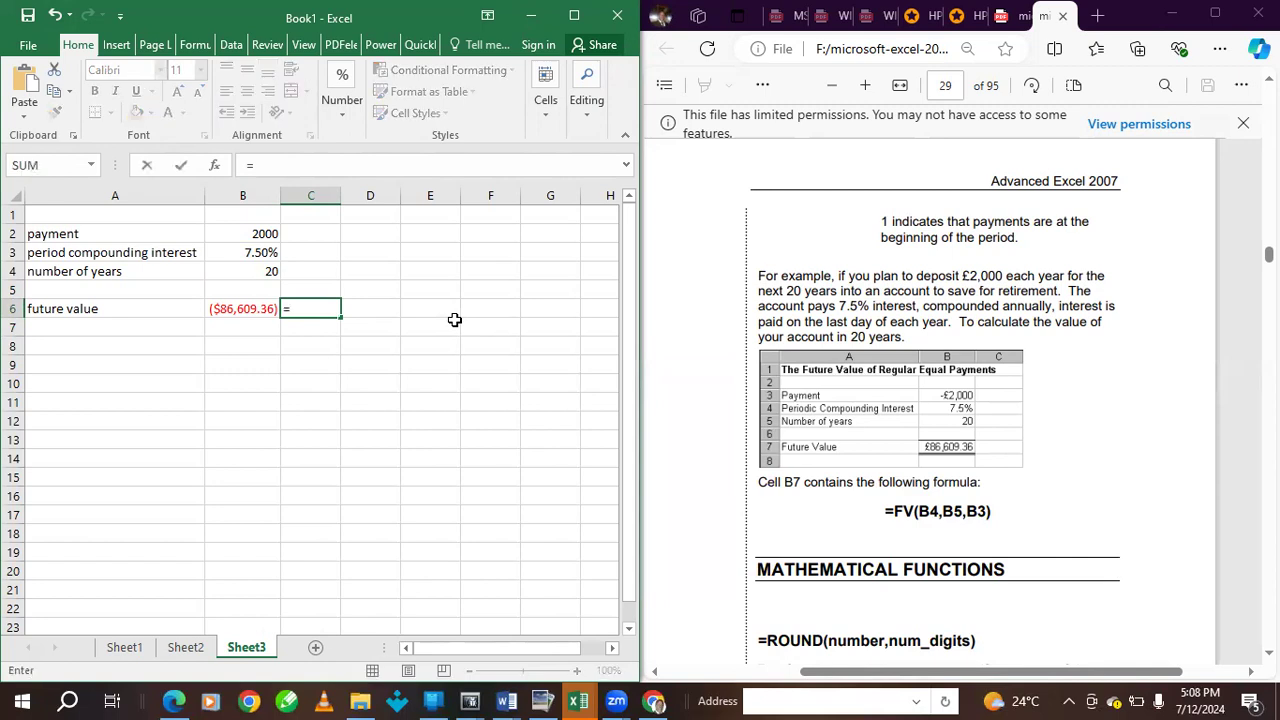
text(fv)
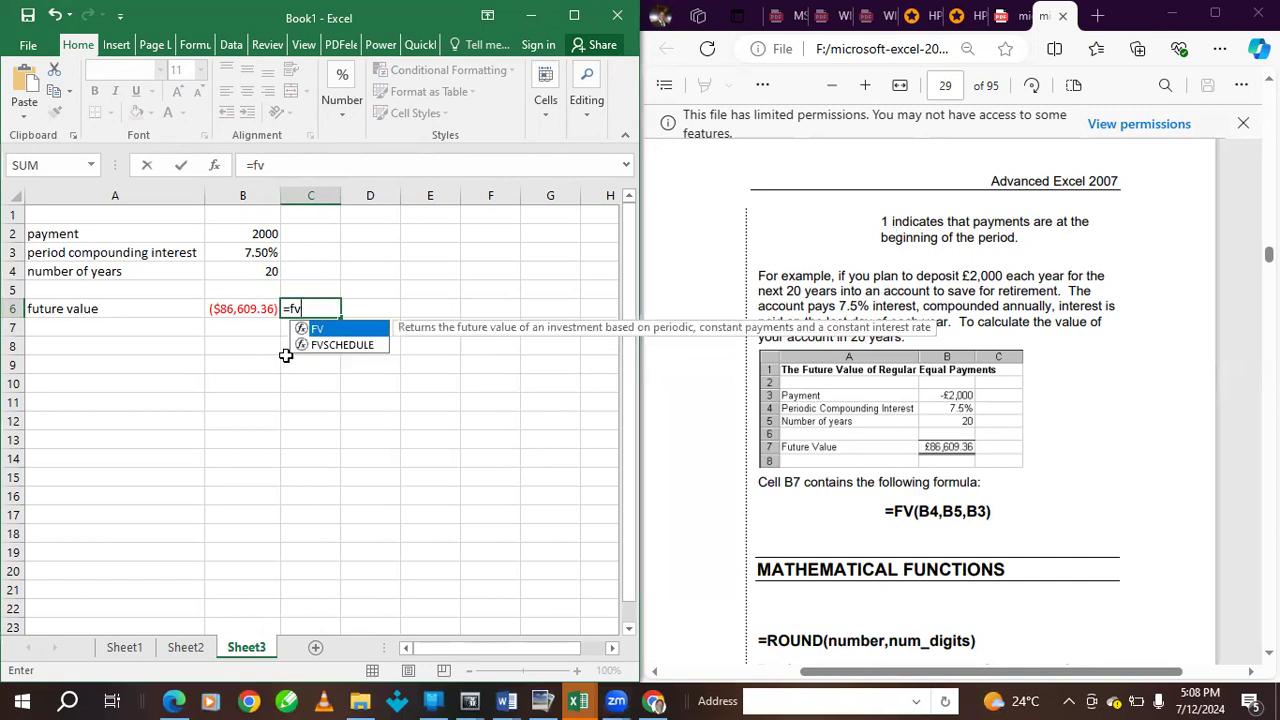
text(()
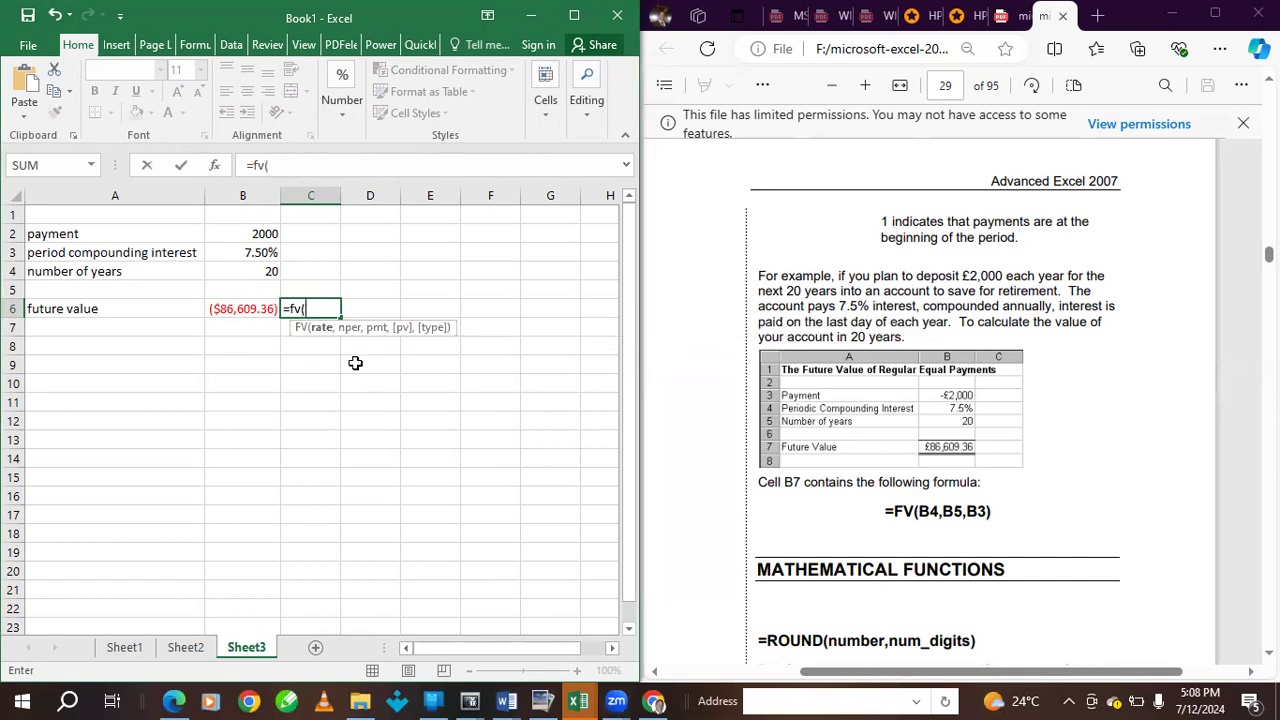
click(258, 232)
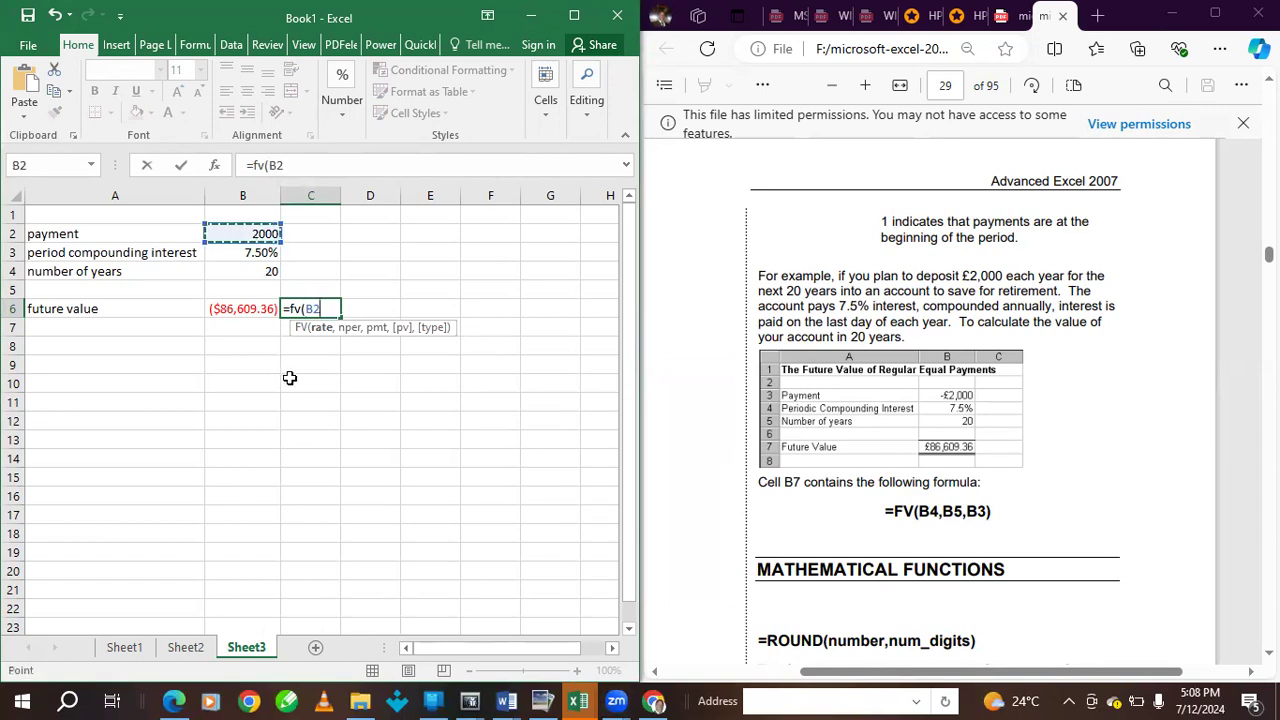
text(,)
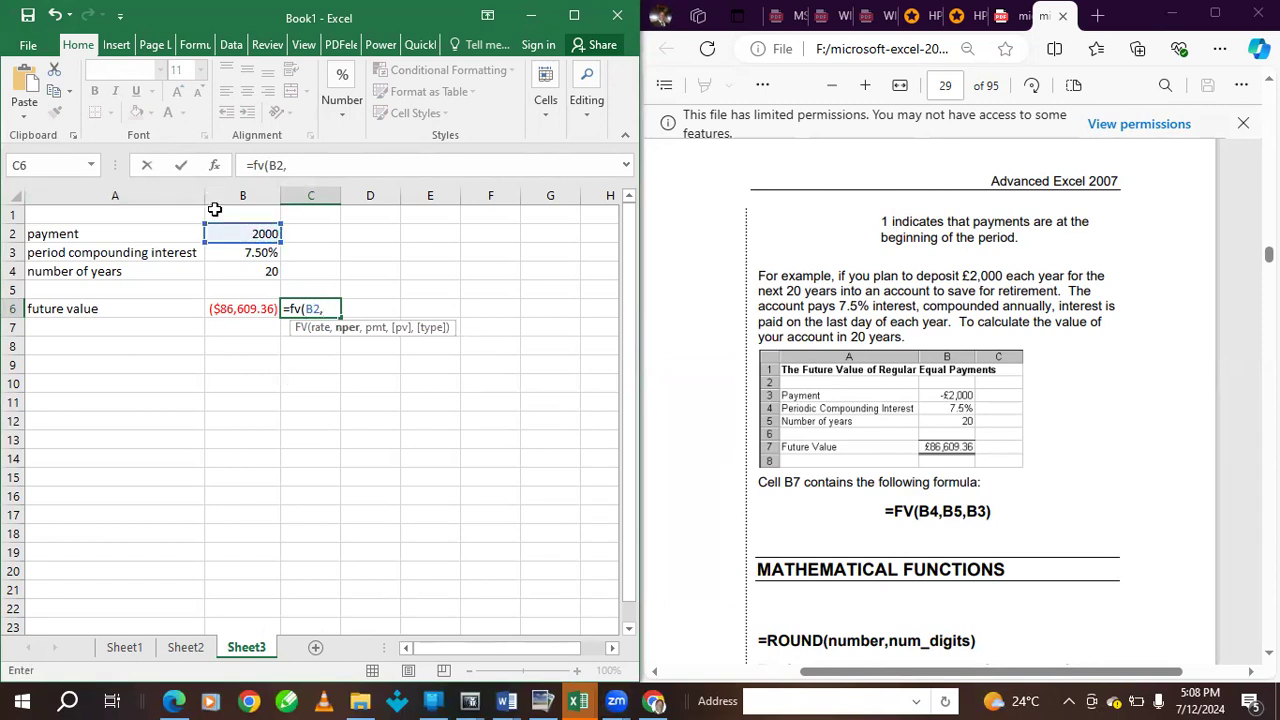
click(250, 253)
text(,)
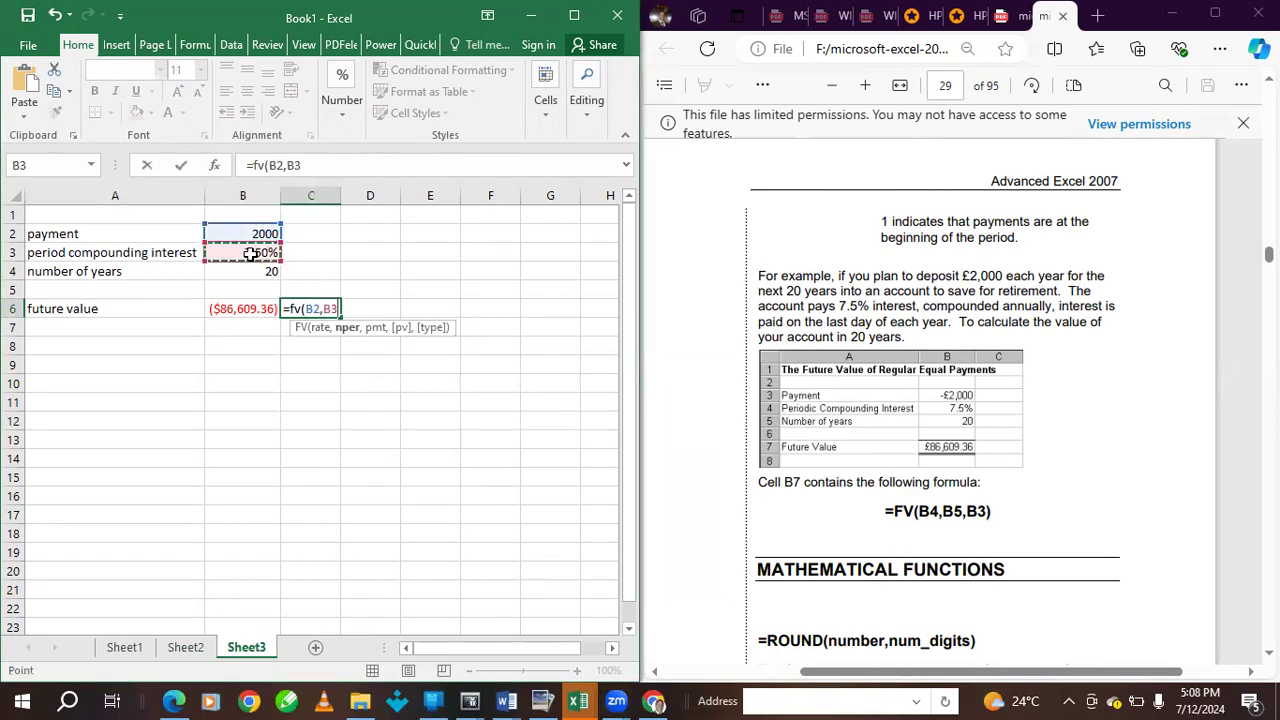
click(262, 268)
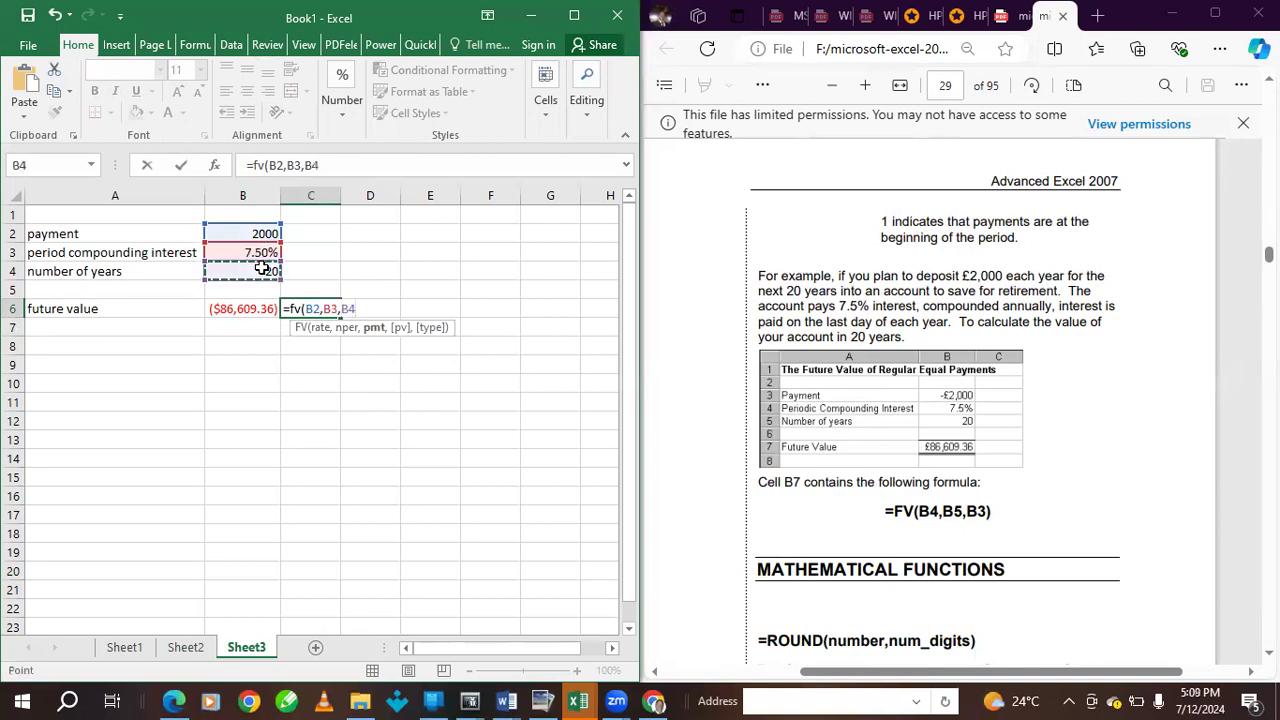
text())
key(Return)
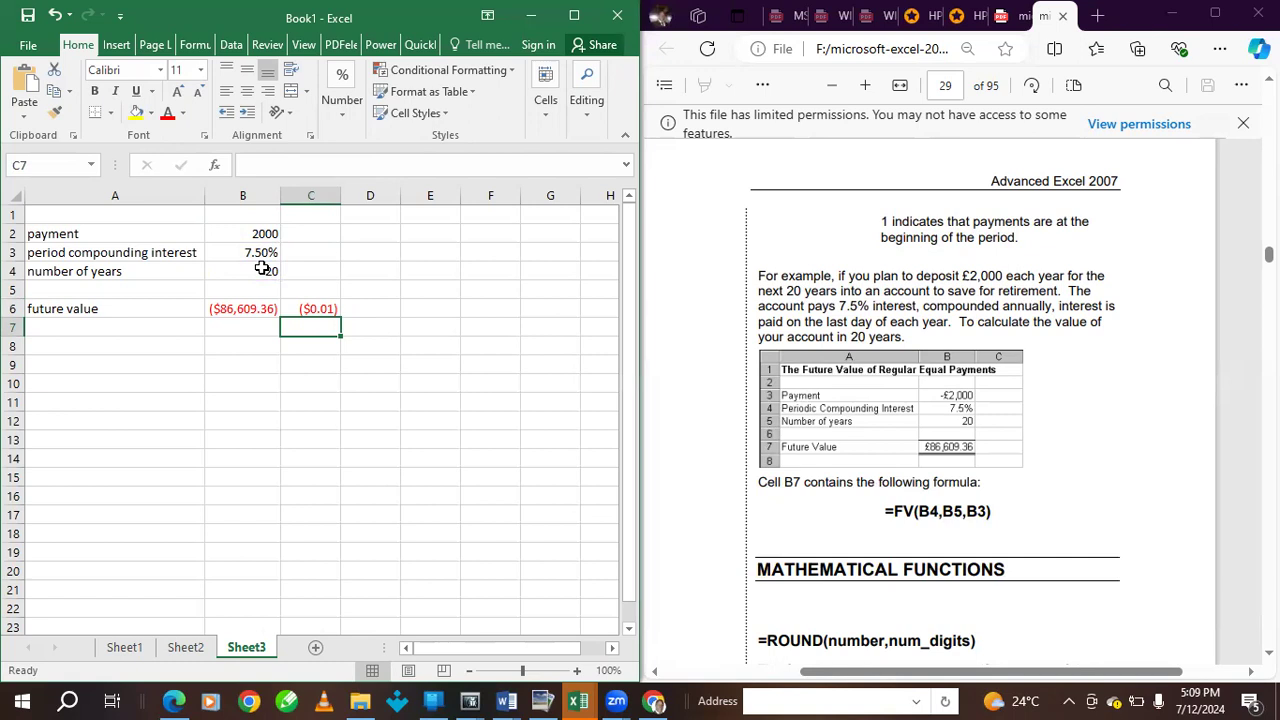
- Clear the trial FV formula from C6
click(318, 310)
key(BackSpace)
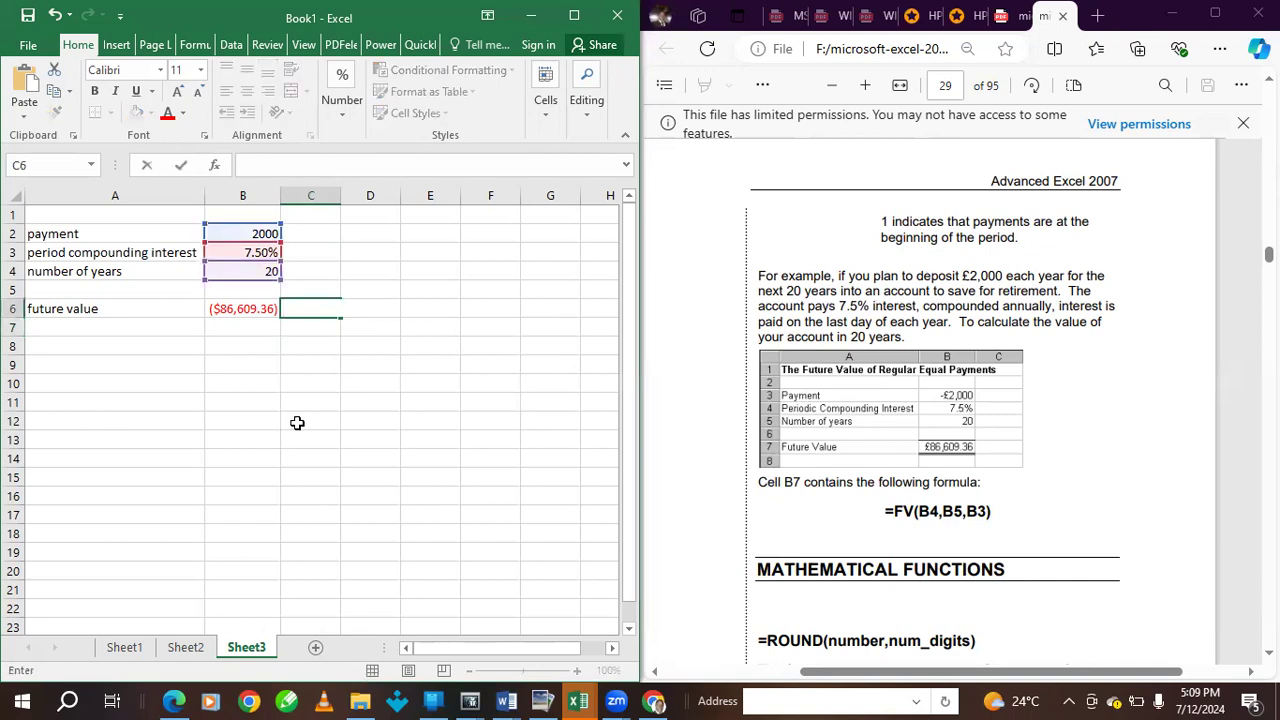
click(288, 368)
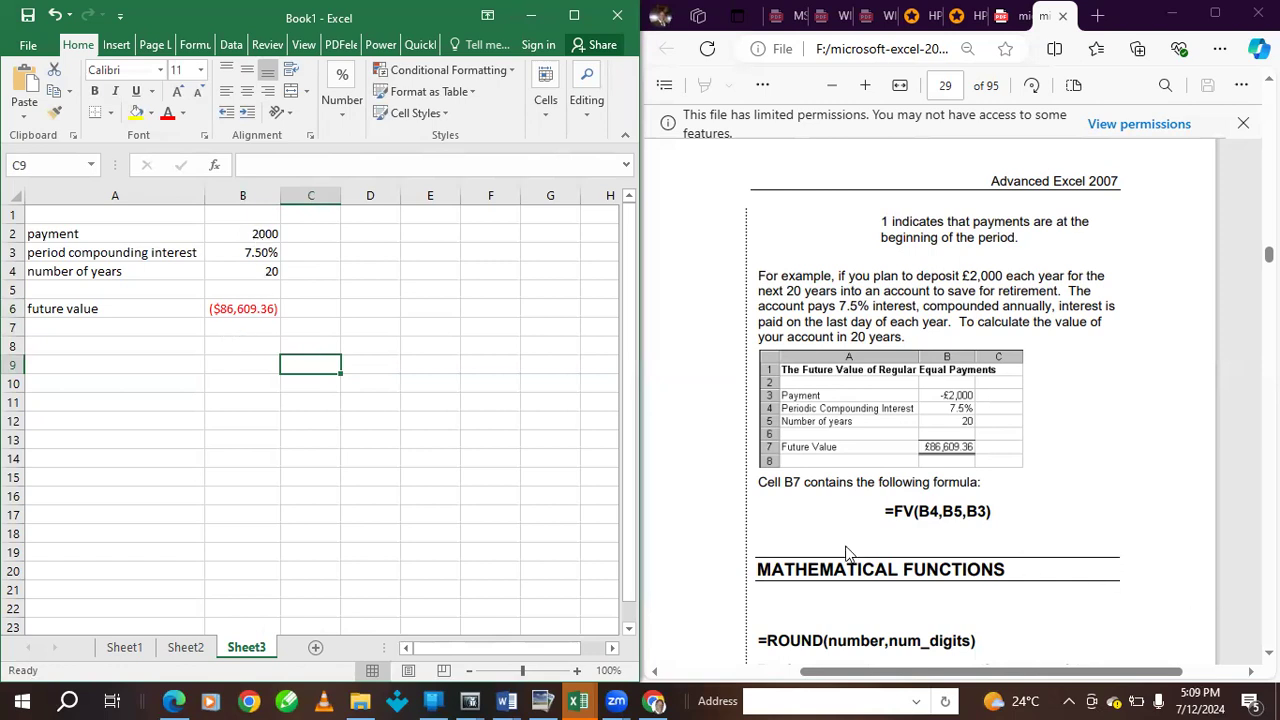
- Read the PDF guide's Mathematical Functions section on ROUND, ROUNDDOWN and ROUNDUP
scroll(874, 605, down, 4)
scroll(894, 532, up, 4)
scroll(803, 470, down, 2)
scroll(803, 470, down, 10)
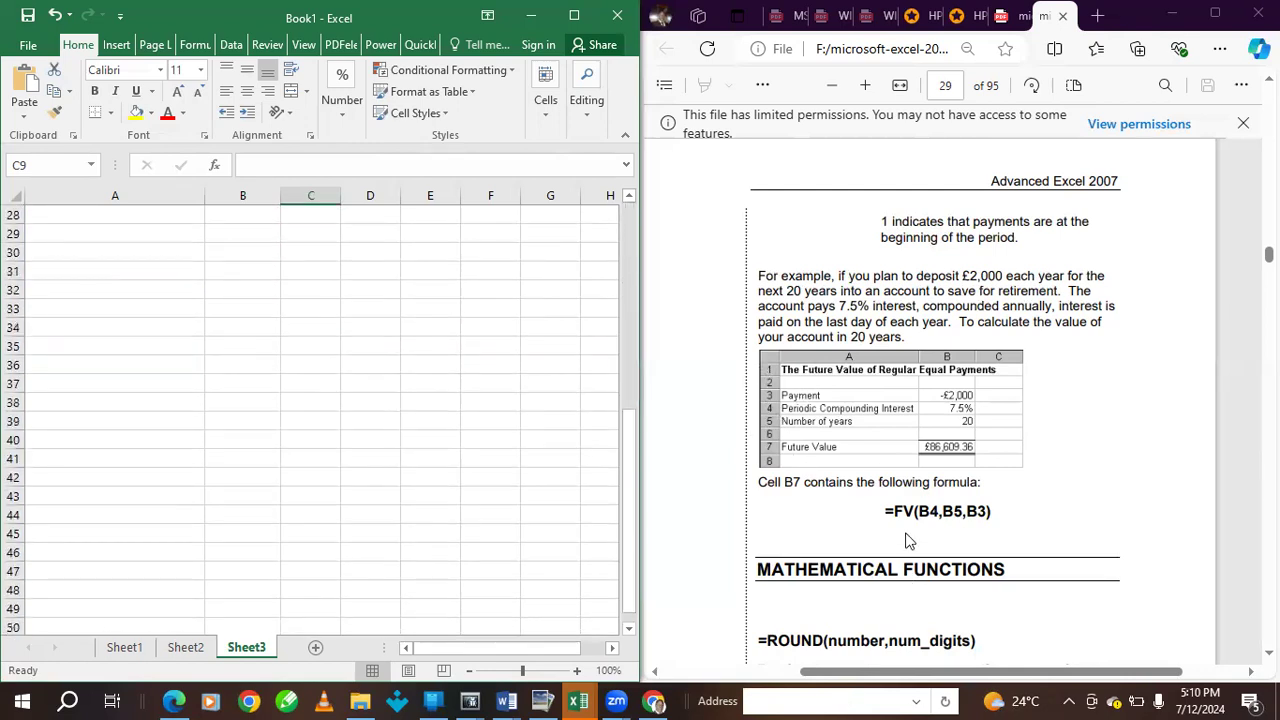
click(1224, 620)
scroll(1224, 620, down, 3)
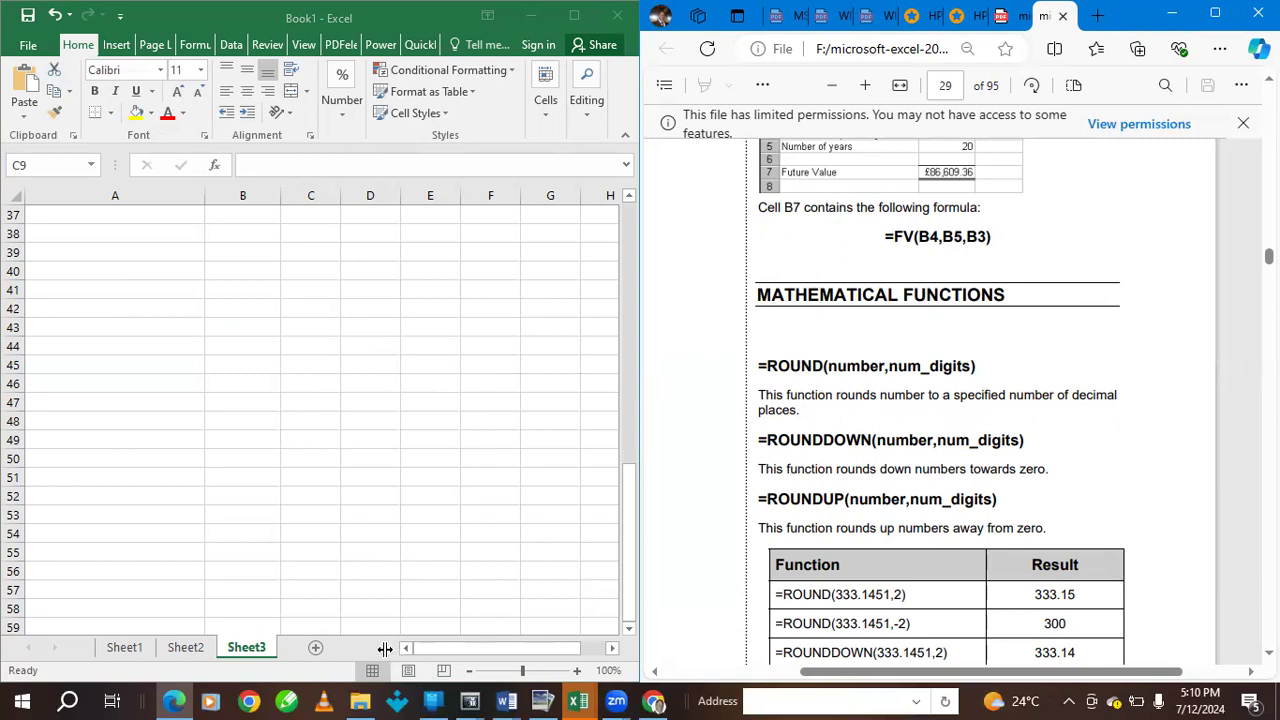
drag(630, 527, 628, 222)
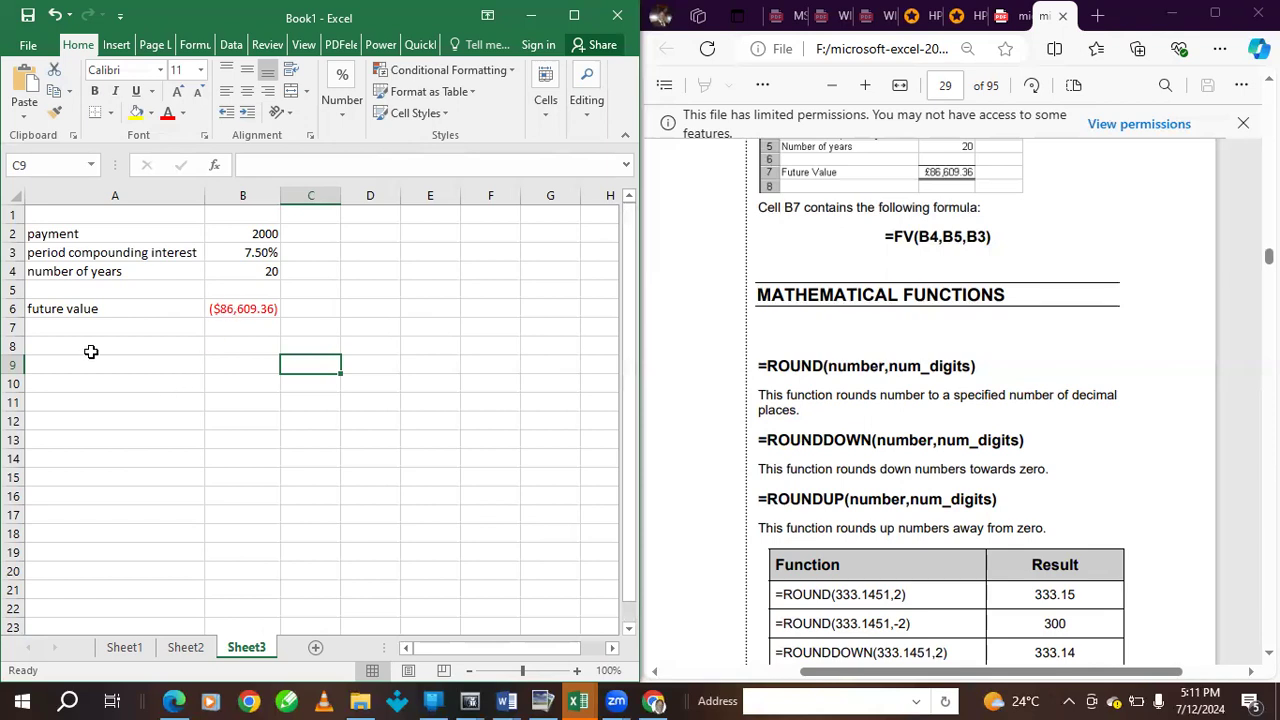
- Copy the future value table A2:B6 to A2 of a new worksheet and auto-fit column B there
drag(50, 236, 260, 320)
key(ctrl+c)
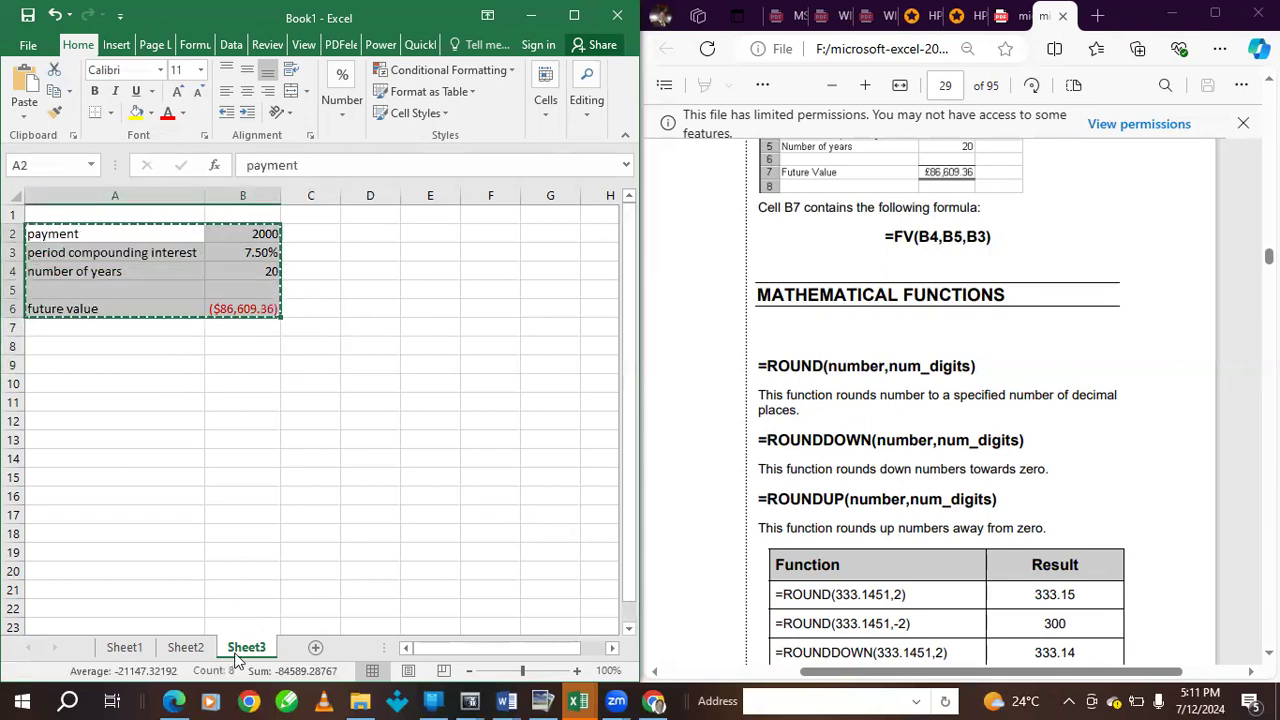
click(316, 647)
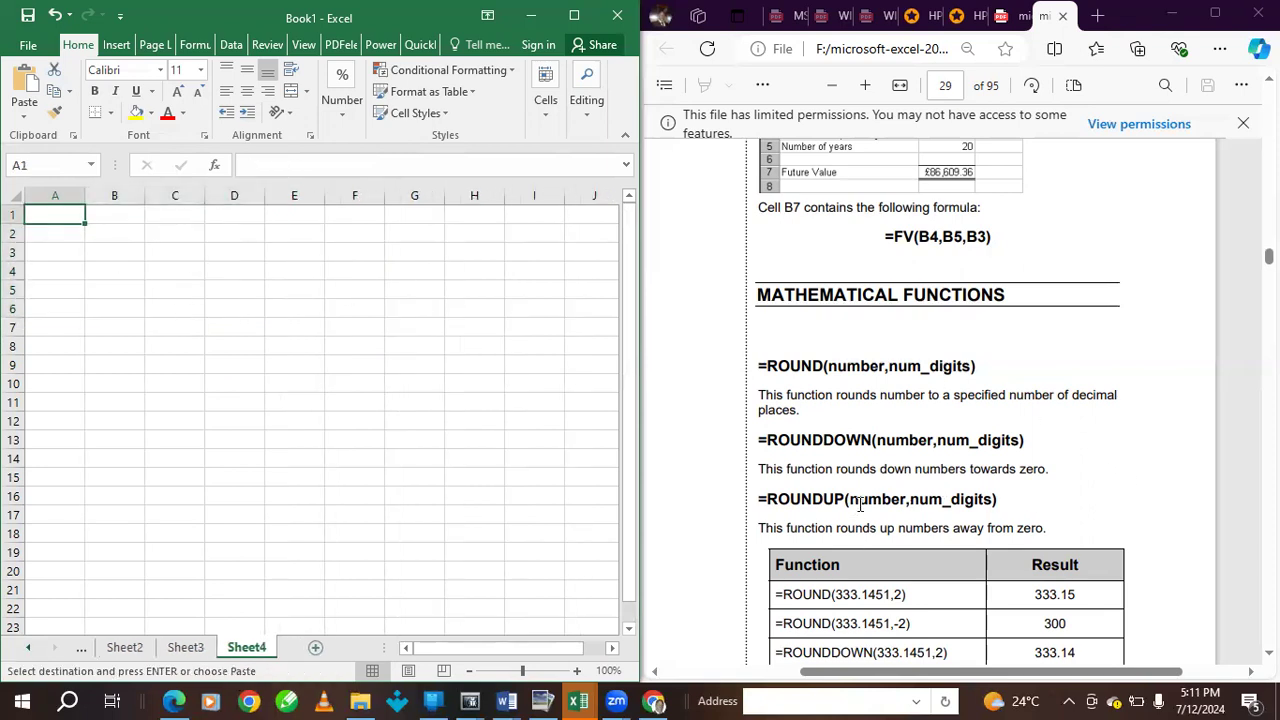
click(76, 237)
key(ctrl+v)
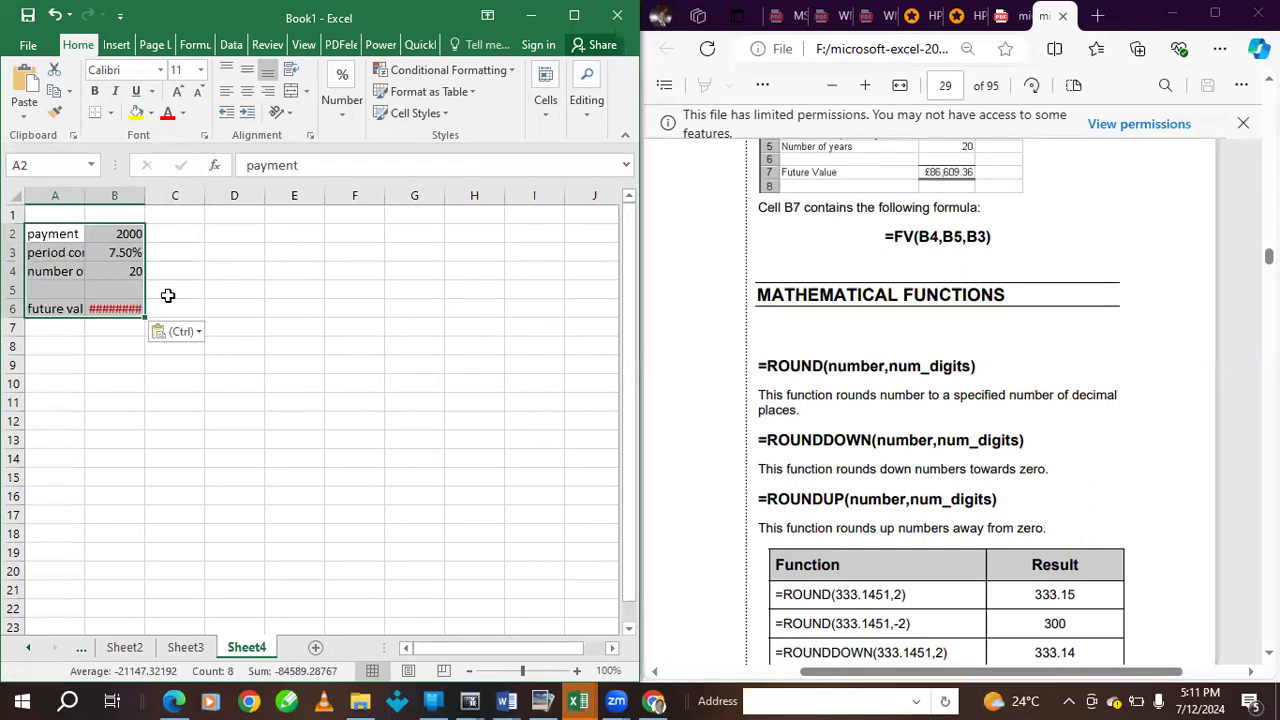
click(233, 309)
double_click(145, 195)
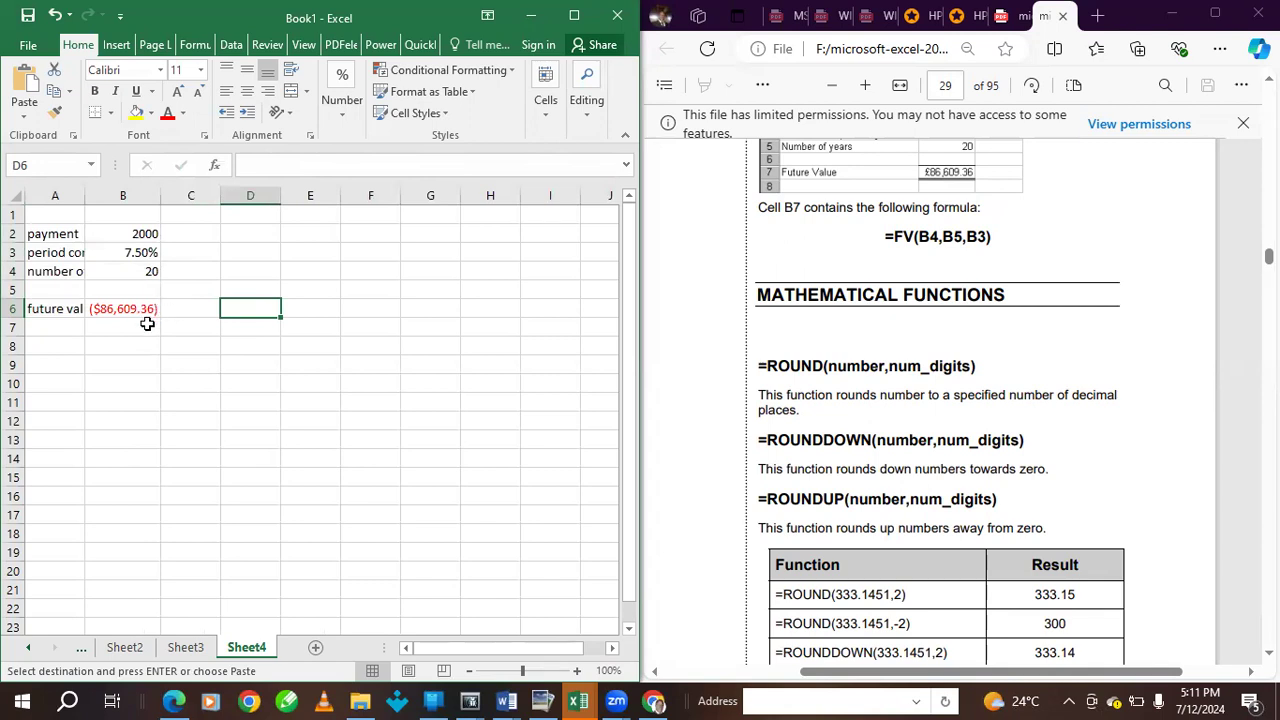
- Select C6 beside the future value and examine the guide's table of ROUND, ROUNDDOWN and ROUNDUP examples, leaving the cell empty
click(205, 307)
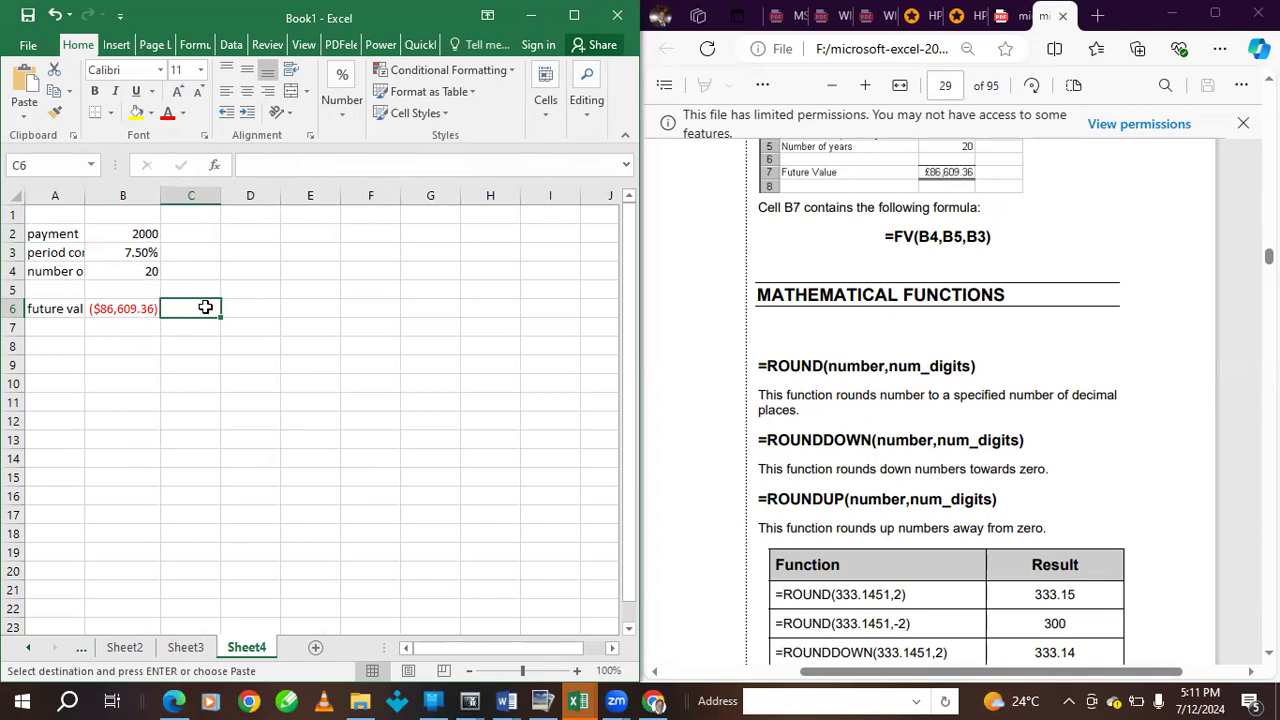
text(=)
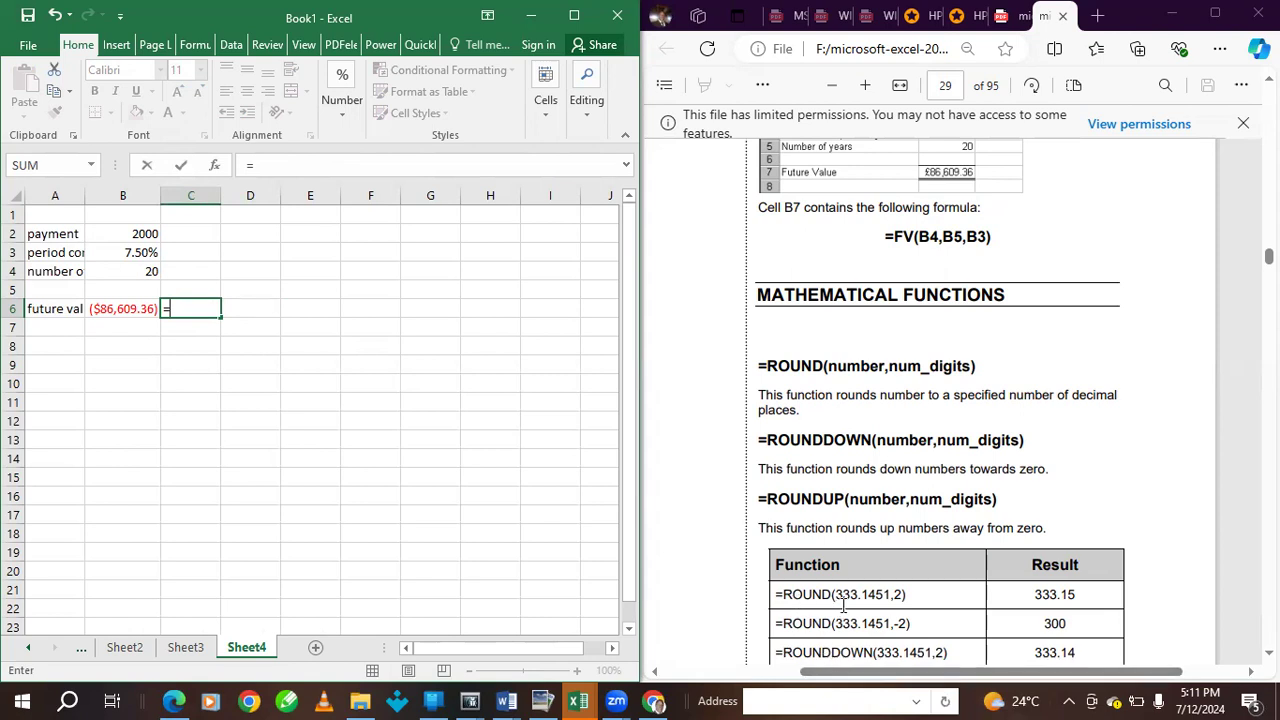
scroll(849, 607, down, 1)
scroll(849, 607, down, 4)
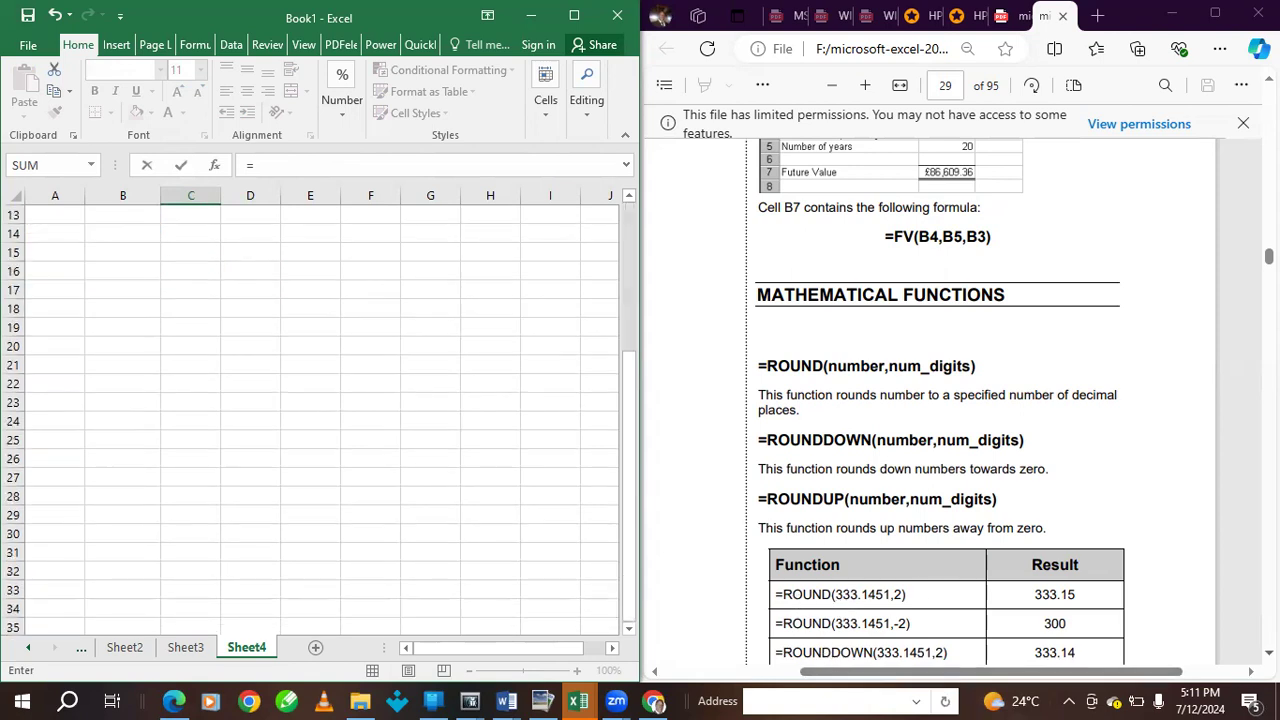
scroll(935, 400, down, 3)
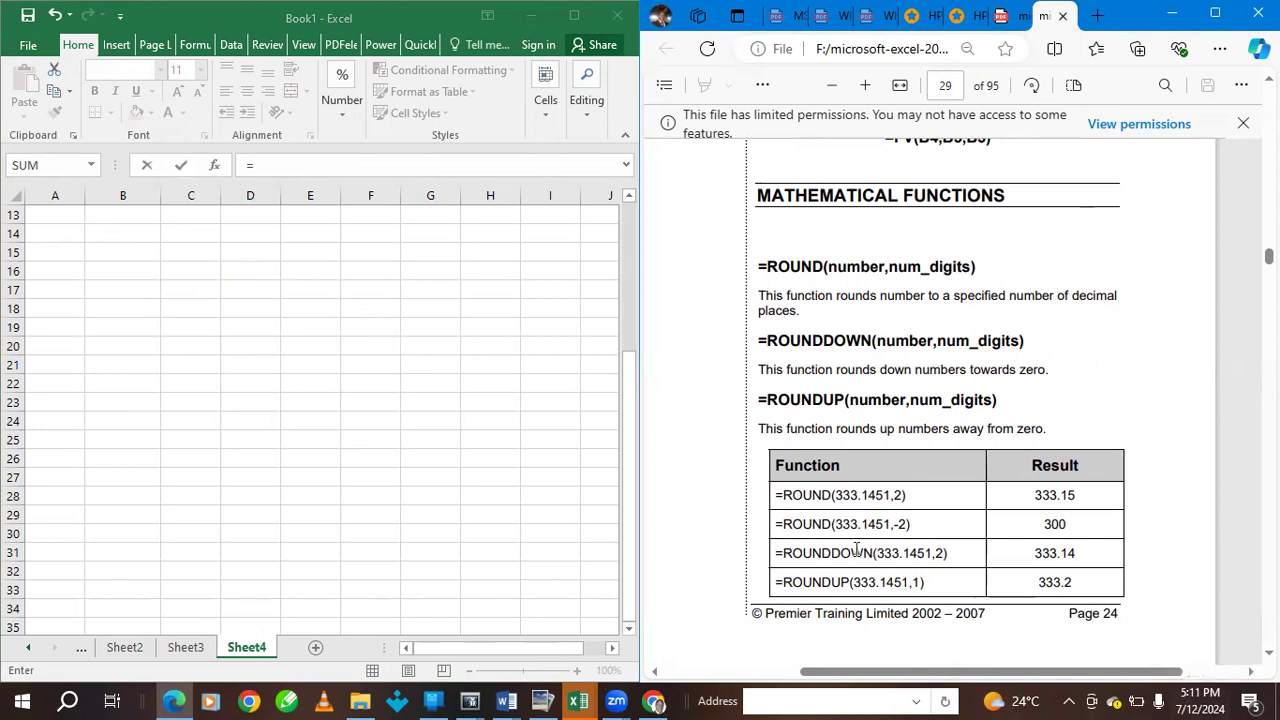
click(628, 422)
drag(630, 400, 636, 212)
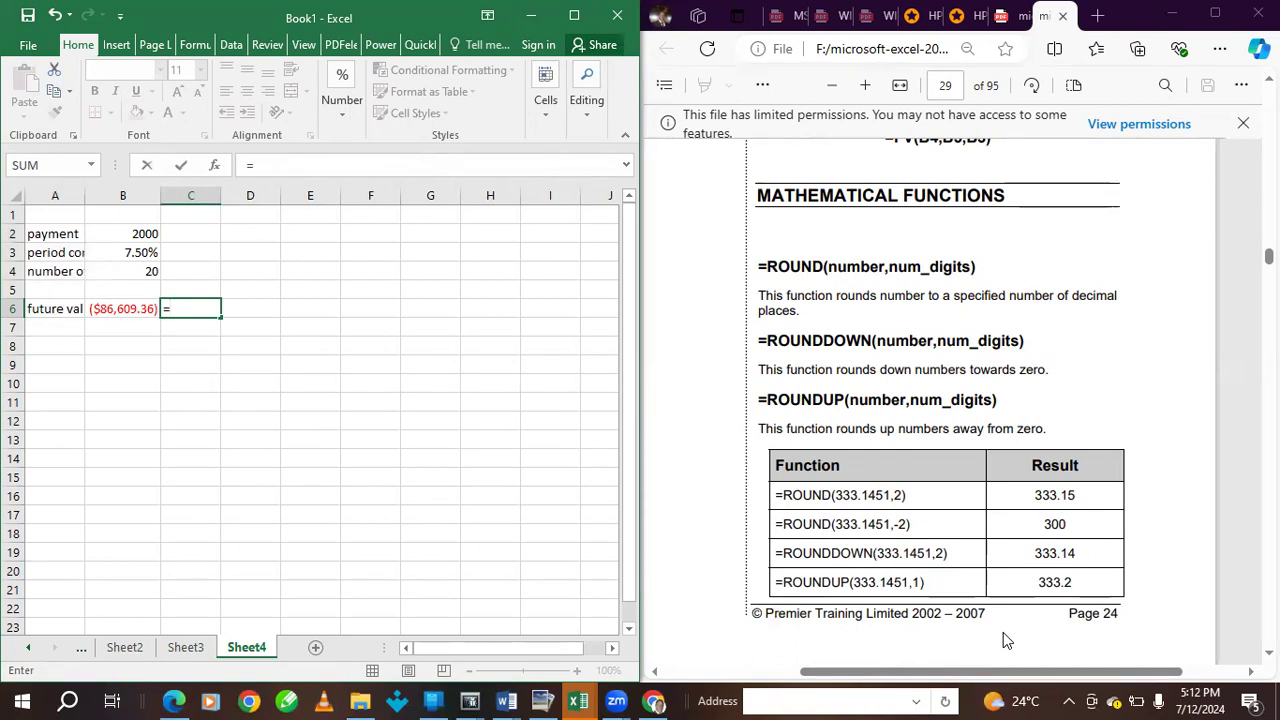
scroll(957, 549, down, 7)
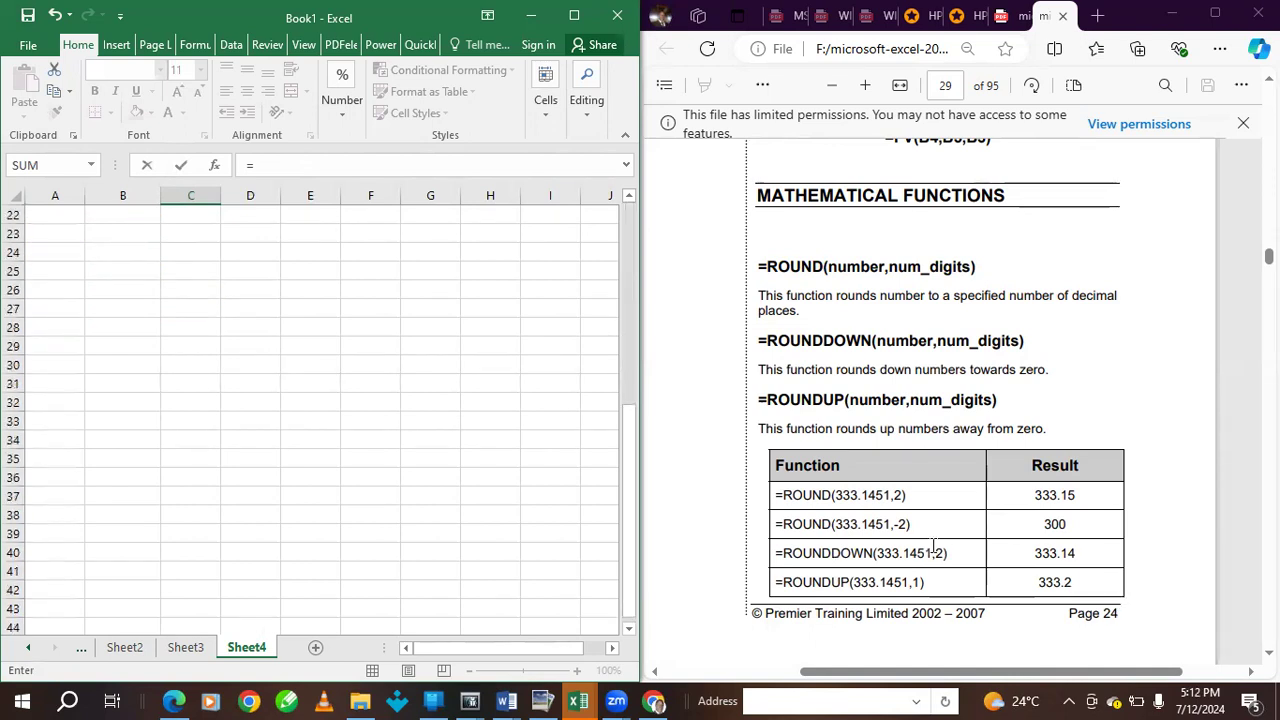
scroll(900, 540, up, 6)
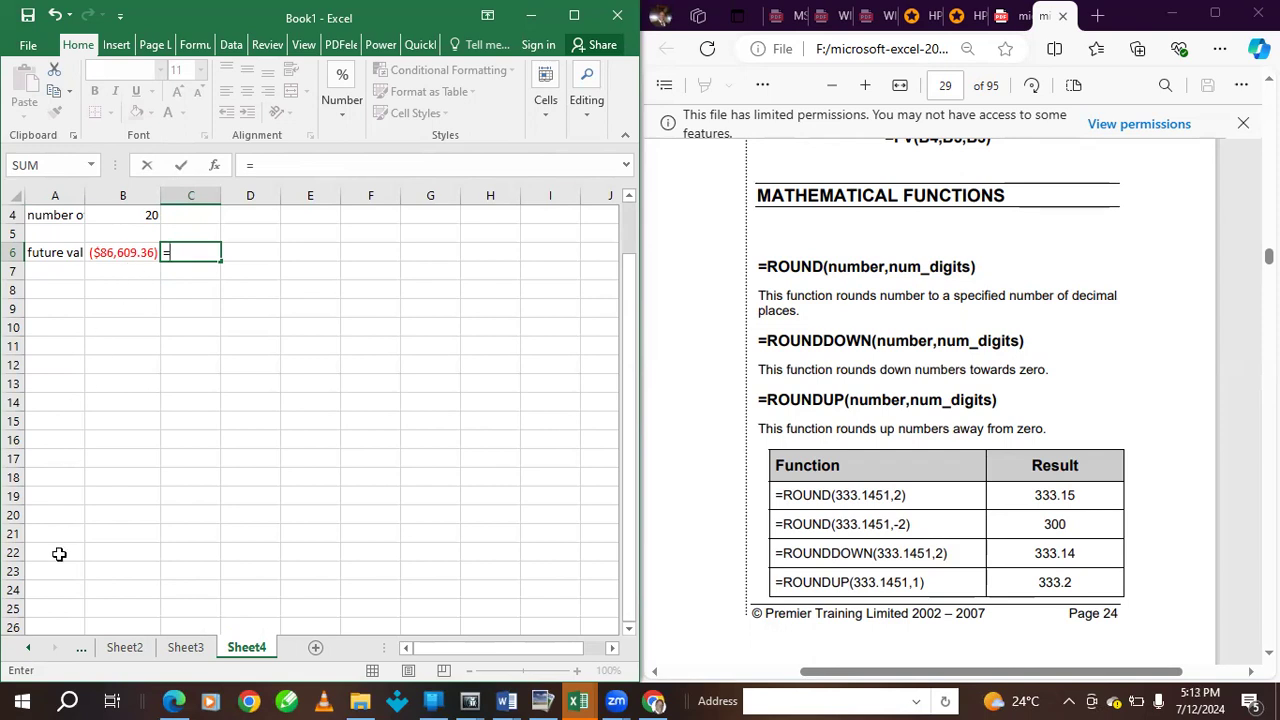
key(BackSpace)
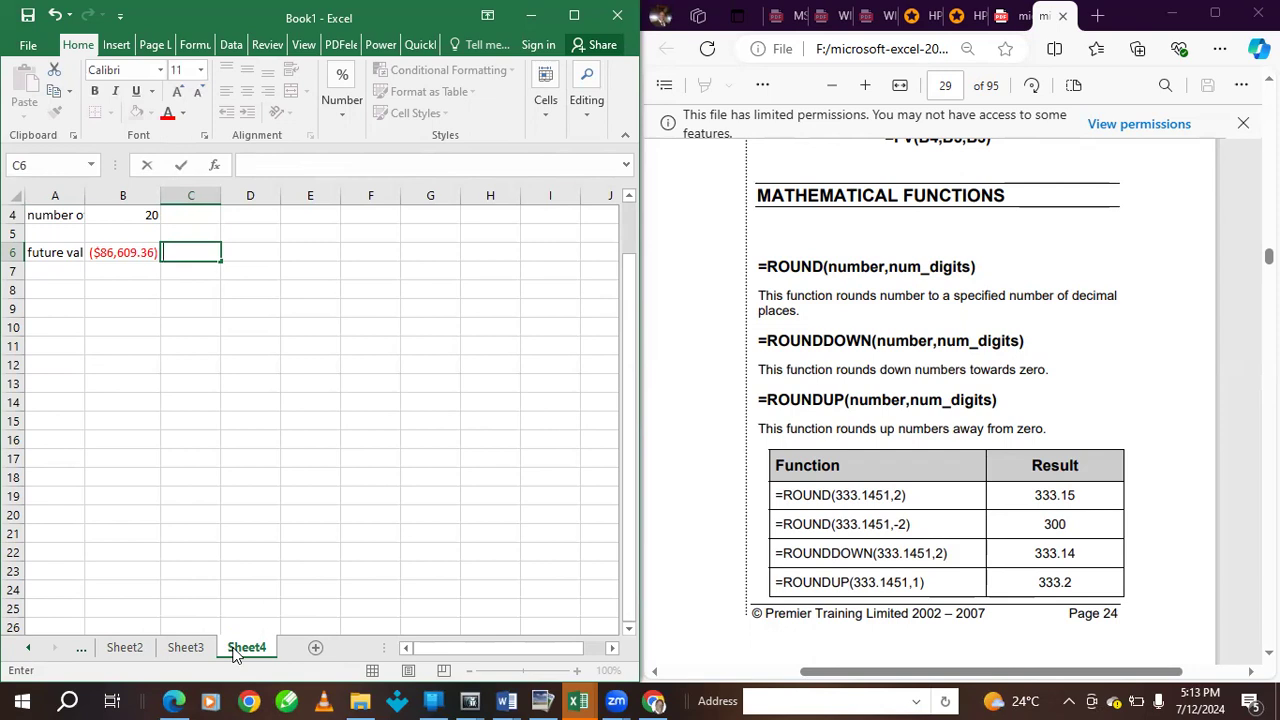
- Round the future value to one decimal place in C6 with =round(B6,1)
text(=r)
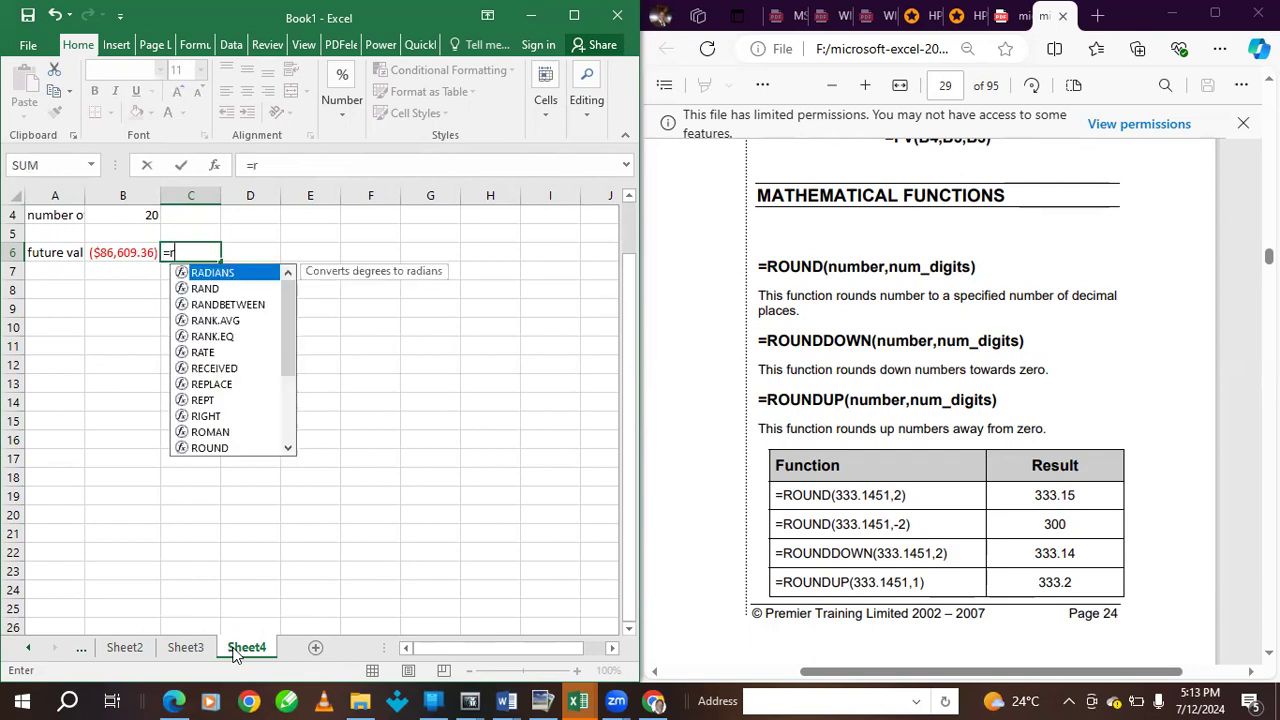
text(ound)
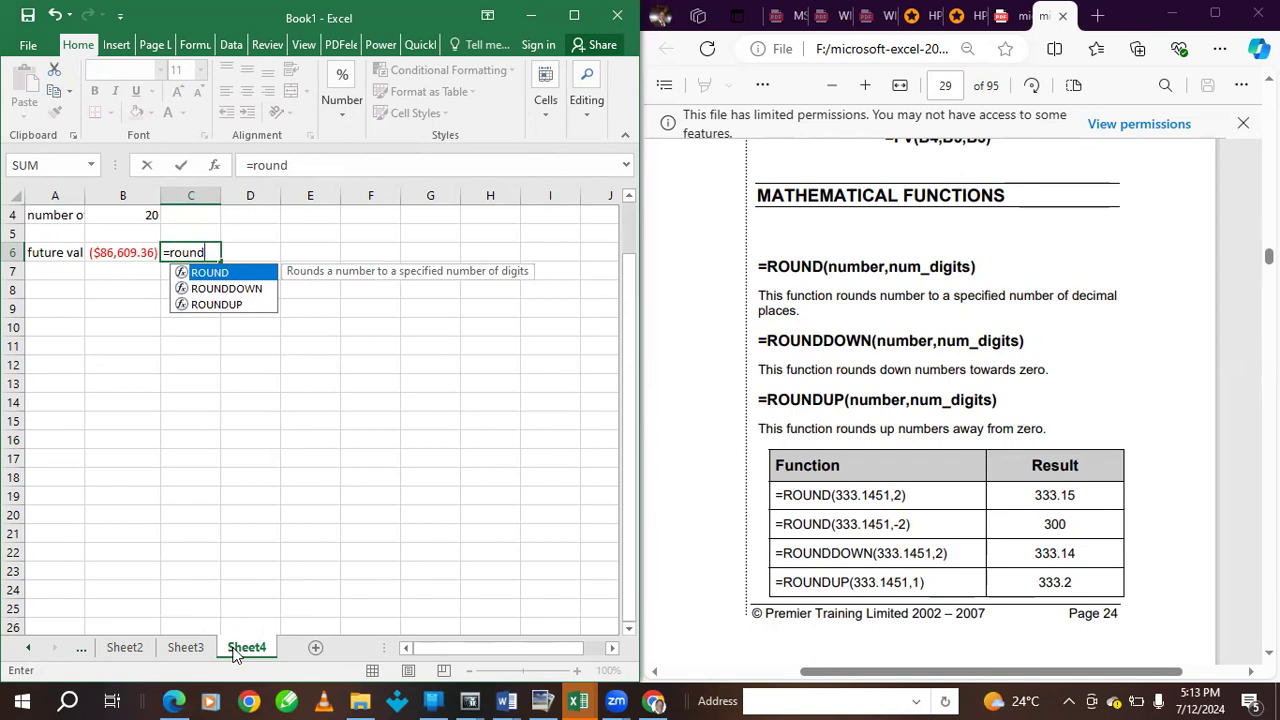
text(()
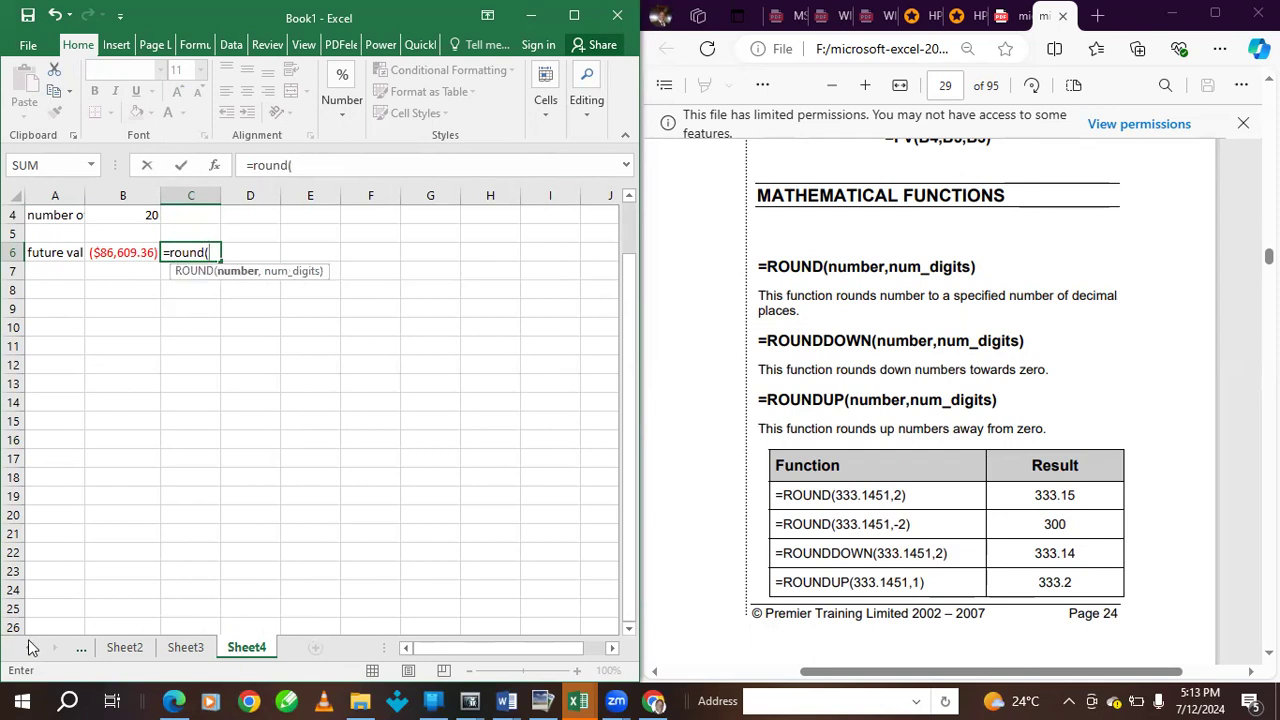
click(123, 252)
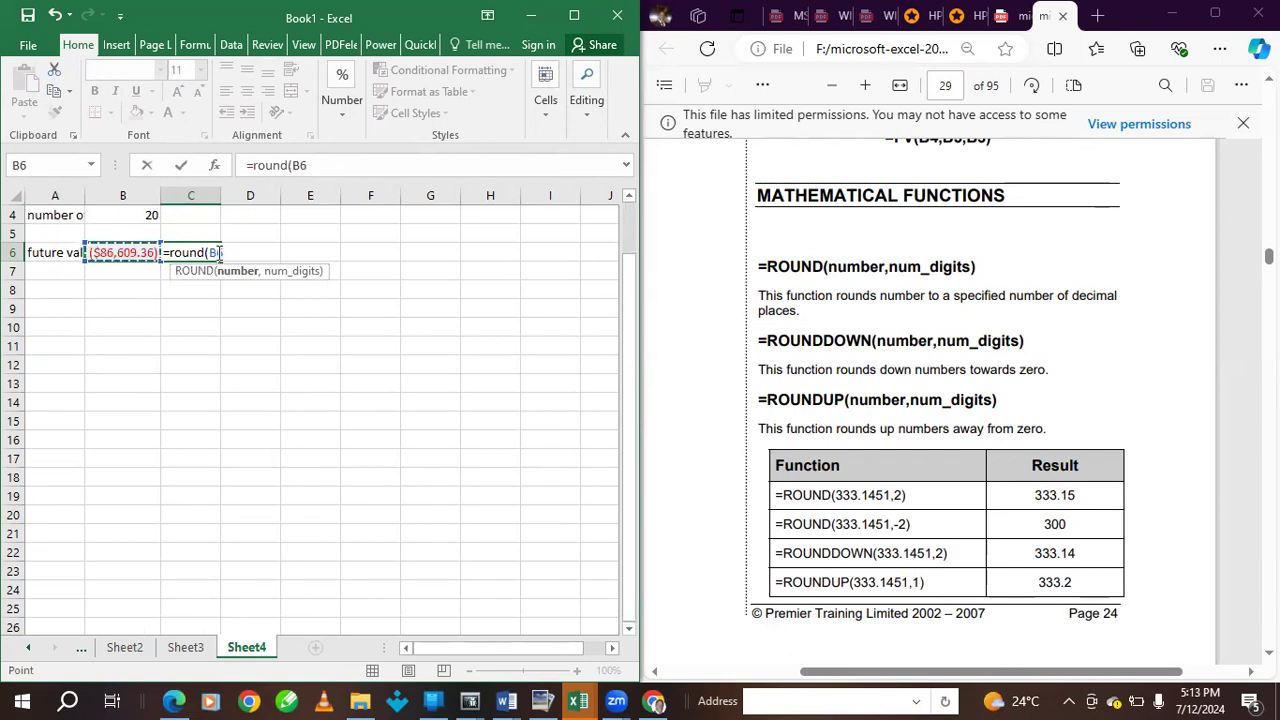
text(,)
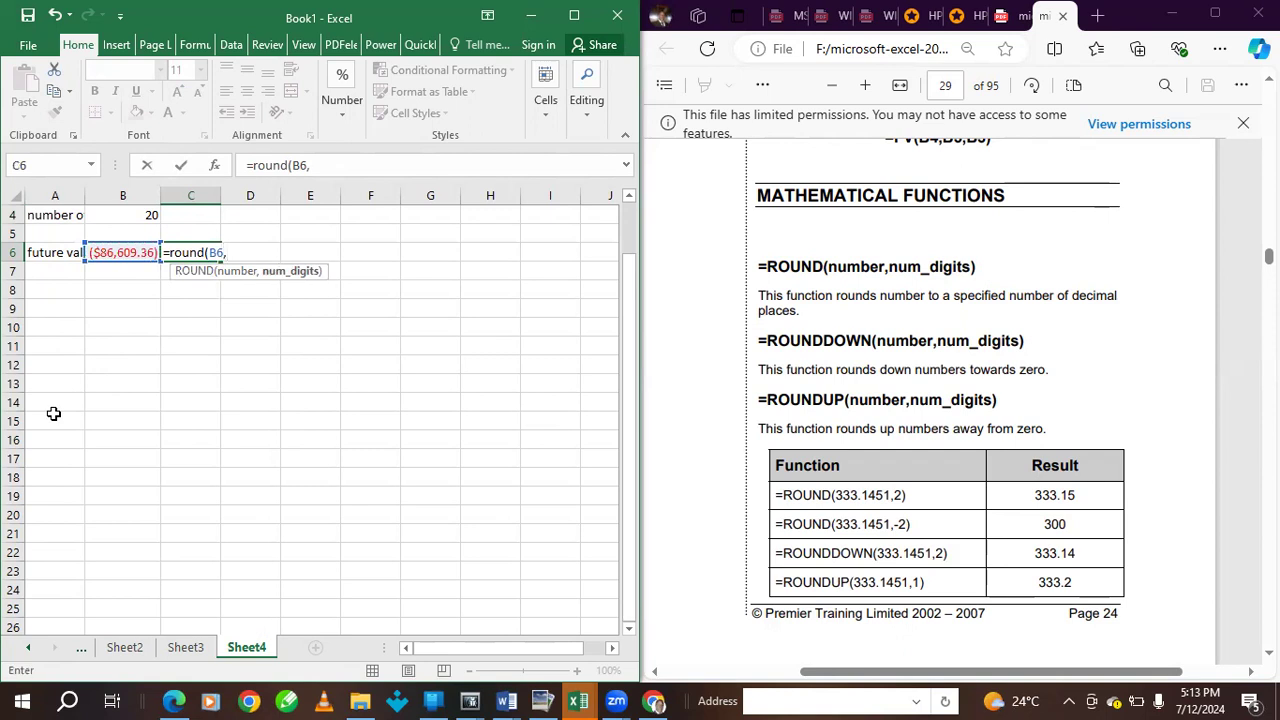
text(1))
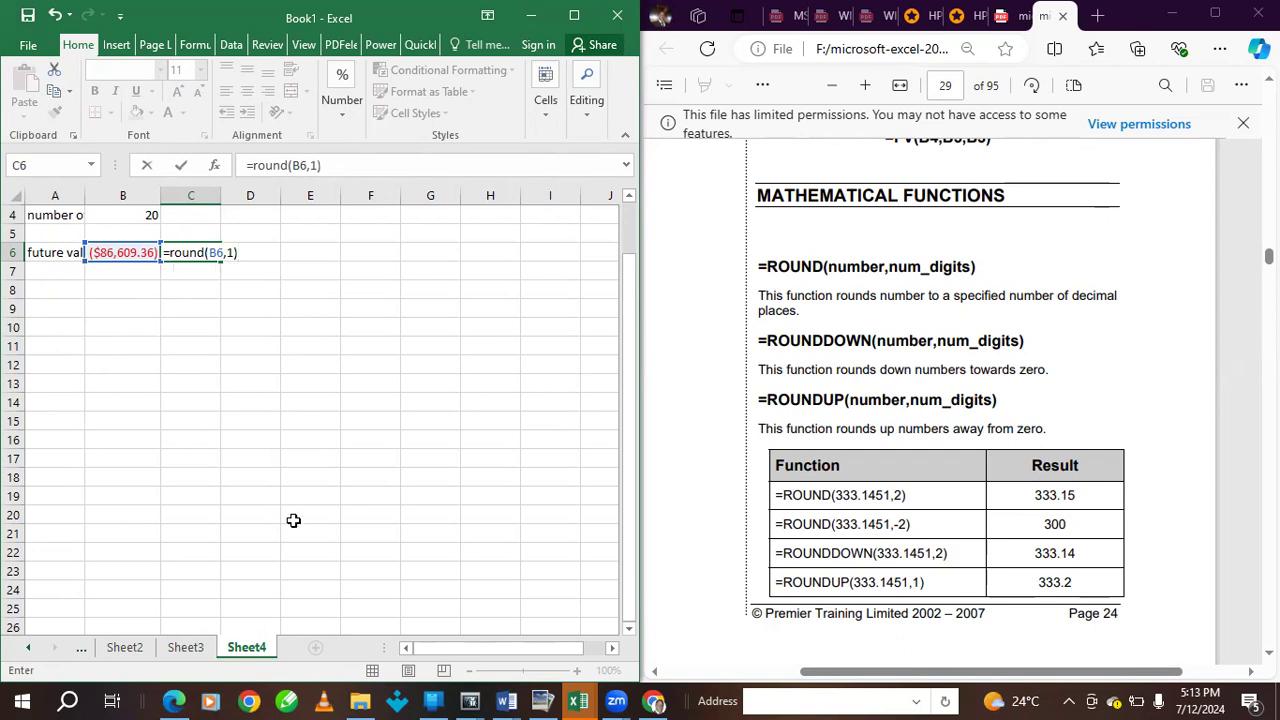
key(Return)
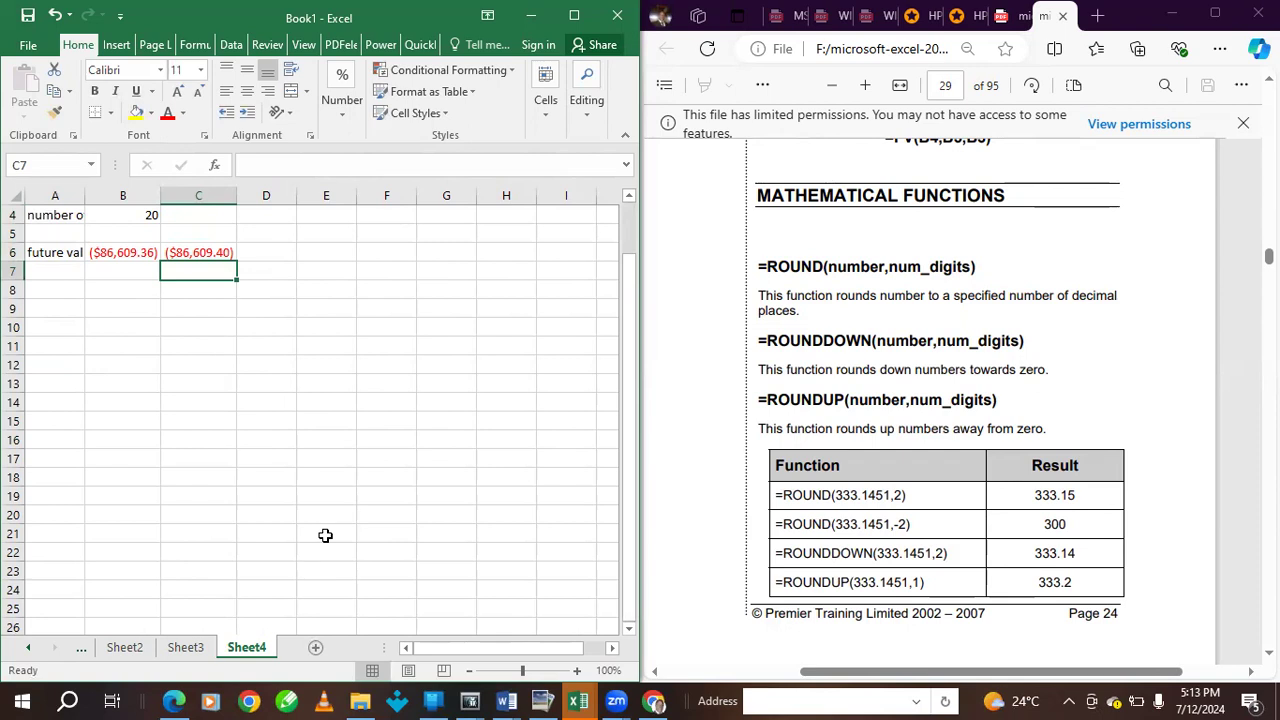
- Round the future value down to one decimal place in C7 with =rounddown(B6,1)
click(108, 272)
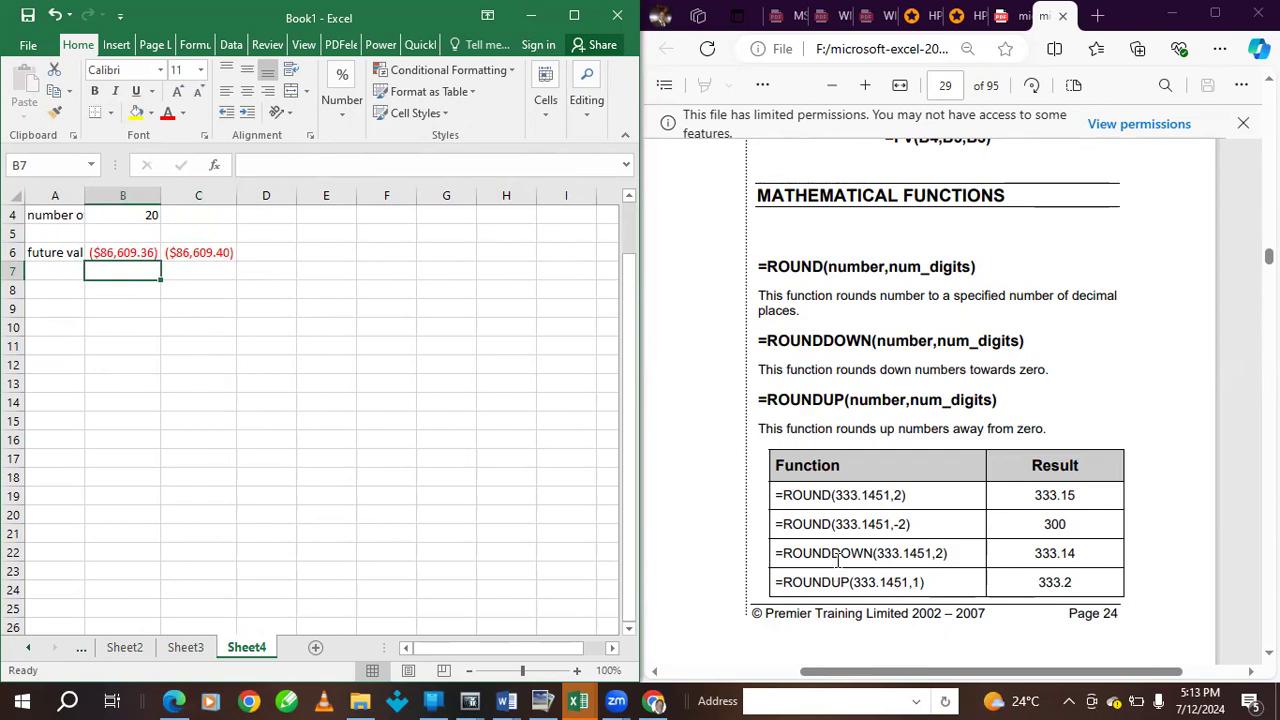
click(214, 269)
text(=)
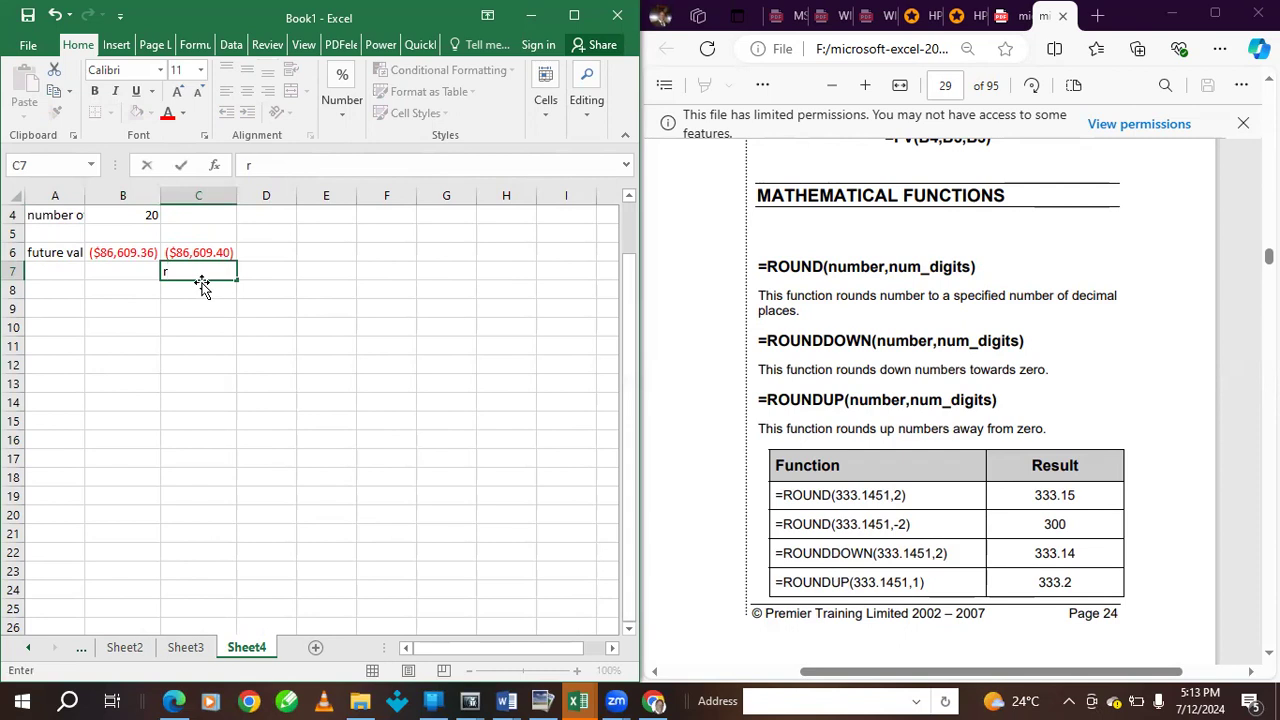
text(round)
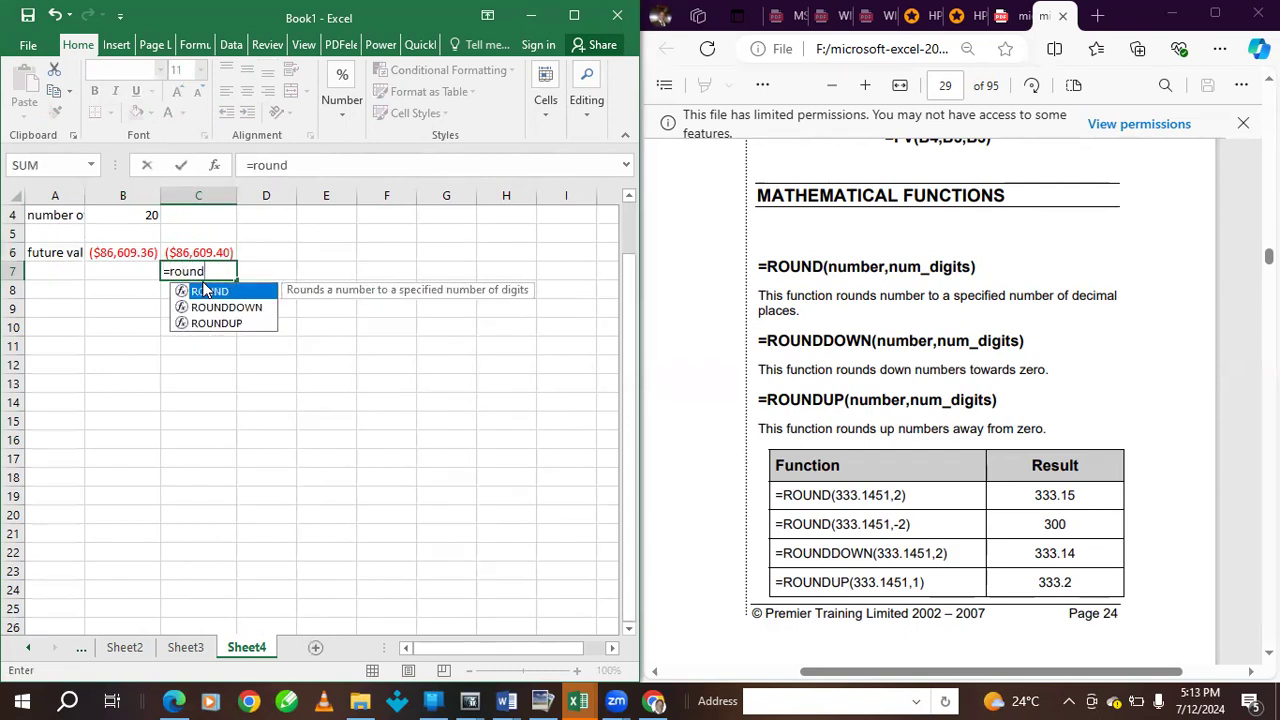
text(down)
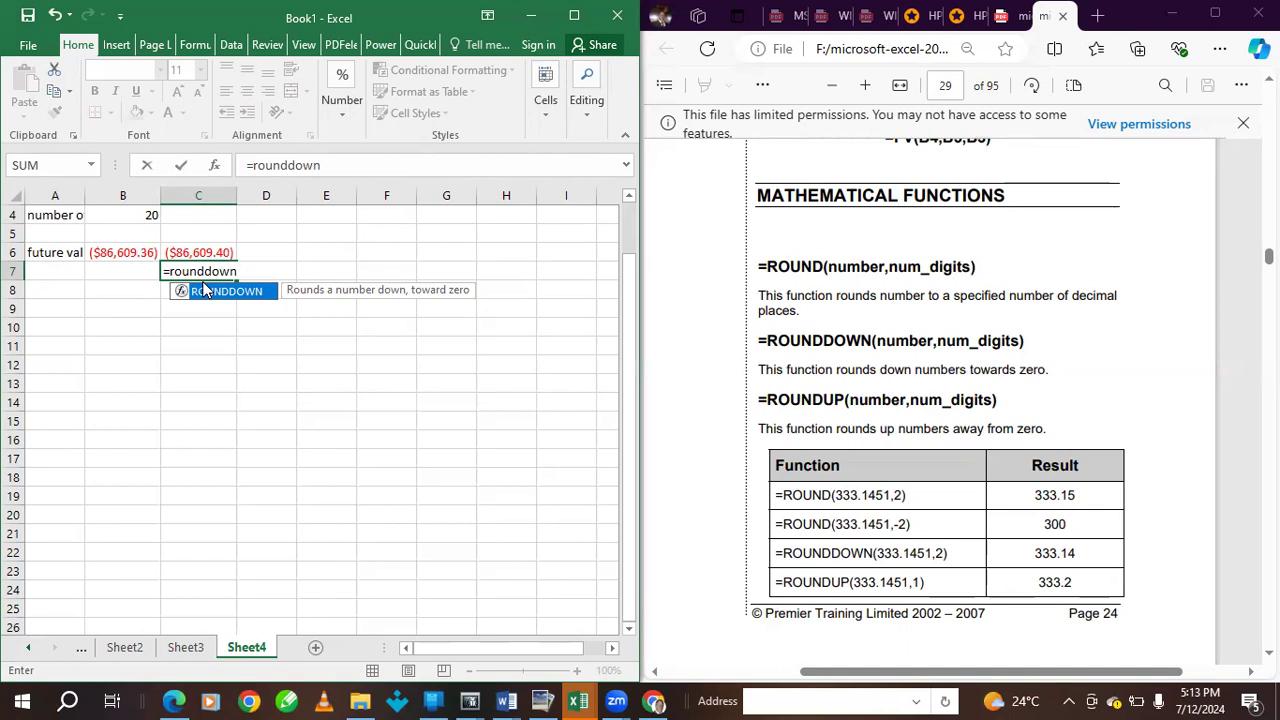
text(()
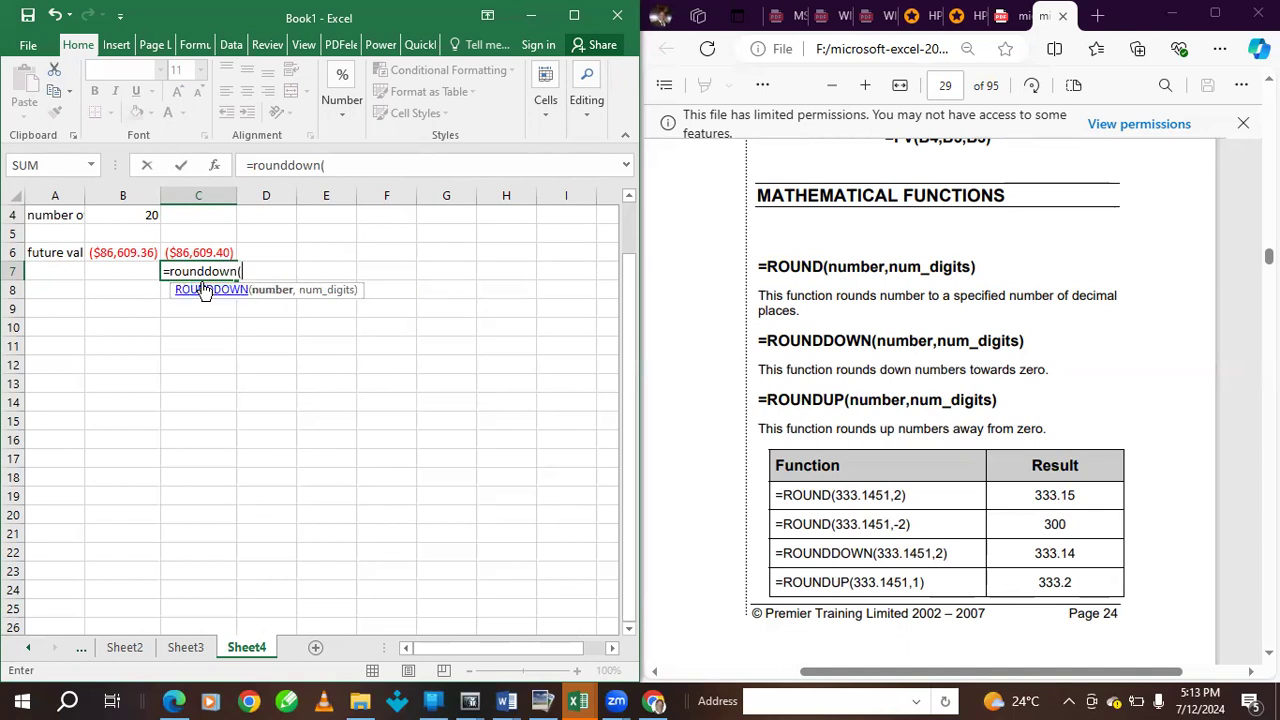
click(116, 250)
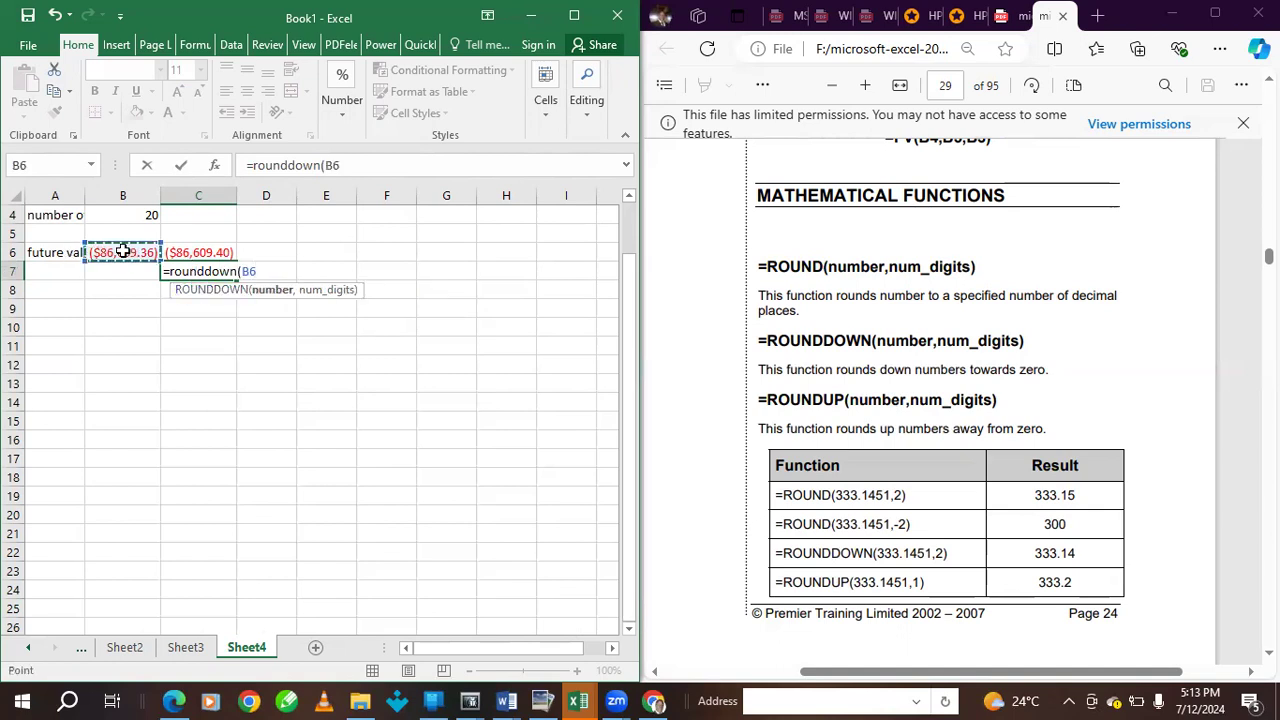
text(,)
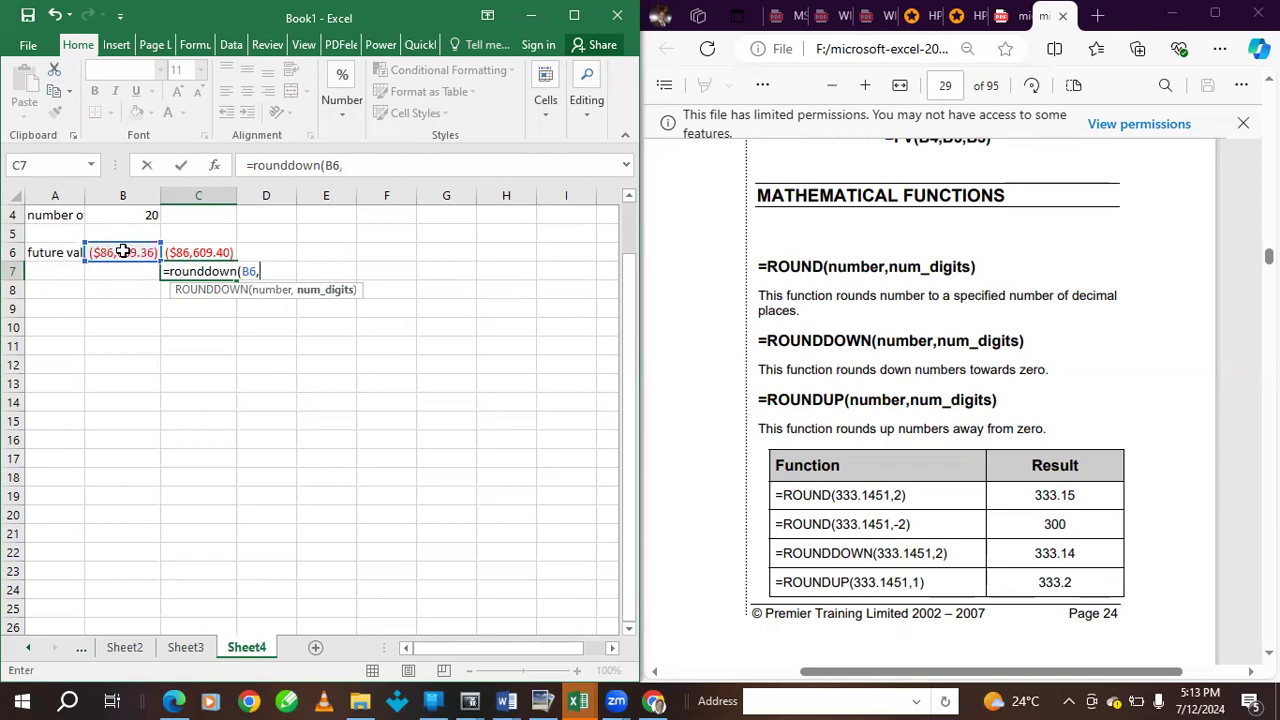
text(1)
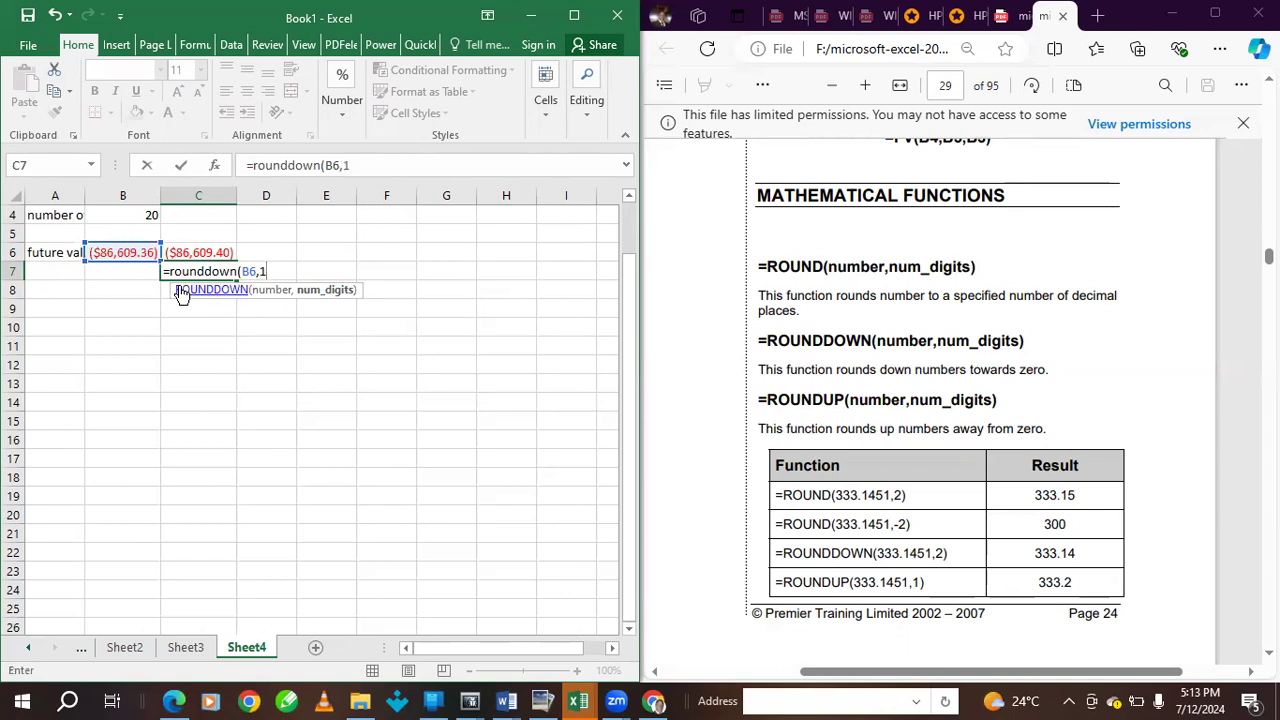
text(_)
key(BackSpace)
text())
key(Return)
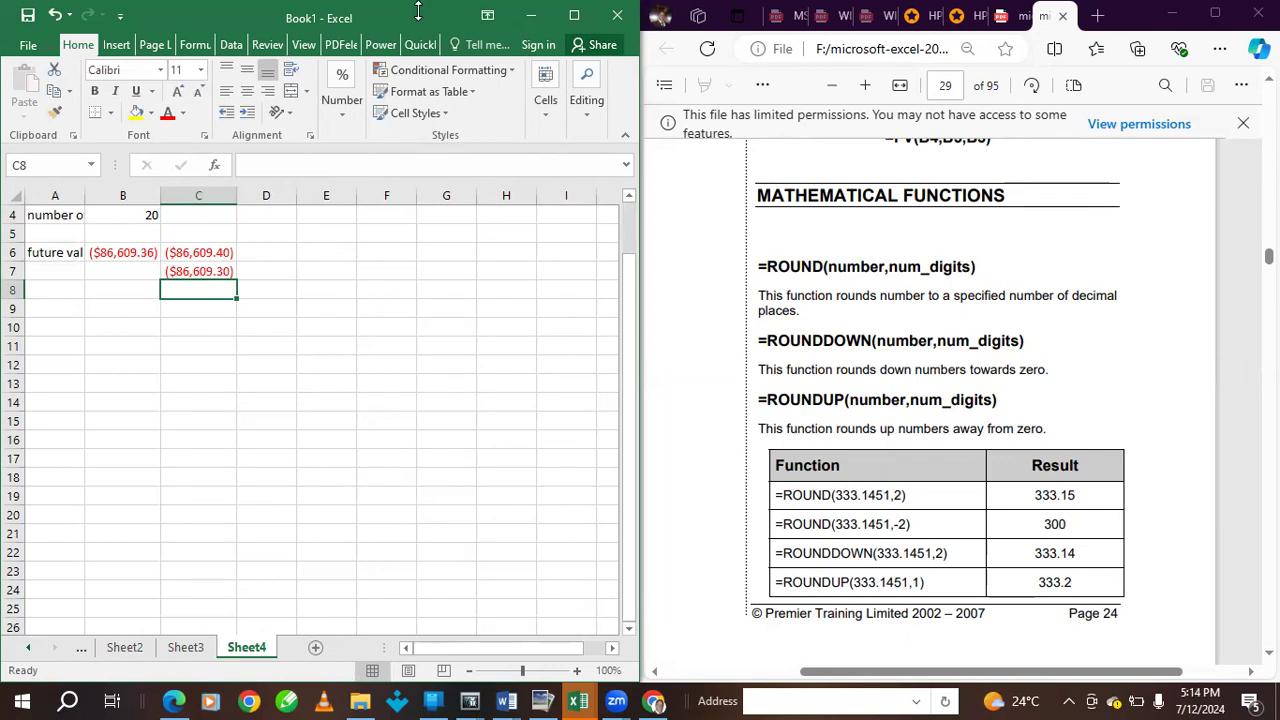
- Round the future value up to one decimal place in C8 with =roundup(B6,1)
text(=r)
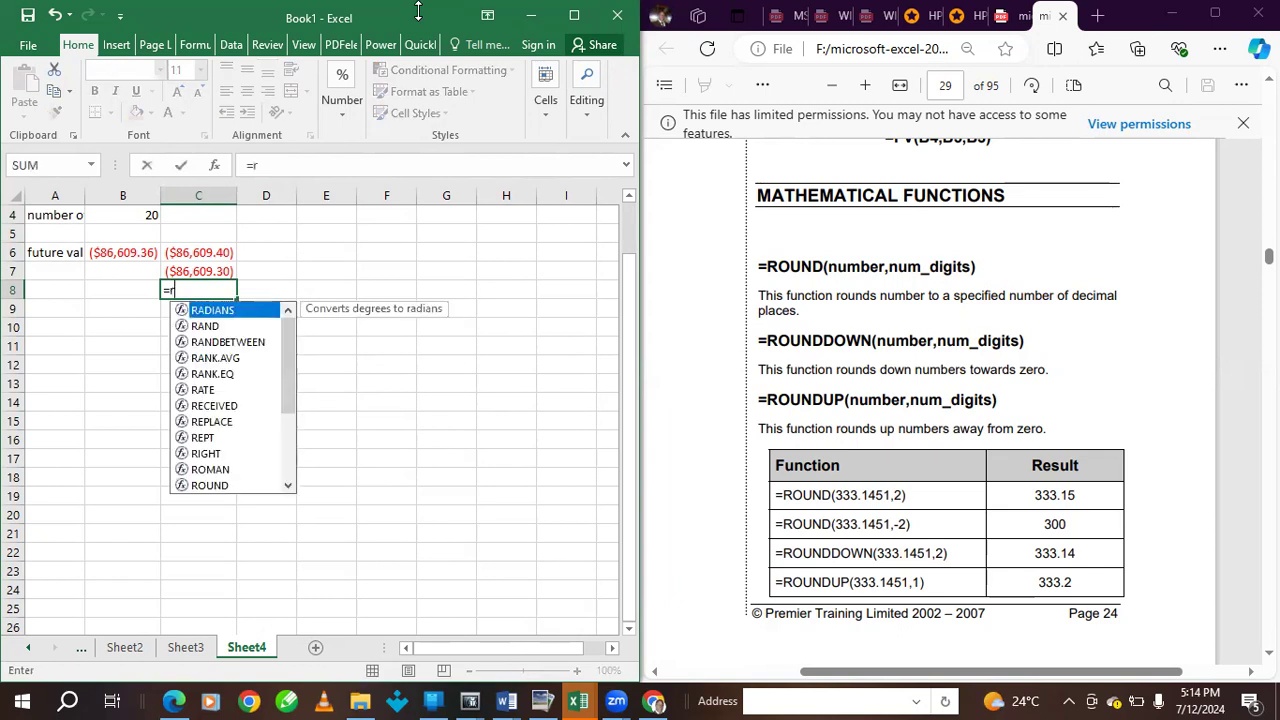
text(ound)
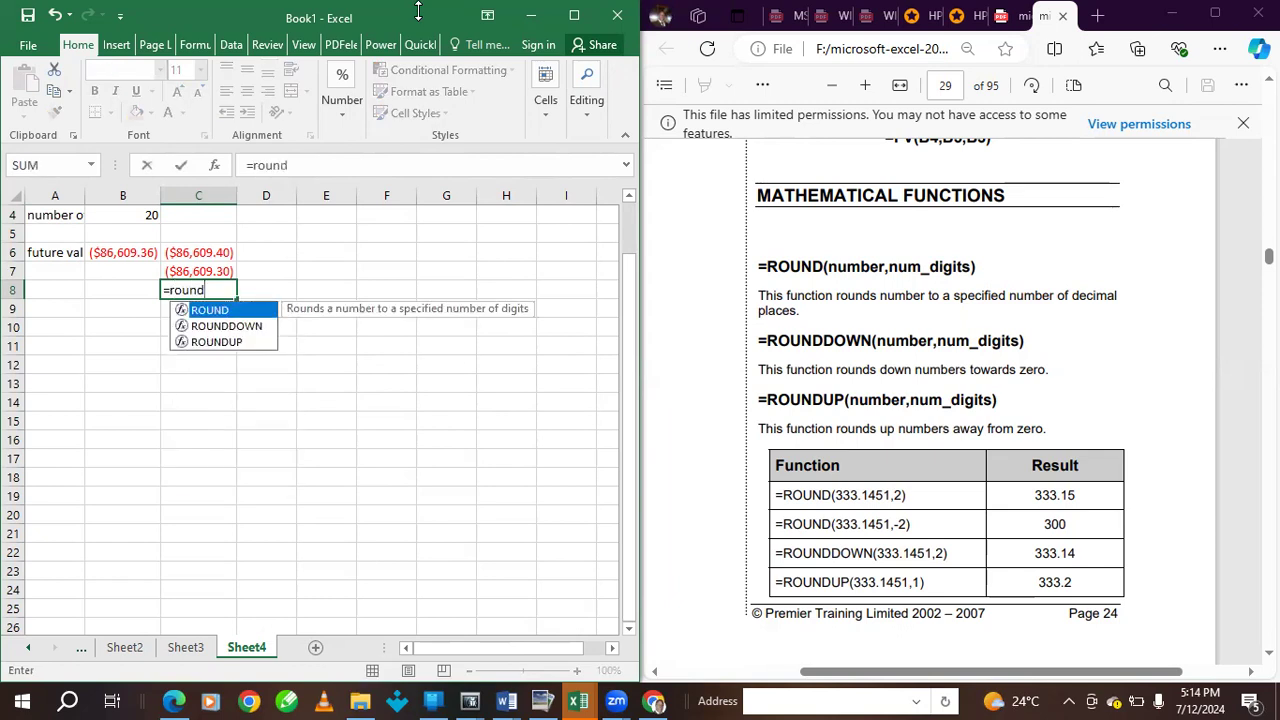
text(up)
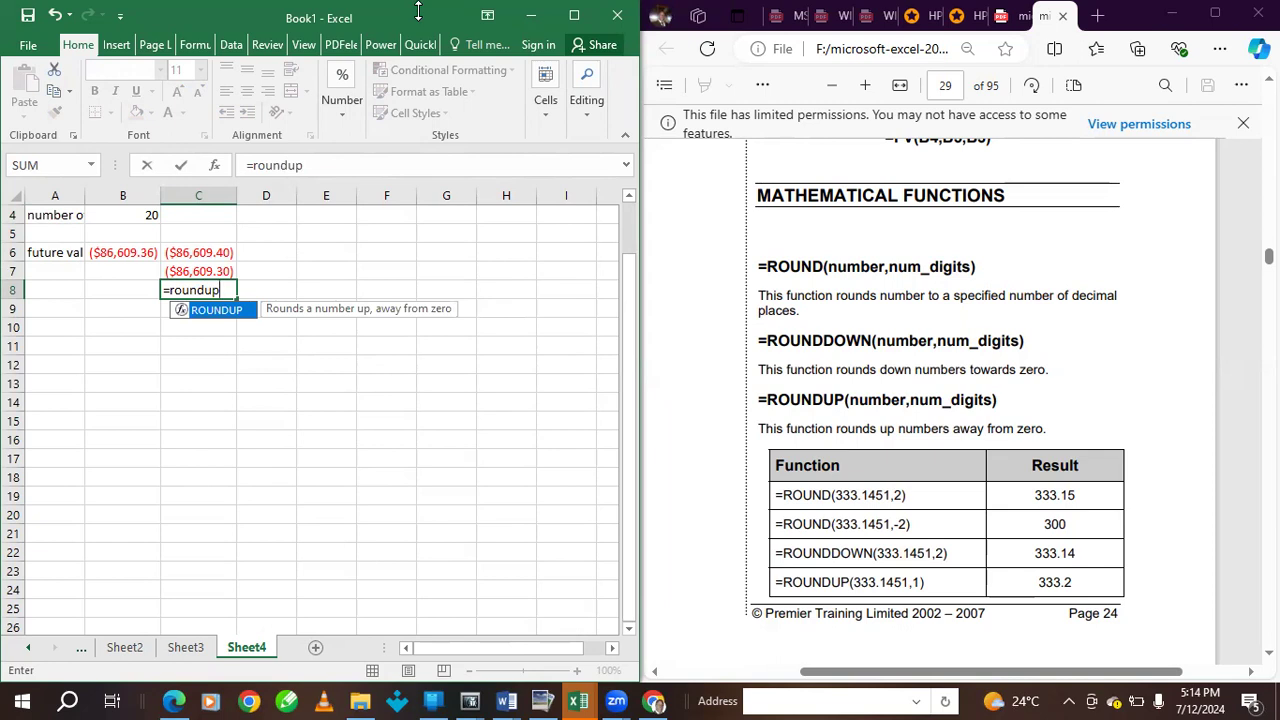
text(()
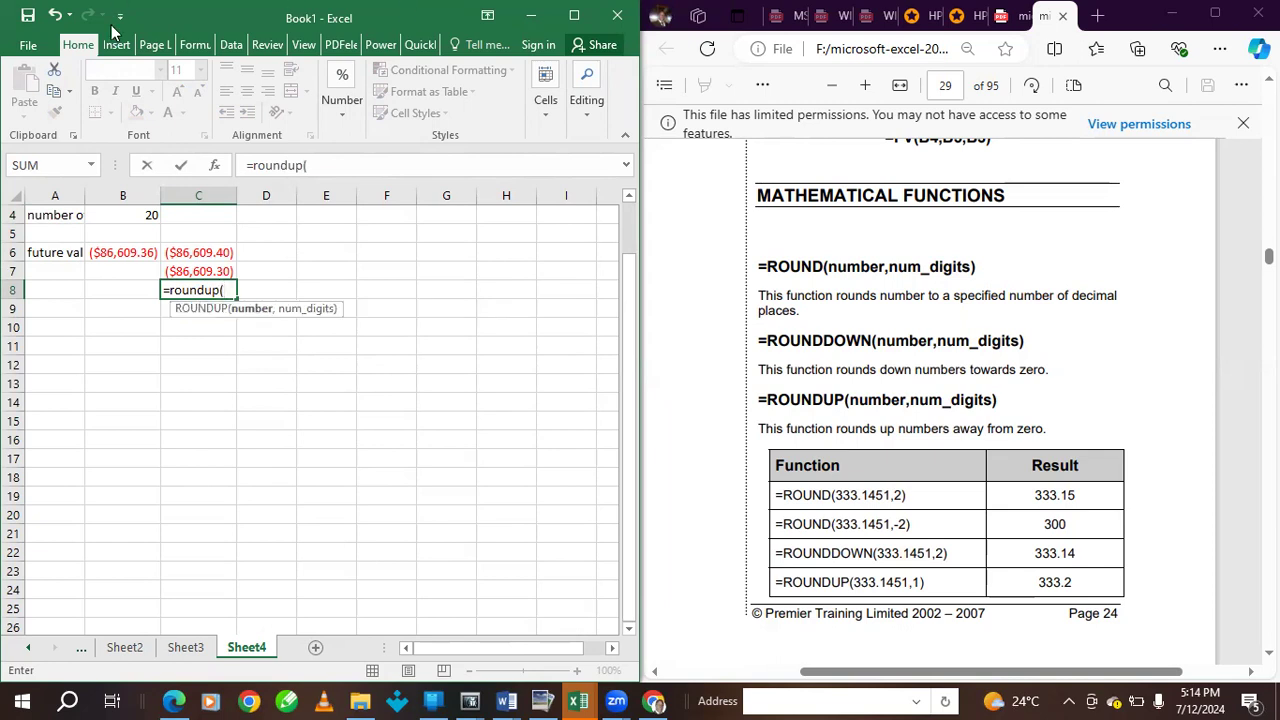
click(120, 237)
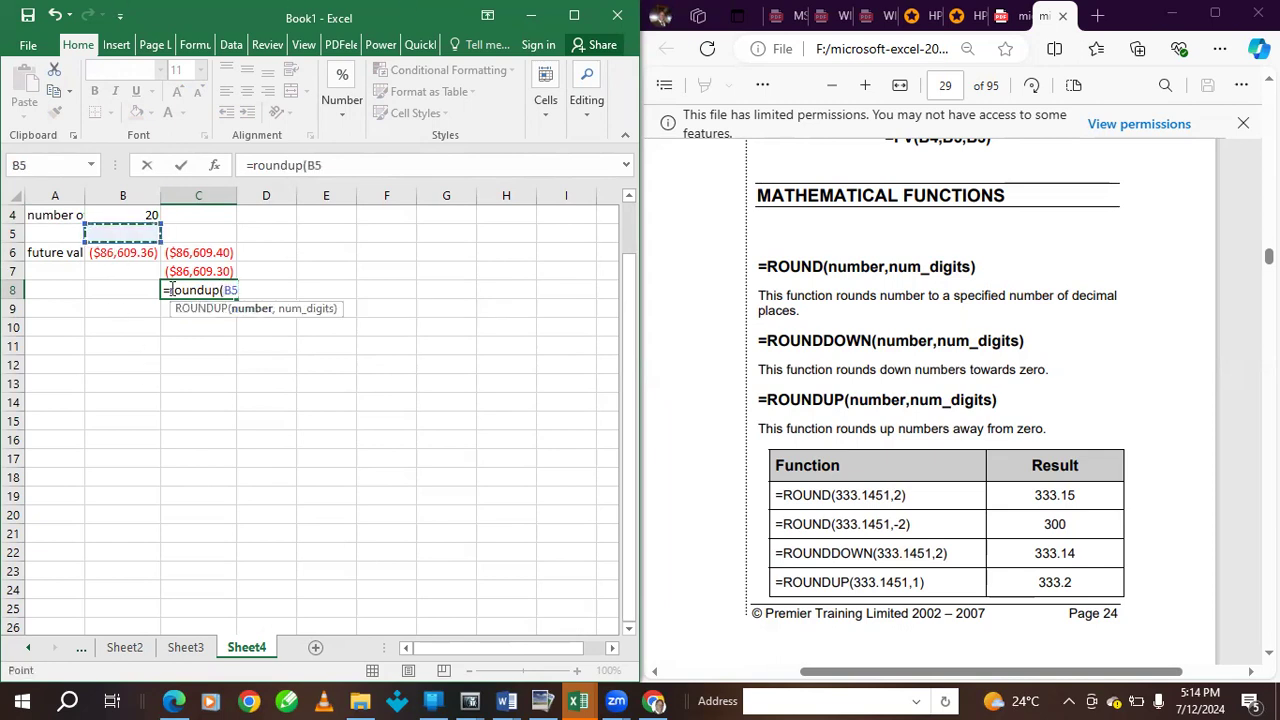
click(140, 253)
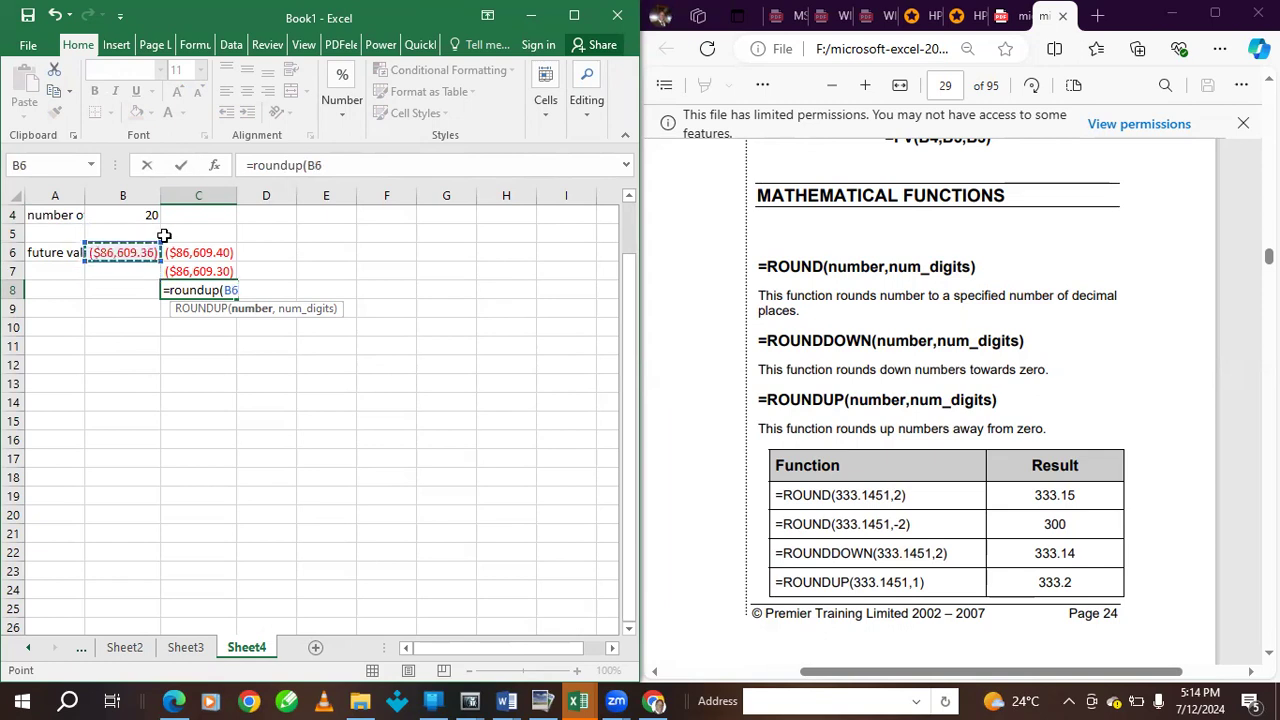
text())
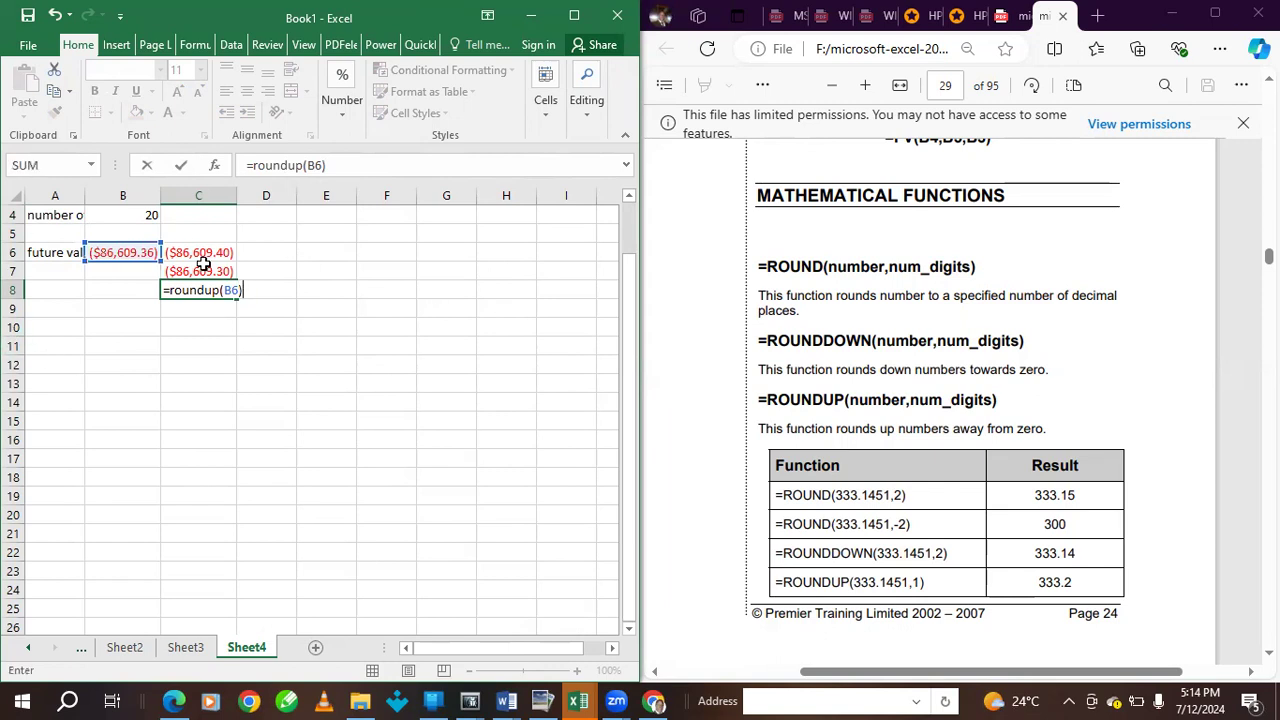
click(238, 290)
text(,1)
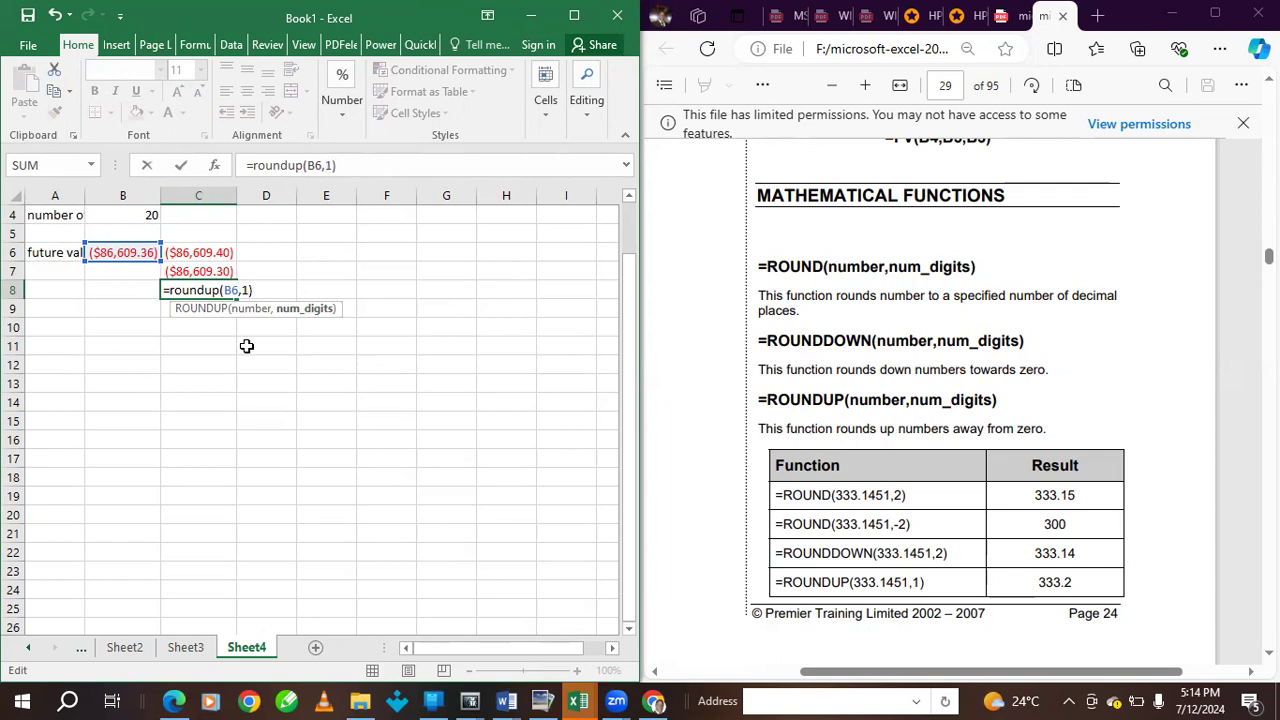
key(Return)
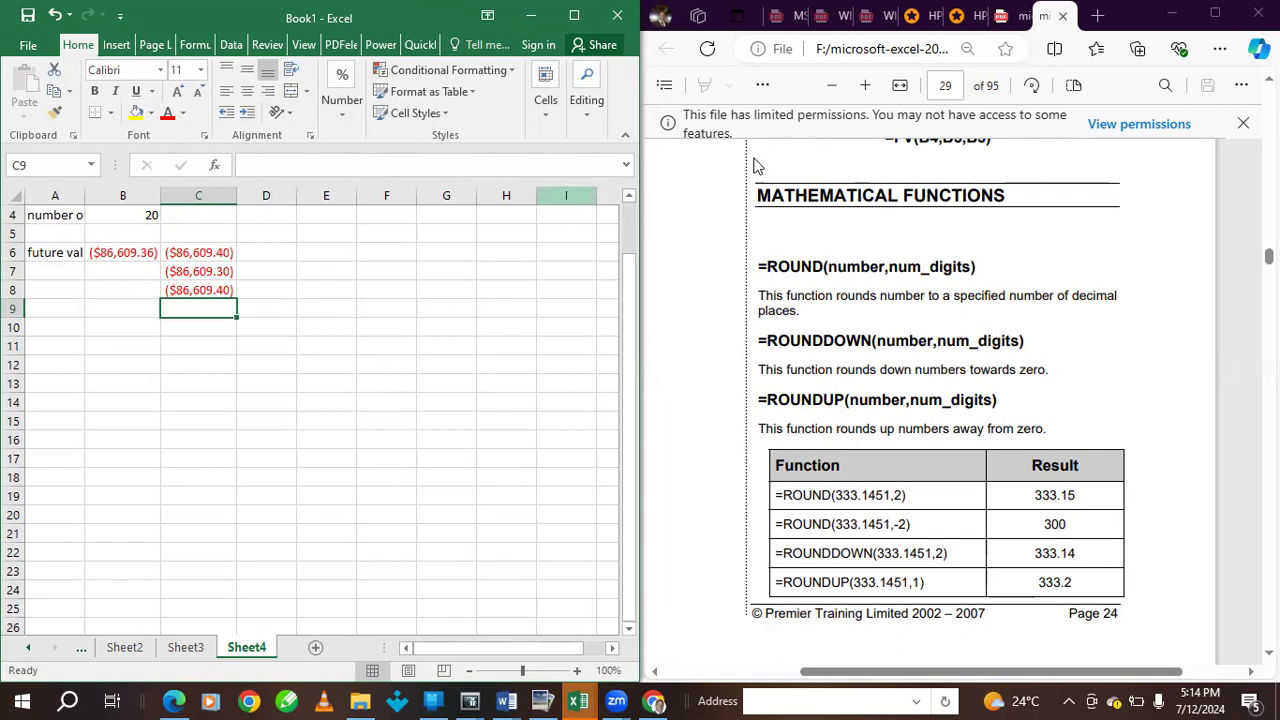
- Add a new worksheet for the guide's ABS function example
click(1222, 606)
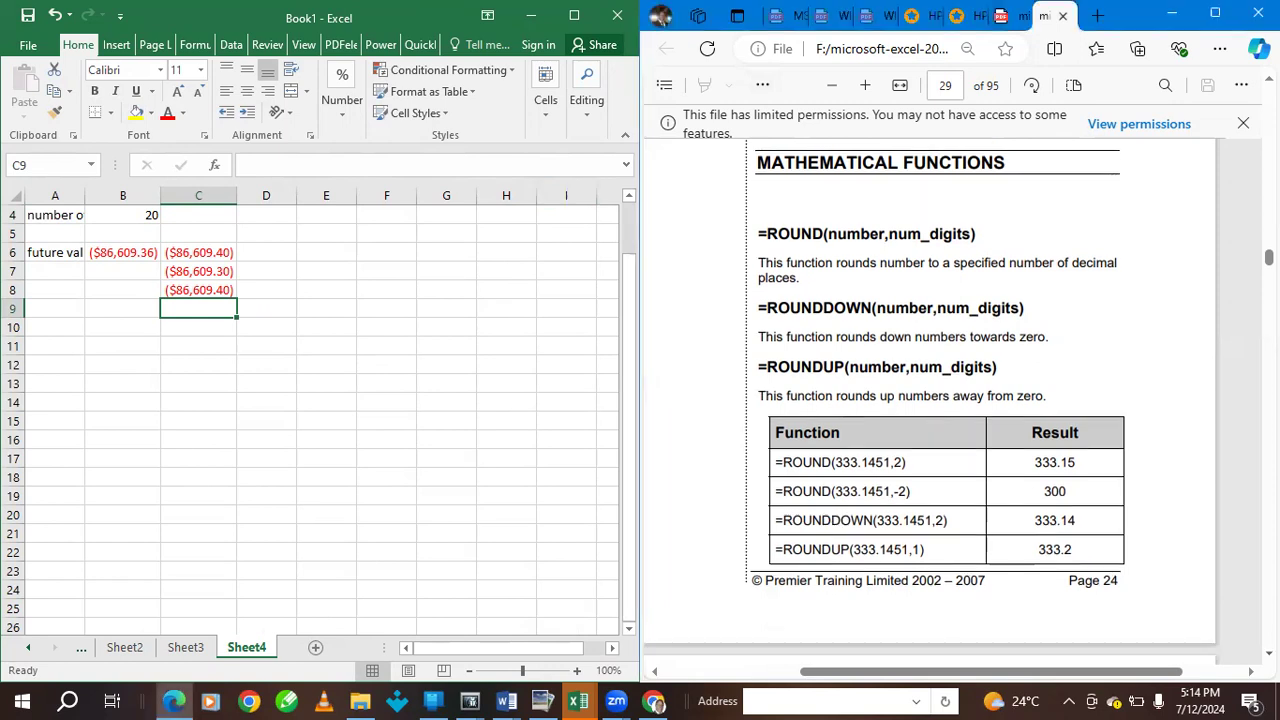
scroll(1222, 606, down, 4)
scroll(930, 400, down, 2)
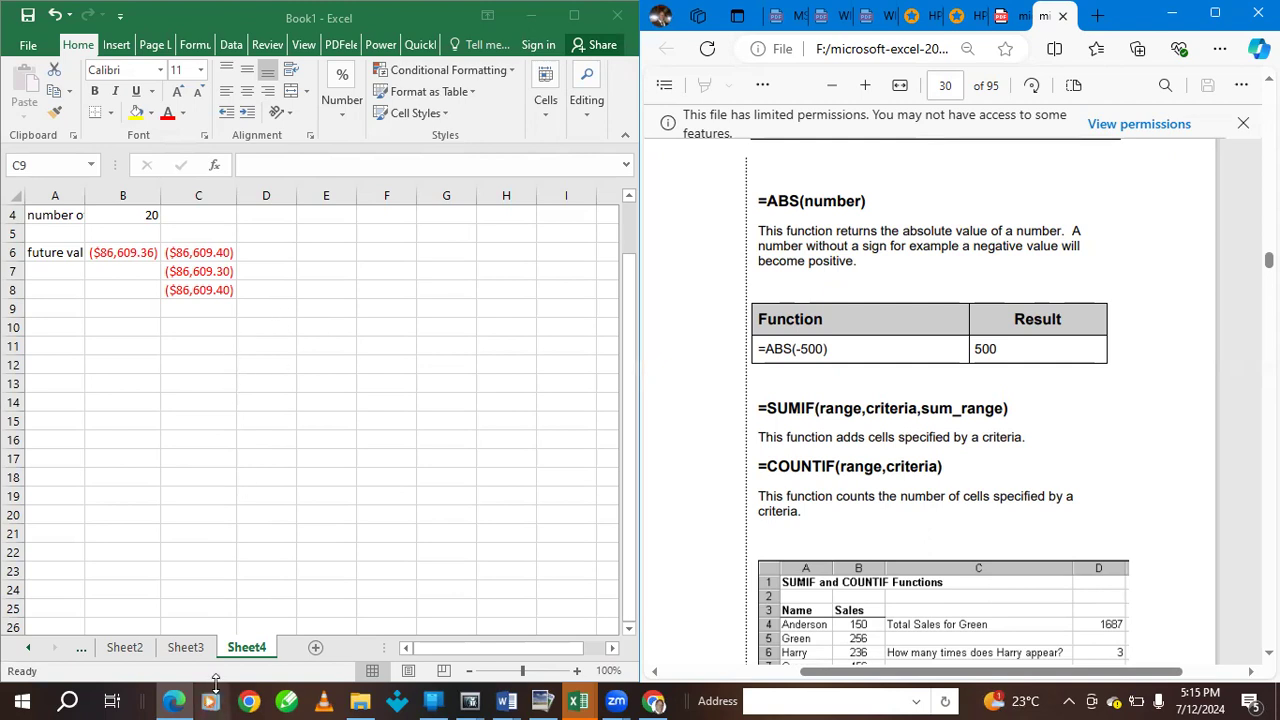
click(314, 648)
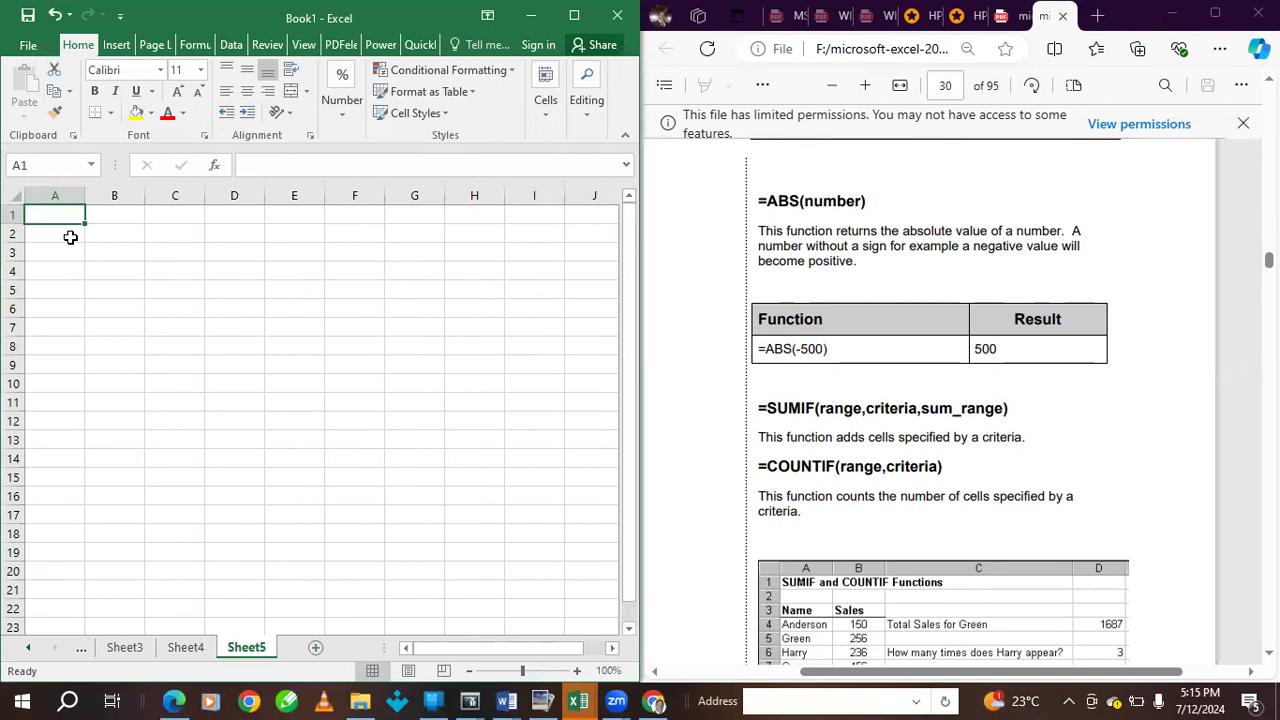
- Enter 600 in A1 and 500 in A2, and extend the series down to -1100 in A18
text(600)
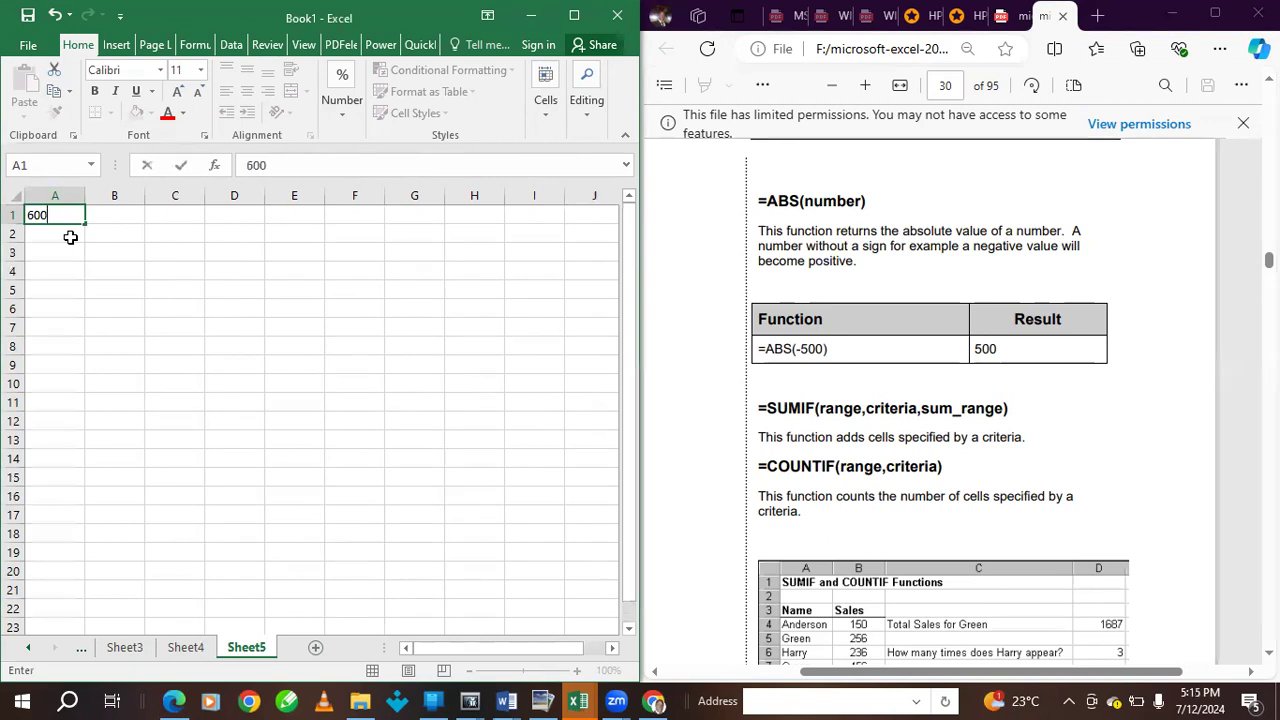
key(Return)
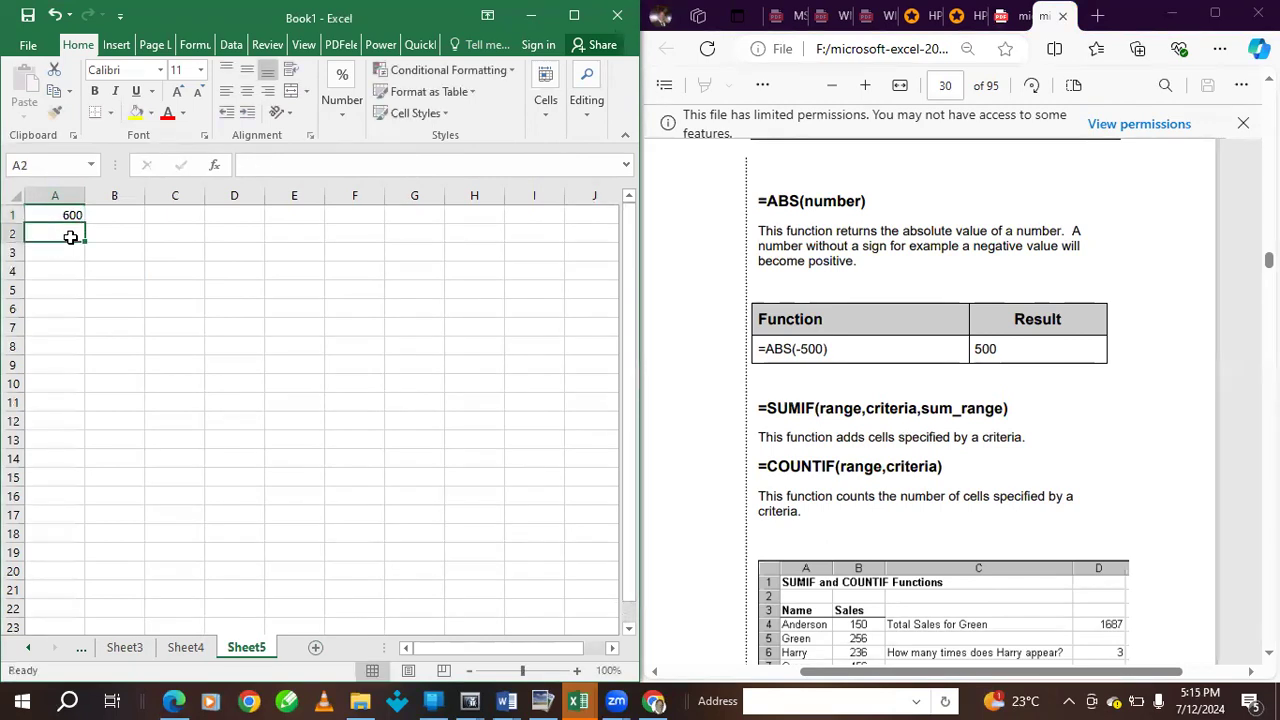
text(6)
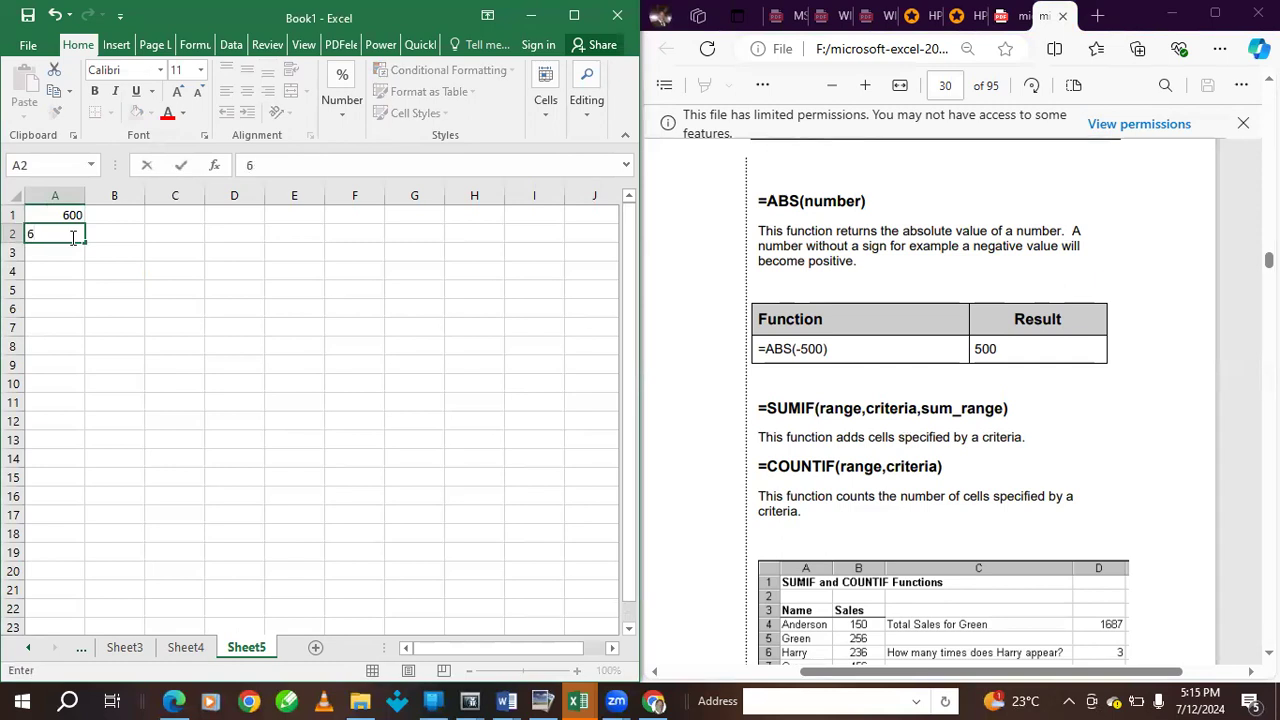
key(BackSpace)
text(500)
click(143, 265)
drag(71, 217, 86, 542)
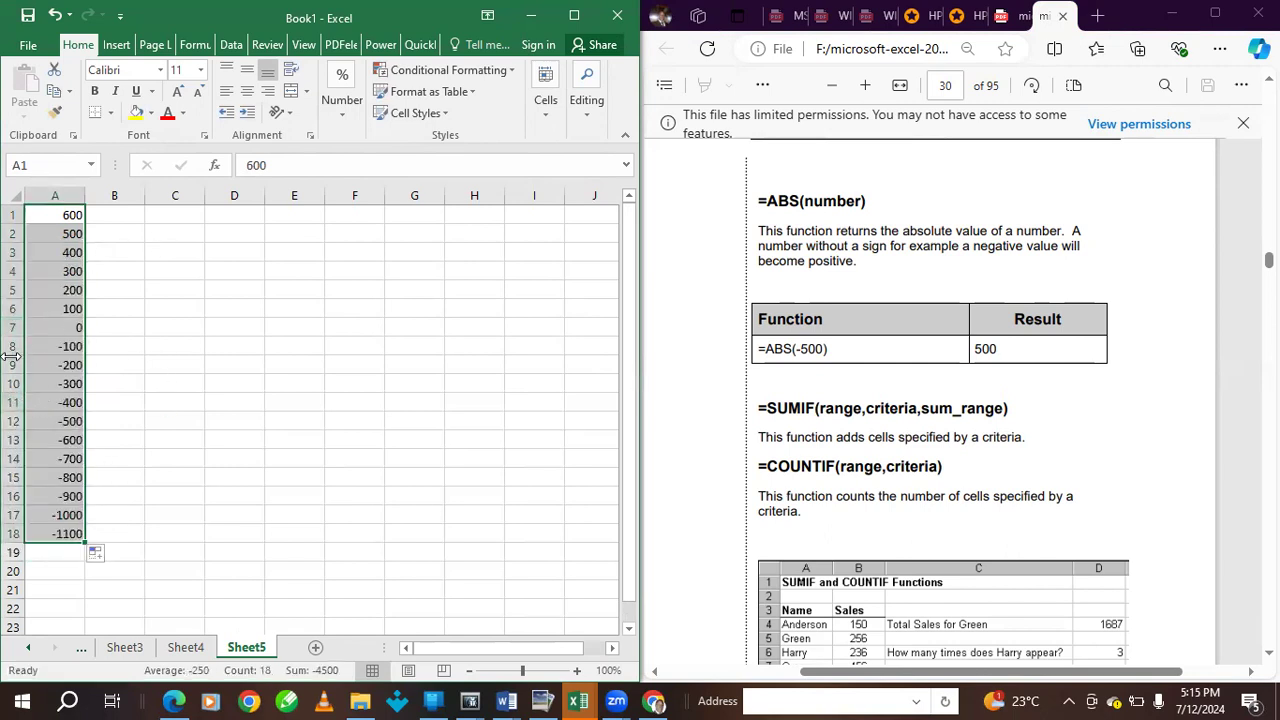
- Calculate the absolute value of A1 in B1 with =abs(A1)
click(119, 215)
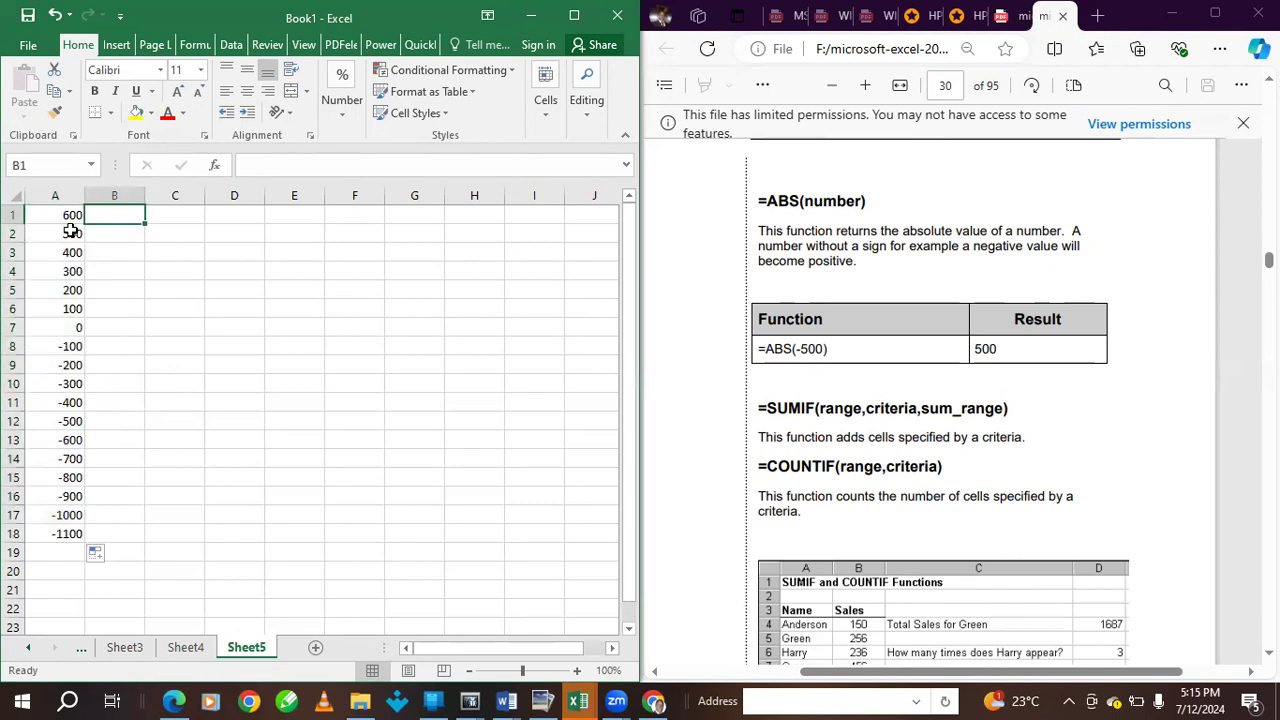
text(a)
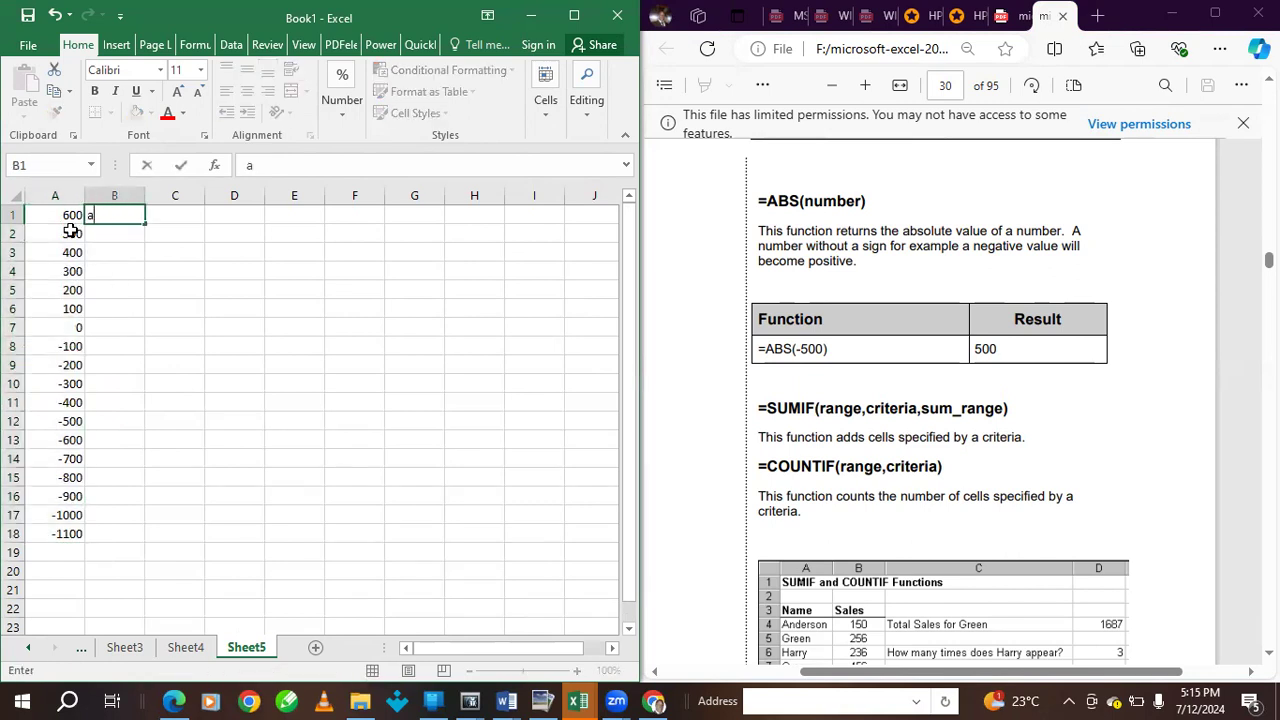
text(bs()
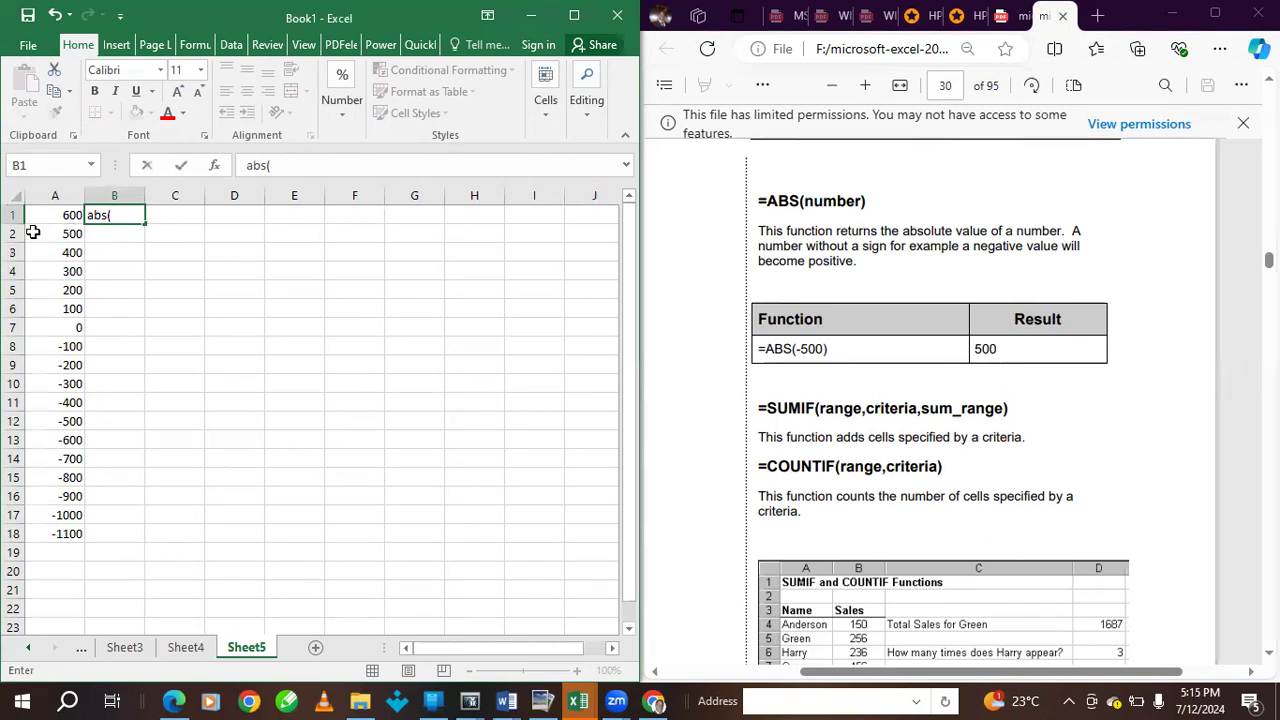
click(70, 214)
click(112, 214)
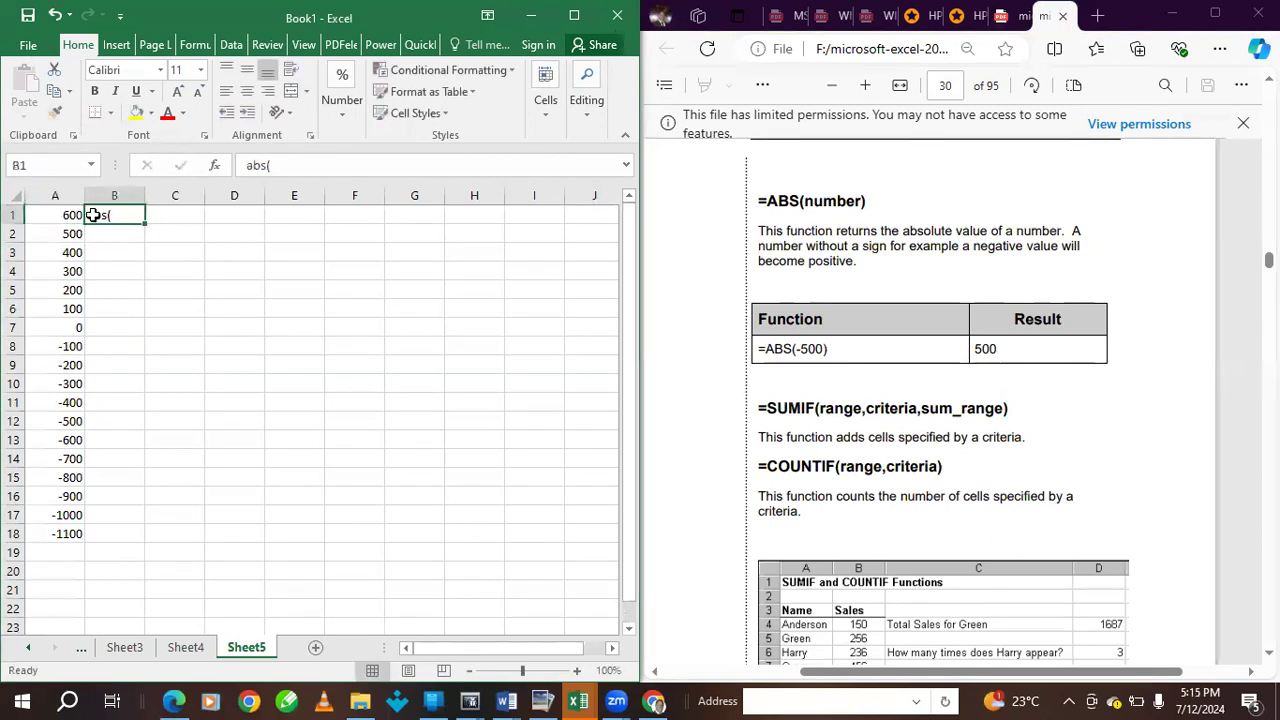
double_click(88, 216)
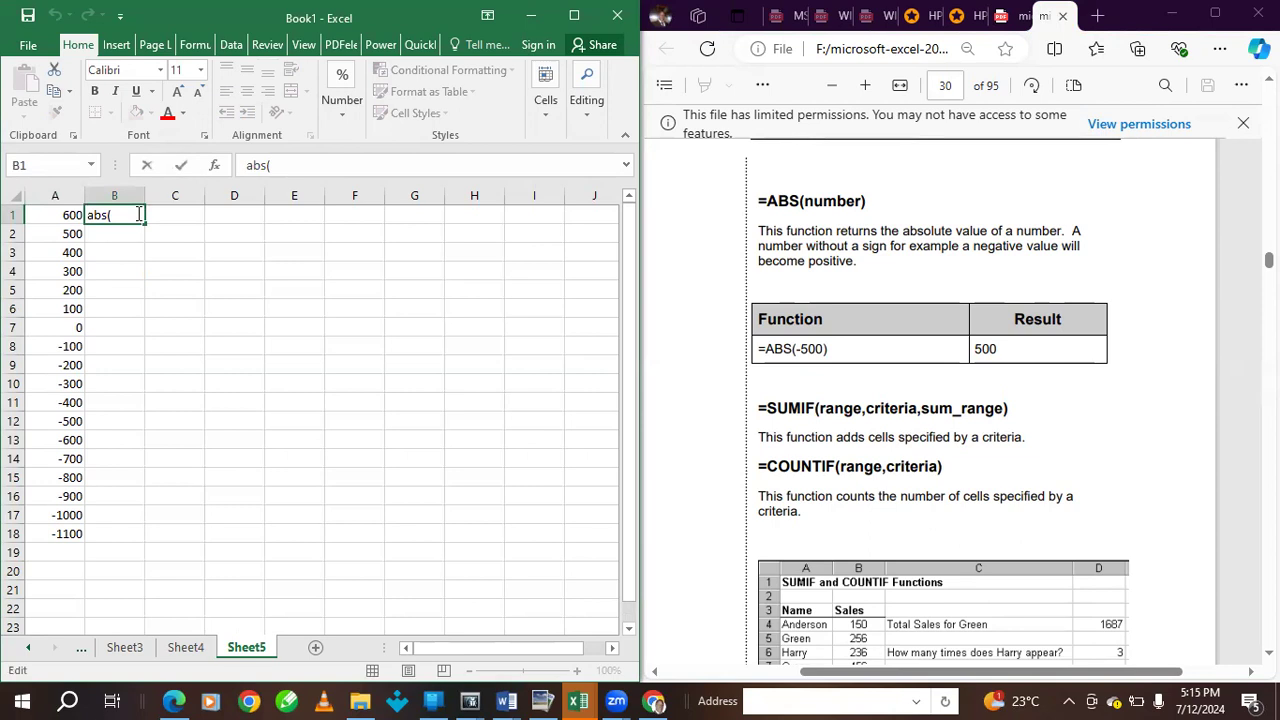
text(=)
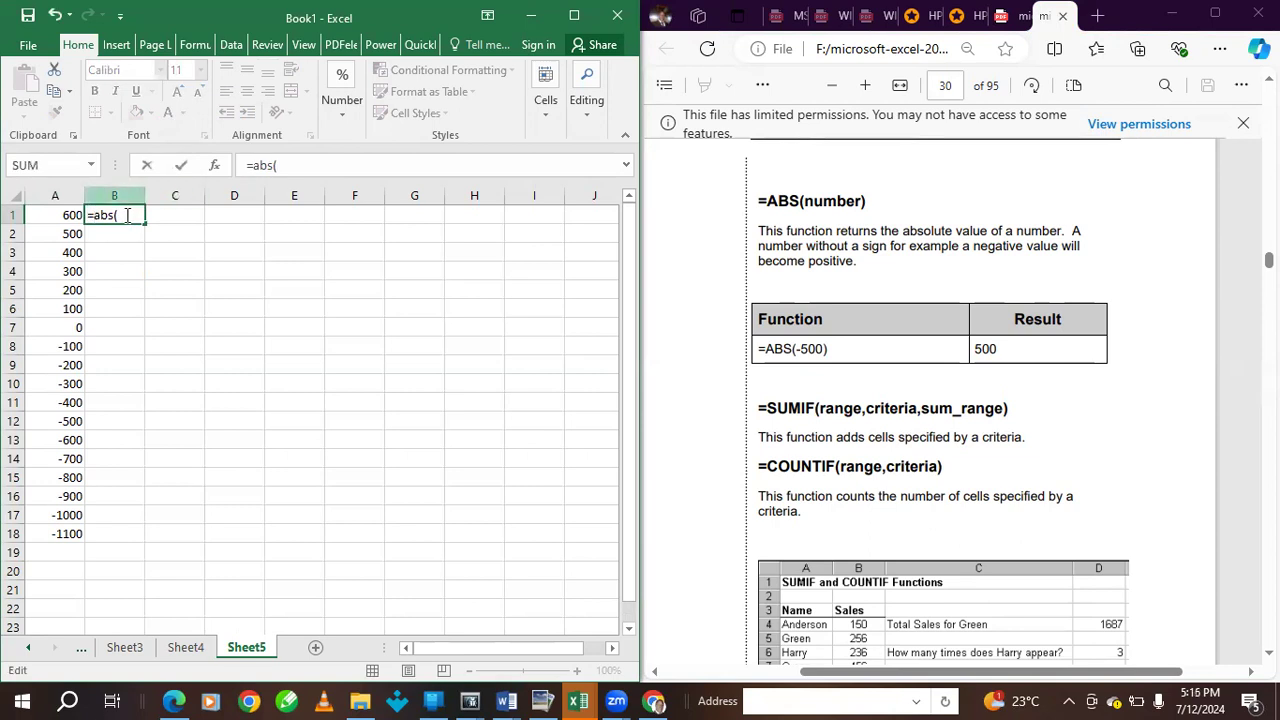
click(70, 214)
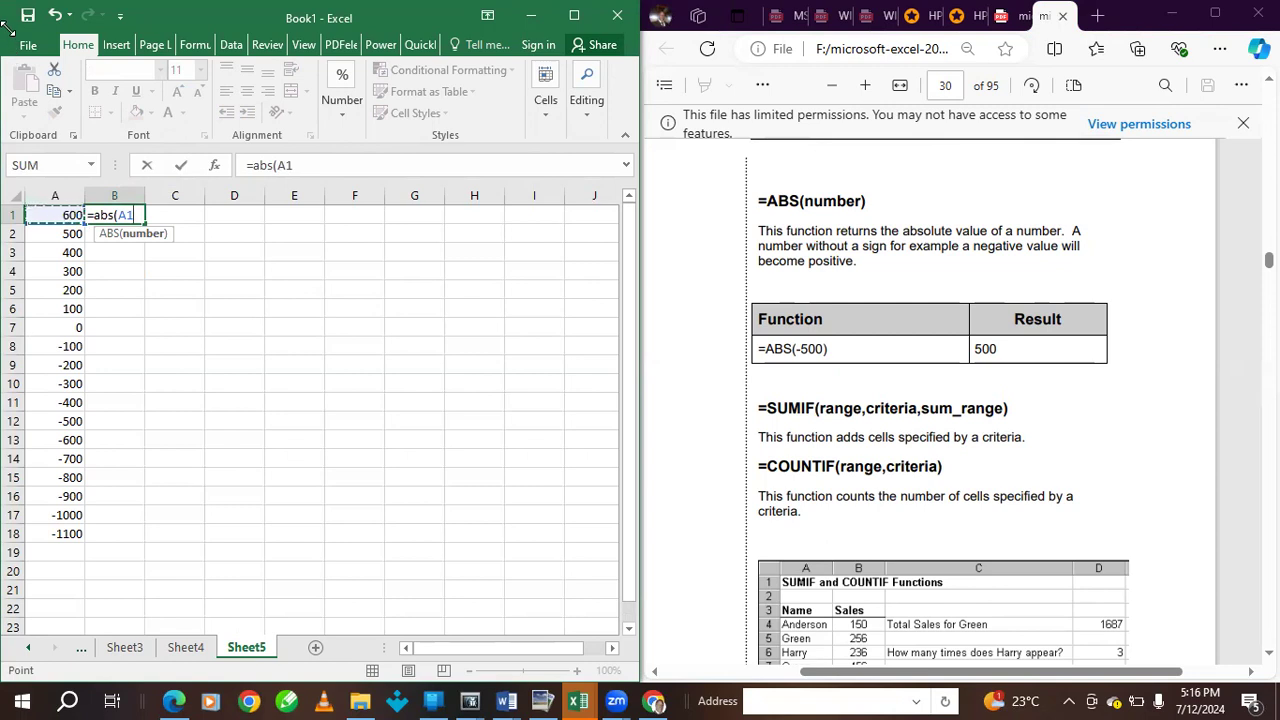
text())
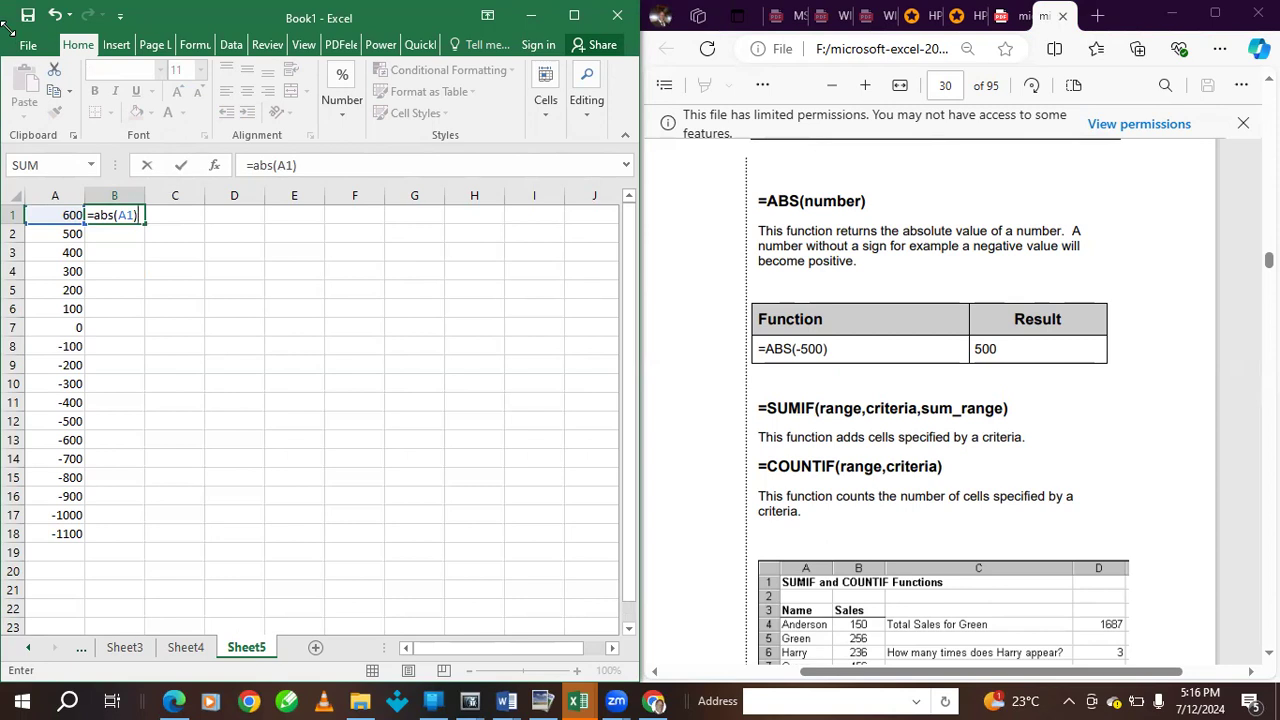
key(Return)
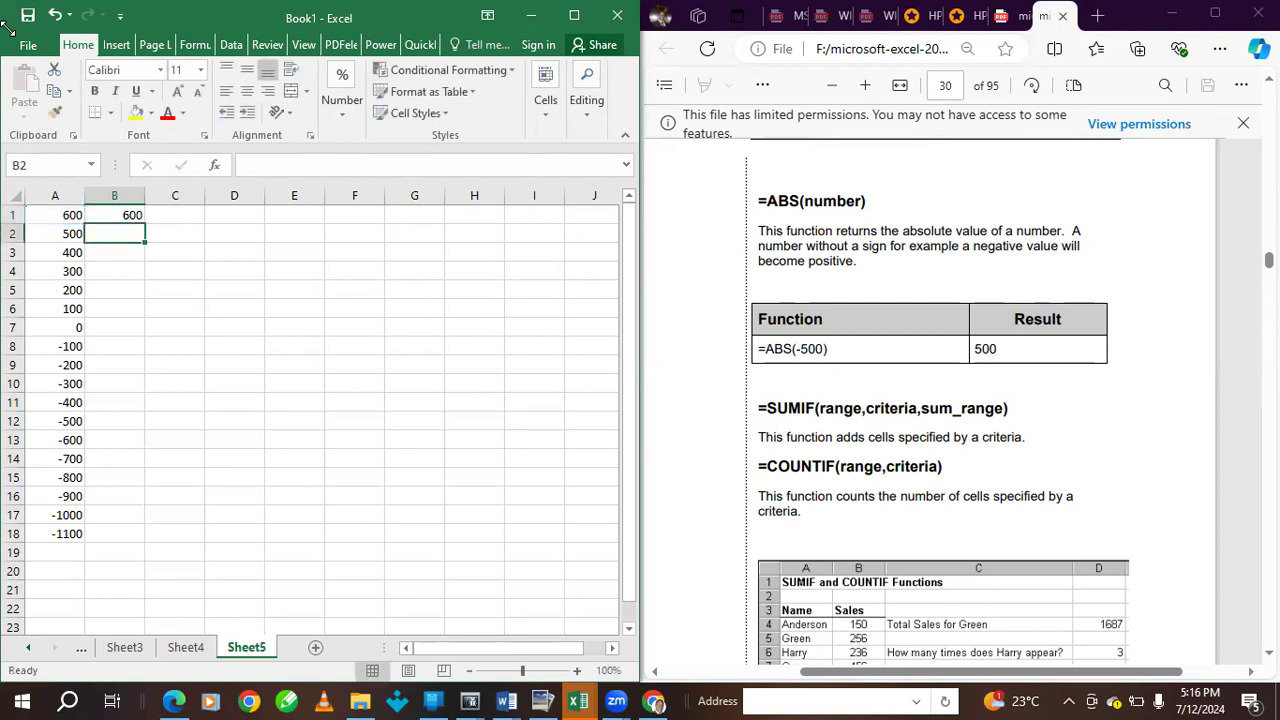
- Fill the ABS formula from B1 down to B18 and select C1
click(112, 216)
drag(146, 225, 168, 543)
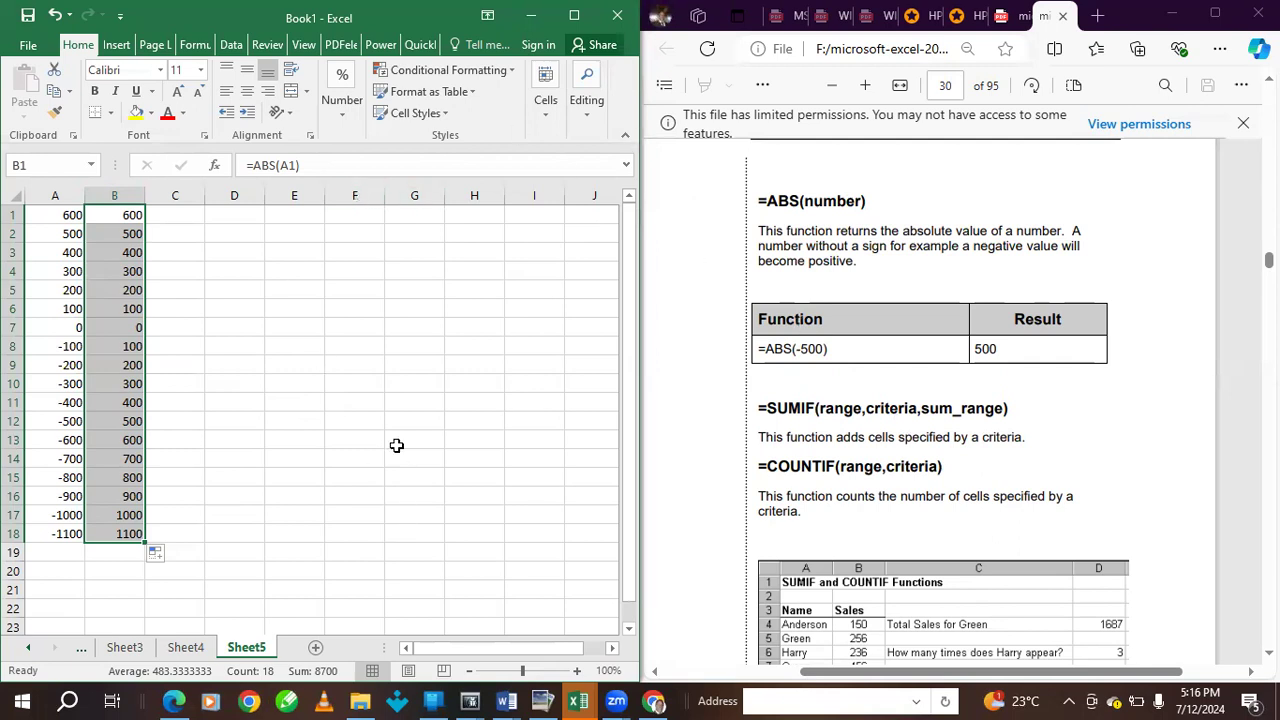
ctrl+scroll(396, 445, up, 2)
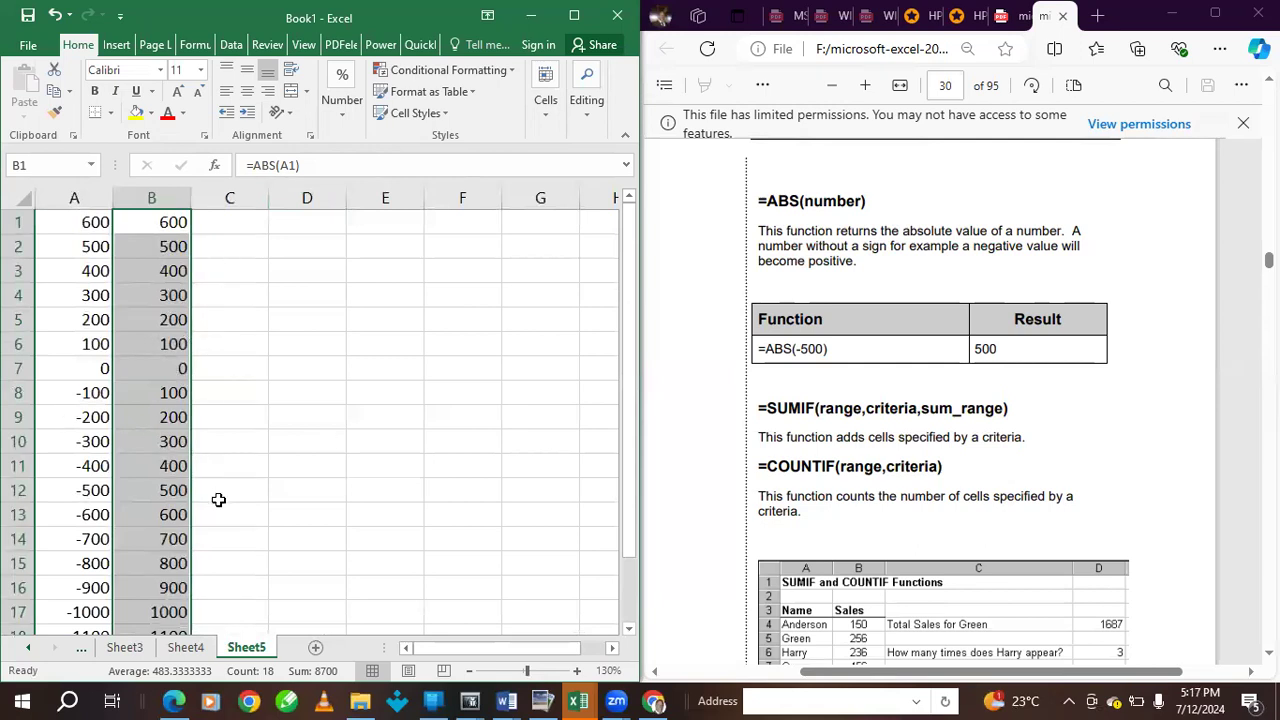
scroll(216, 498, down, 4)
scroll(212, 480, up, 4)
click(252, 226)
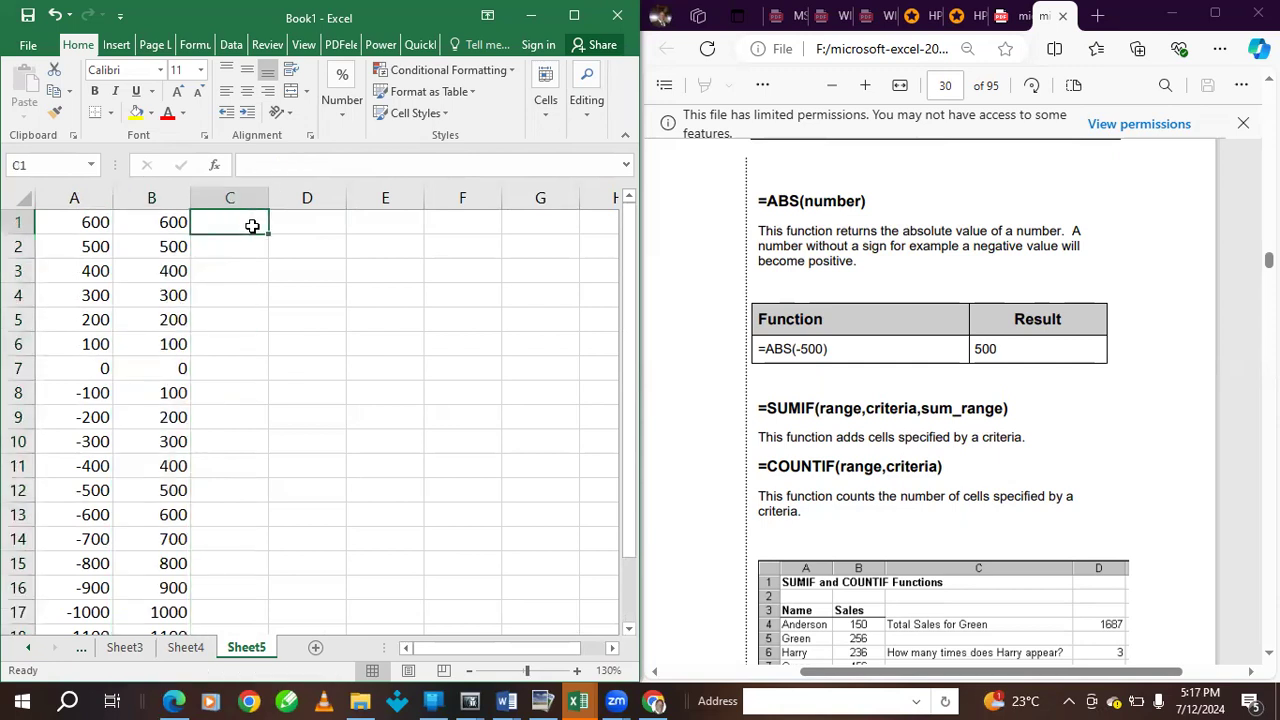